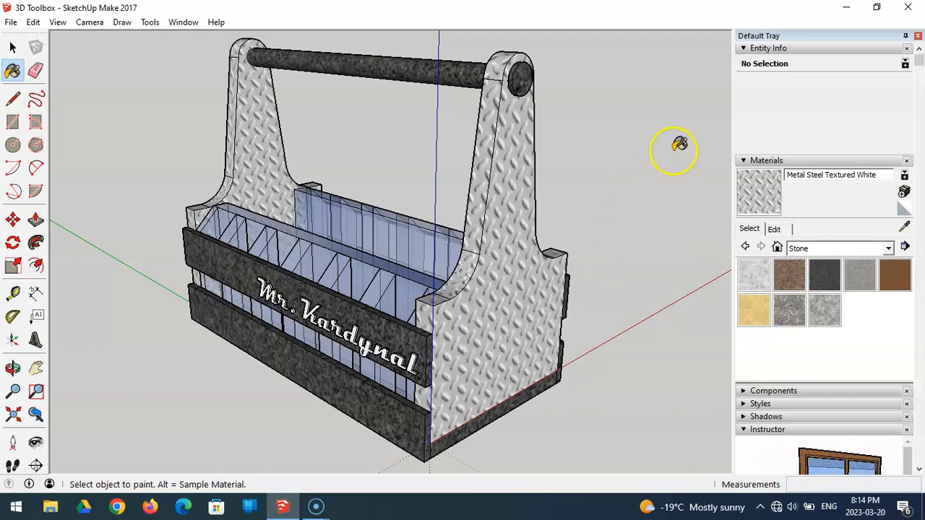
Close the Default Tray and start a new SketchUp model with the Architectural Design - Millimeters template
click(918, 36)
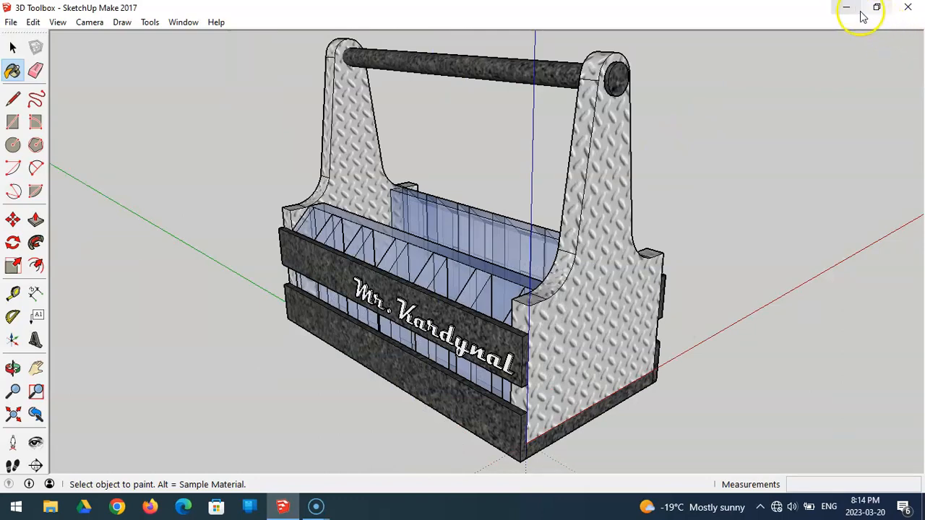
click(847, 9)
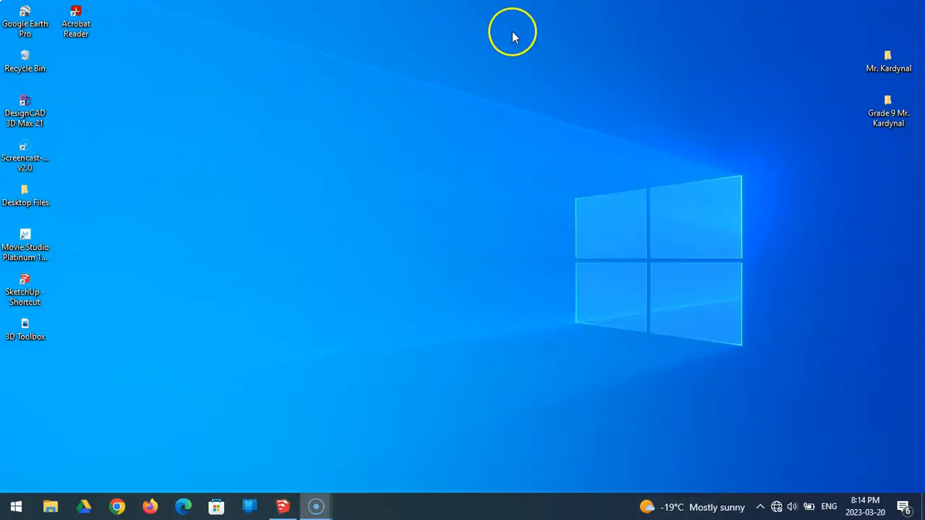
click(26, 283)
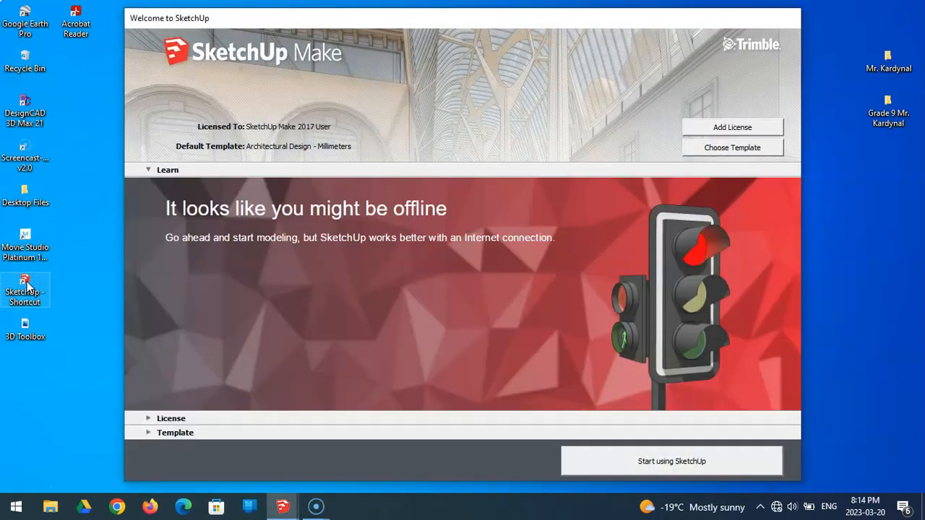
click(84, 280)
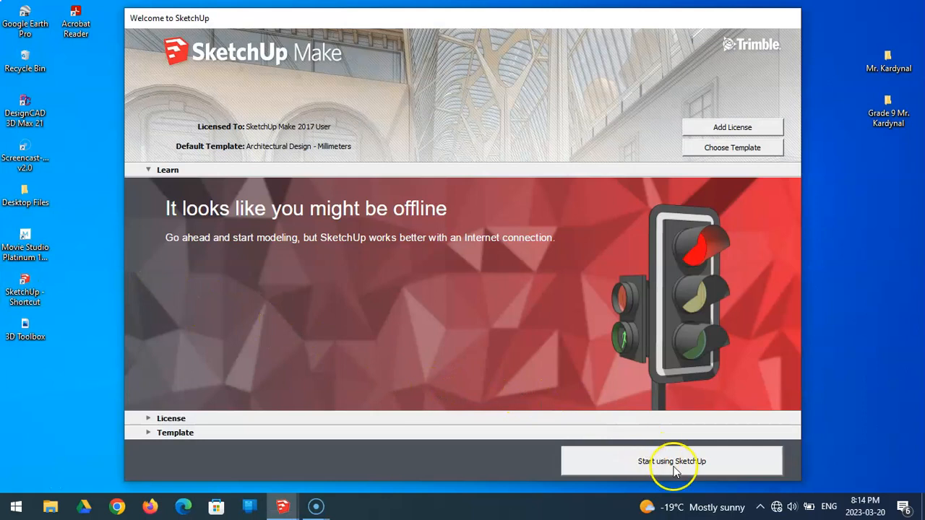
click(727, 154)
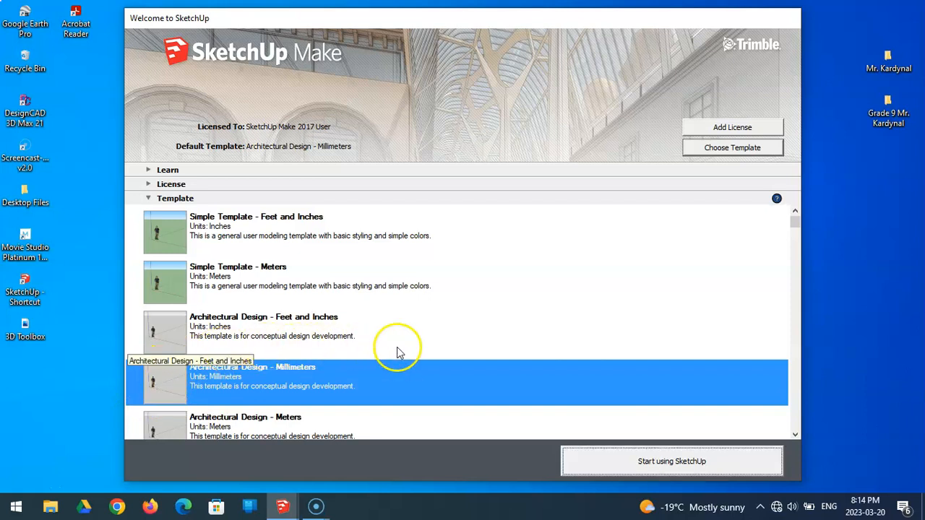
click(675, 464)
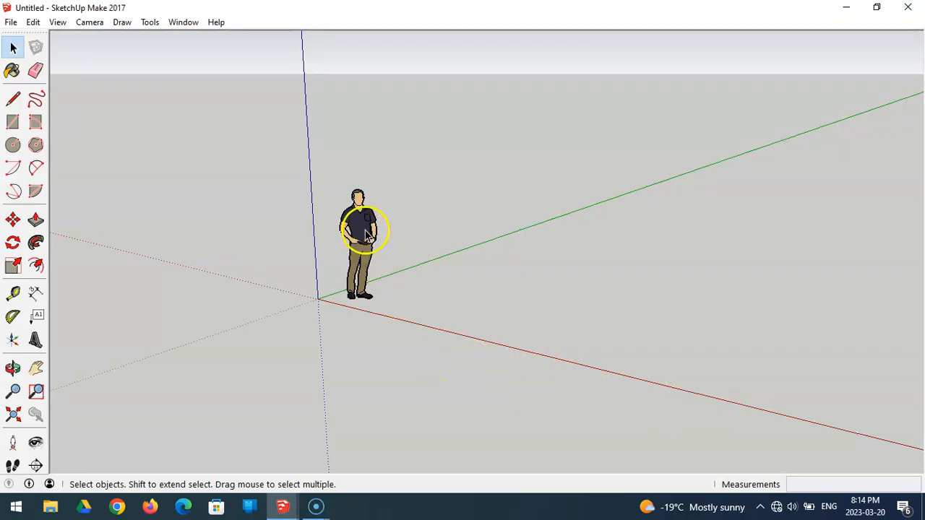
Examine the standing figure near the origin up close, including its wristwatch, legs and shoes
scroll(364, 237, up, 5)
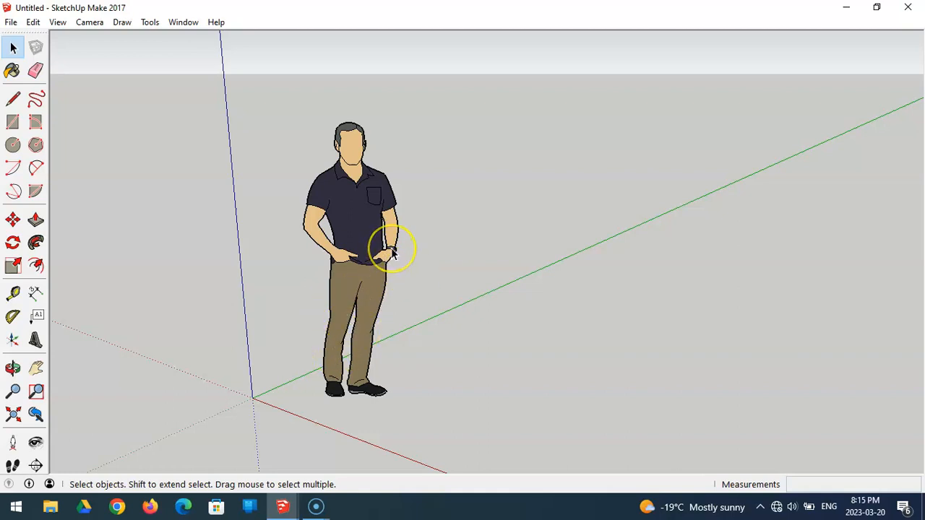
scroll(394, 253, up, 10)
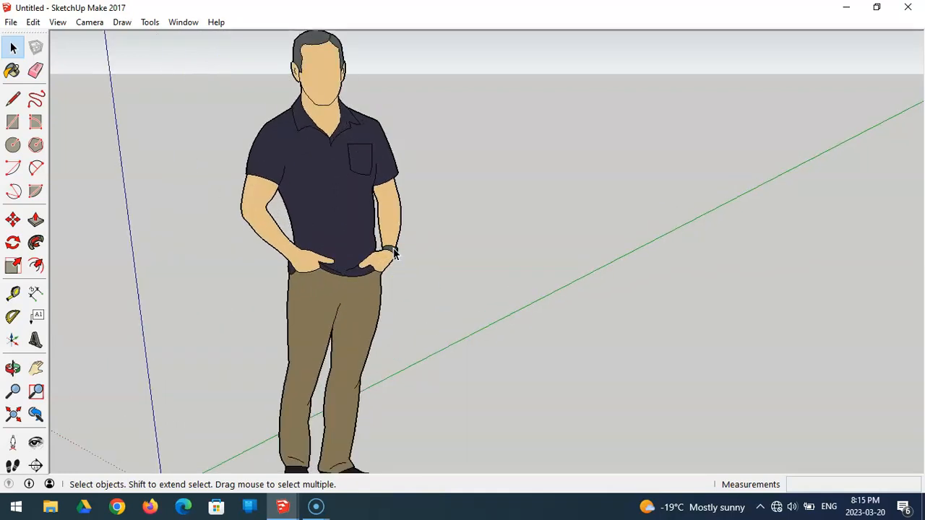
scroll(396, 250, up, 6)
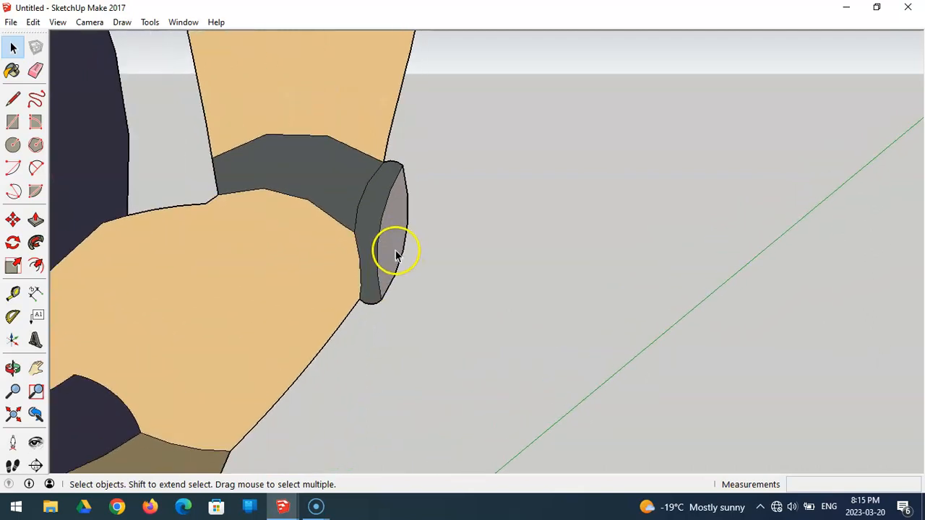
scroll(394, 246, down, 6)
scroll(394, 246, down, 10)
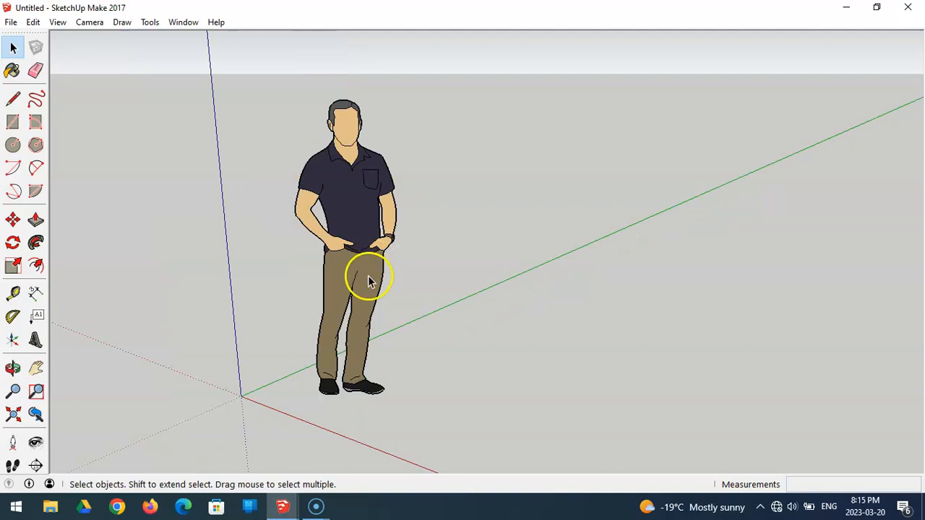
scroll(320, 354, up, 8)
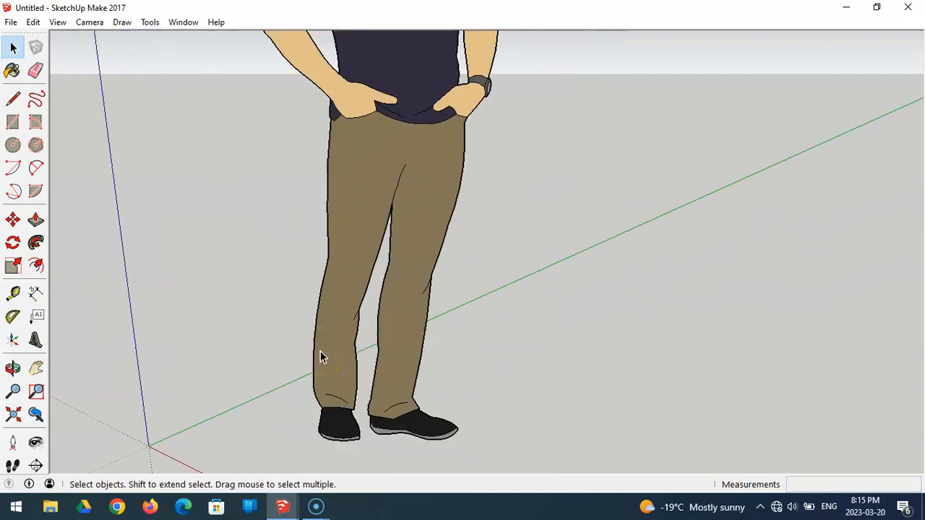
scroll(322, 357, down, 3)
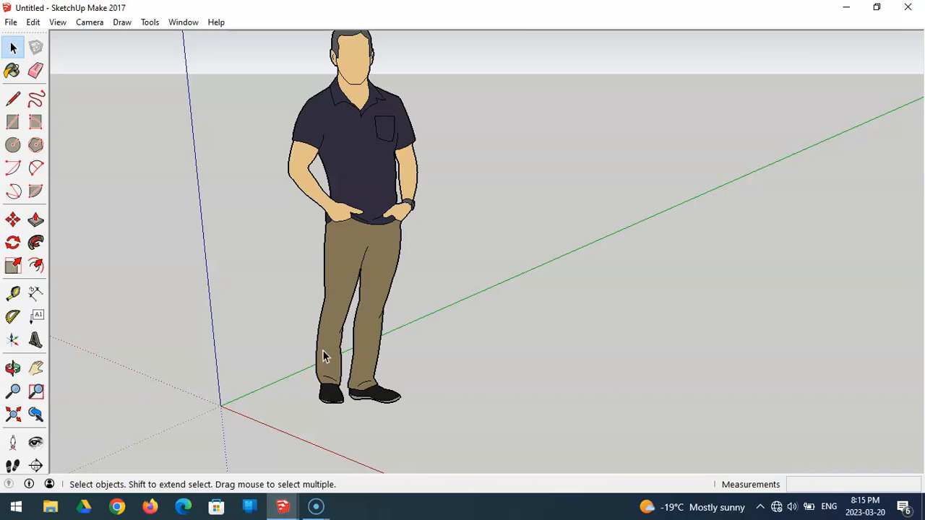
Try panning, orbiting and zooming around the standing figure, including fitting the whole model in view
click(35, 367)
drag(137, 351, 327, 344)
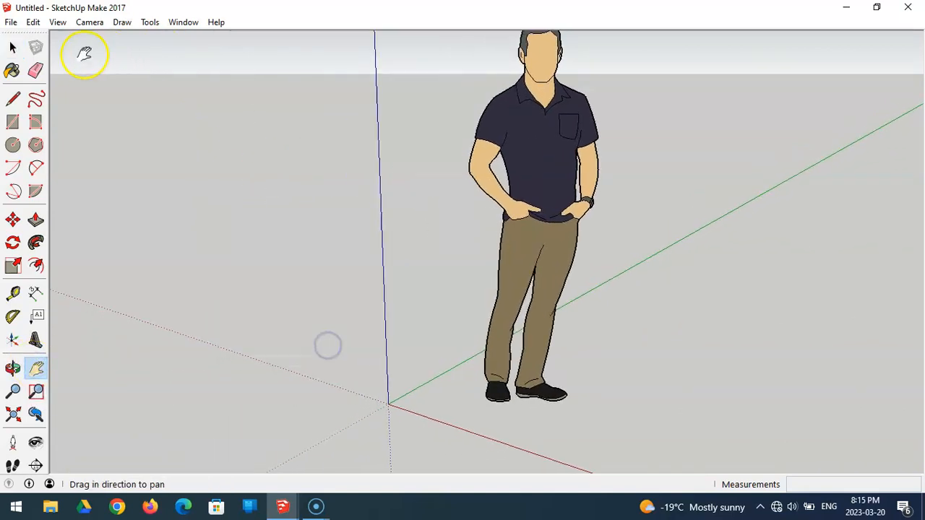
click(13, 48)
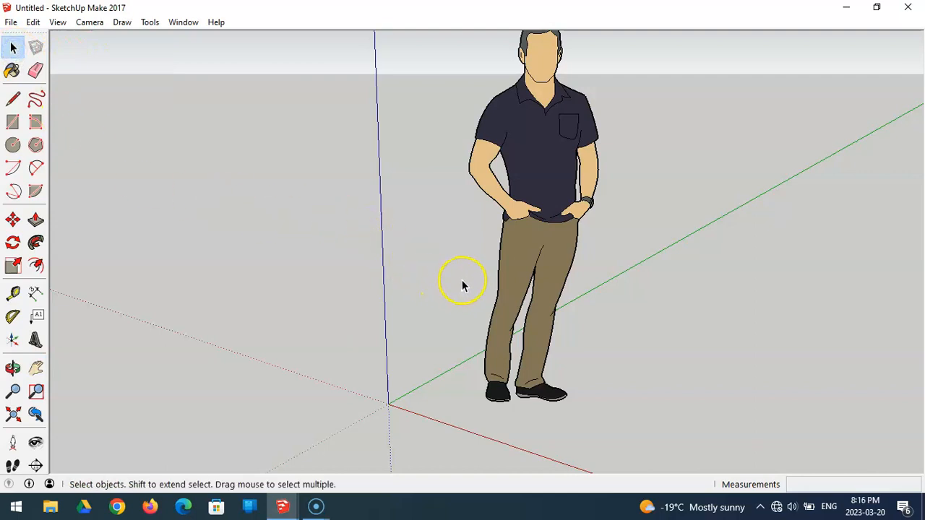
key(o)
drag(462, 280, 367, 329)
key(space)
scroll(415, 321, up, 3)
scroll(417, 315, down, 6)
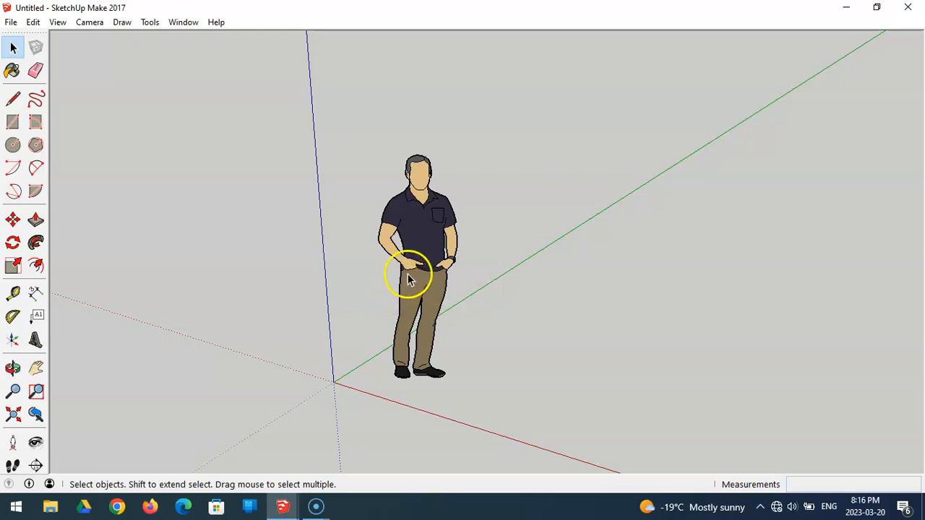
click(14, 415)
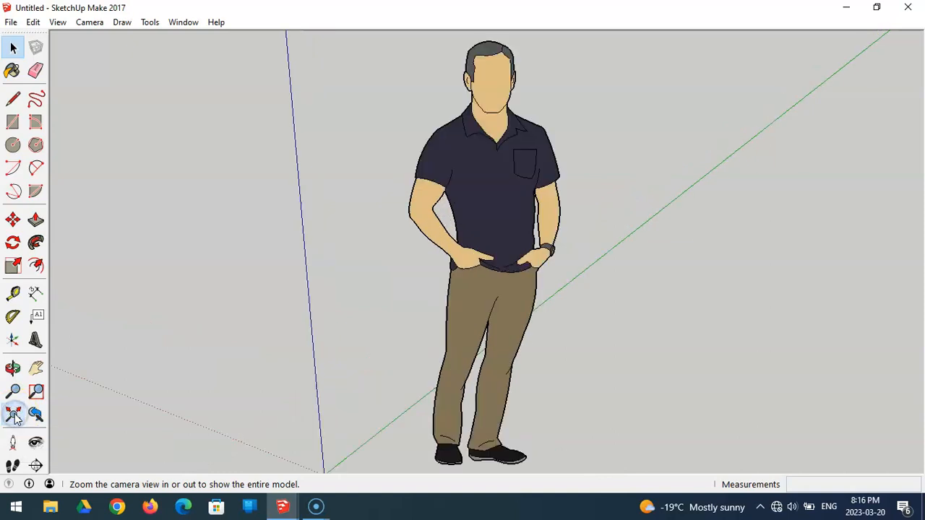
scroll(520, 289, down, 5)
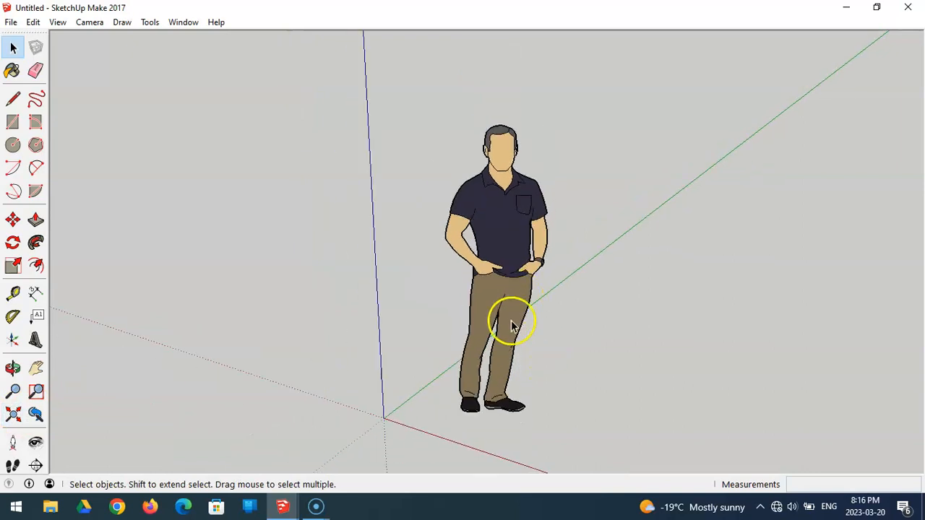
View the finished 3D Toolbox model for reference and return to the untitled model
mouse_move(282, 505)
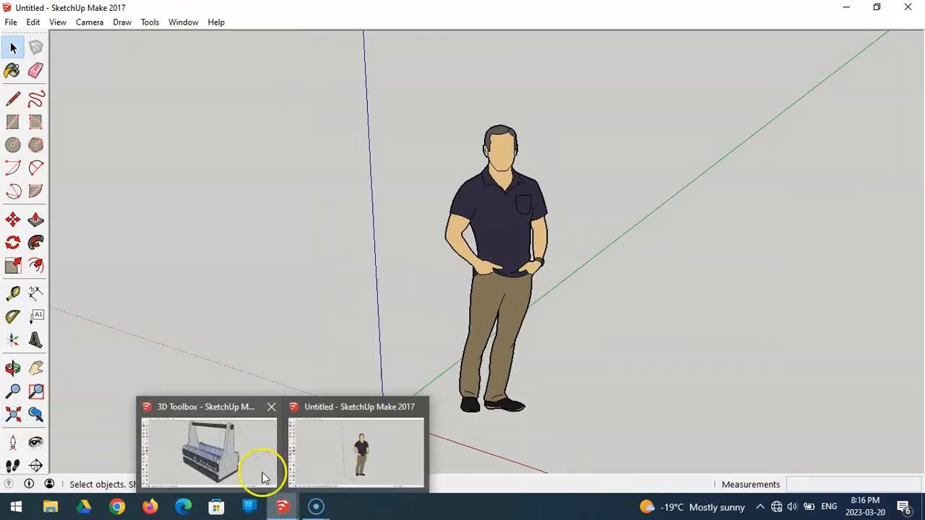
click(262, 471)
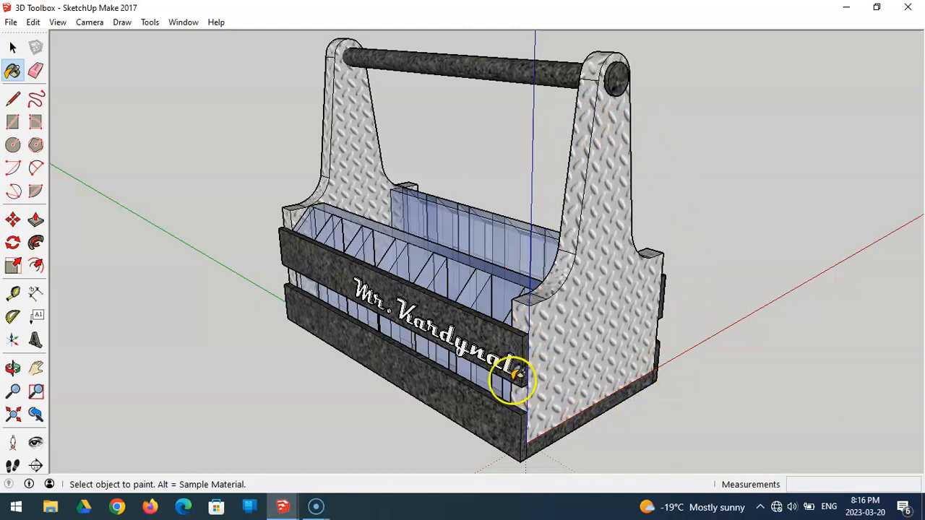
mouse_move(296, 502)
click(324, 473)
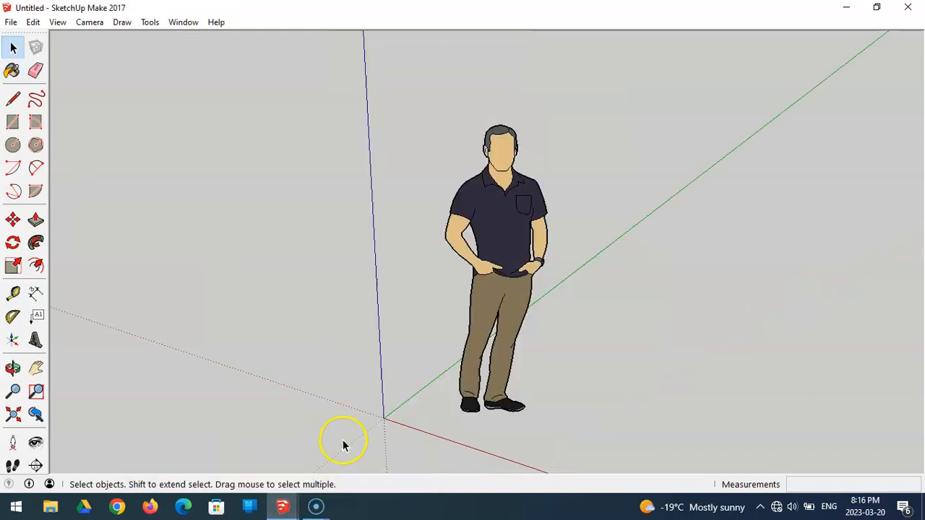
Draw a 185 mm line from the origin along the red axis with the Line tool
key(o)
drag(359, 419, 529, 305)
key(space)
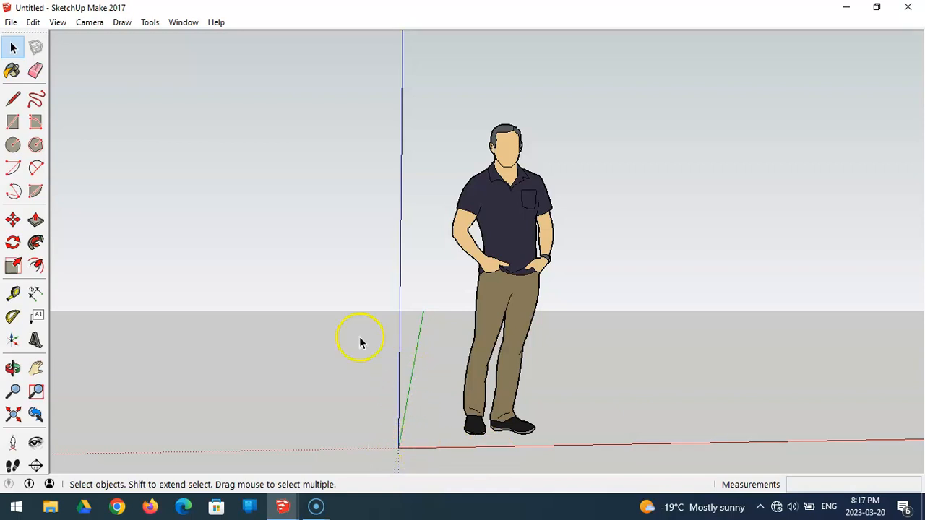
click(13, 101)
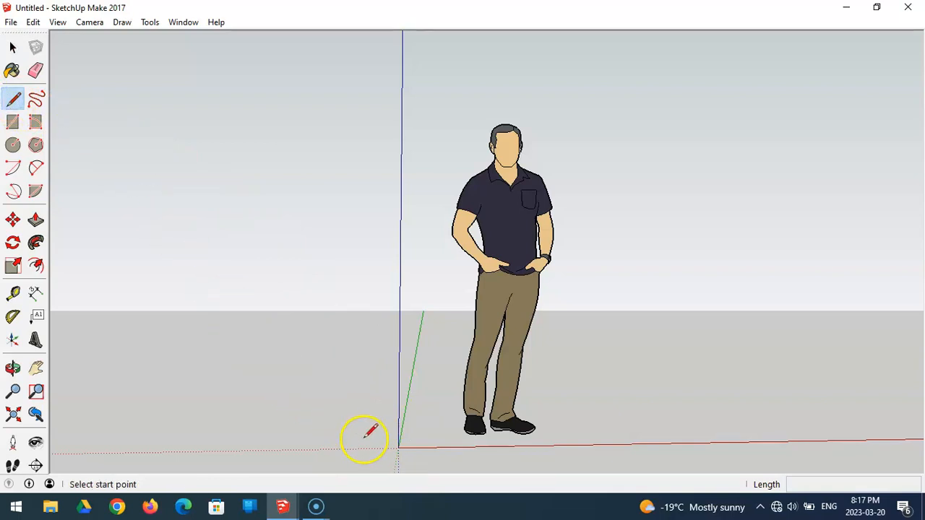
scroll(399, 447, up, 5)
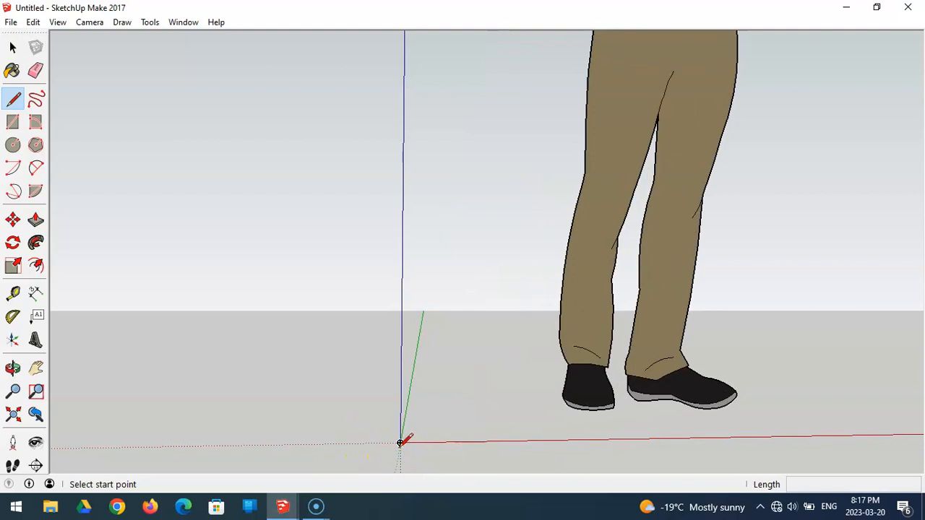
click(399, 442)
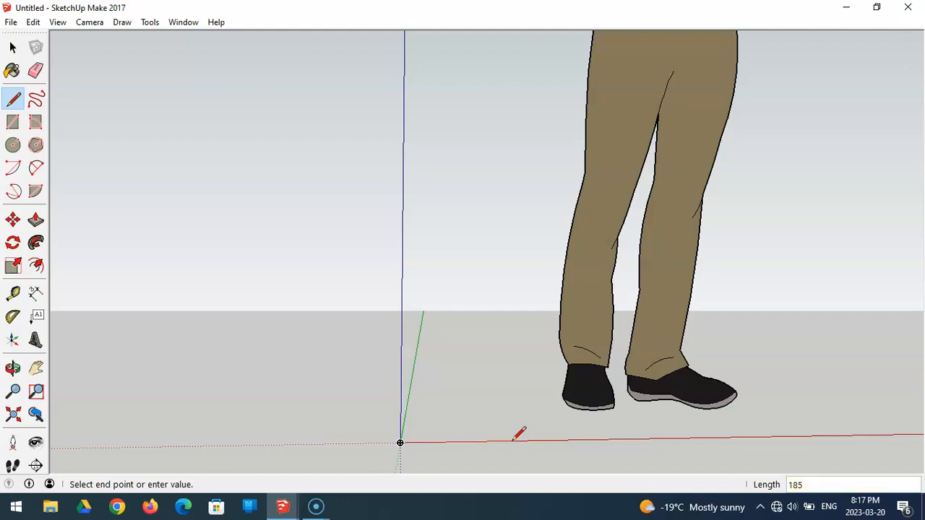
key(Return)
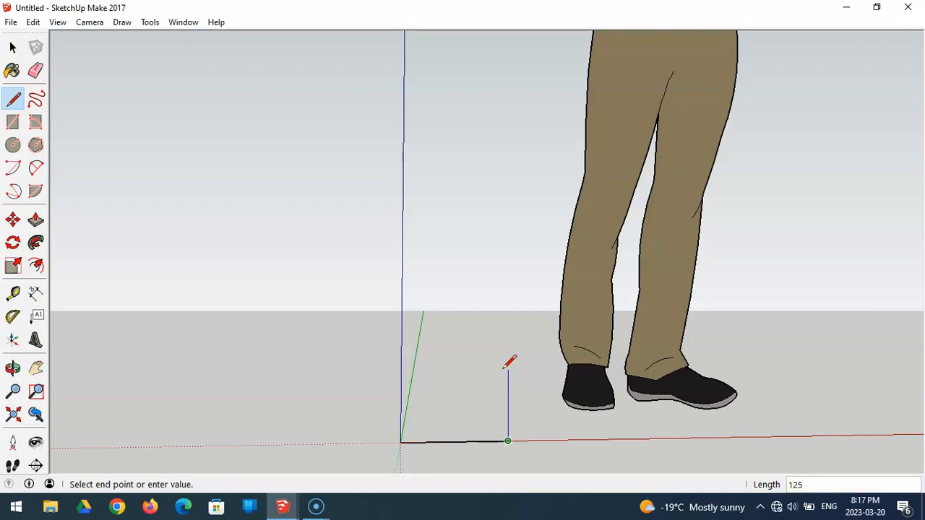
Continue the outline with a 125 mm vertical edge and a short edge back along the red axis, ending the line chain there
click(508, 367)
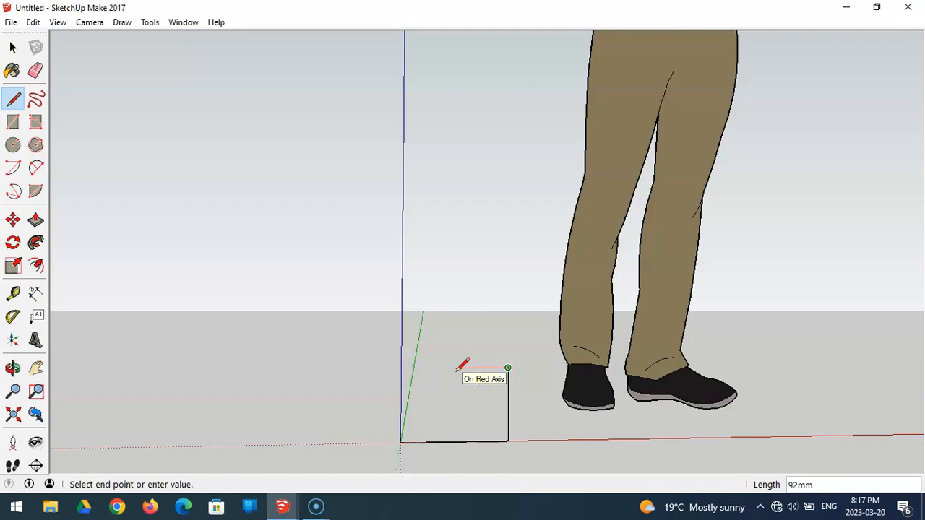
key(Return)
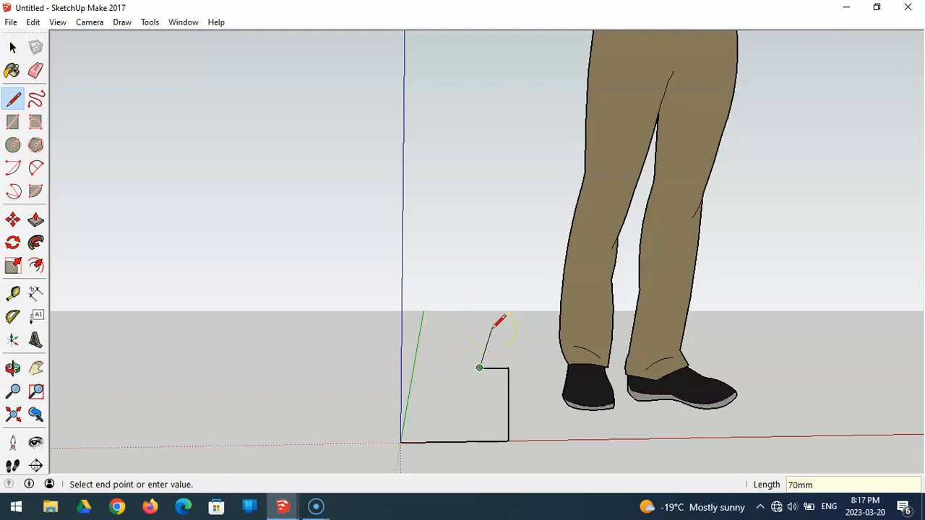
key(Escape)
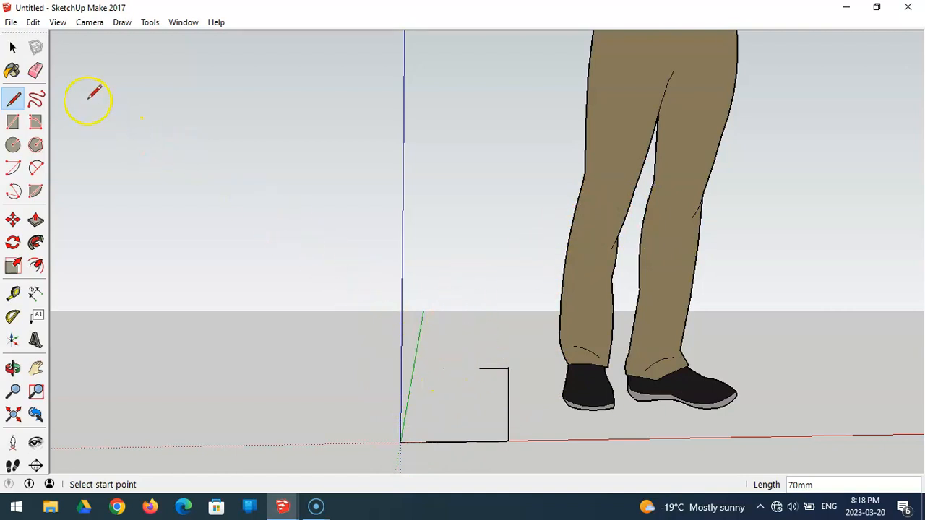
Delete the standing figure beside the drawn outline
click(13, 47)
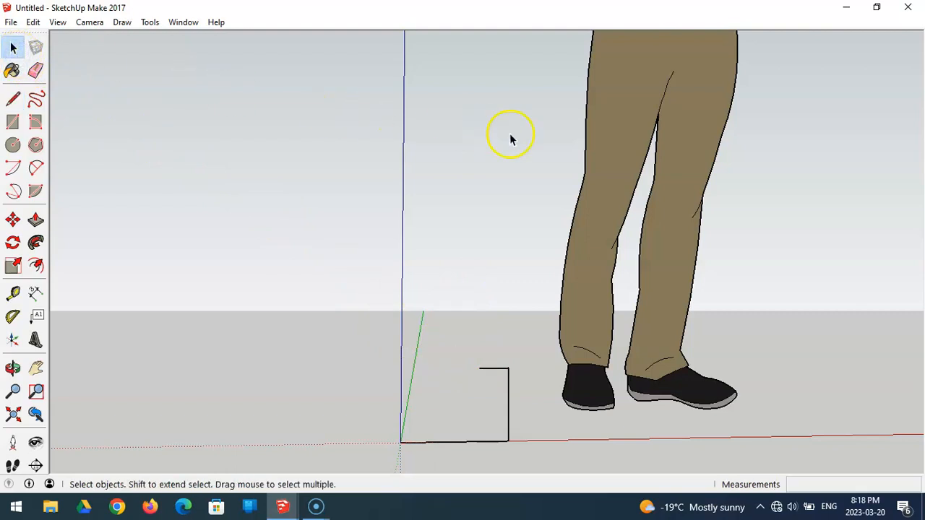
click(613, 163)
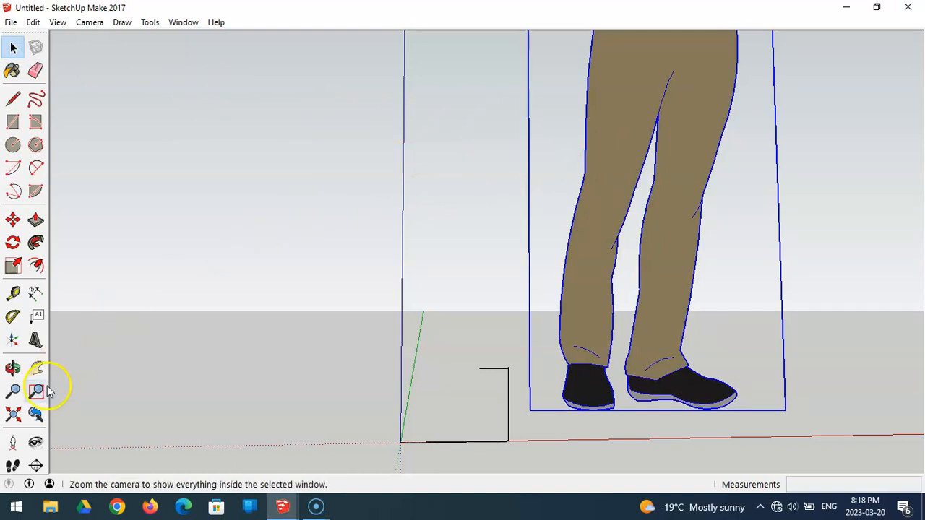
click(13, 415)
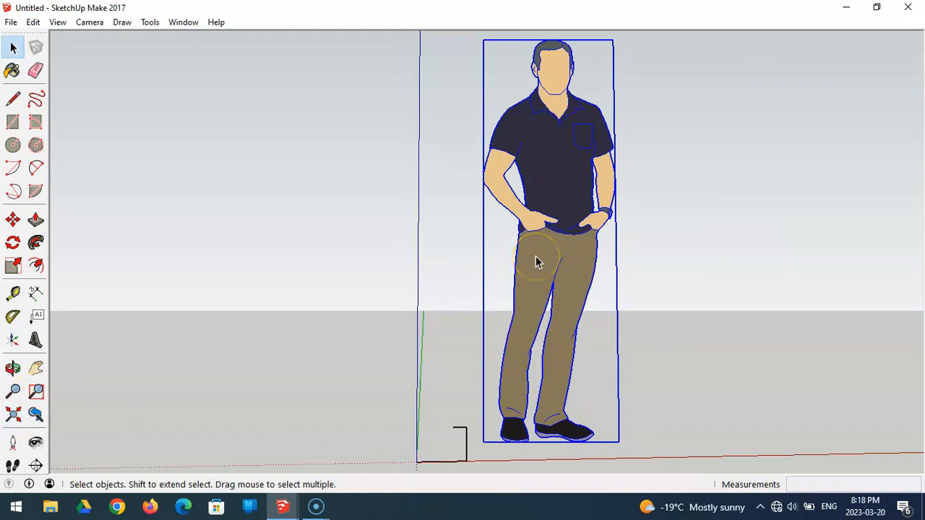
key(Delete)
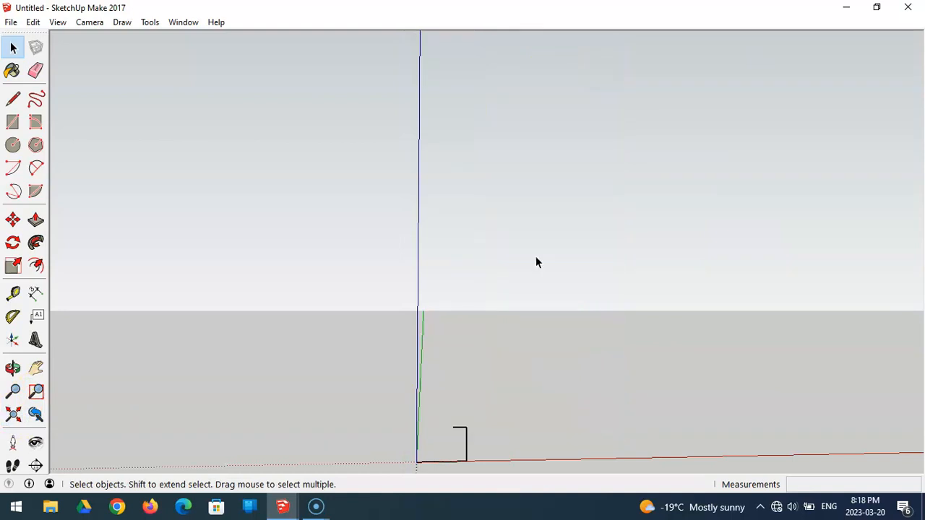
click(19, 419)
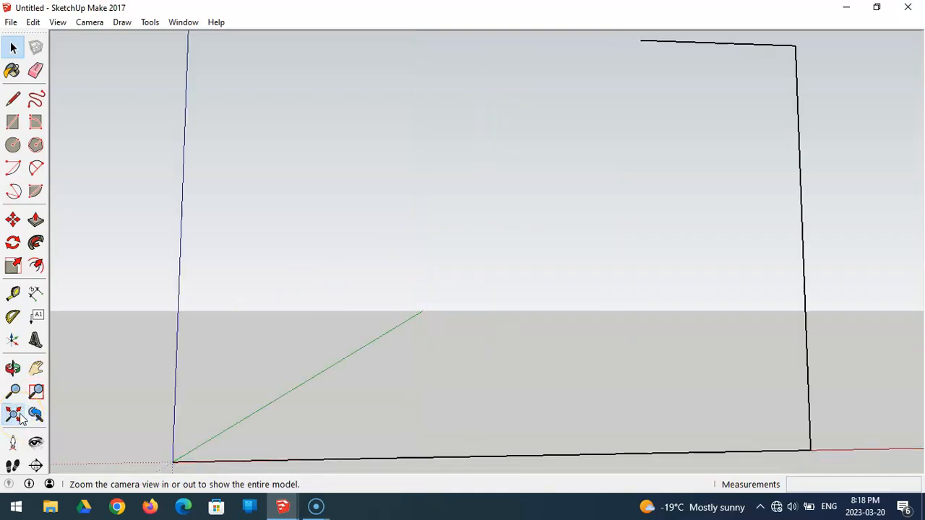
scroll(520, 185, down, 4)
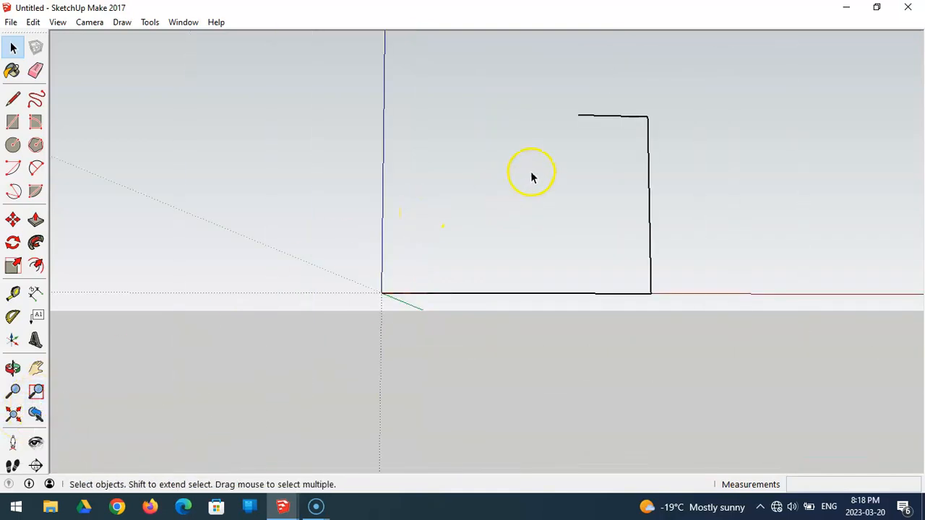
mouse_move(545, 166)
middle_down()
mouse_move(541, 271)
mouse_move(508, 316)
middle_up()
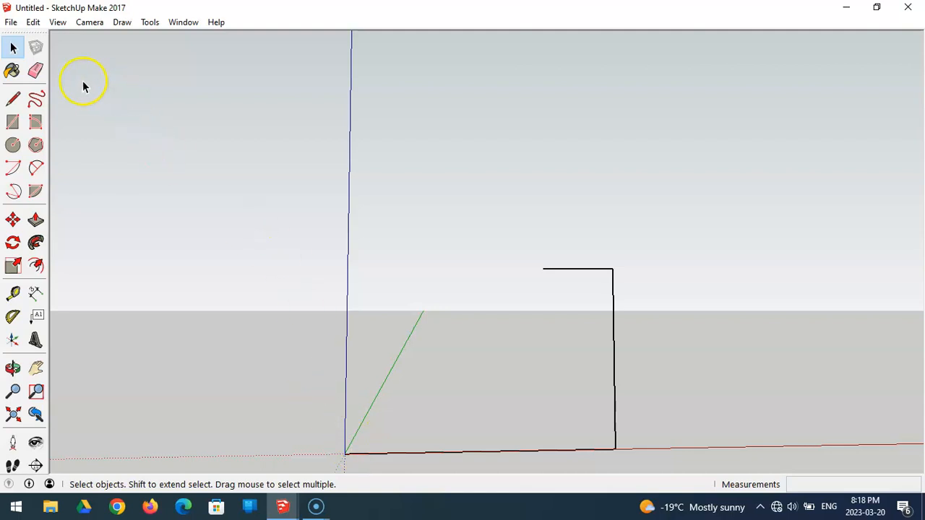
Draw a vertical edge from the origin level with the opposite side, then a short edge inward along the red axis, ending the chain there
click(13, 98)
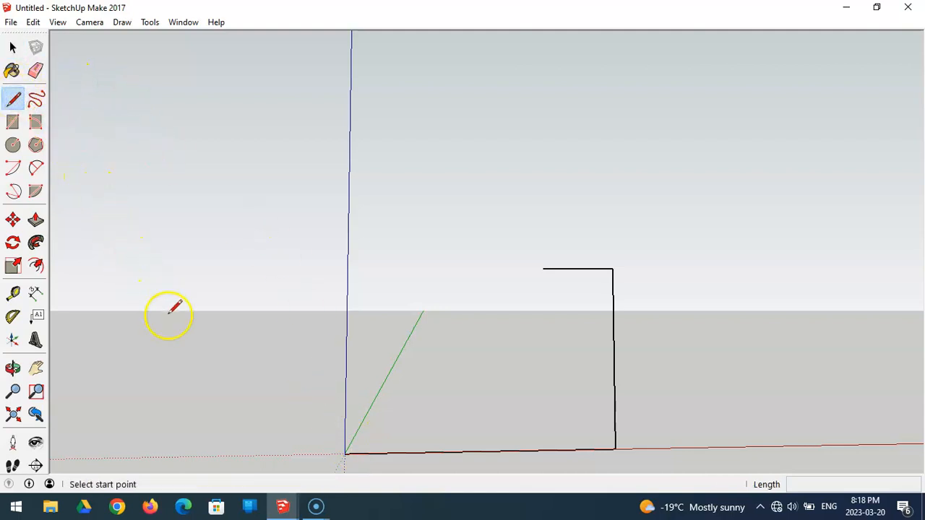
click(344, 453)
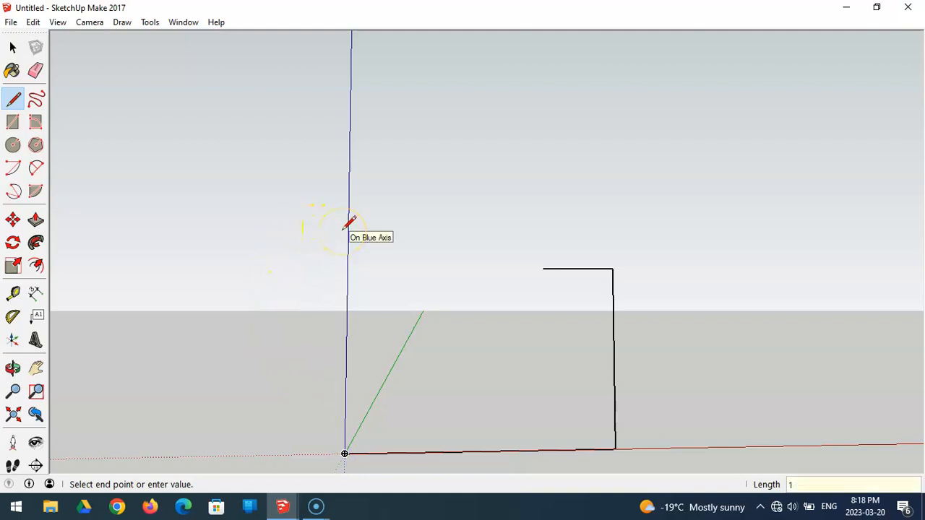
key(Return)
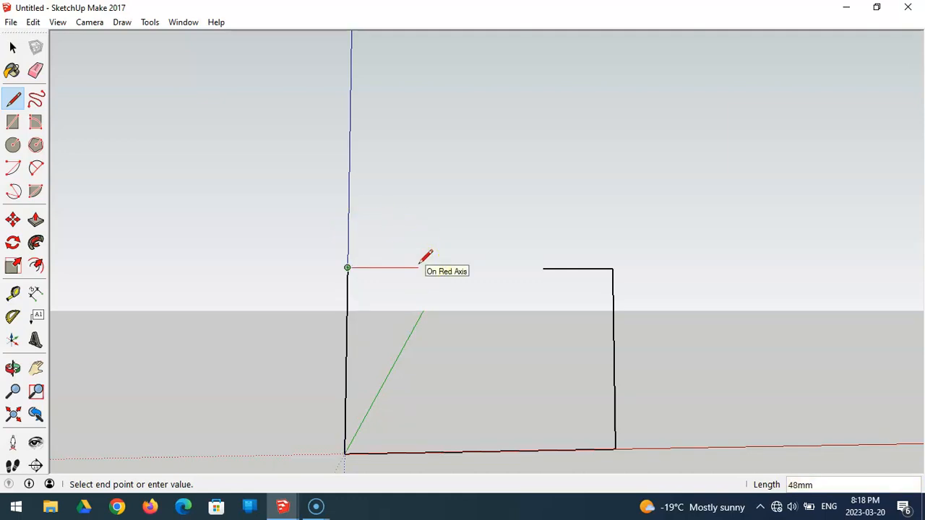
key(Return)
click(444, 208)
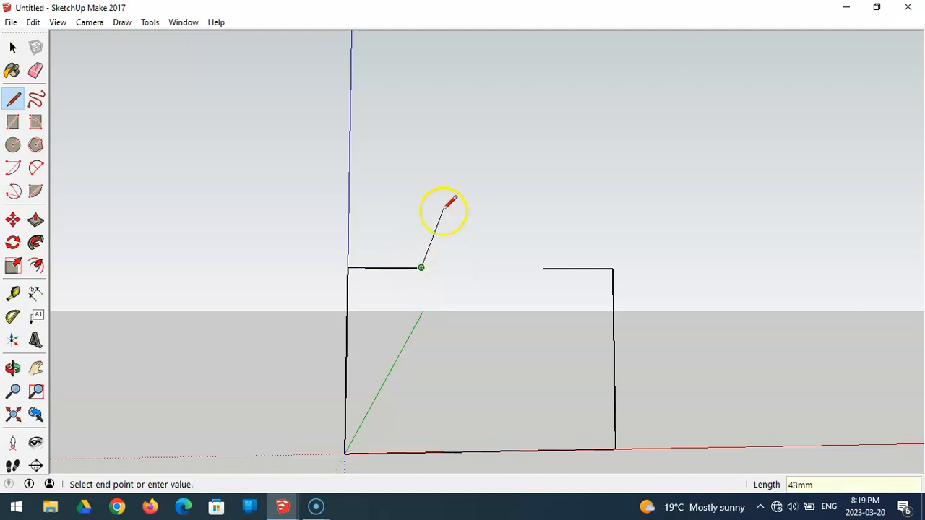
key(Escape)
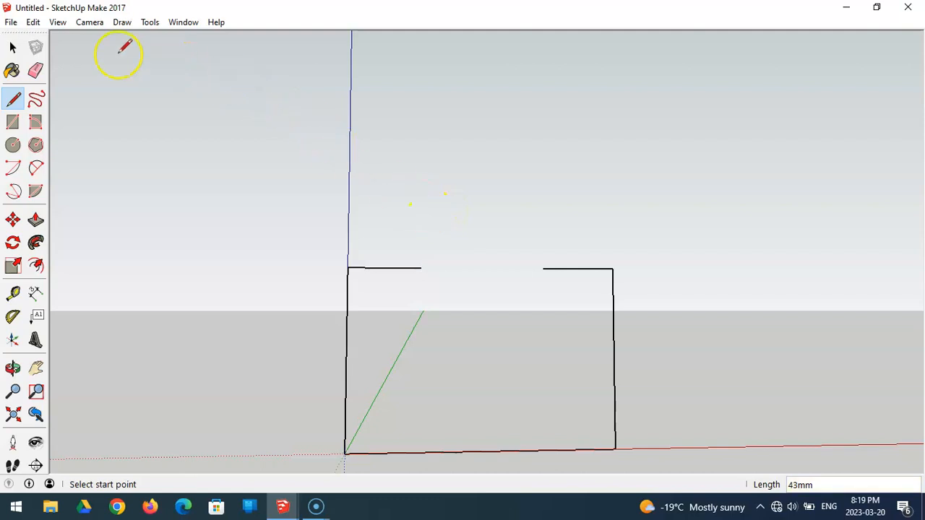
Save the model as "3D TOOLBOX v2" in the Grade 9 folder on the Desktop, without replacing the existing 3D Toolbox file
click(11, 24)
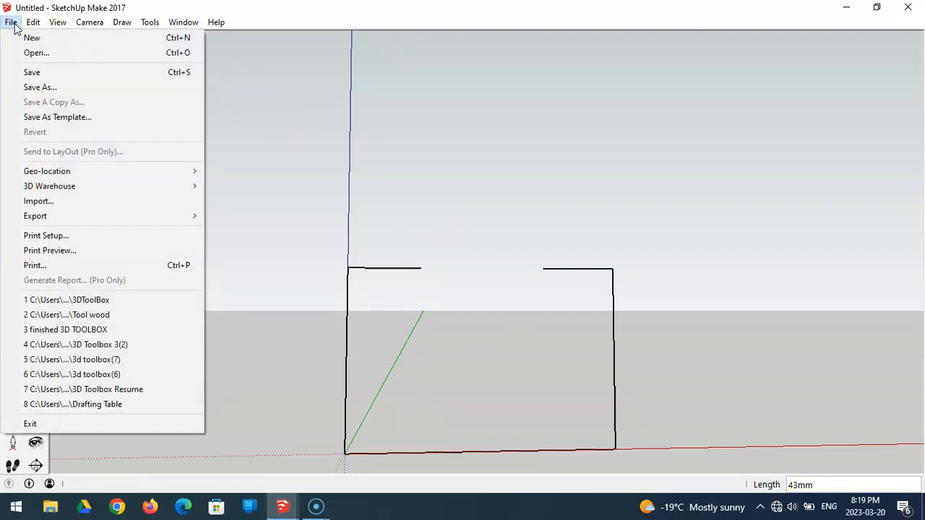
click(40, 88)
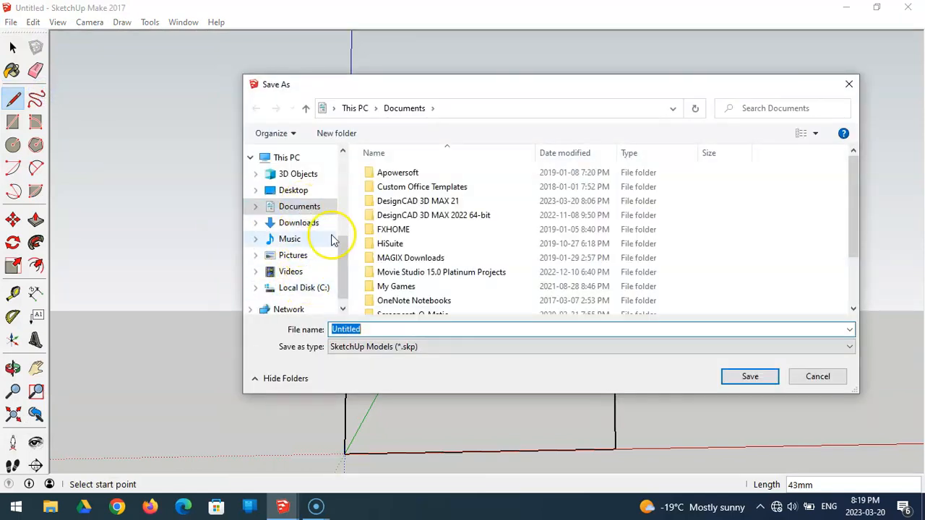
click(298, 191)
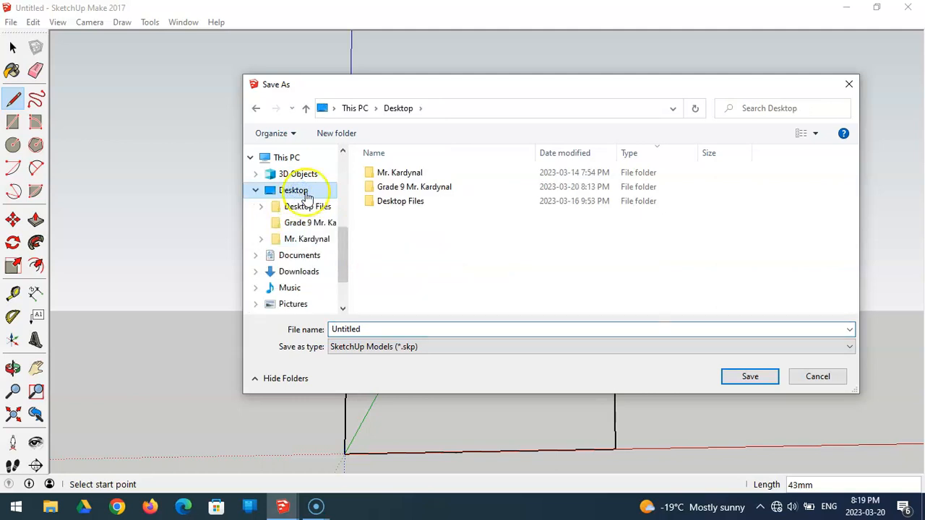
double_click(419, 190)
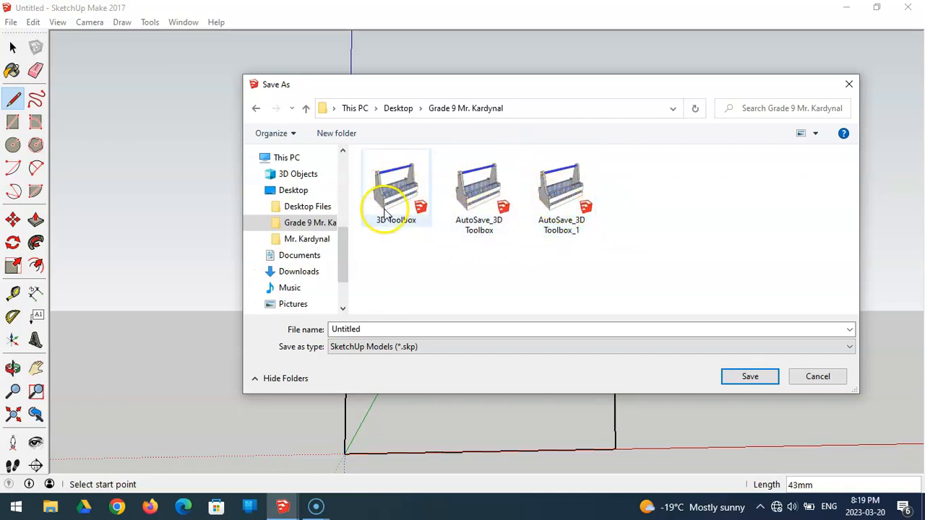
double_click(370, 329)
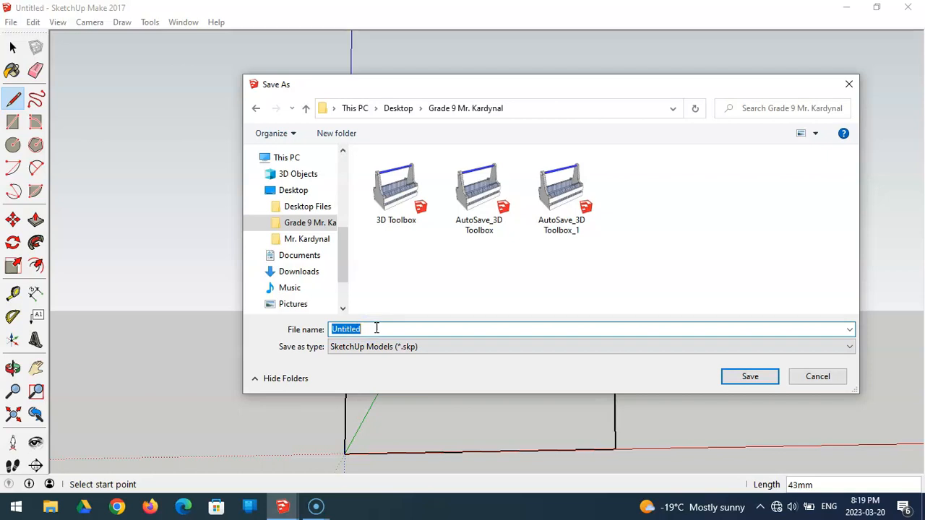
text(3D TOOLBOX)
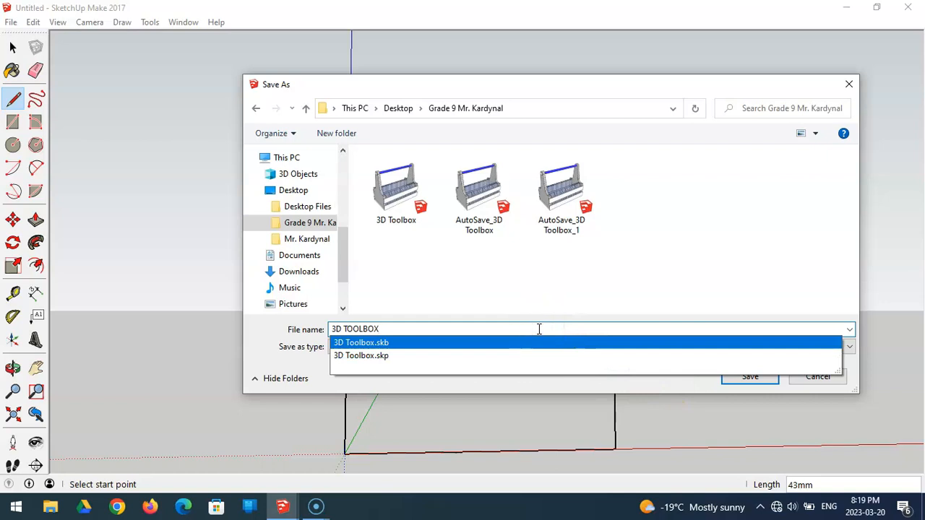
key(Return)
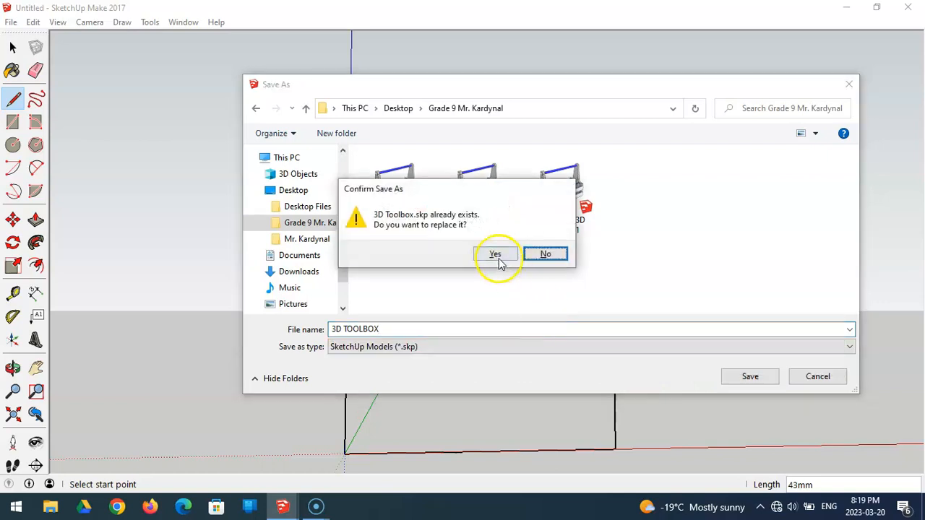
click(547, 261)
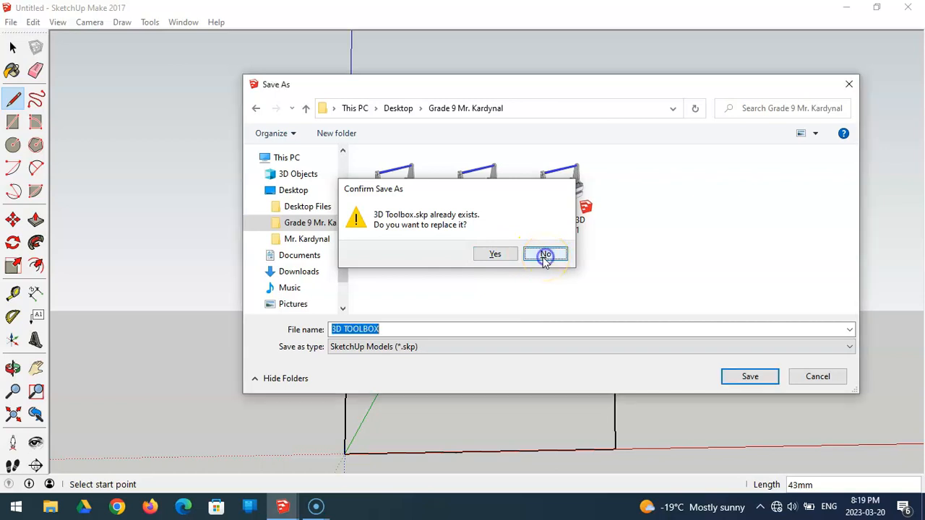
click(394, 329)
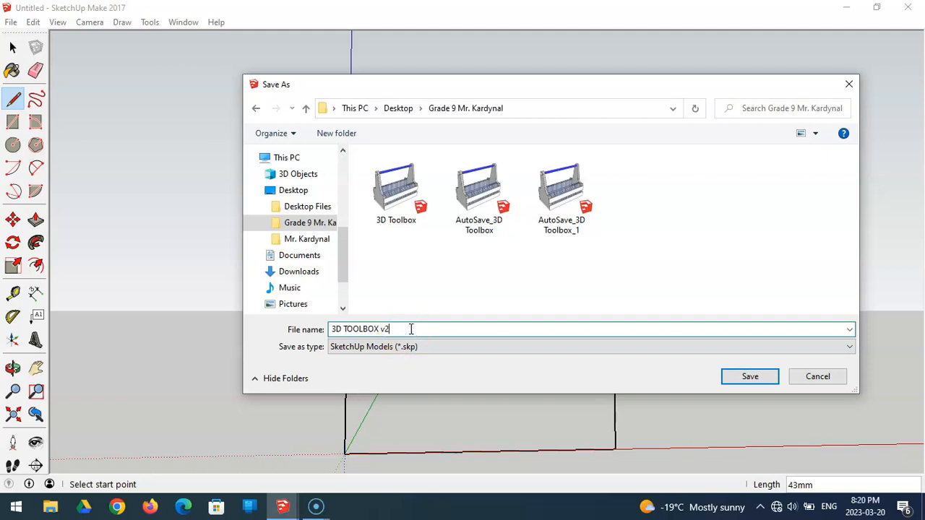
click(758, 381)
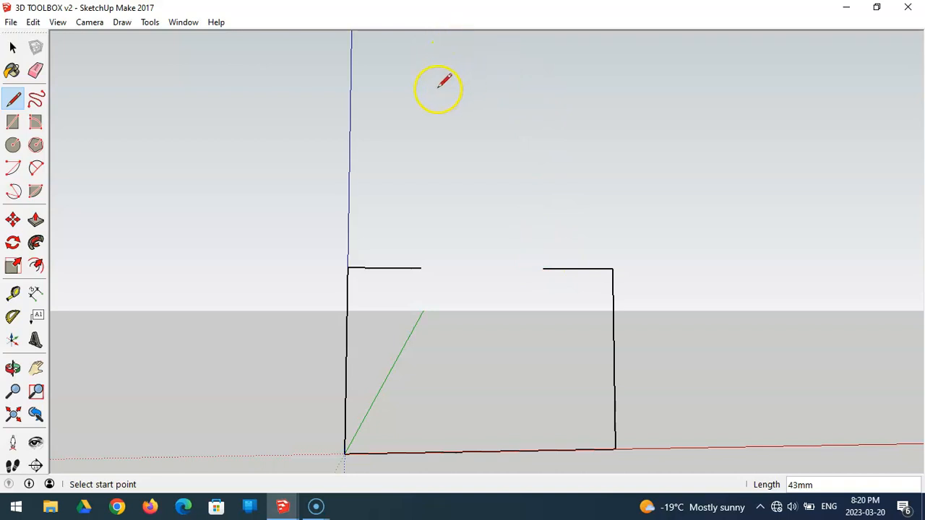
Draw a vertical centre line from the midpoint of the outline's bottom edge to well above the two short upper edges
click(16, 105)
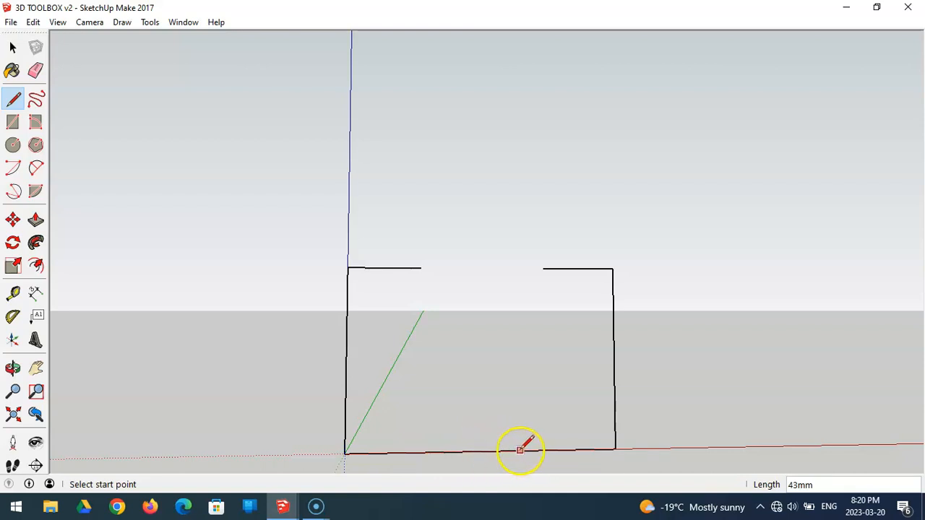
click(484, 451)
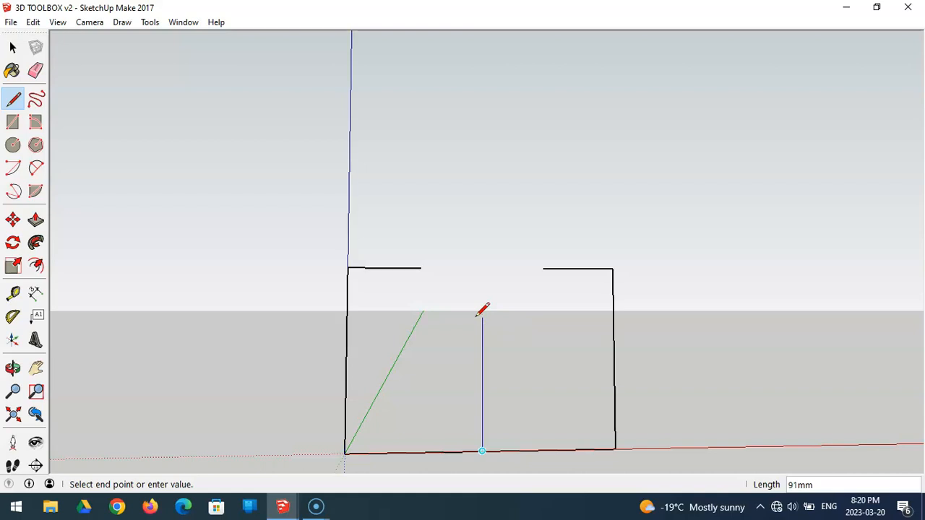
key(Return)
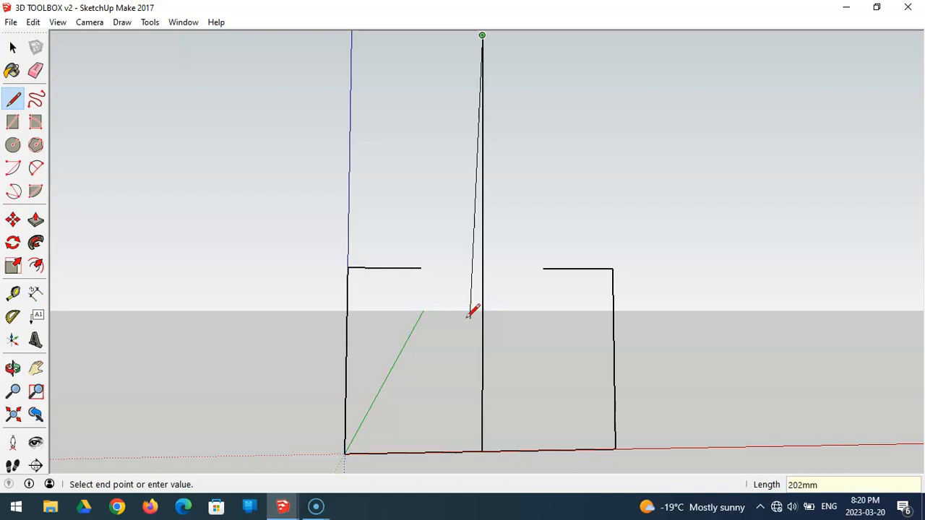
key(Escape)
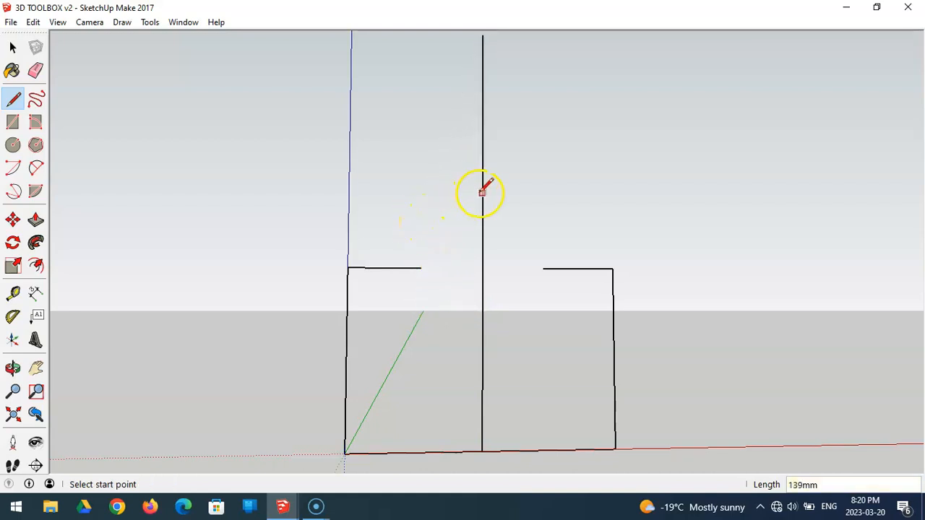
Draw a circle of 20 mm radius in the outline's plane, centred on the upper end of the vertical centre line
scroll(482, 191, down, 1)
scroll(482, 192, down, 1)
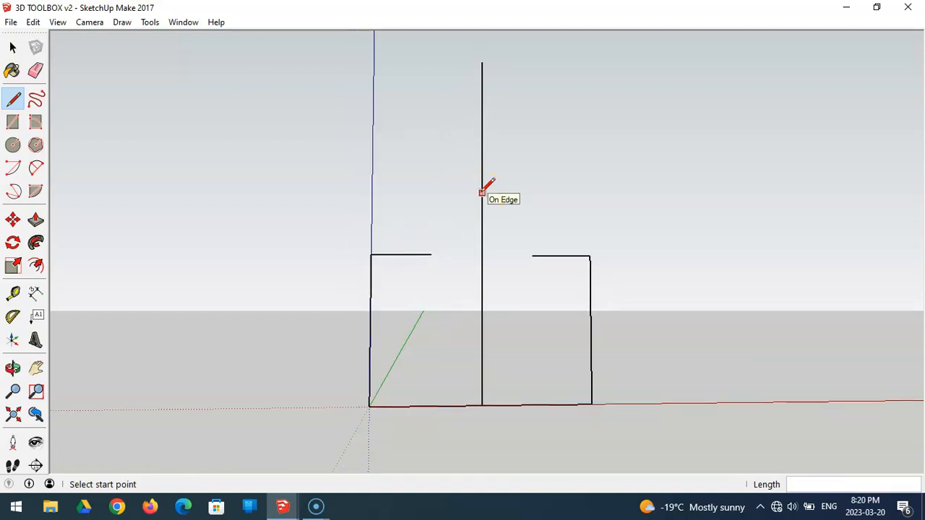
middle_drag(482, 192, 482, 212)
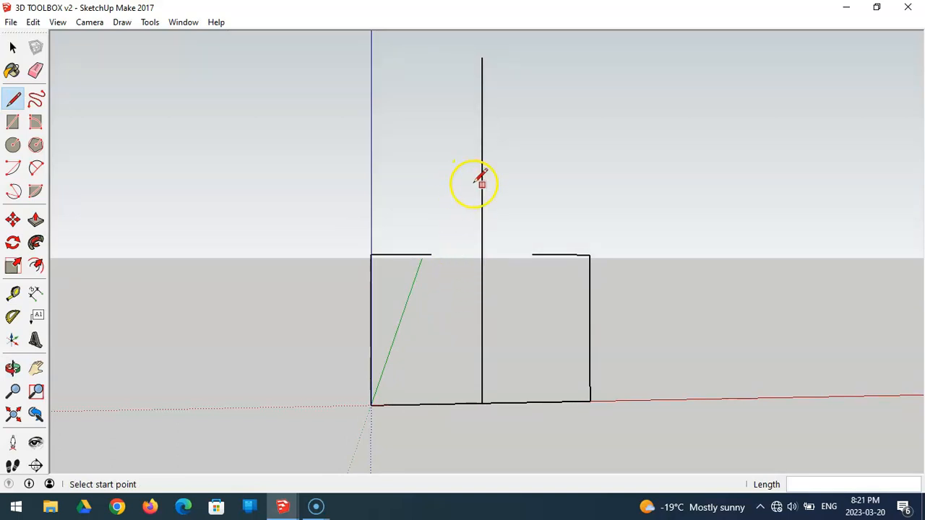
click(18, 148)
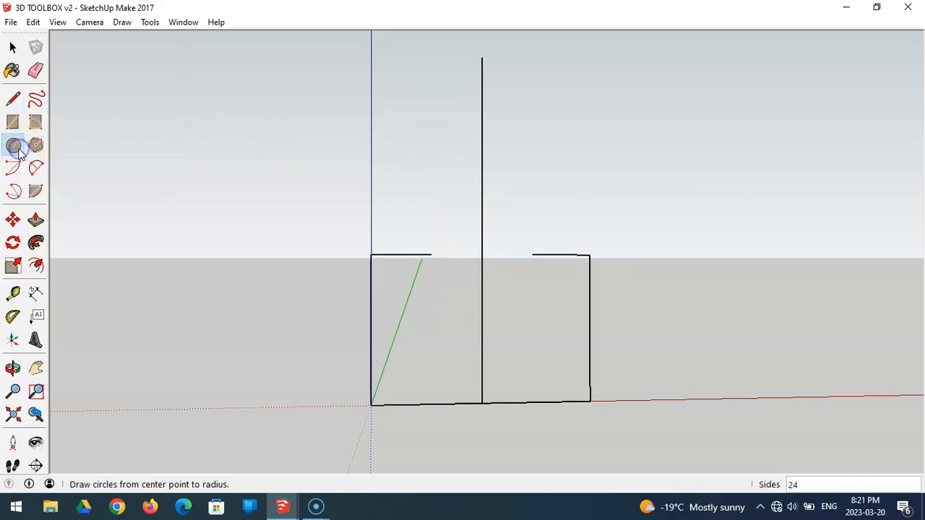
click(481, 56)
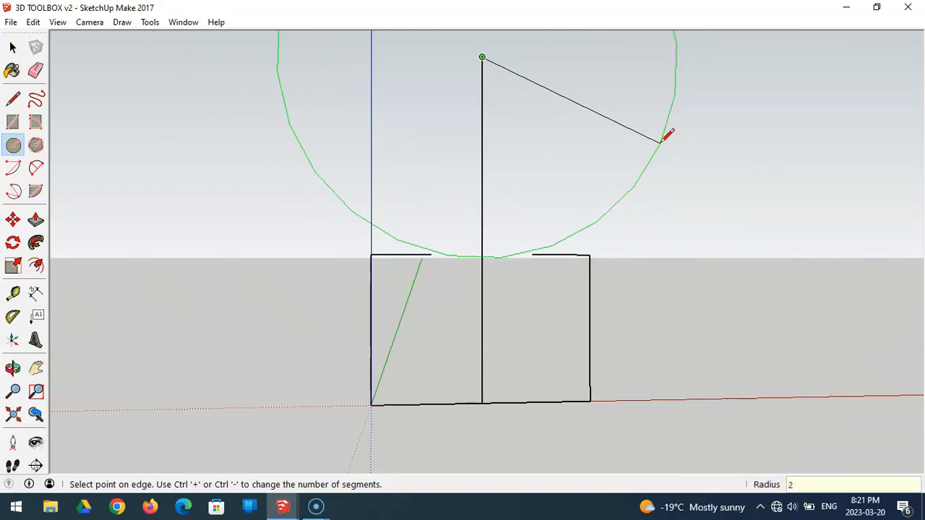
key(Return)
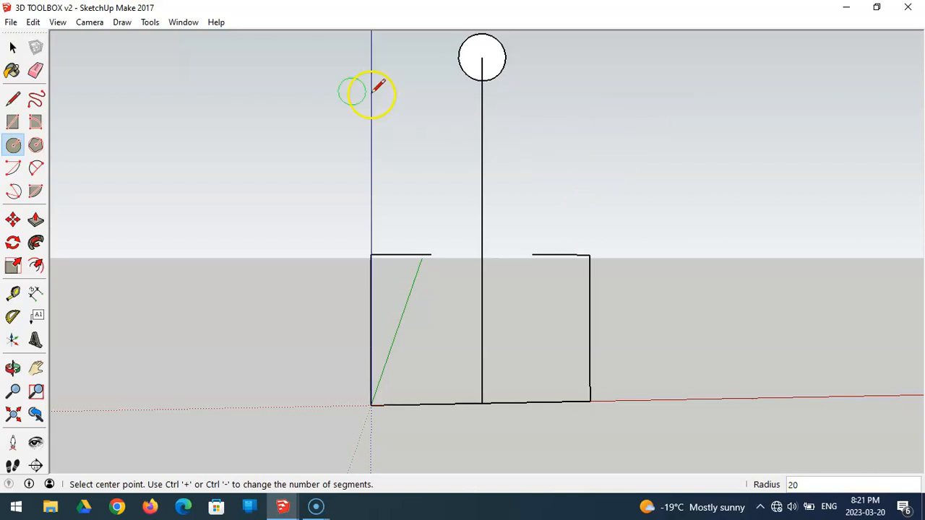
Draw two horizontal 20 mm lines from the circle's centre to its edge, one on each side, forming its diameter
scroll(492, 40, up, 4)
shift+middle_drag(492, 48, 489, 125)
key(c)
scroll(472, 152, up, 5)
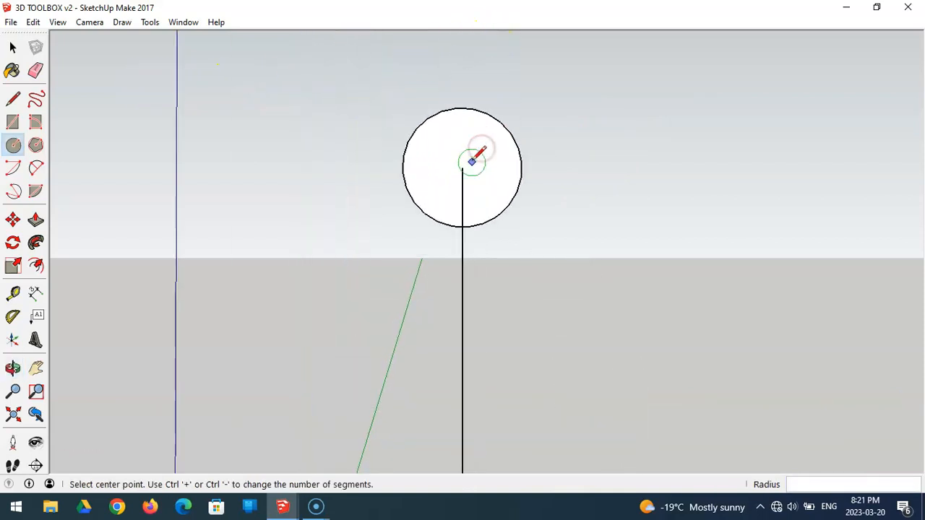
key(l)
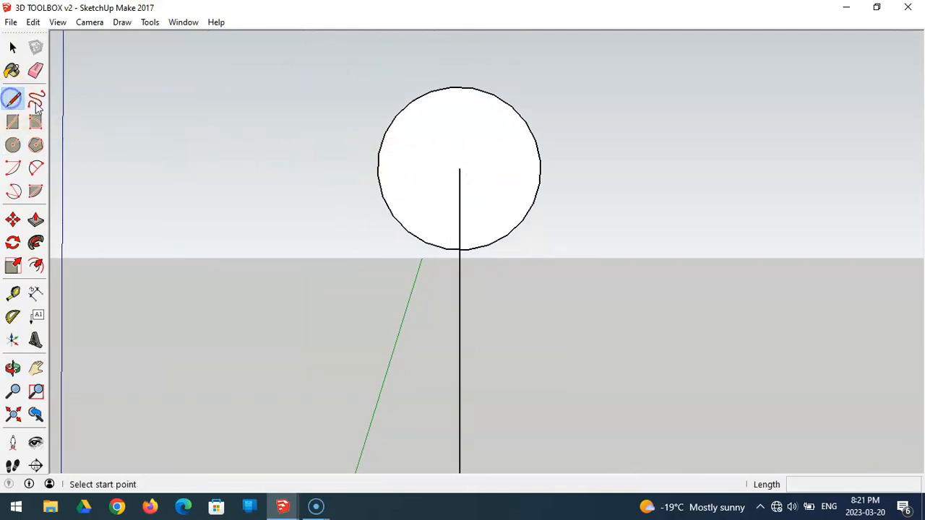
click(459, 168)
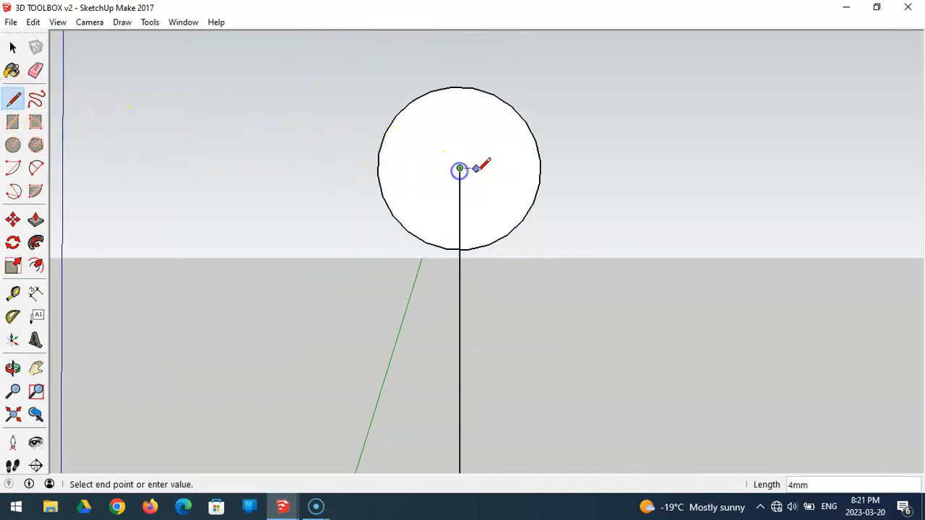
click(540, 169)
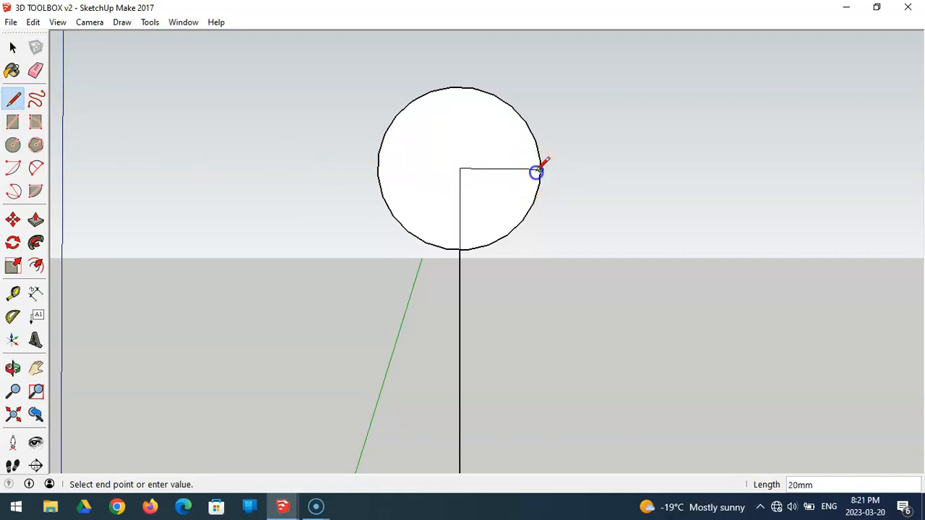
click(459, 168)
click(460, 168)
click(377, 167)
Connect both ends of the circle's horizontal diameter to the inner ends of the short upper edges with sloping lines, closing the panel outline
scroll(381, 161, down, 5)
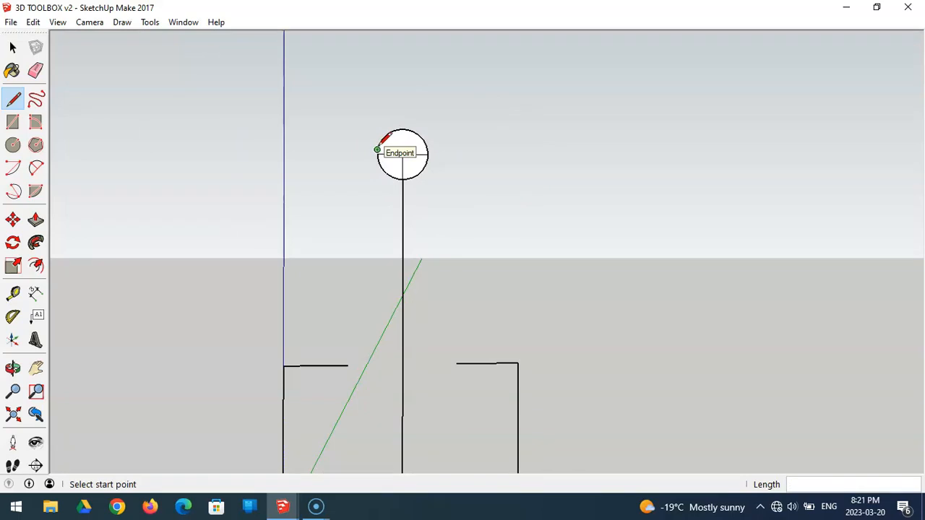
scroll(363, 273, up, 3)
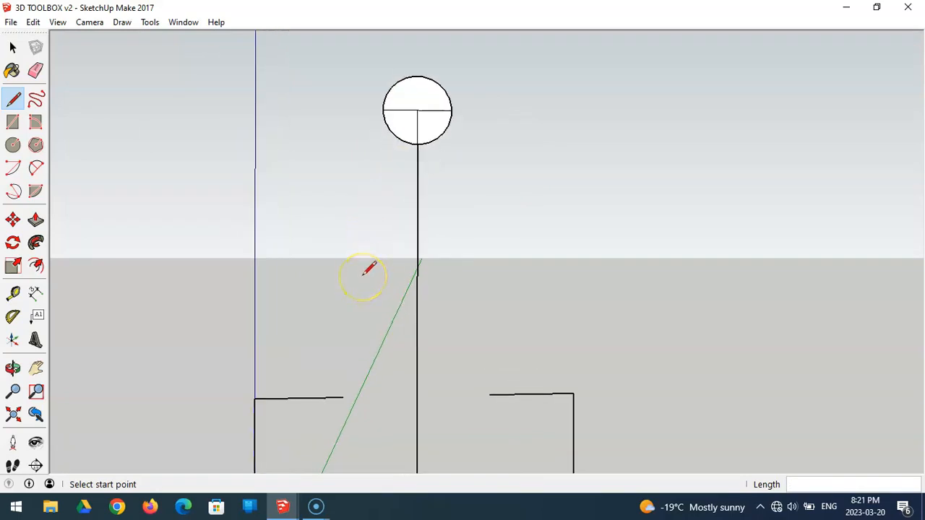
scroll(363, 273, up, 1)
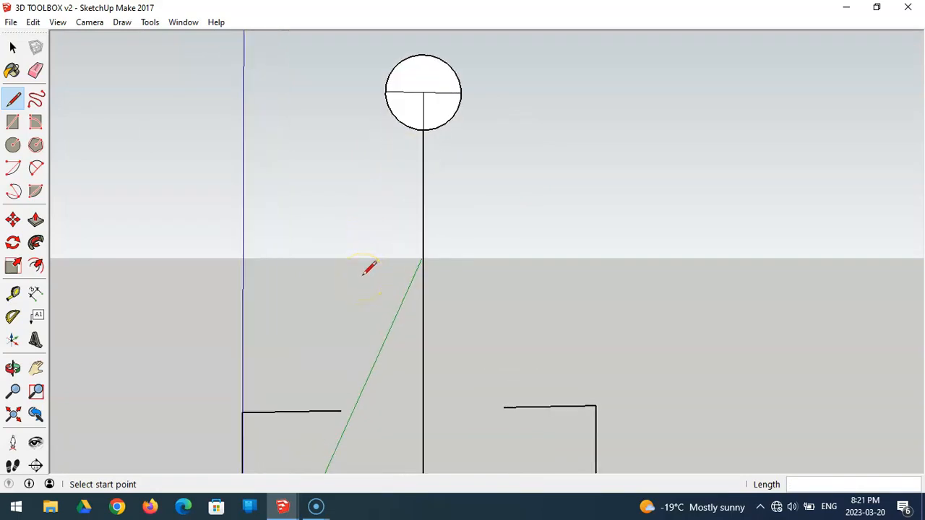
click(385, 92)
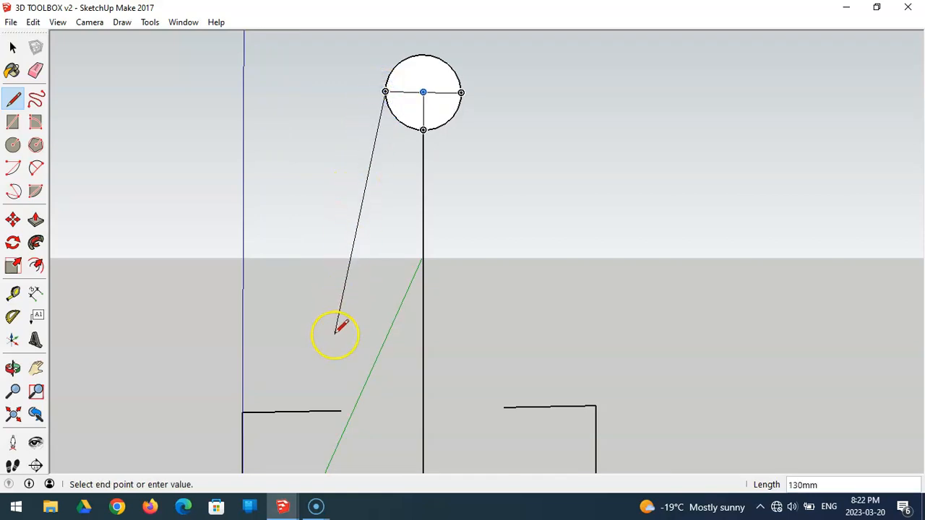
click(341, 411)
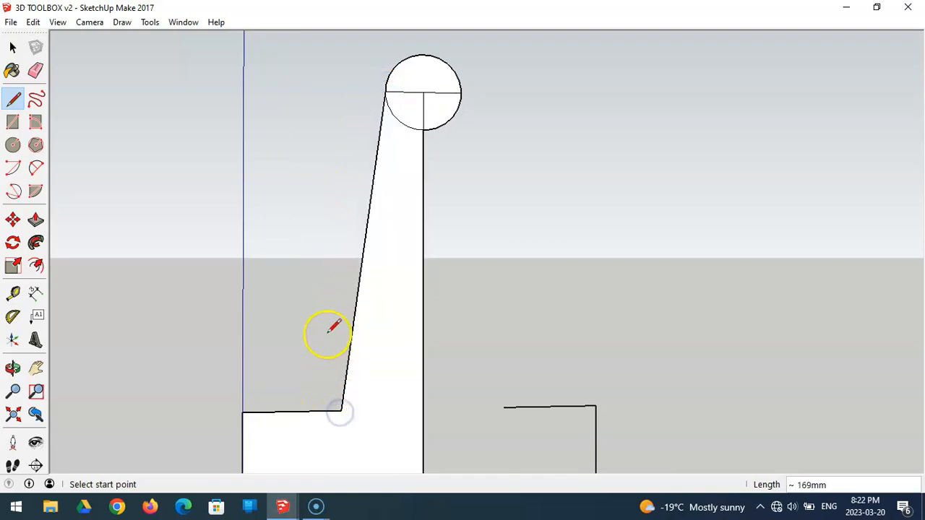
click(461, 92)
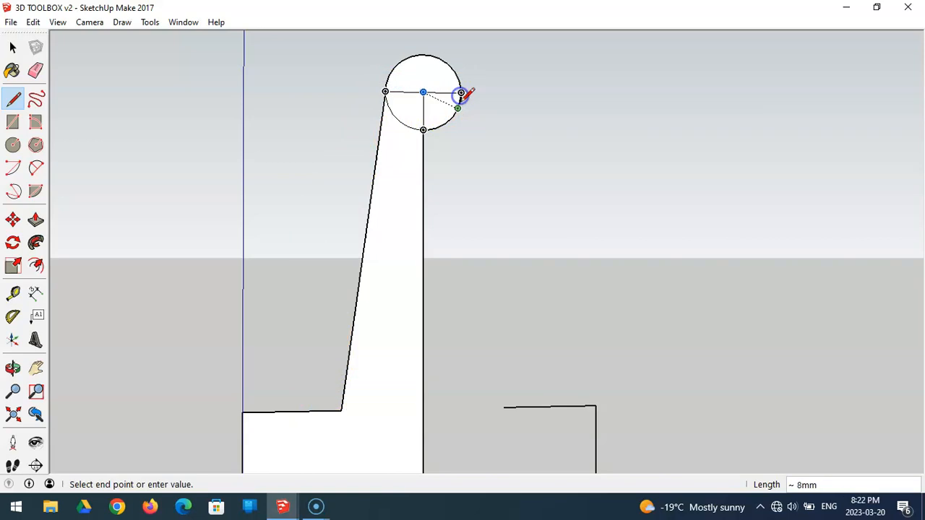
click(503, 407)
scroll(511, 395, down, 1)
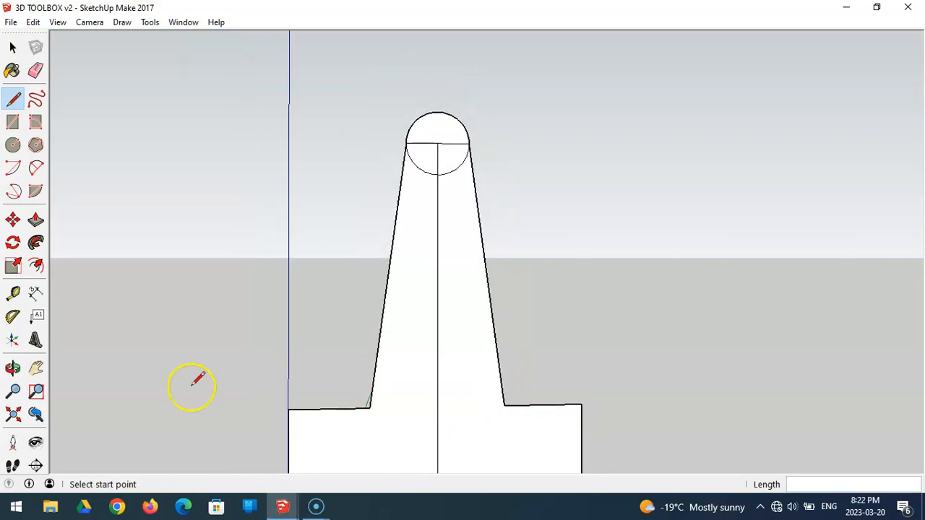
Draw 30 mm lines from the left inner corner, one along the short upper edge and one up the sloping edge
click(13, 414)
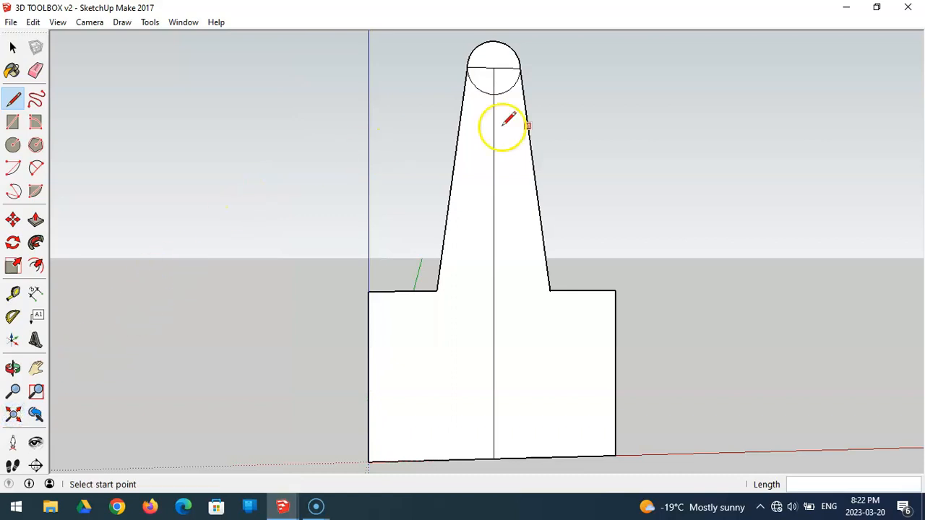
middle_drag(708, 209, 683, 234)
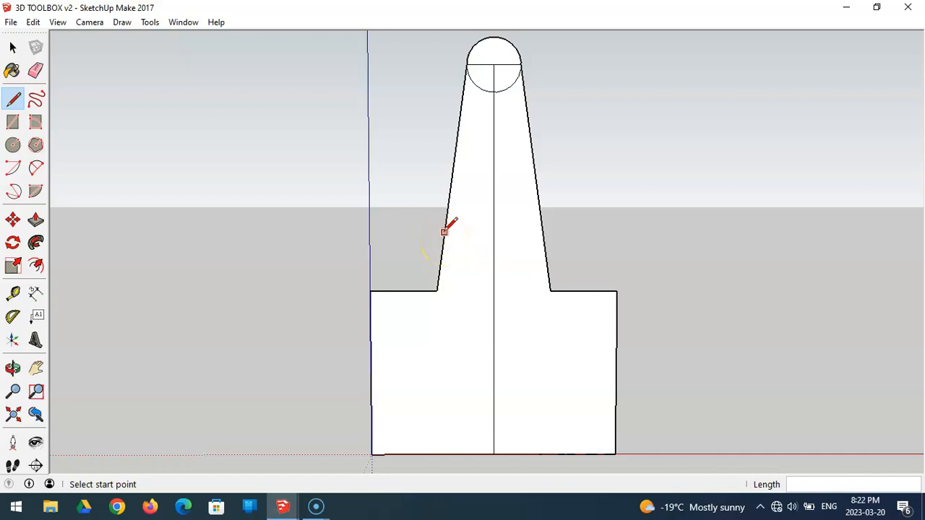
click(38, 169)
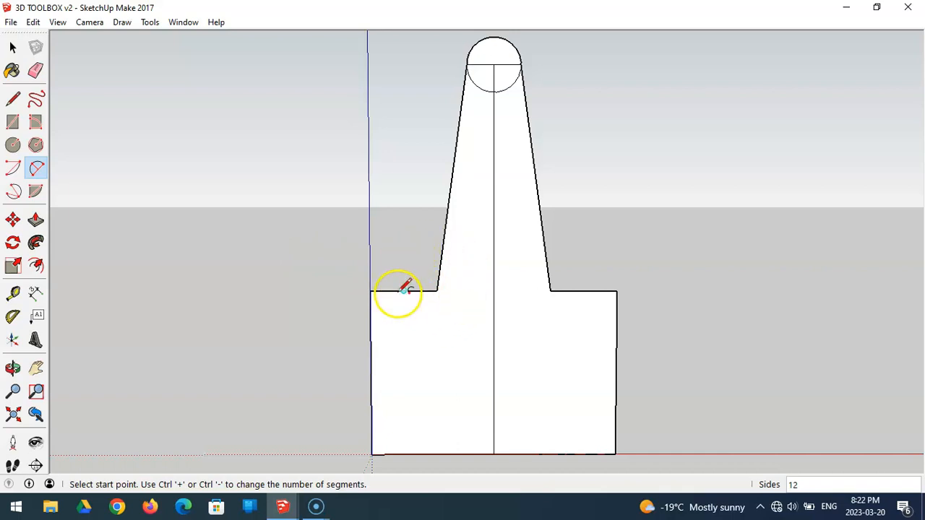
click(13, 99)
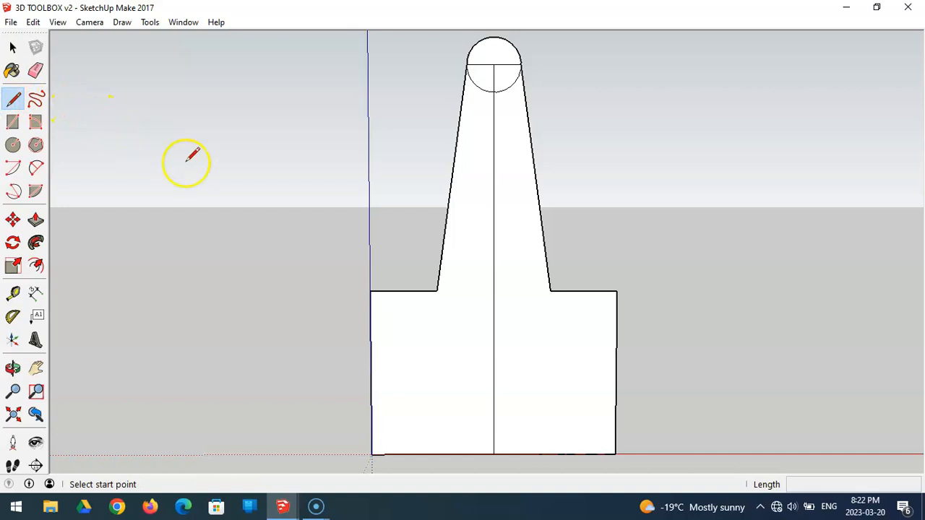
click(435, 291)
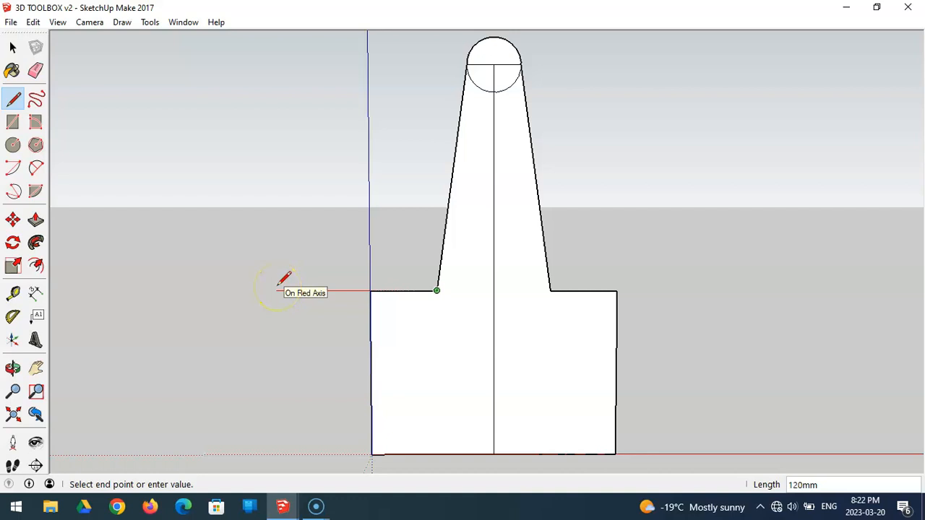
text(30)
key(Return)
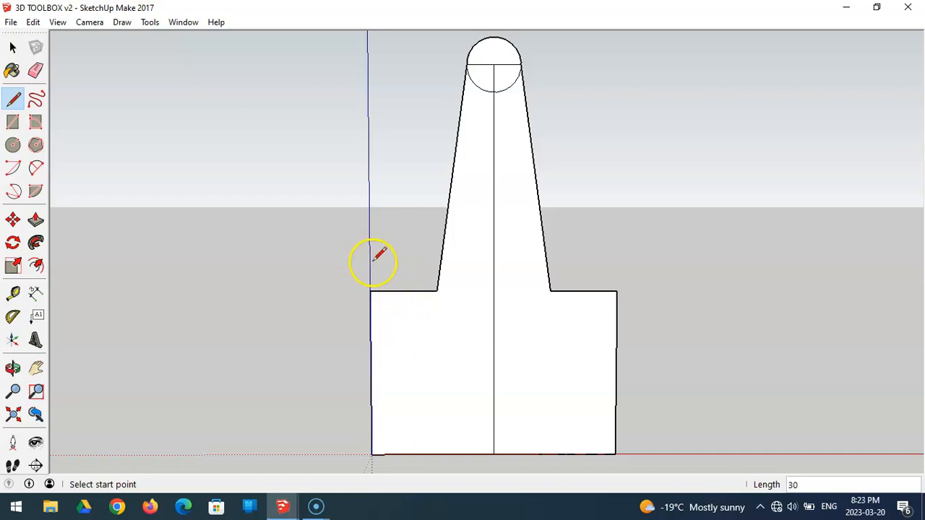
click(437, 290)
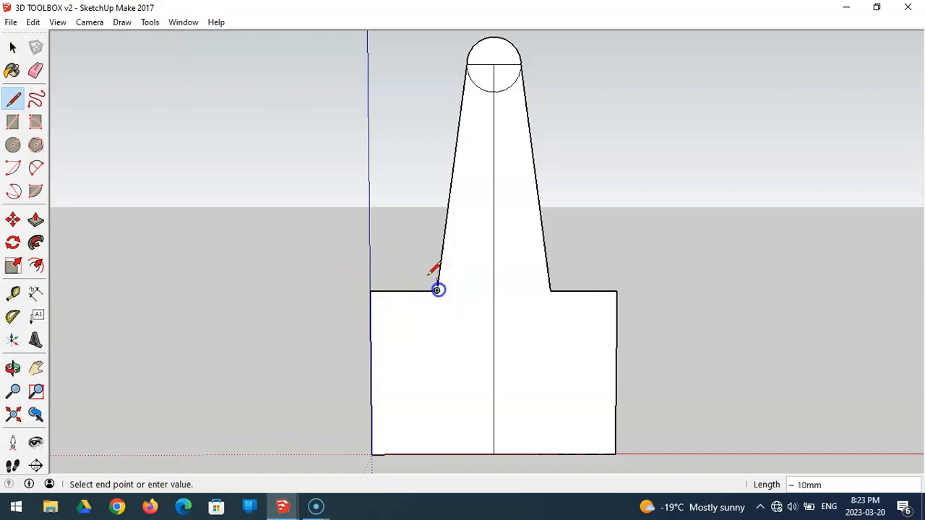
click(451, 179)
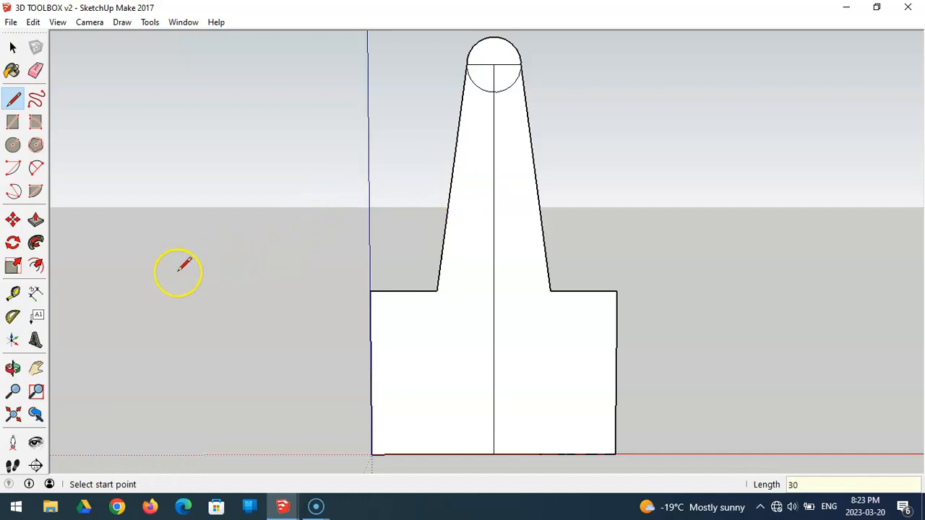
Dimension the two 30 mm segments at the left inner corner, one horizontally below the edge and one vertically beside the slope
scroll(405, 260, up, 3)
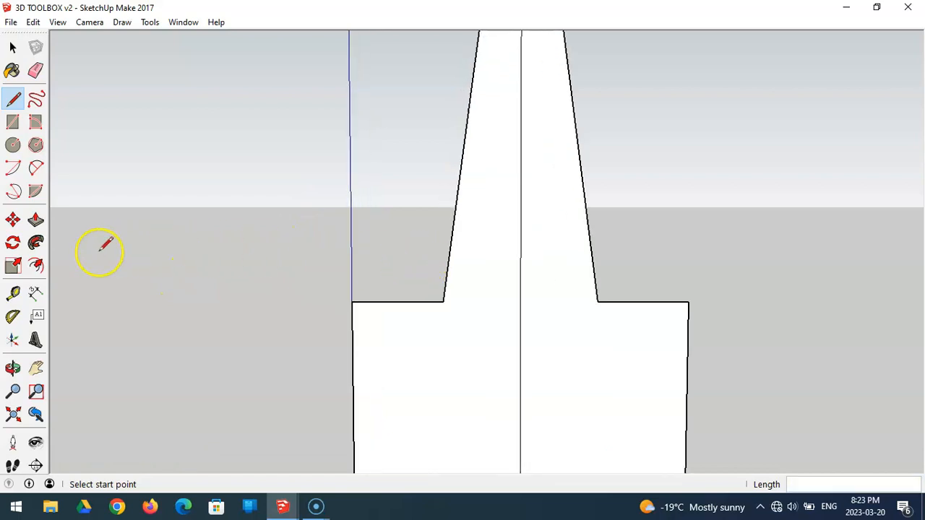
click(36, 293)
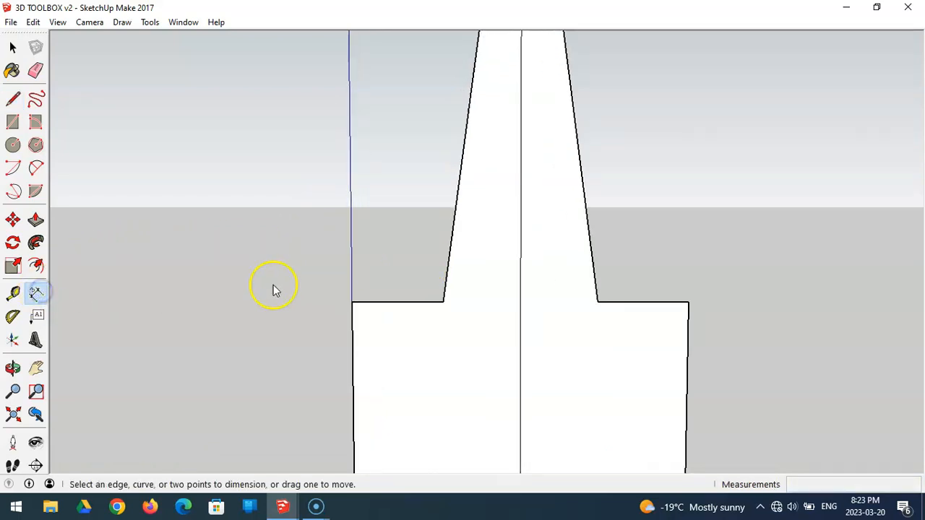
click(442, 302)
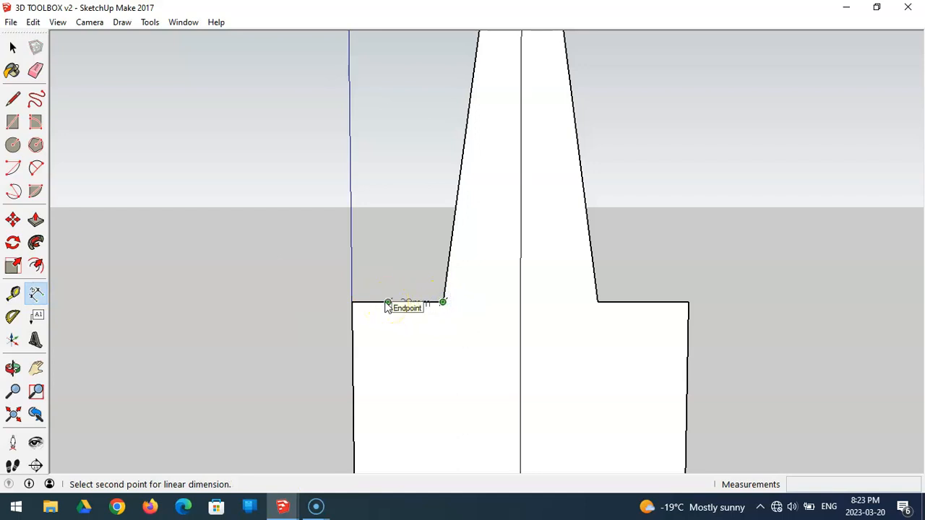
click(387, 303)
click(392, 326)
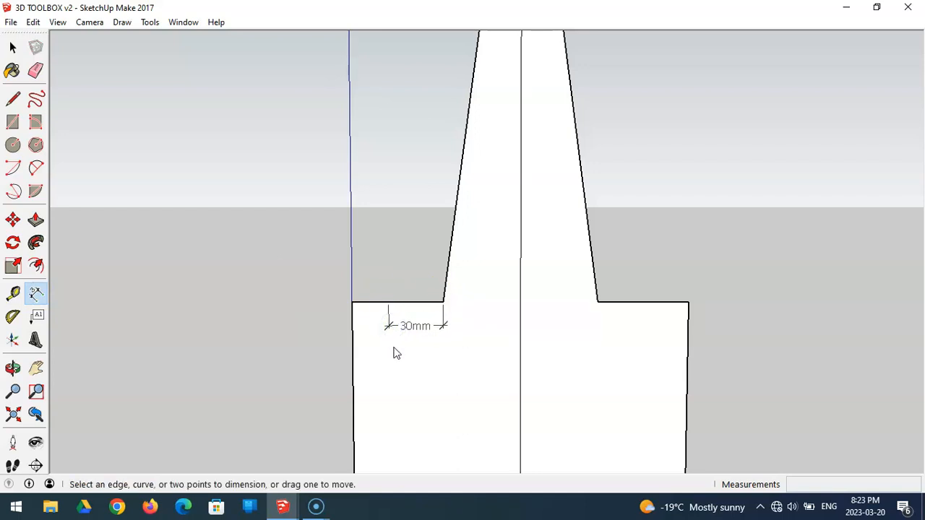
click(442, 302)
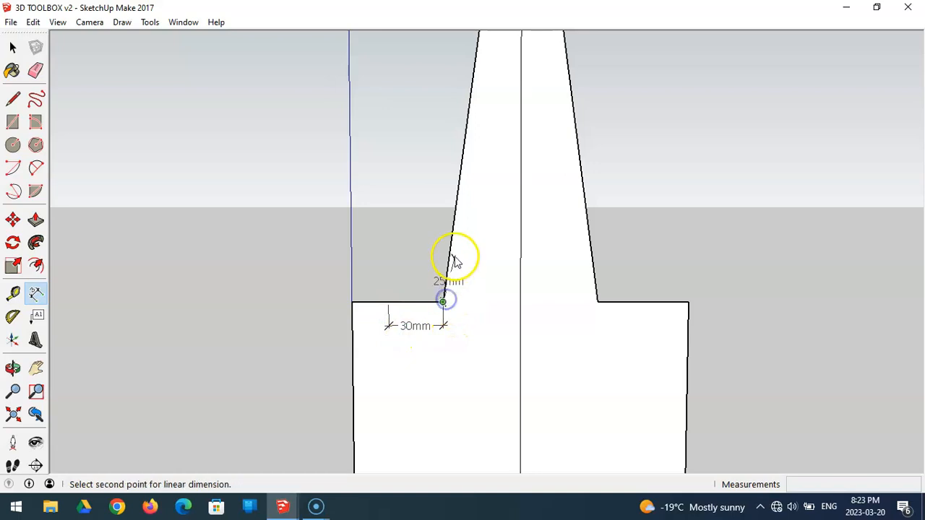
click(453, 249)
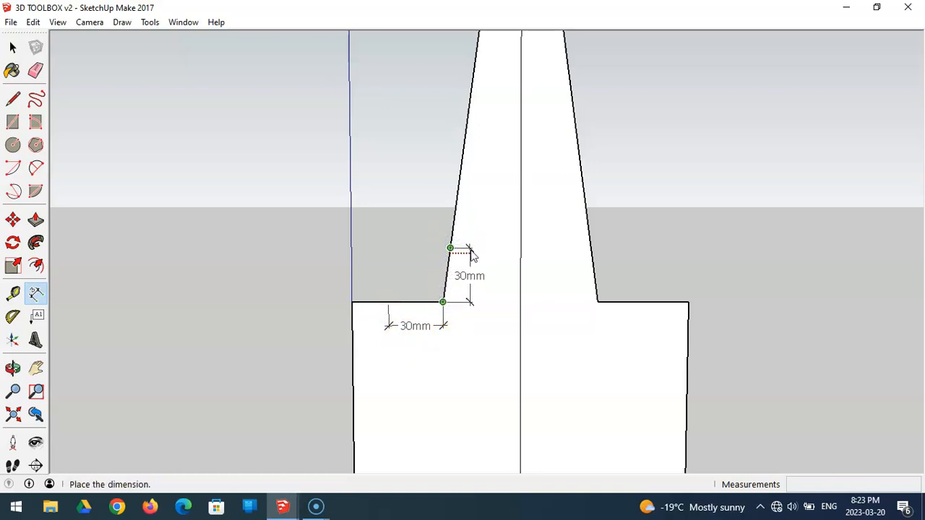
click(472, 252)
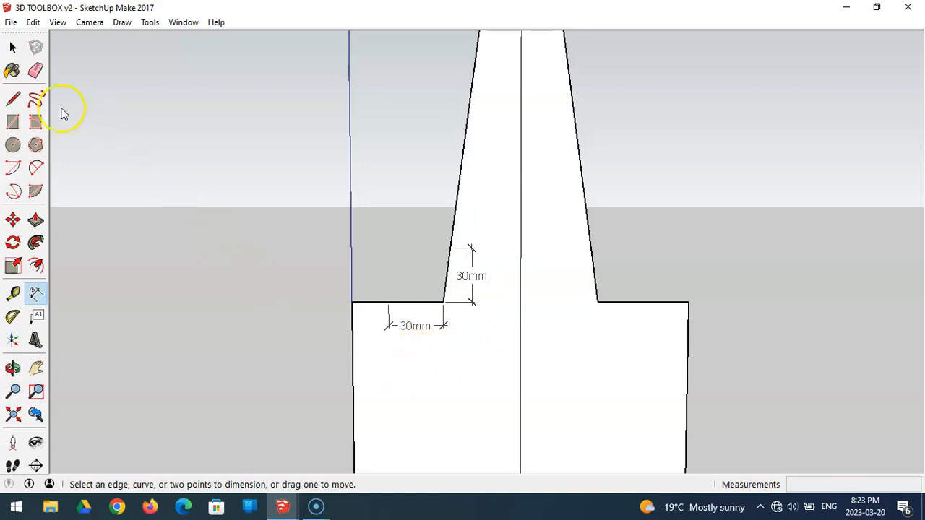
Draw 30 mm lines from the right inner corner, one along the short upper edge and one up the sloping edge
click(13, 99)
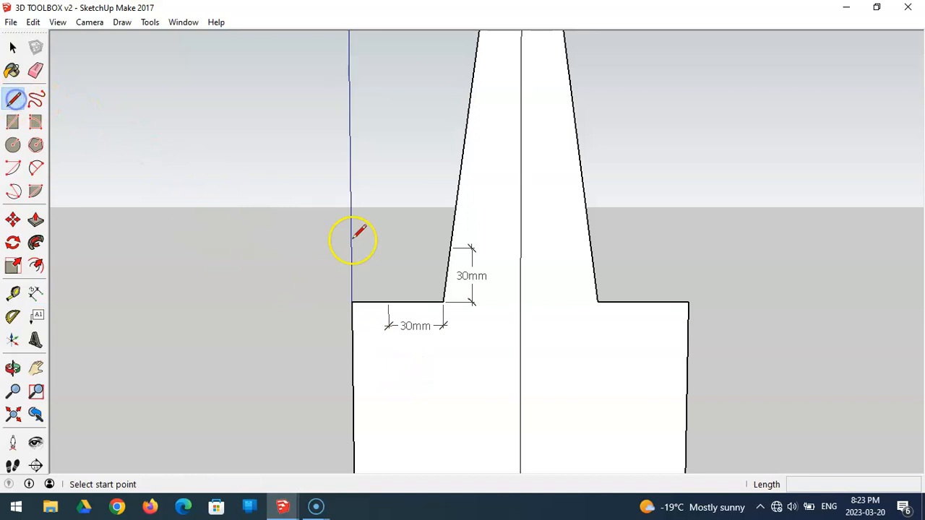
click(597, 302)
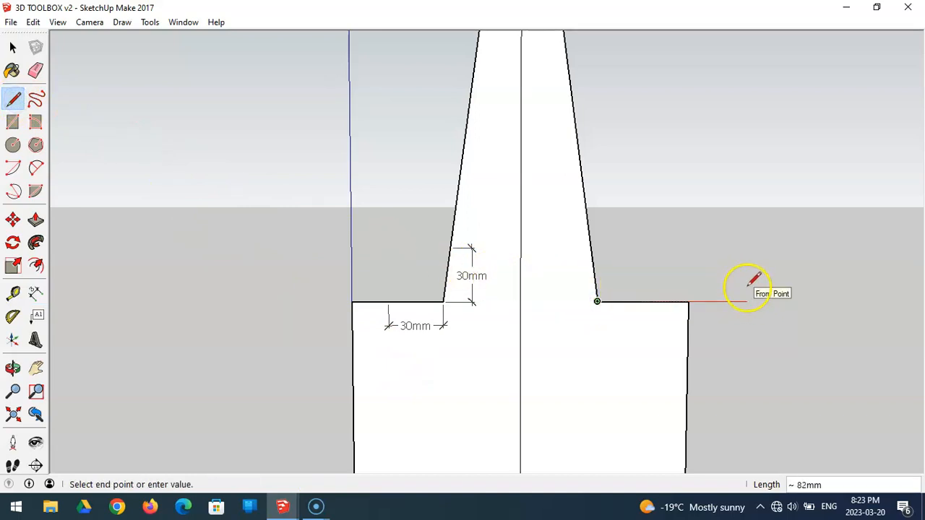
key(Return)
click(597, 301)
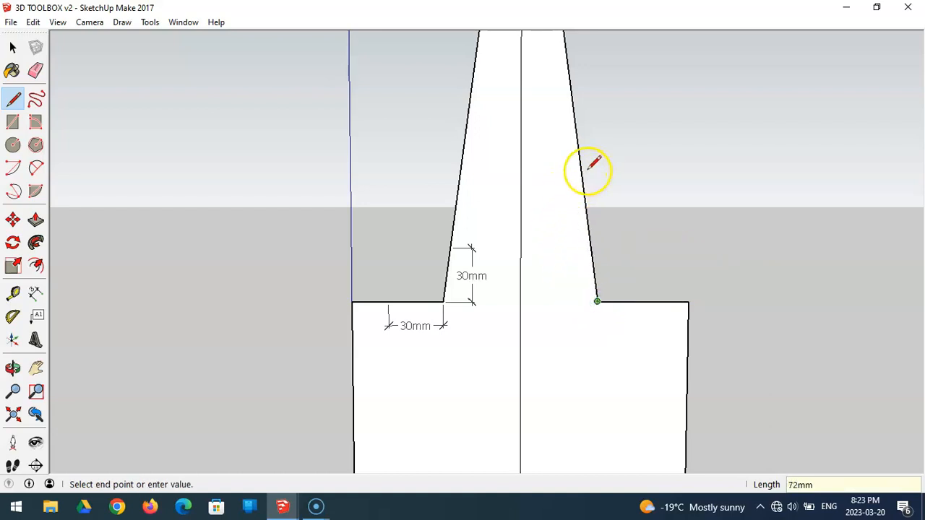
key(Return)
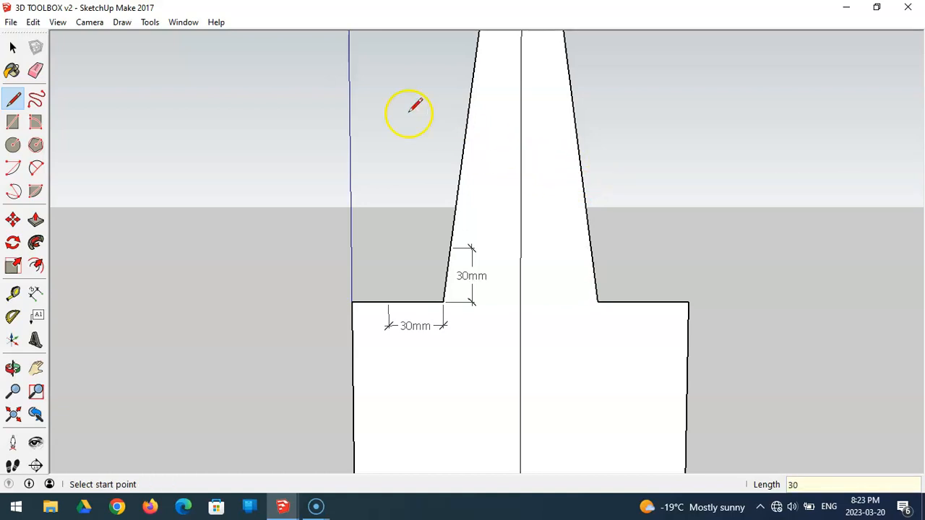
Dimension the two 30 mm segments at the right inner corner, one horizontally and one vertically
click(36, 293)
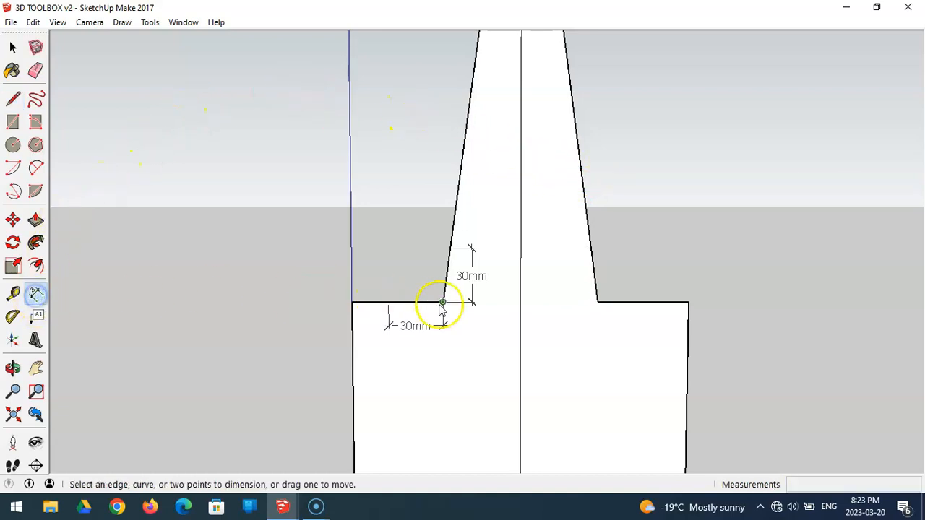
click(598, 302)
click(653, 303)
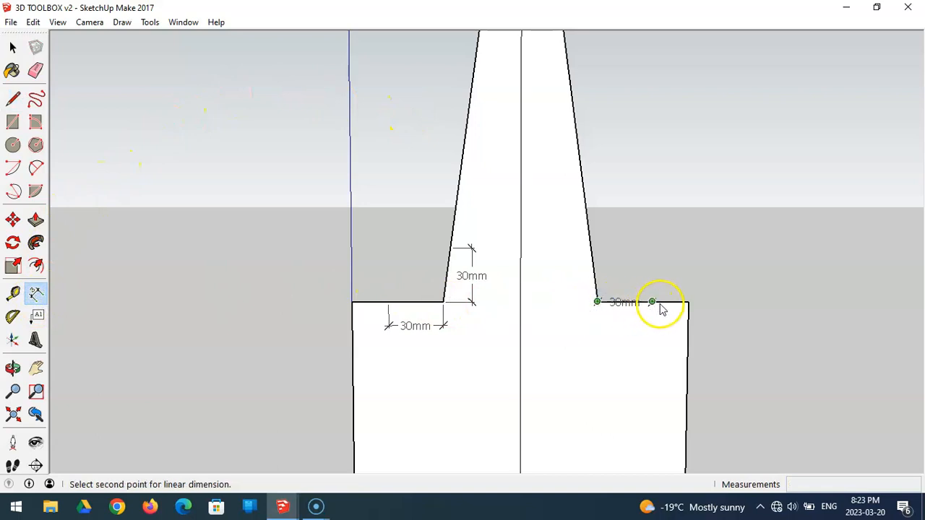
click(661, 337)
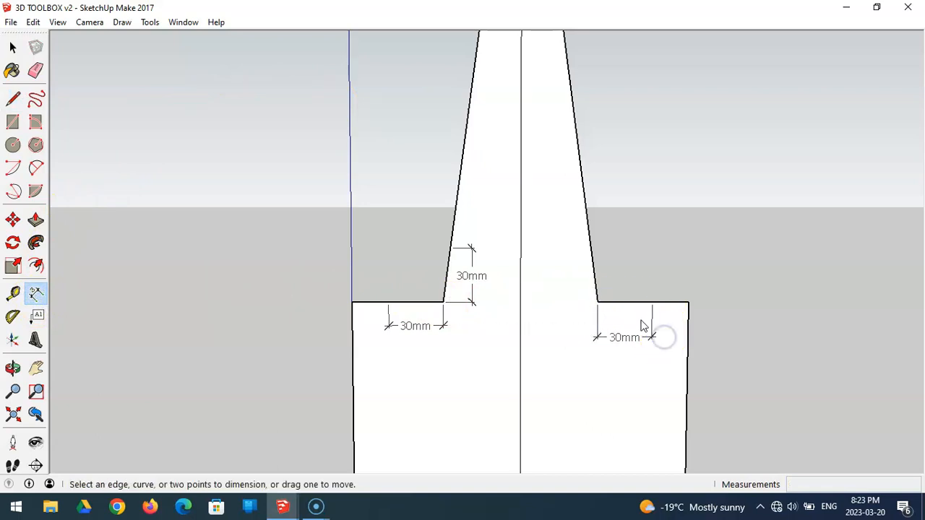
click(598, 302)
click(590, 248)
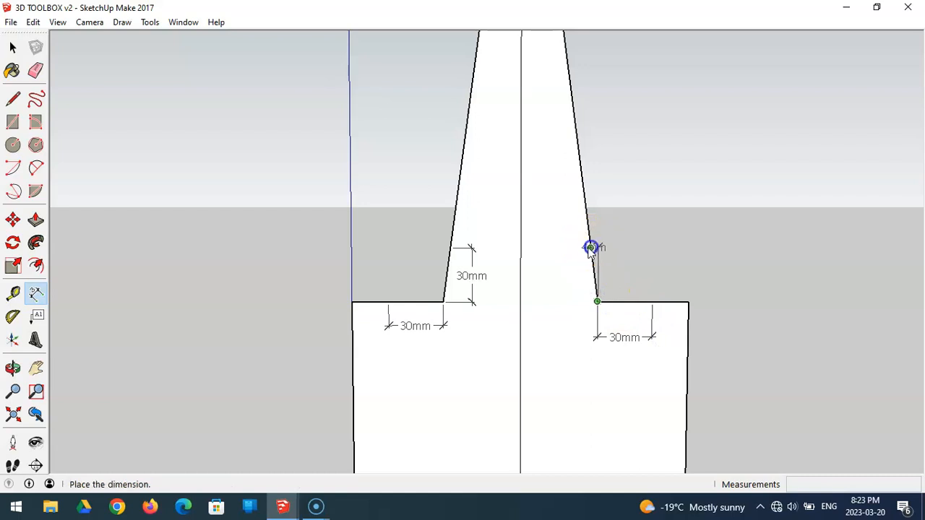
click(565, 253)
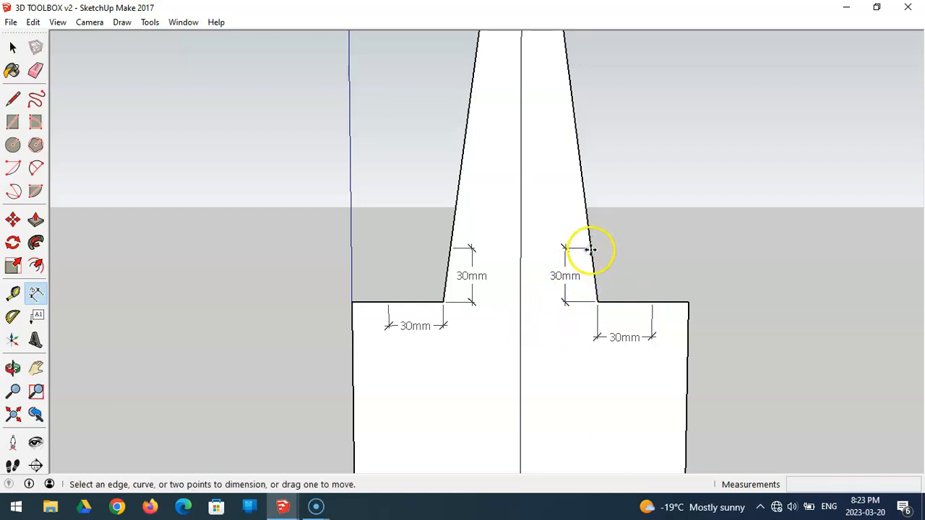
Draw a 2-point arc with a 7 mm bulge towards the left inner corner, joining the two 30 mm points there
click(36, 168)
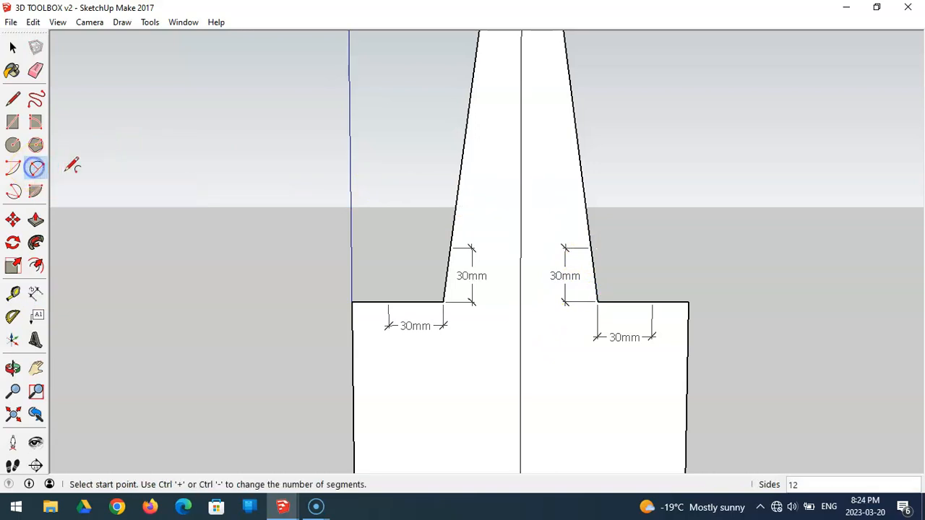
click(388, 302)
click(450, 249)
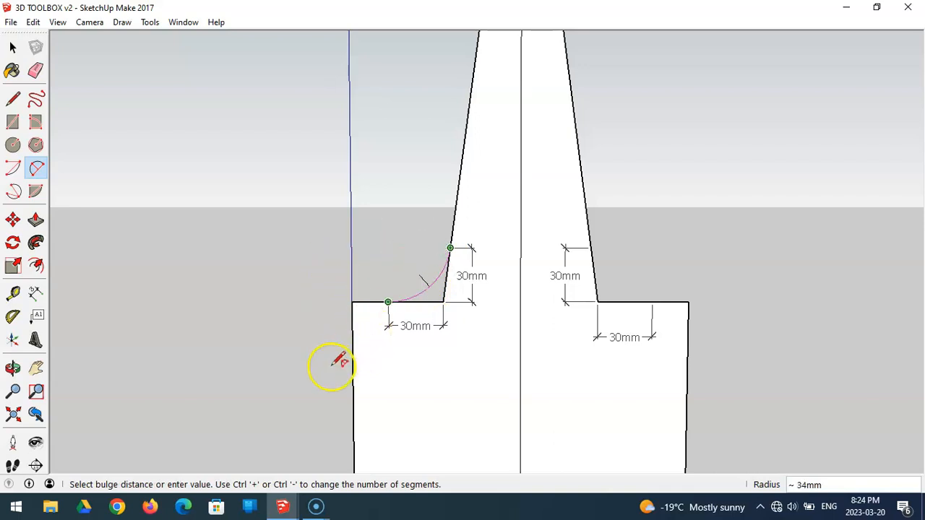
click(436, 275)
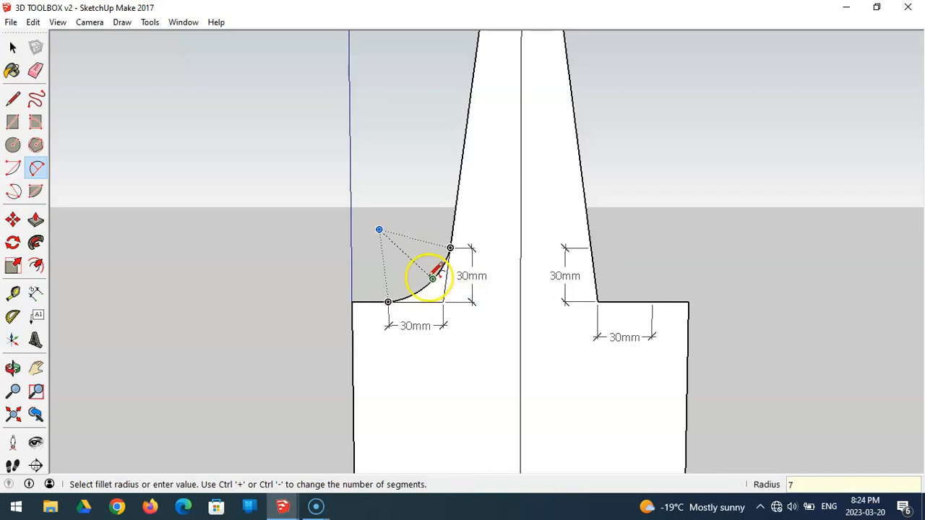
Draw a matching arc with a 7 mm bulge between the two 30 mm points at the right inner corner
click(589, 248)
click(652, 301)
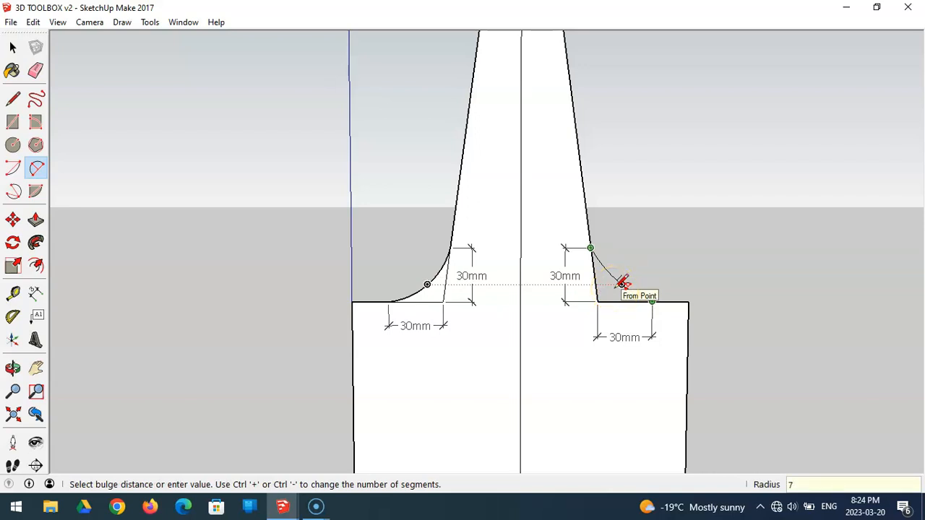
click(620, 284)
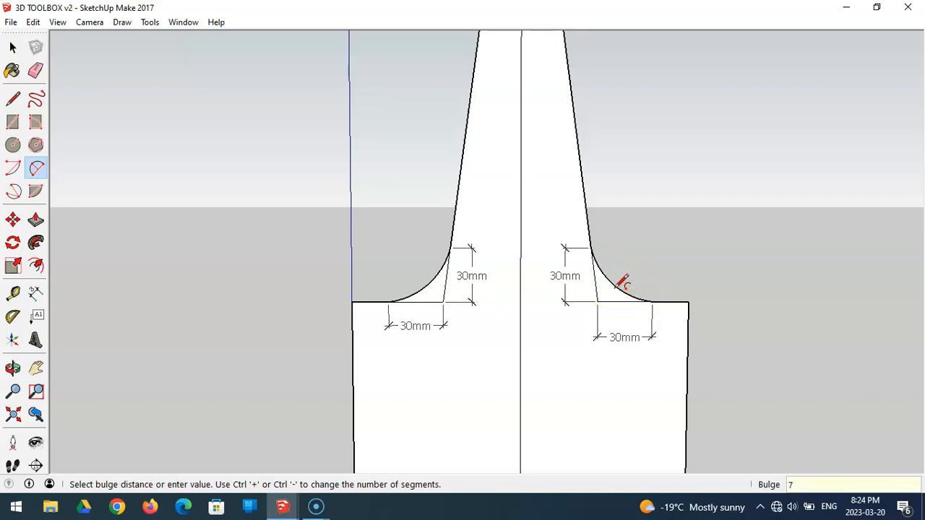
click(558, 309)
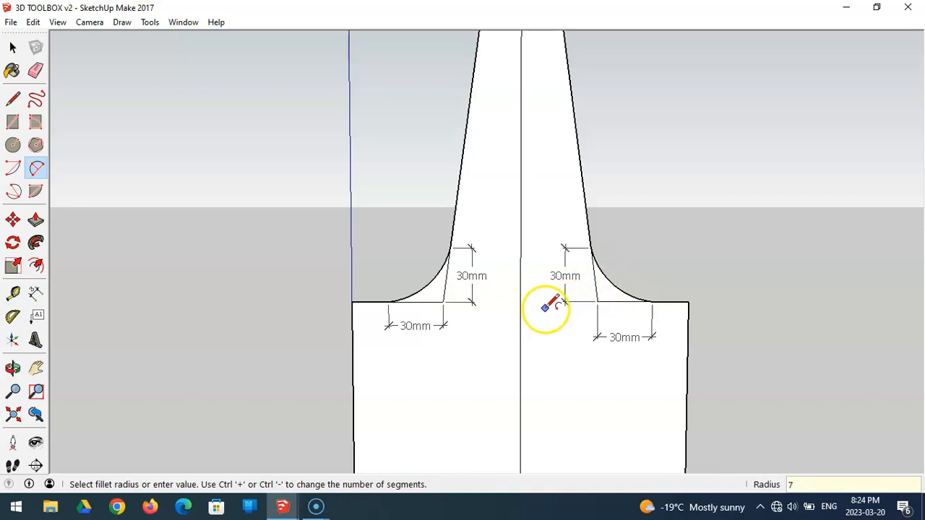
Erase both dimensions and the leftover straight corner lines beneath the left arc
click(16, 415)
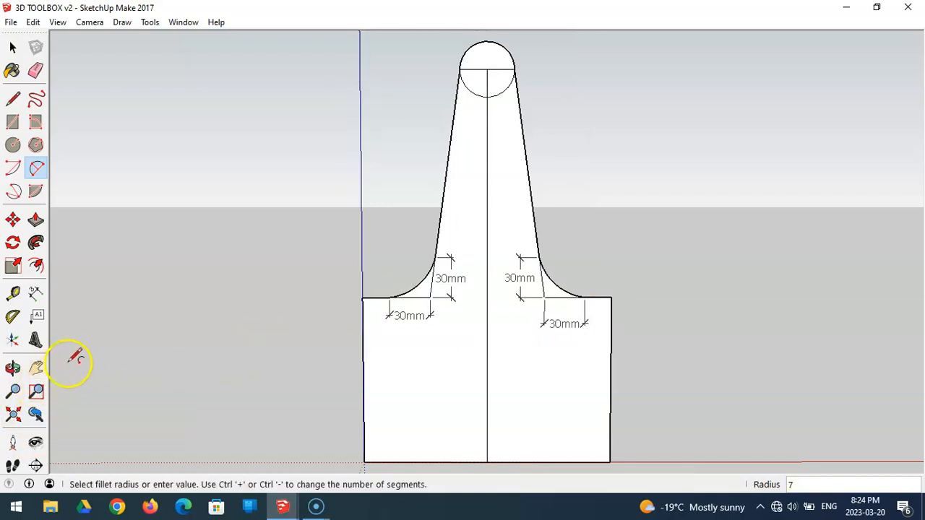
click(38, 71)
mouse_move(201, 248)
middle_down()
mouse_move(473, 271)
mouse_move(636, 270)
mouse_move(764, 254)
mouse_move(431, 301)
mouse_move(265, 277)
mouse_move(170, 201)
middle_up()
drag(390, 321, 462, 276)
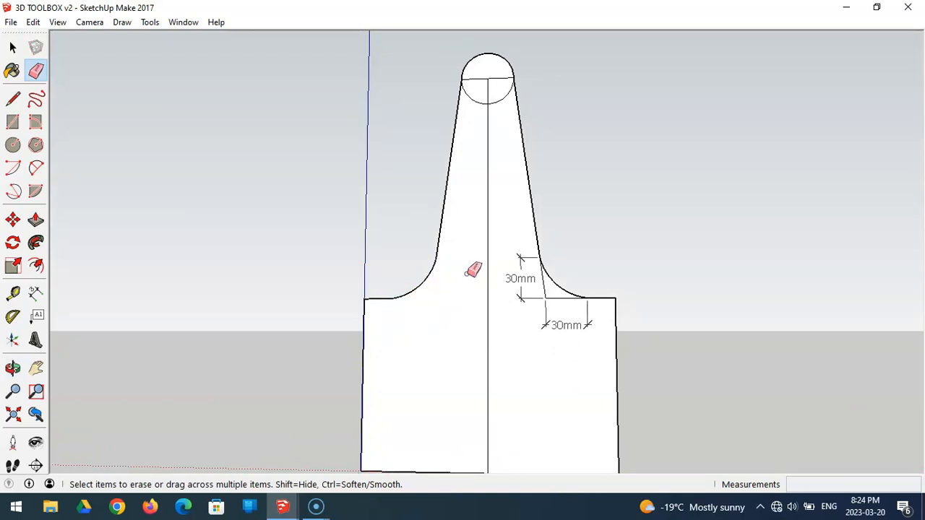
Erase both dimensions and the leftover straight corner lines beneath the right arc
middle_drag(532, 279, 485, 342)
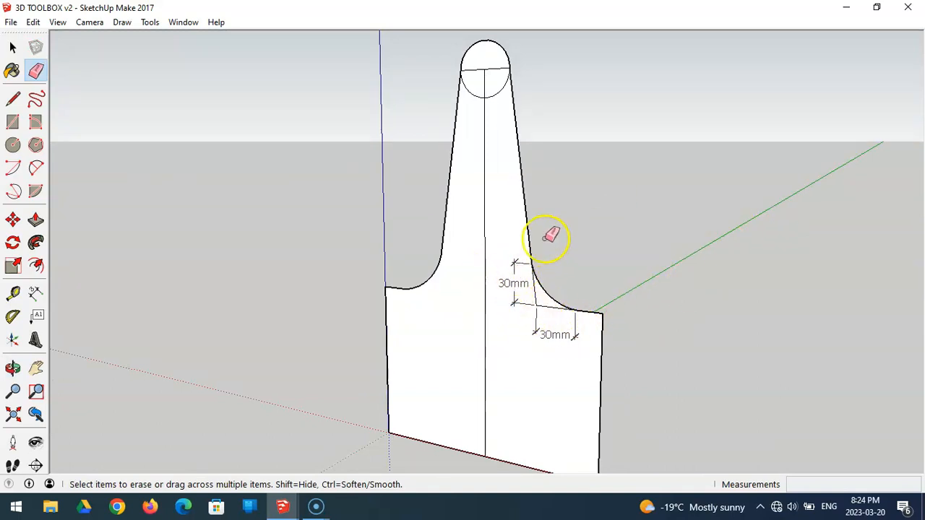
middle_drag(613, 289, 679, 268)
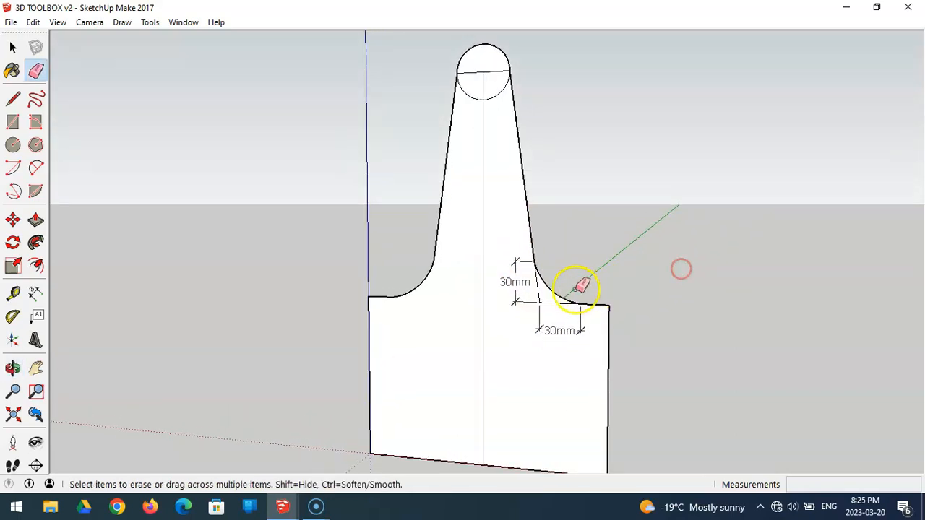
click(540, 311)
click(530, 302)
middle_drag(472, 324, 574, 313)
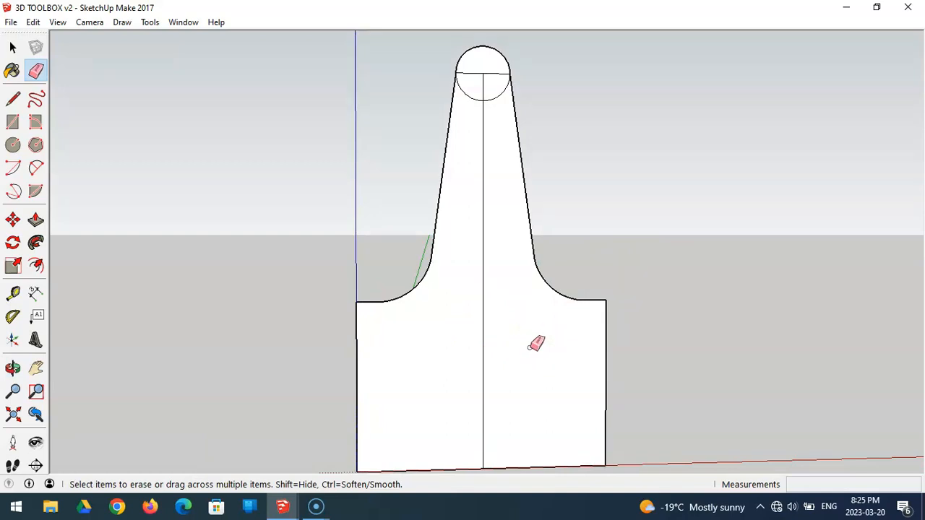
Erase the panel's vertical centre line, the lower half of the handle circle and the line across it
click(483, 230)
click(476, 95)
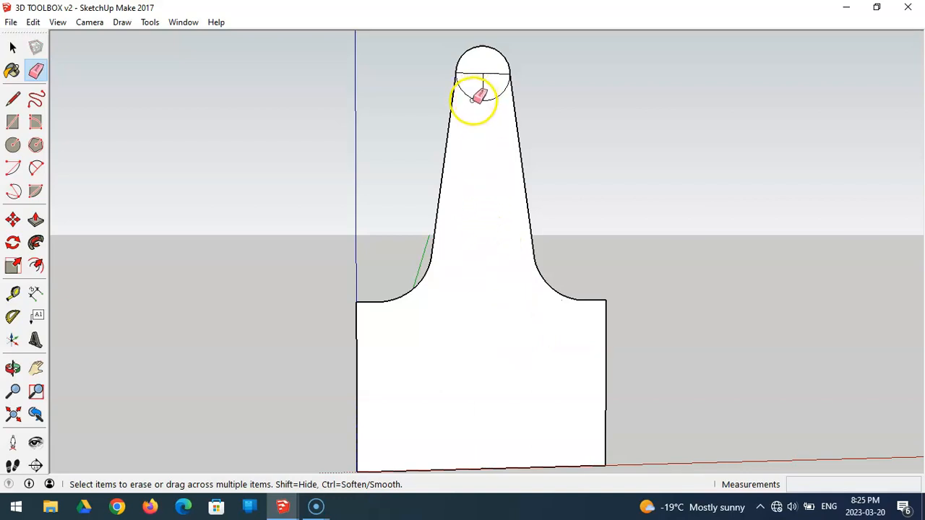
click(474, 99)
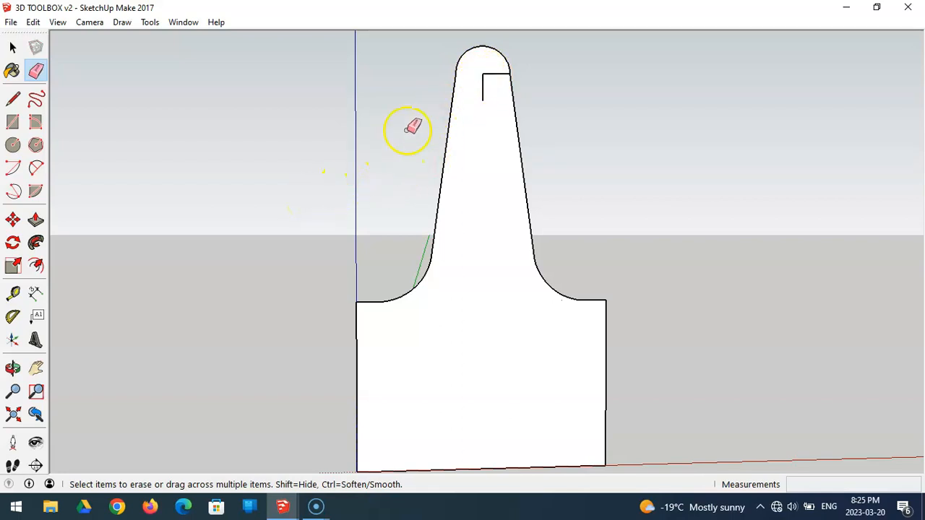
drag(490, 75, 483, 90)
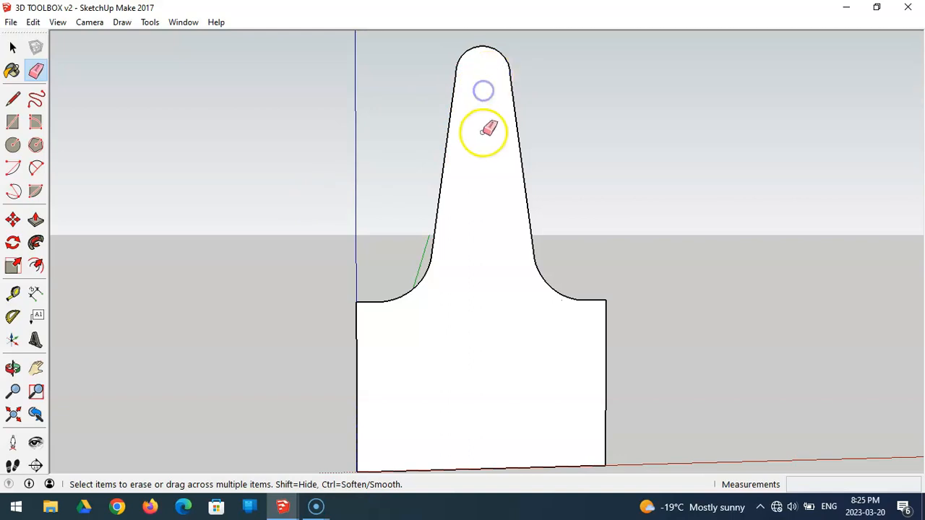
Save the toolbox model with the cleaned-up end panel outline
mouse_move(636, 217)
middle_down()
mouse_move(657, 151)
mouse_move(557, 200)
mouse_move(463, 225)
mouse_move(130, 211)
mouse_move(293, 223)
mouse_move(551, 217)
middle_up()
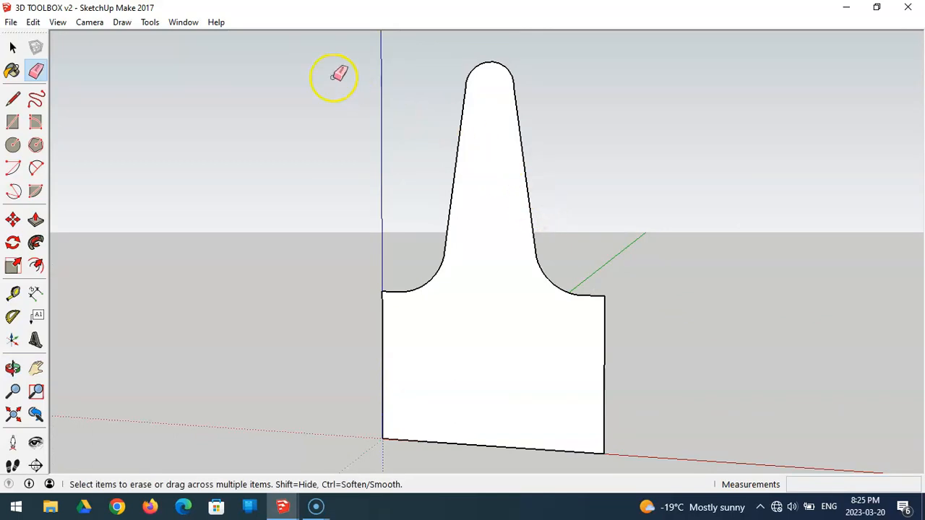
click(12, 22)
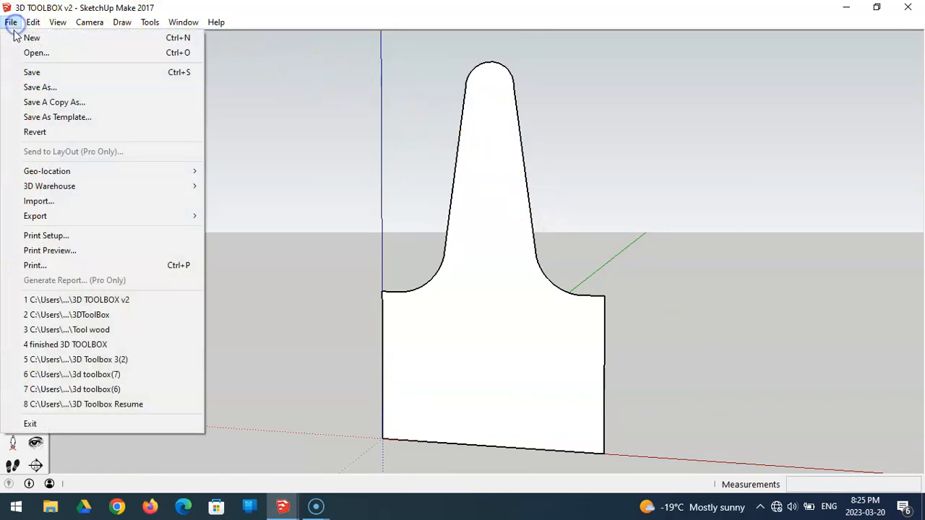
click(29, 73)
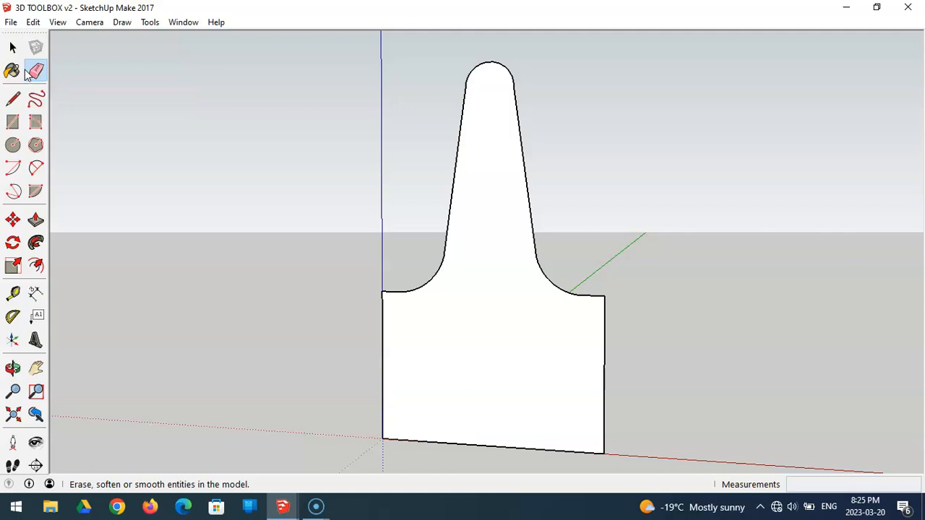
Push/Pull the end panel face backwards to give the panel a thickness of 20 mm
click(36, 221)
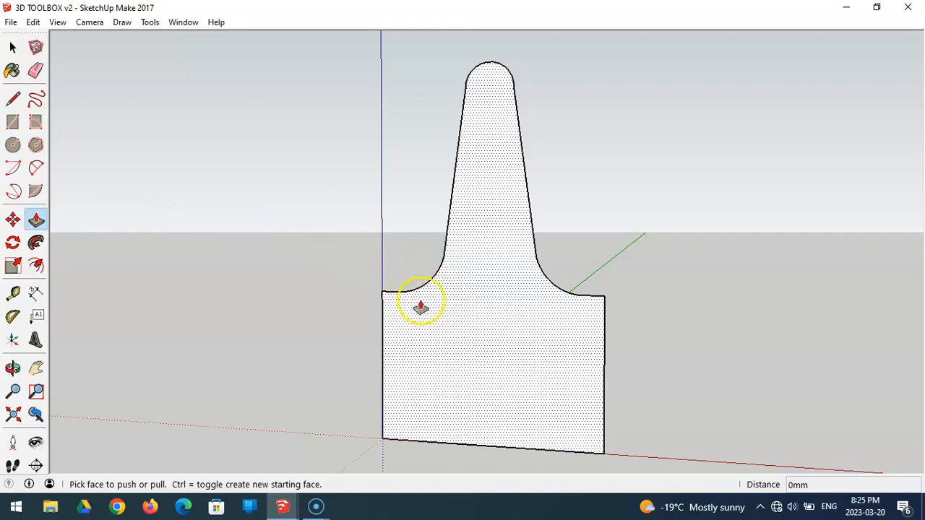
click(485, 323)
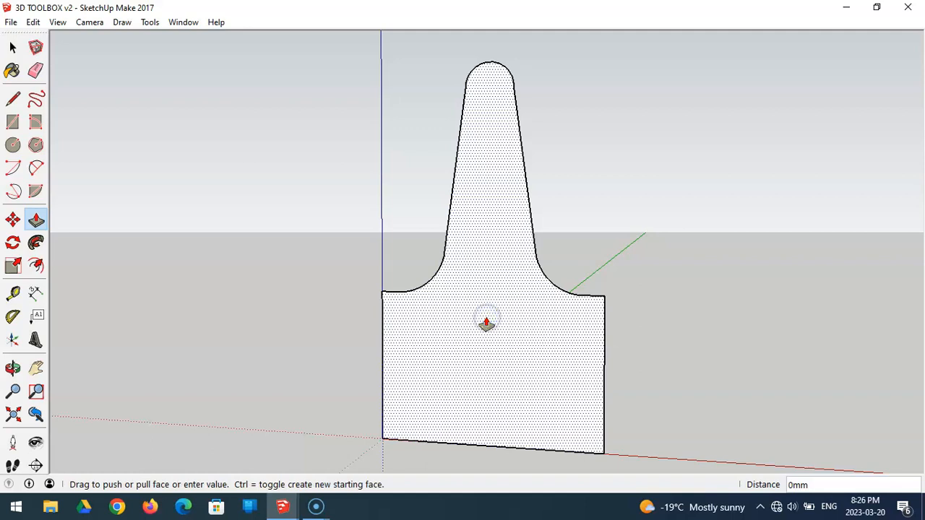
click(515, 315)
middle_drag(514, 316, 351, 310)
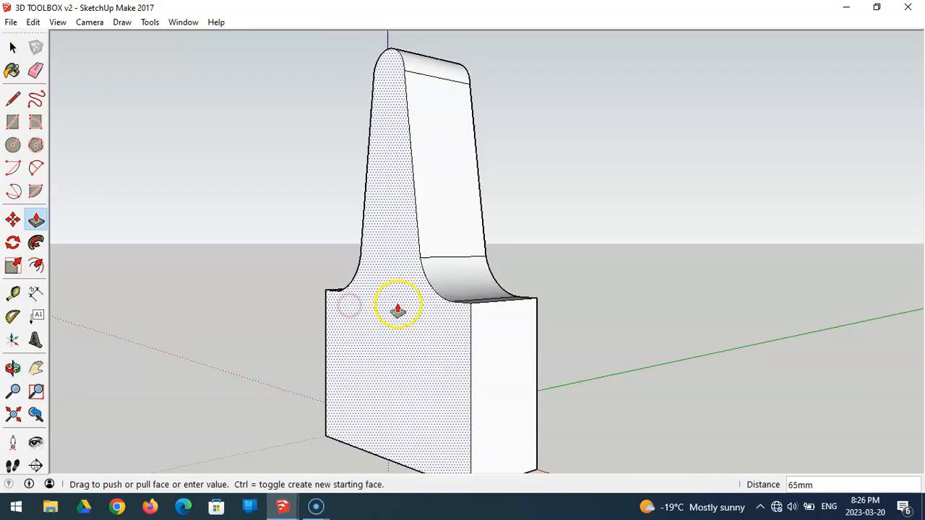
click(457, 342)
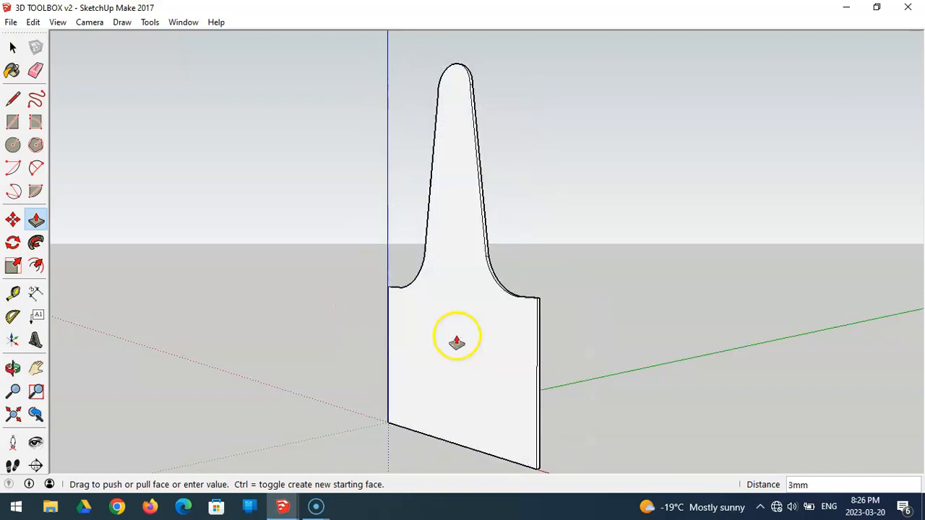
drag(457, 341, 510, 333)
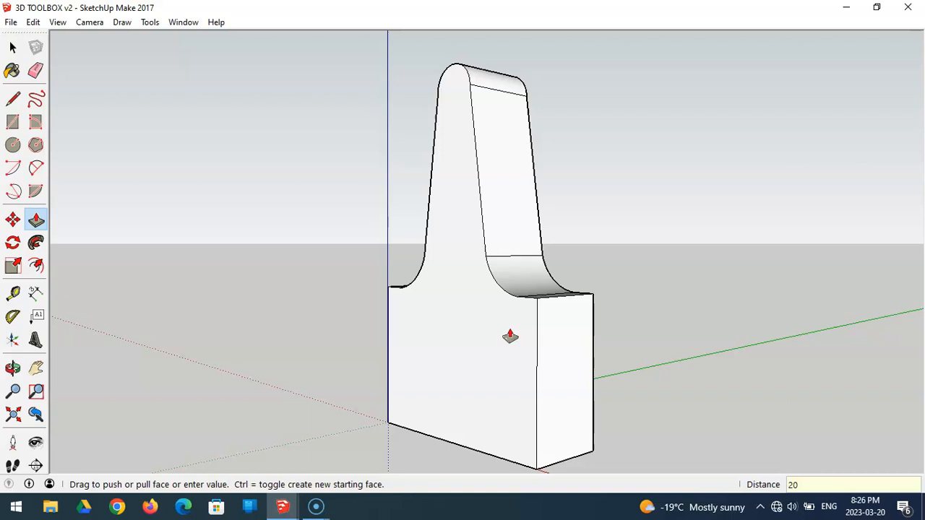
text(20)
key(Return)
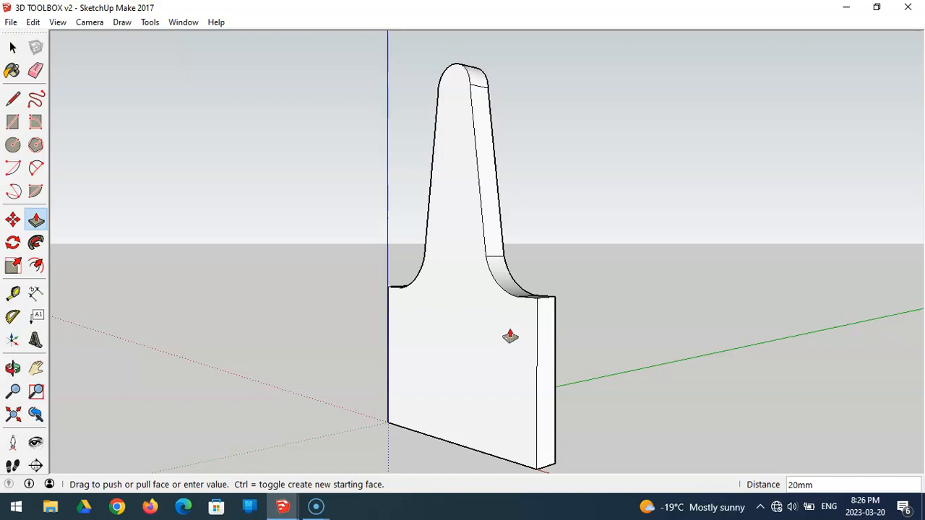
Select the entire extruded end panel and make it a group
middle_drag(511, 352, 738, 334)
drag(756, 324, 604, 349)
key(p)
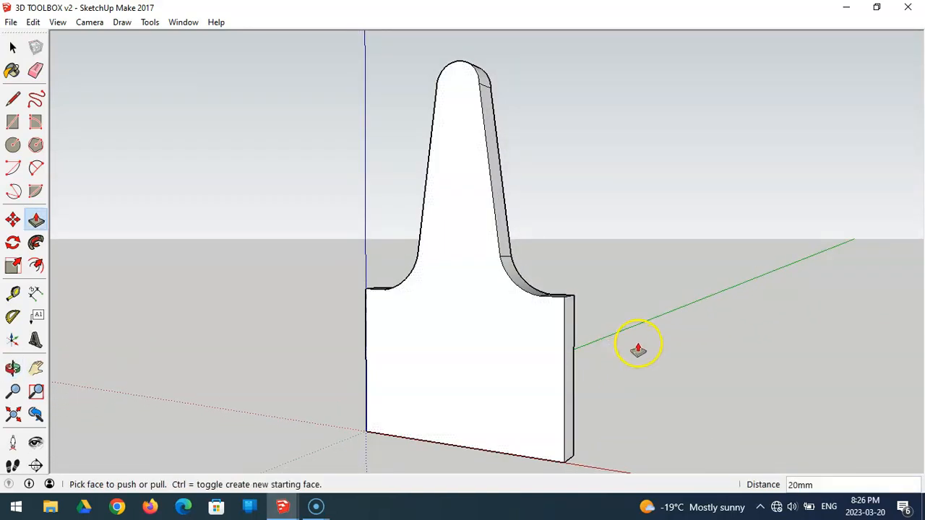
middle_drag(634, 345, 593, 341)
drag(592, 342, 665, 338)
mouse_move(665, 337)
middle_down()
mouse_move(689, 337)
mouse_move(671, 330)
middle_up()
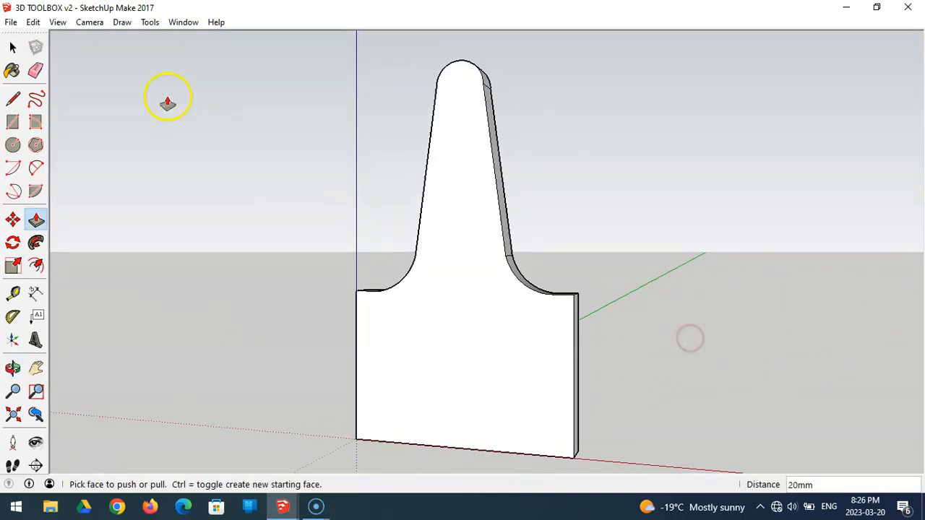
click(13, 48)
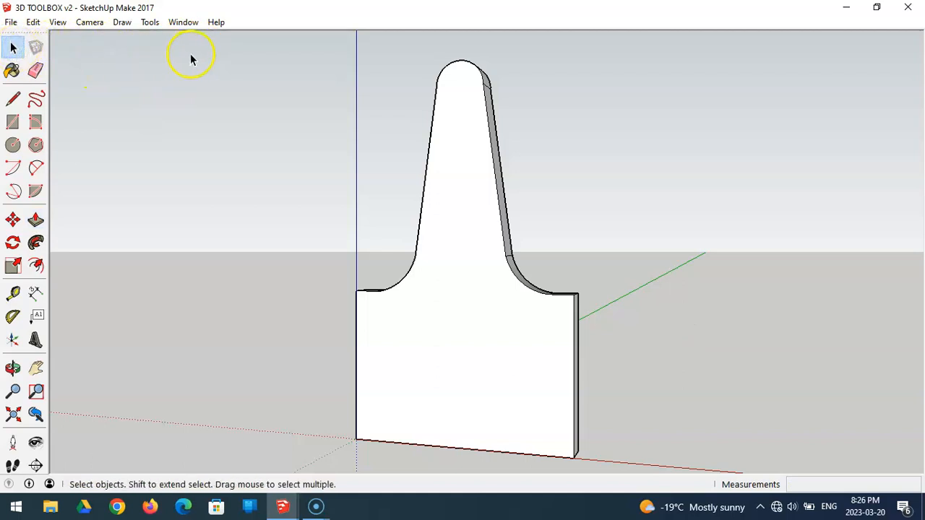
drag(239, 38, 648, 467)
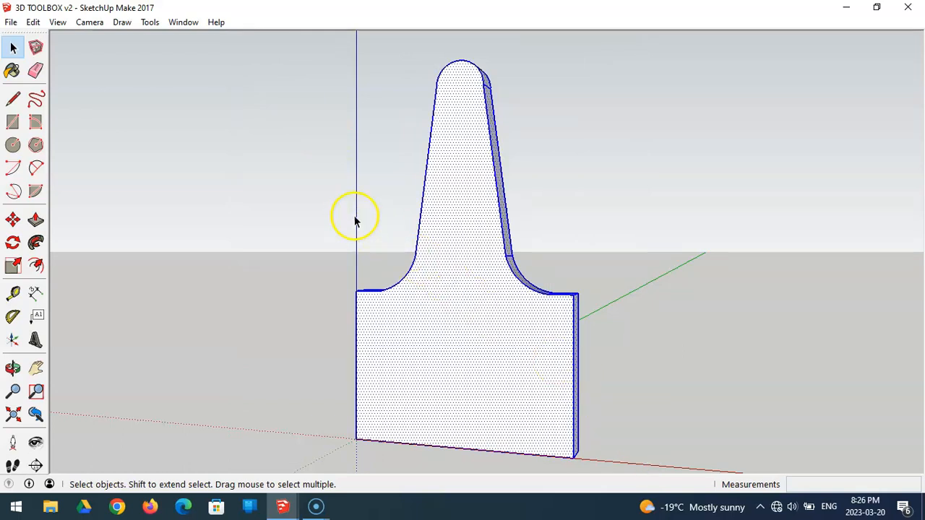
right_click(459, 275)
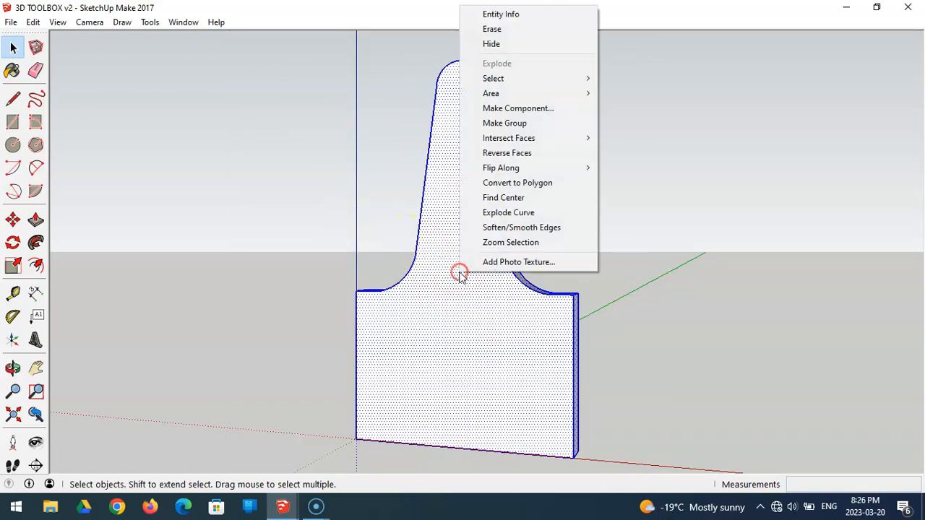
click(499, 124)
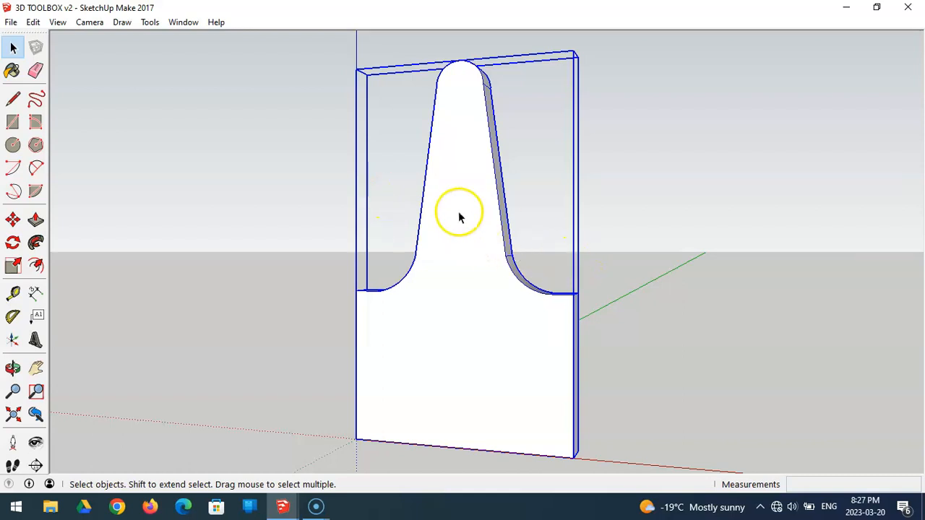
Copy the end panel group and paste the duplicate some distance behind the original, near the green axis
click(283, 184)
click(452, 252)
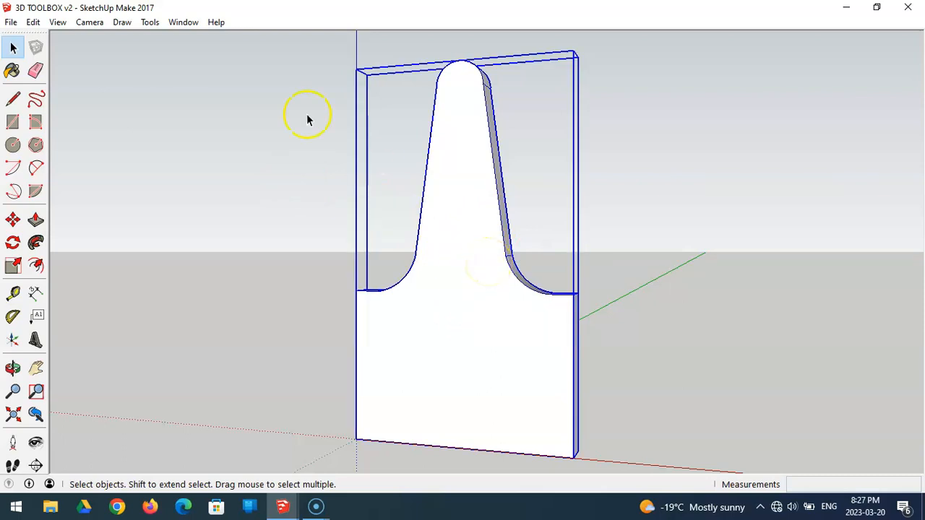
click(32, 22)
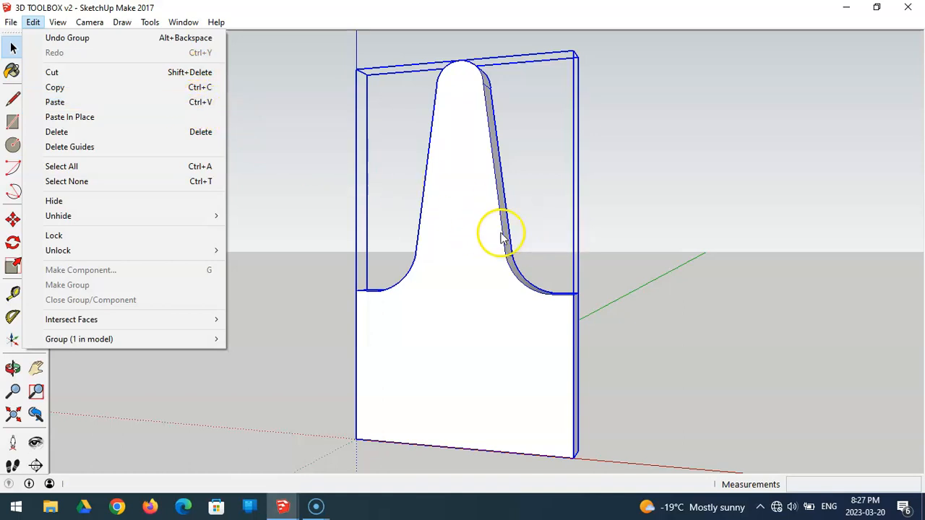
click(207, 103)
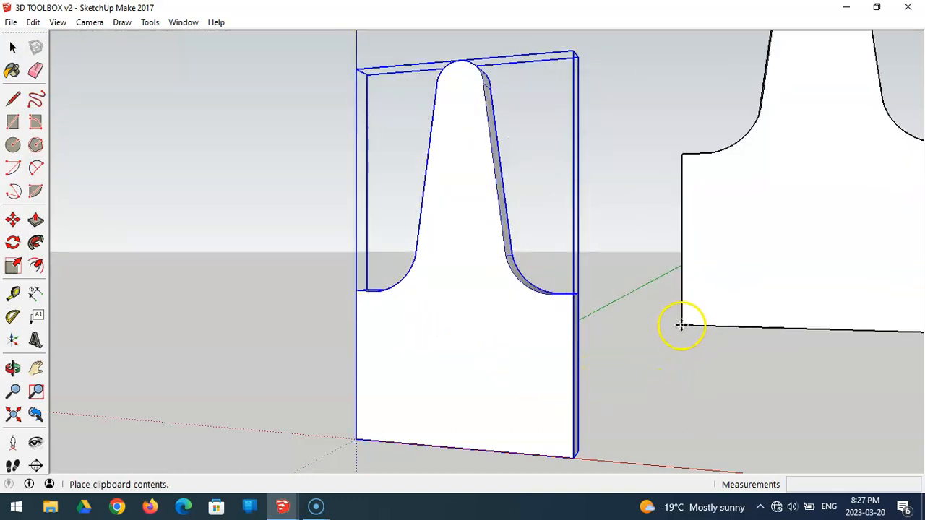
click(665, 336)
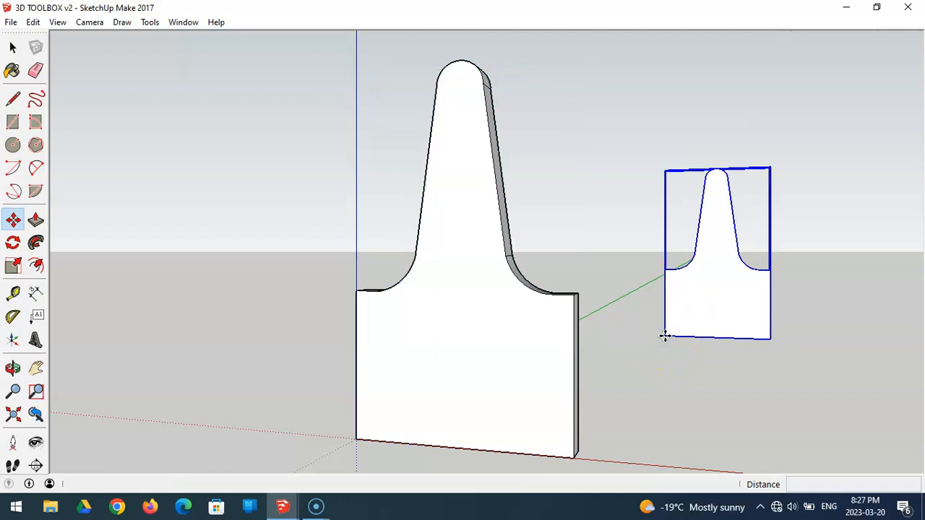
key(space)
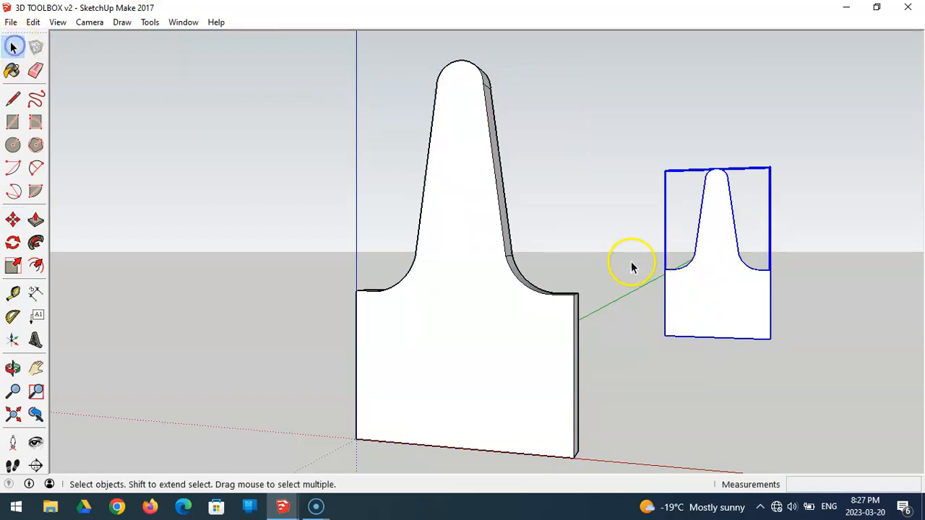
click(540, 323)
click(692, 289)
middle_drag(646, 372, 613, 374)
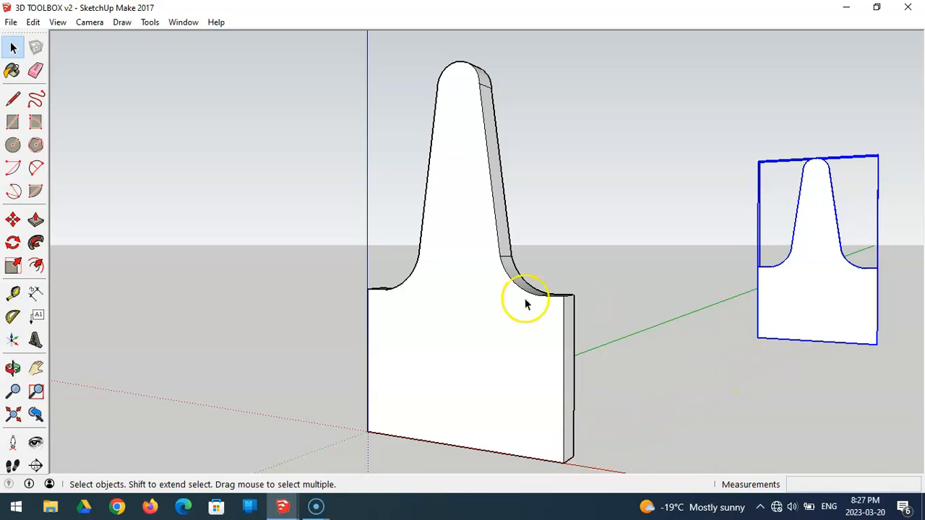
Switch to the finished 3D Toolbox model and measure the inside distance between its two end panels without keeping the dimension
click(287, 510)
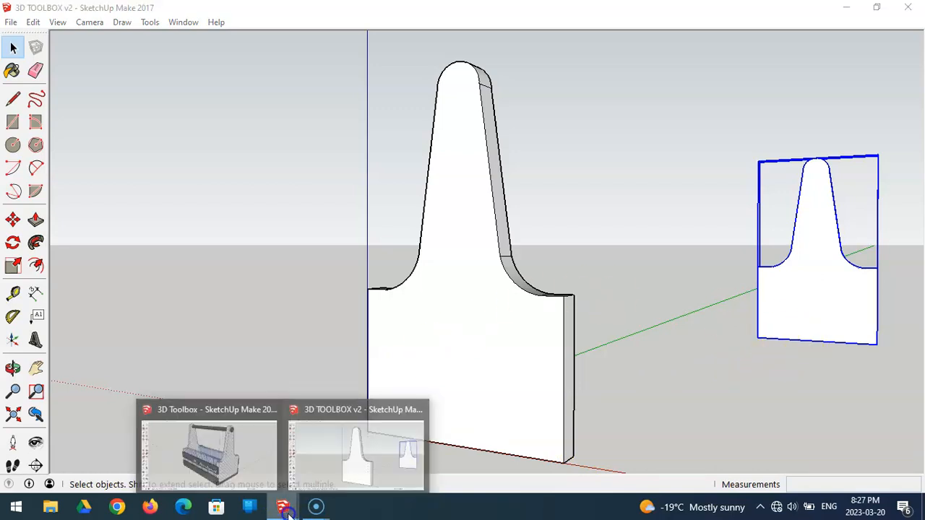
click(248, 470)
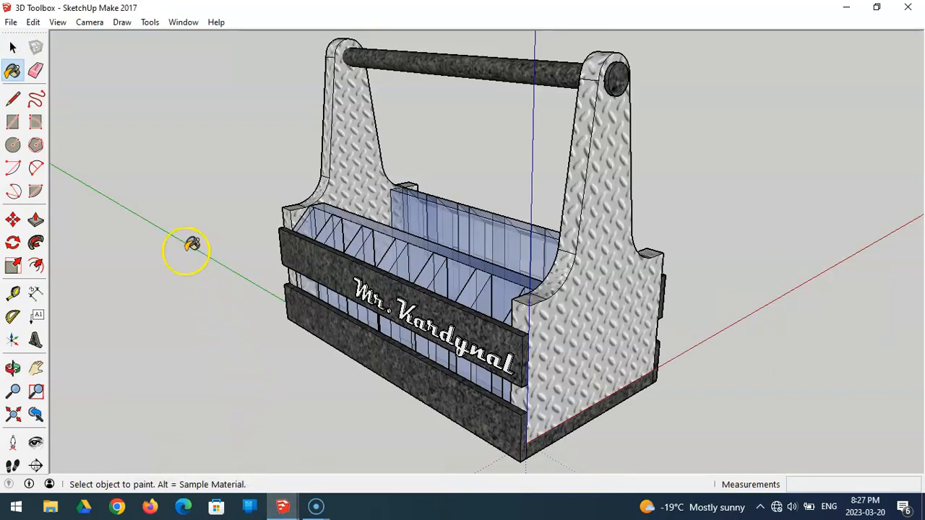
click(36, 293)
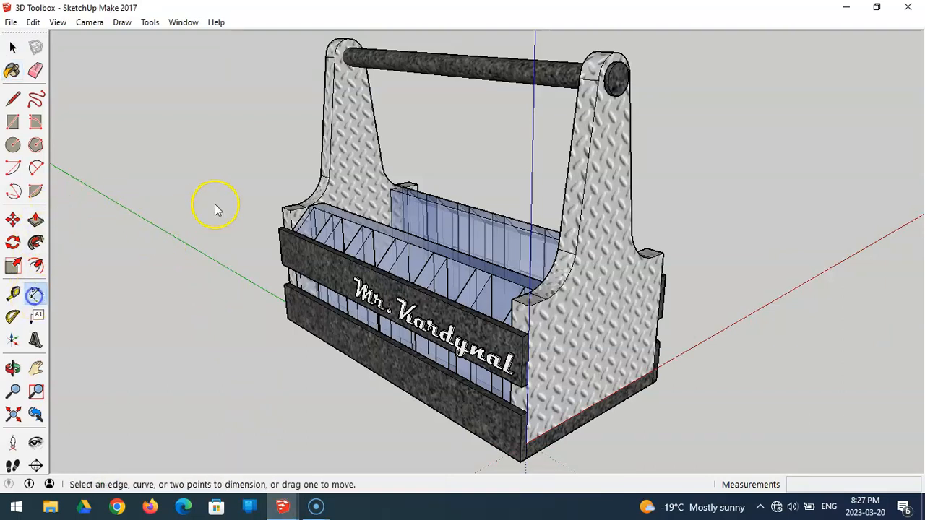
middle_drag(311, 209, 447, 271)
click(287, 230)
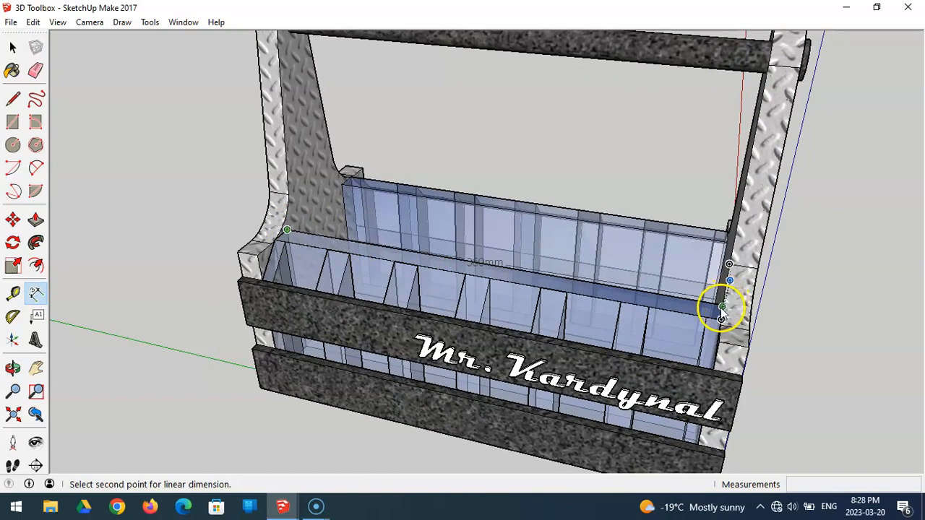
middle_drag(721, 309, 832, 309)
click(726, 248)
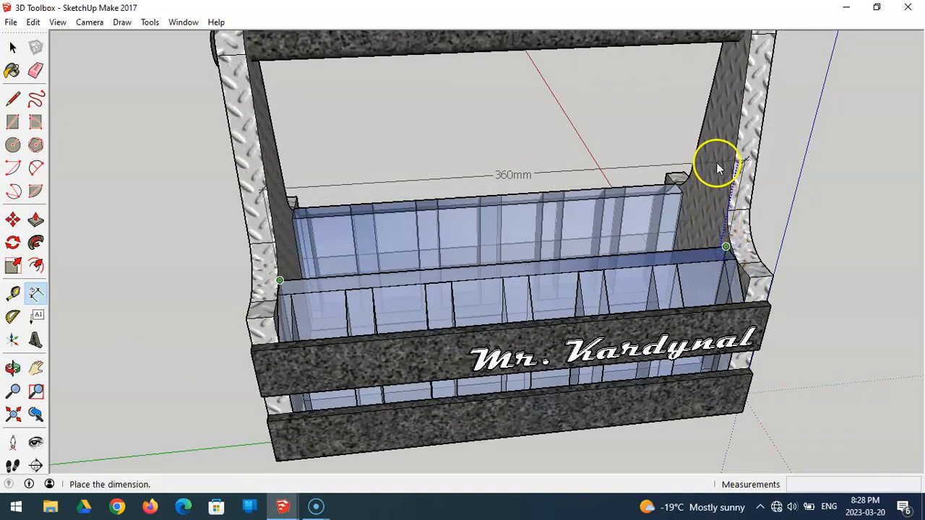
key(Escape)
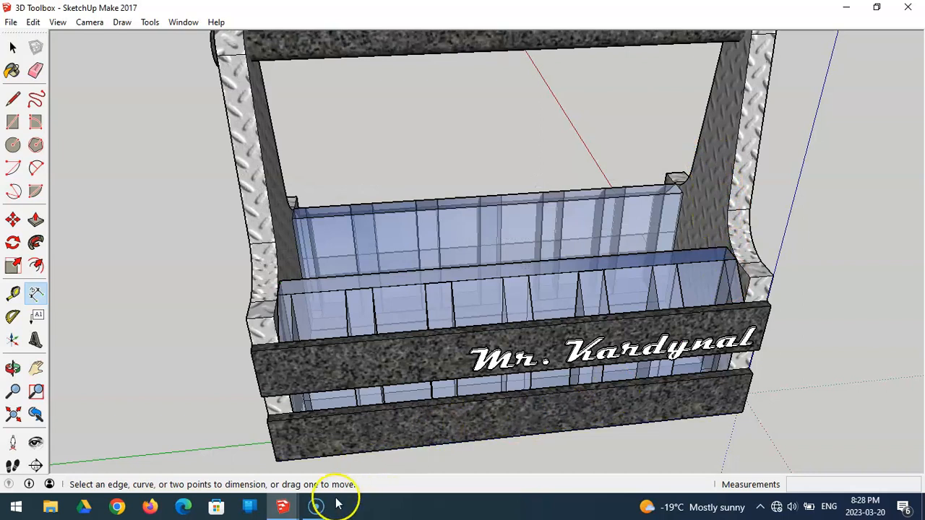
Back in 3D TOOLBOX v2, draw a 360 mm line parallel to the green axis from the panel's lower rear corner
mouse_move(283, 505)
click(359, 471)
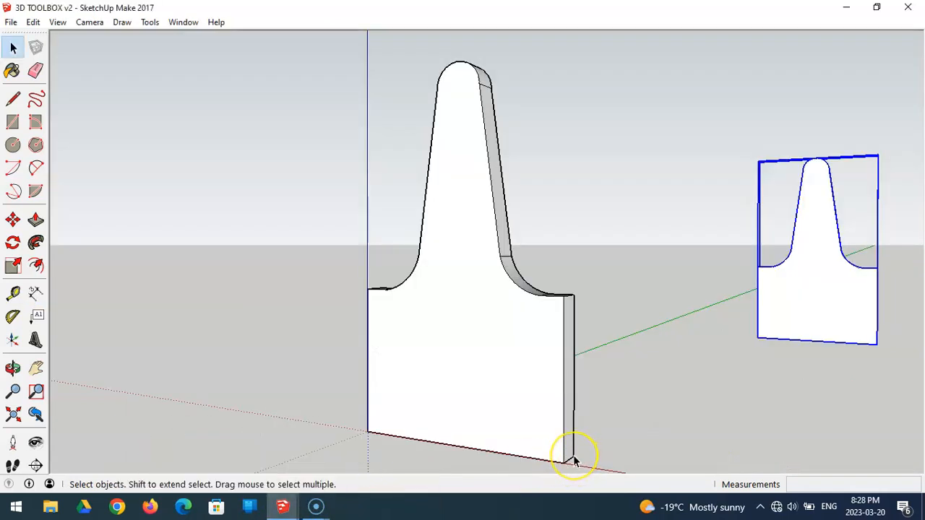
scroll(575, 461, up, 5)
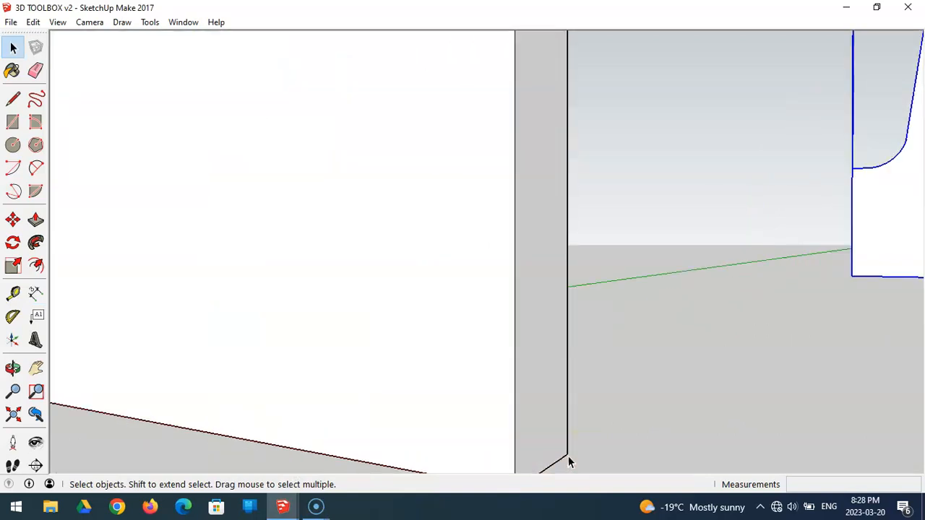
click(13, 98)
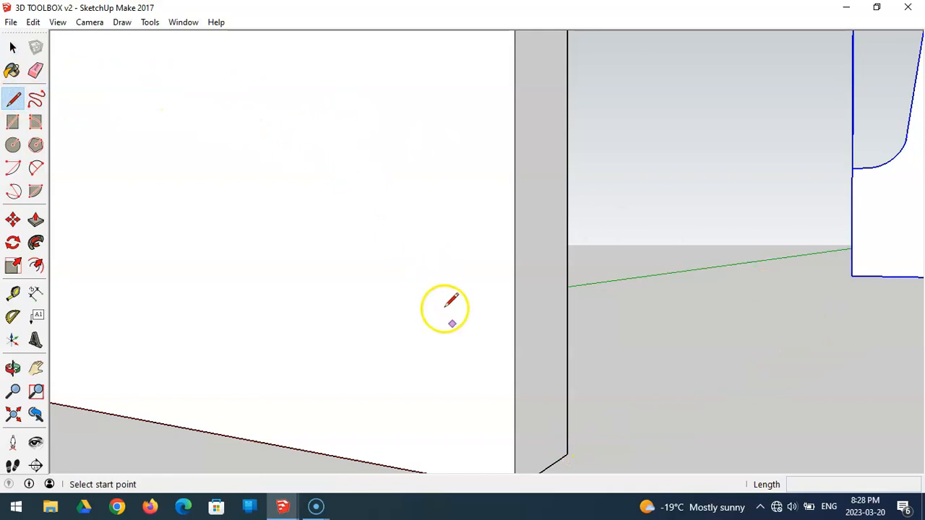
click(567, 454)
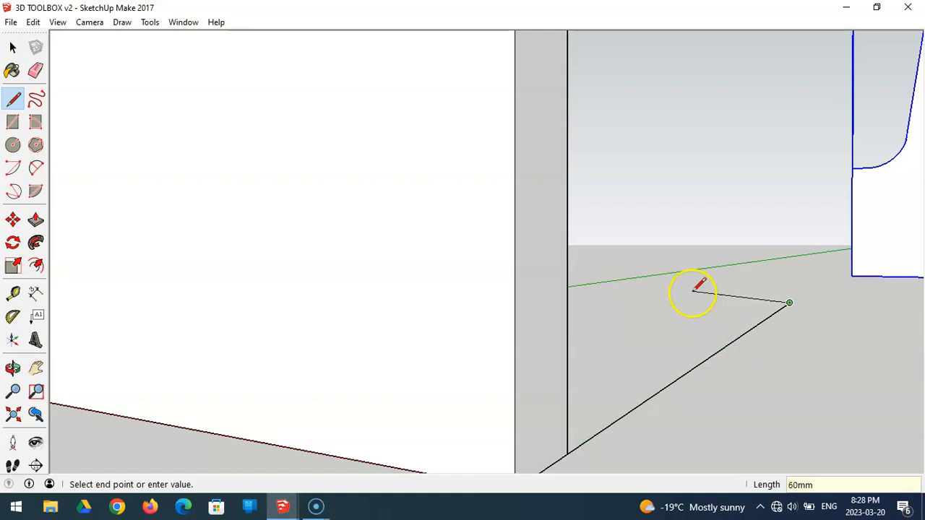
key(Escape)
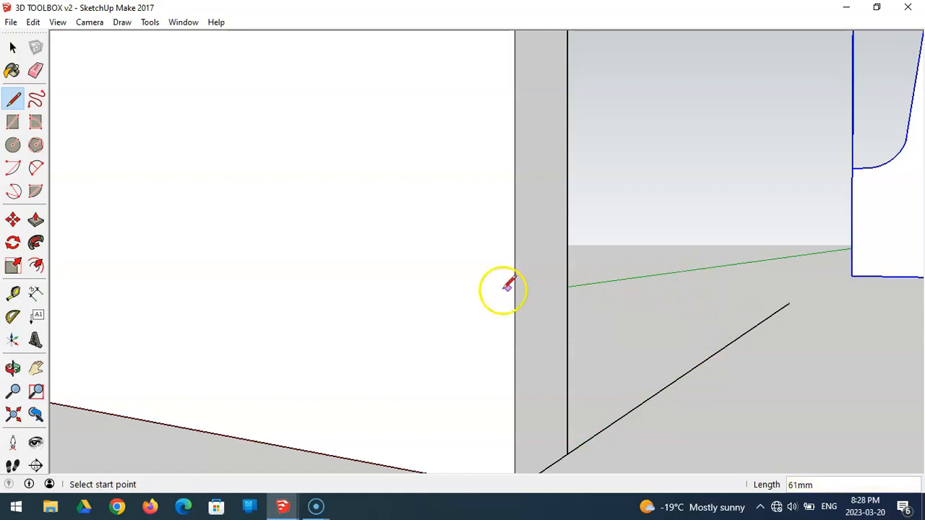
Move the copied end panel by its lower front corner onto the far end of the 360 mm line
click(14, 419)
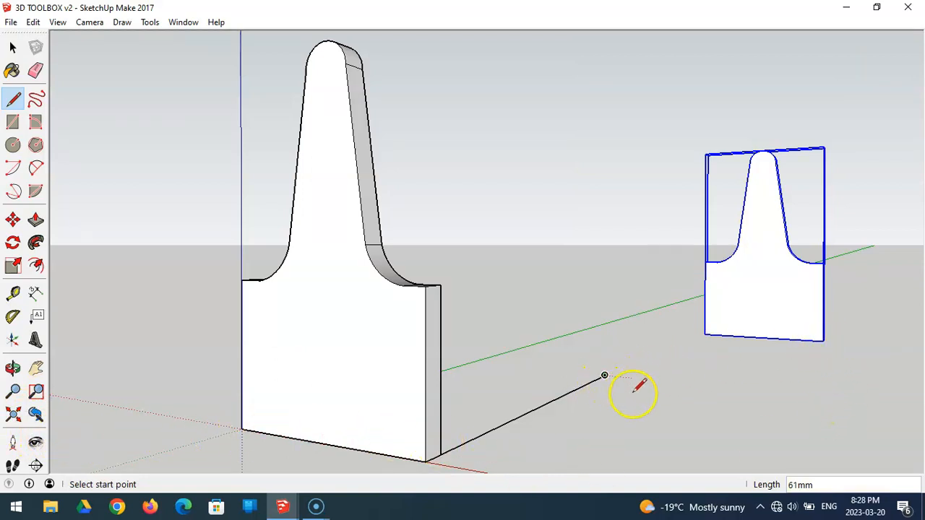
click(14, 221)
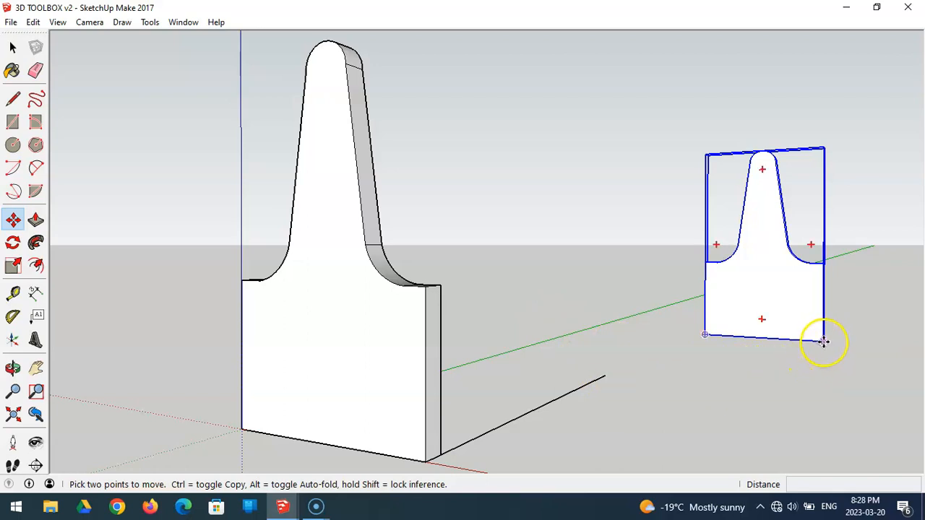
drag(824, 343, 603, 377)
scroll(606, 375, up, 5)
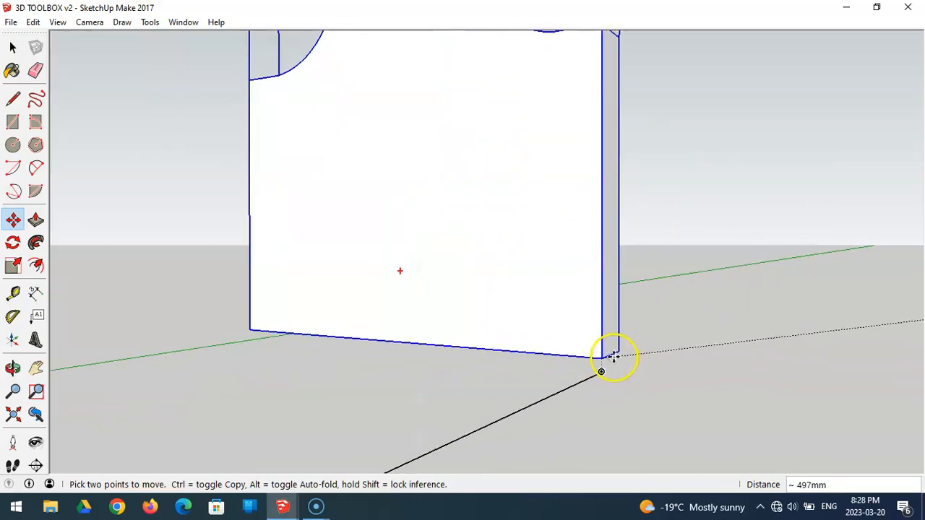
drag(602, 372, 604, 372)
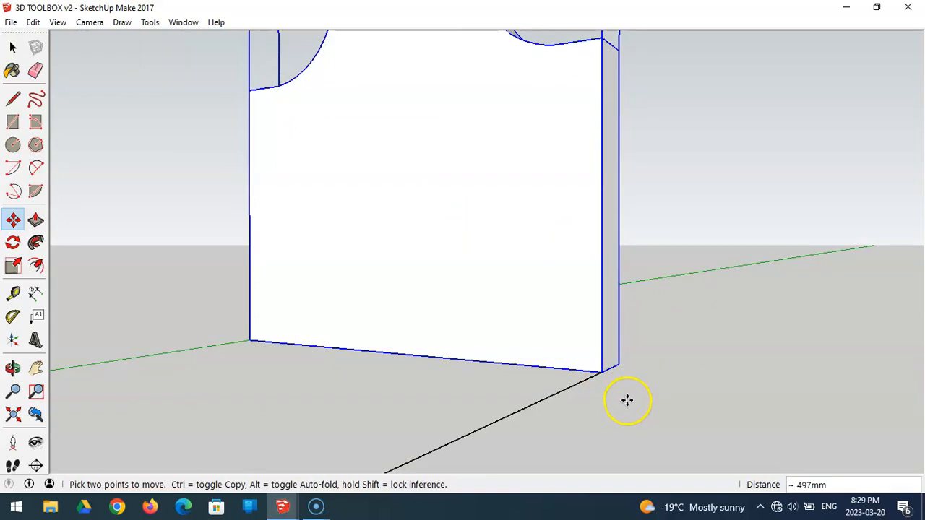
Deselect the repositioned end panel and save the model
key(ctrl+t)
scroll(650, 365, down, 3)
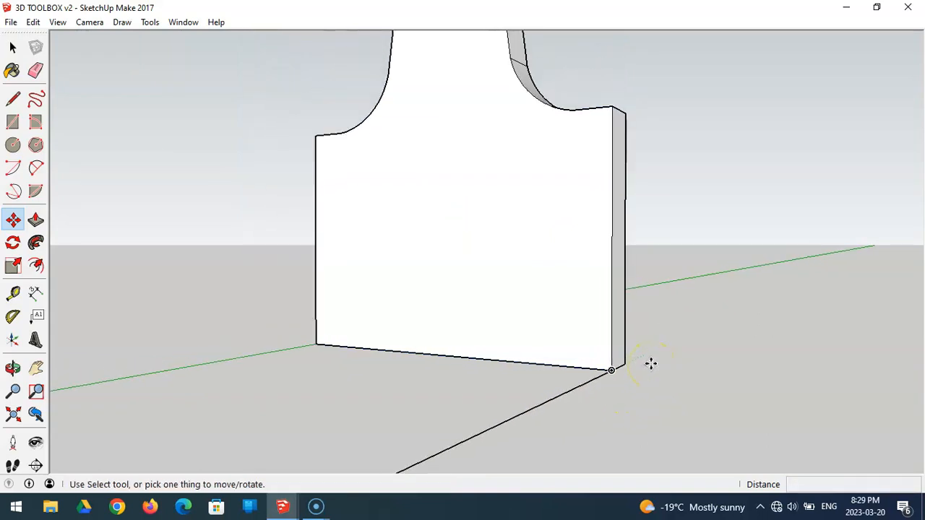
scroll(650, 365, down, 5)
middle_drag(650, 364, 580, 383)
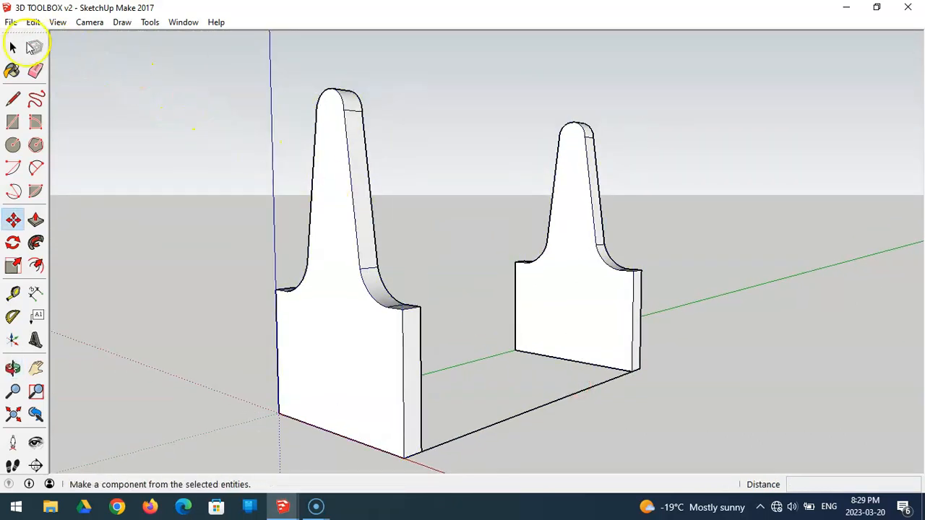
click(11, 22)
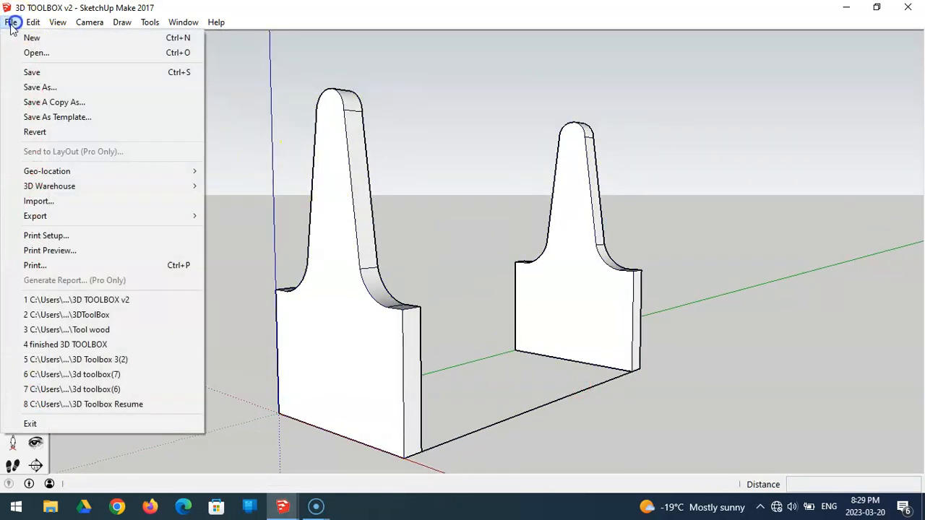
click(28, 73)
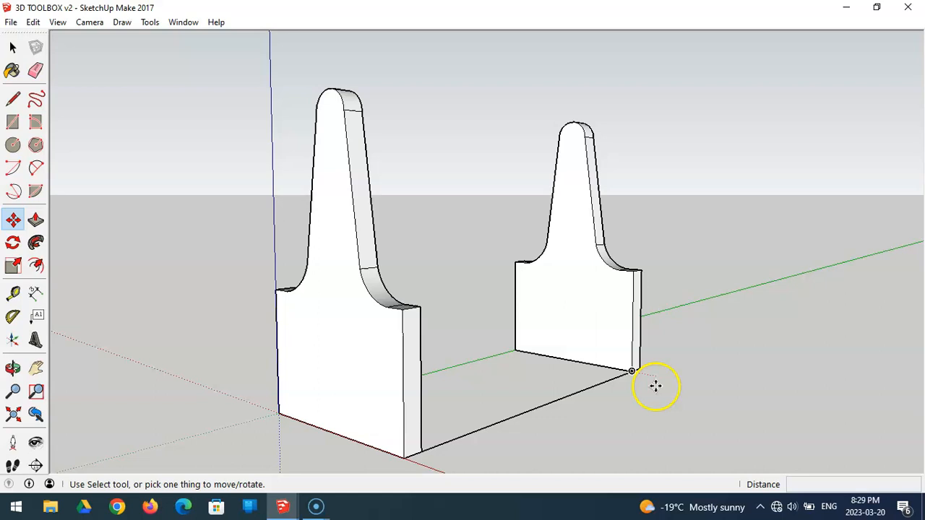
Switch to the finished 3D Toolbox model and measure the height of the rear divider tray along its inner corner edge
click(291, 509)
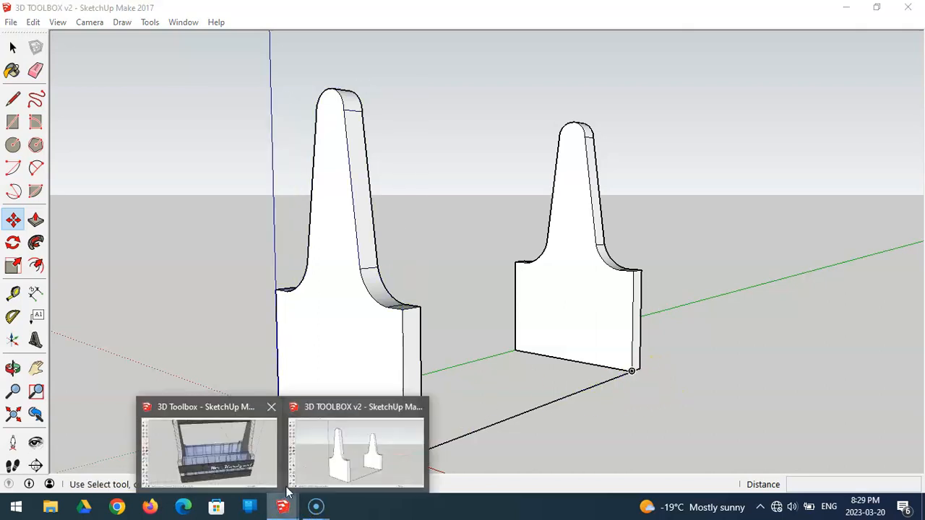
click(258, 458)
click(304, 287)
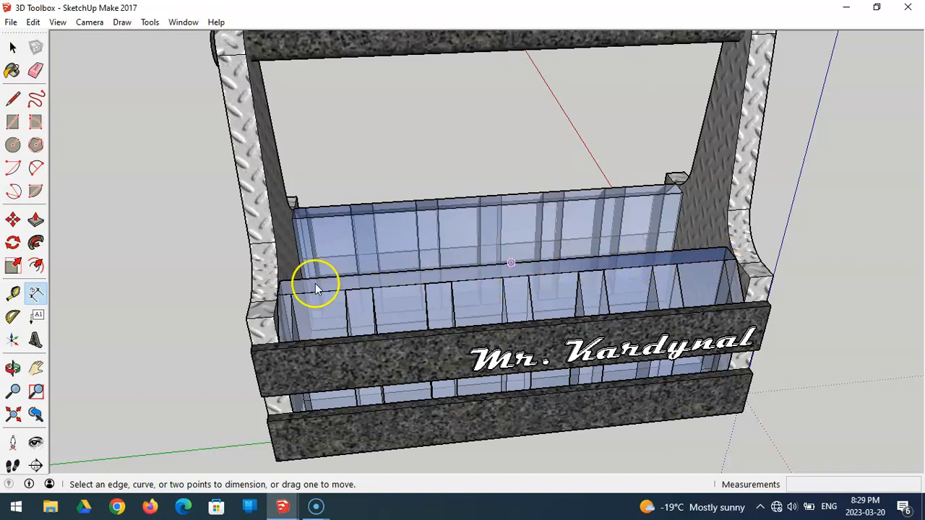
middle_drag(320, 295, 274, 373)
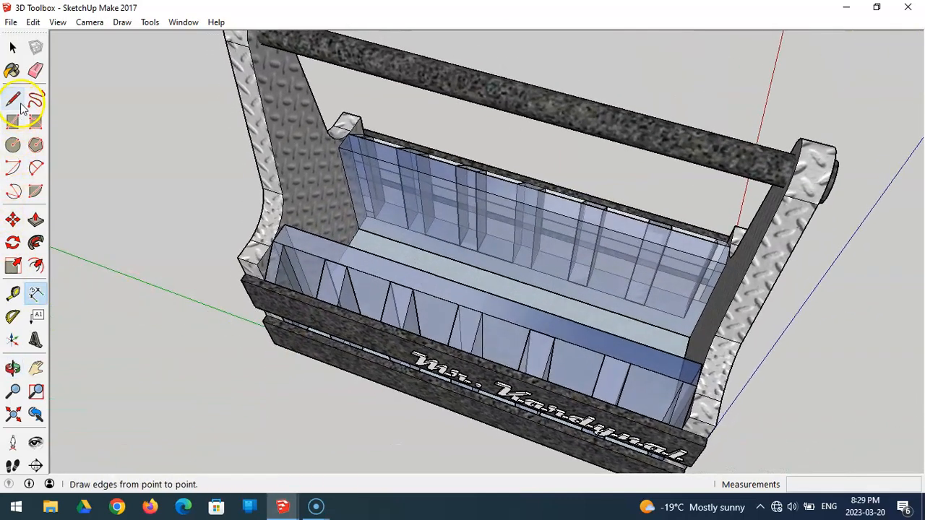
click(19, 298)
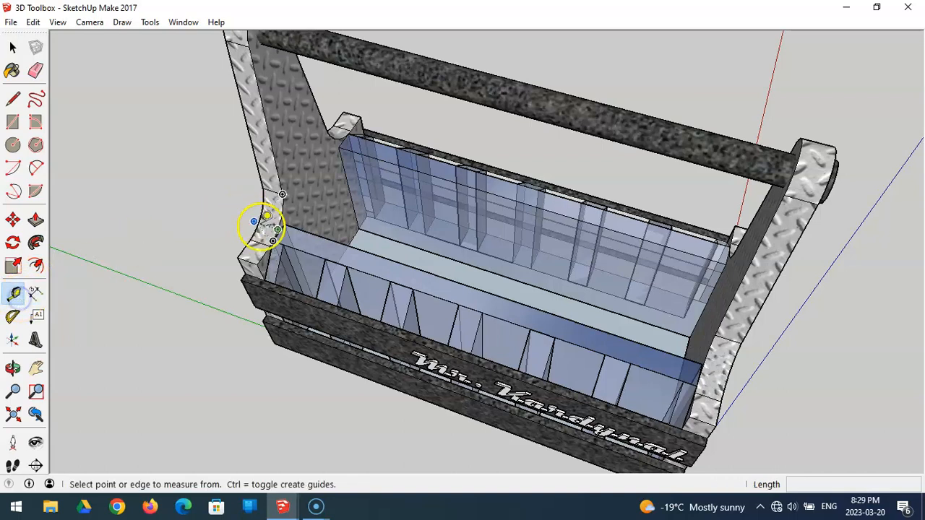
click(358, 229)
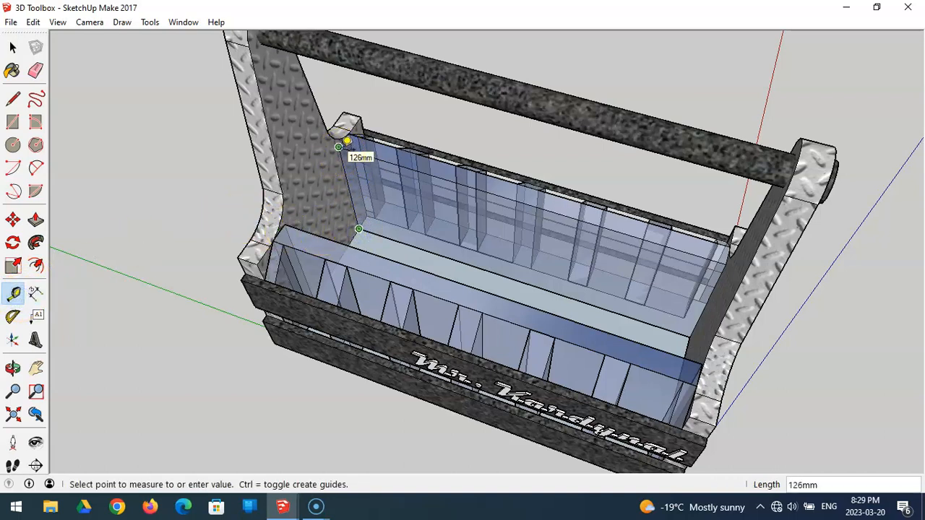
click(347, 141)
Measure the width of the front divider tray from its outer edge to its inner wall
middle_drag(279, 305, 103, 281)
scroll(303, 260, up, 3)
middle_drag(407, 250, 382, 253)
scroll(346, 151, up, 4)
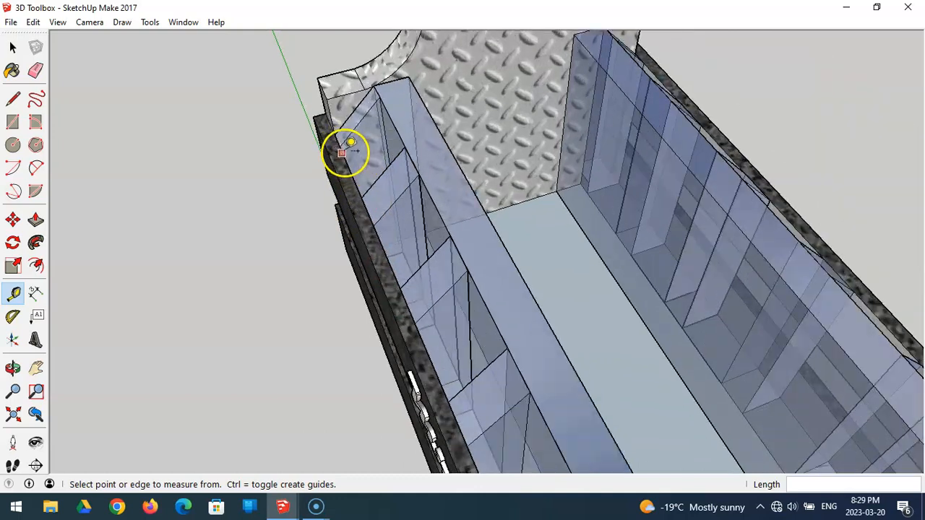
click(339, 139)
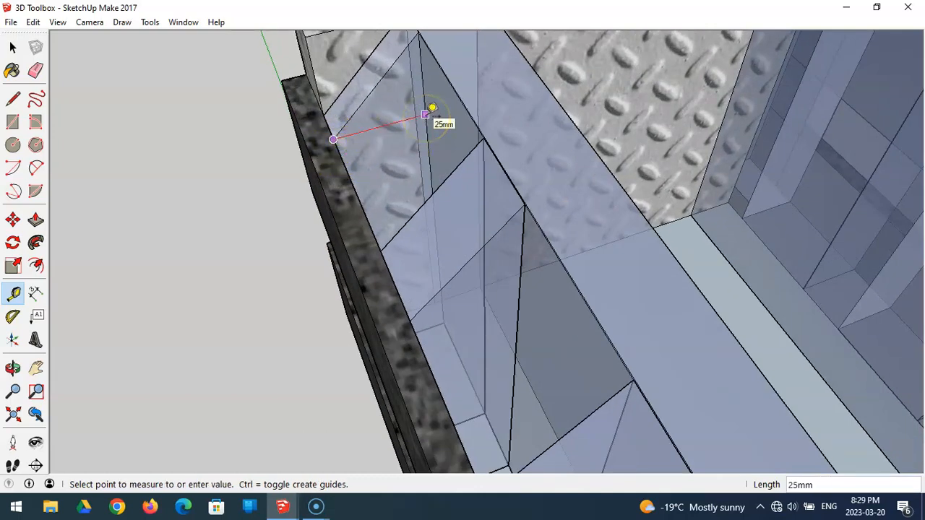
click(432, 109)
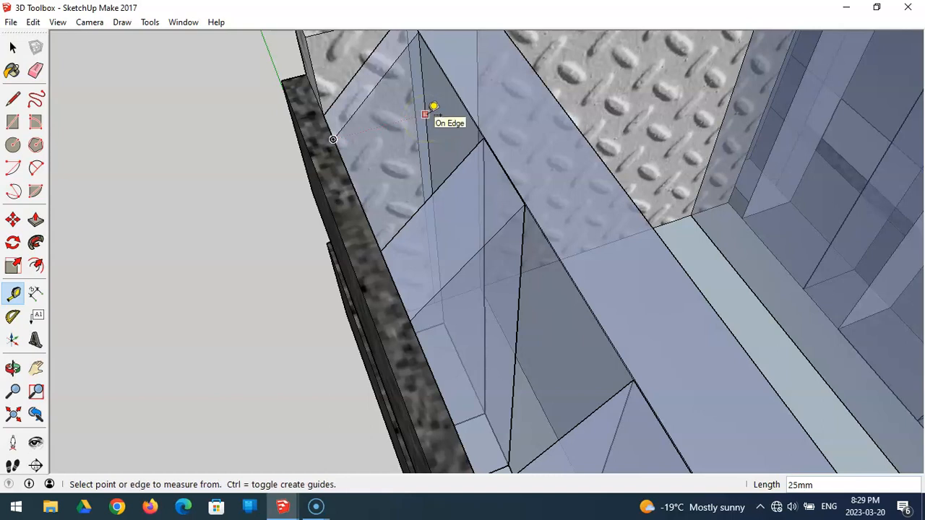
Recheck the rear divider tray's height from the floor corner to its top edge
scroll(431, 110, down, 3)
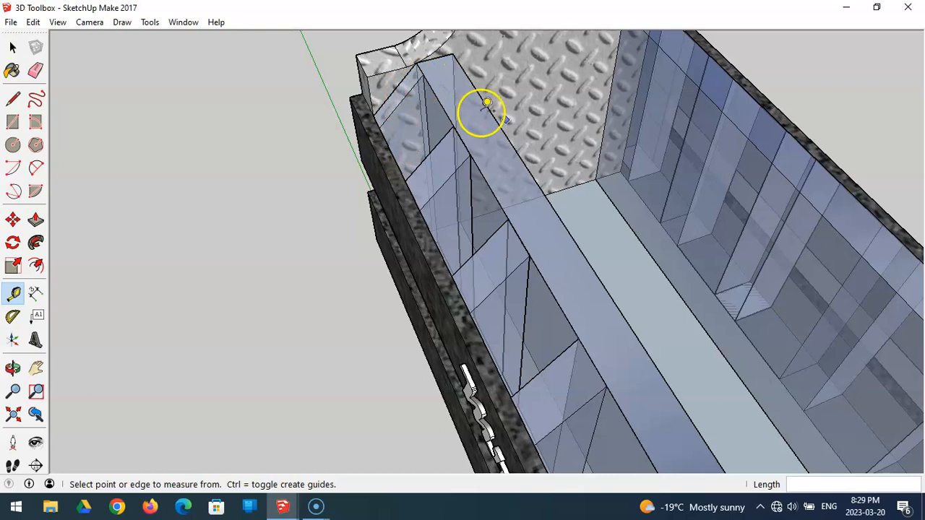
scroll(592, 150, down, 2)
scroll(603, 86, up, 3)
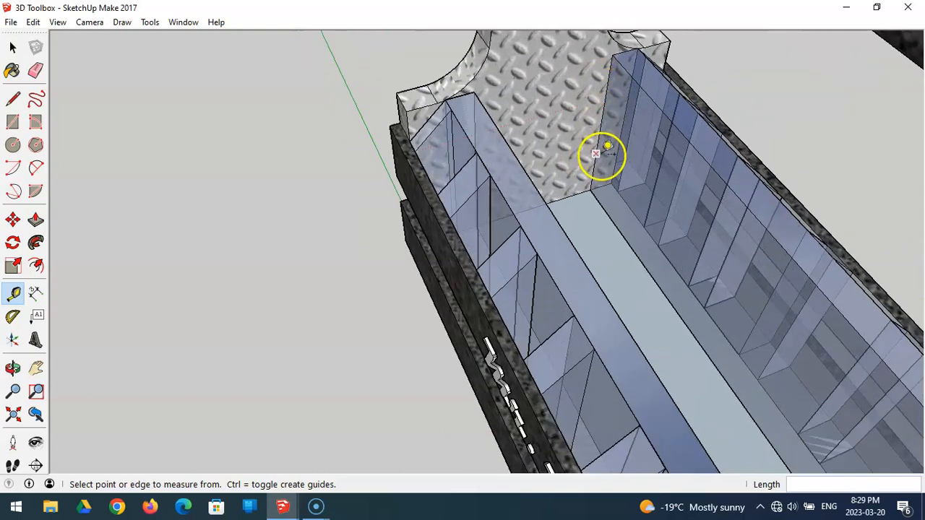
click(590, 189)
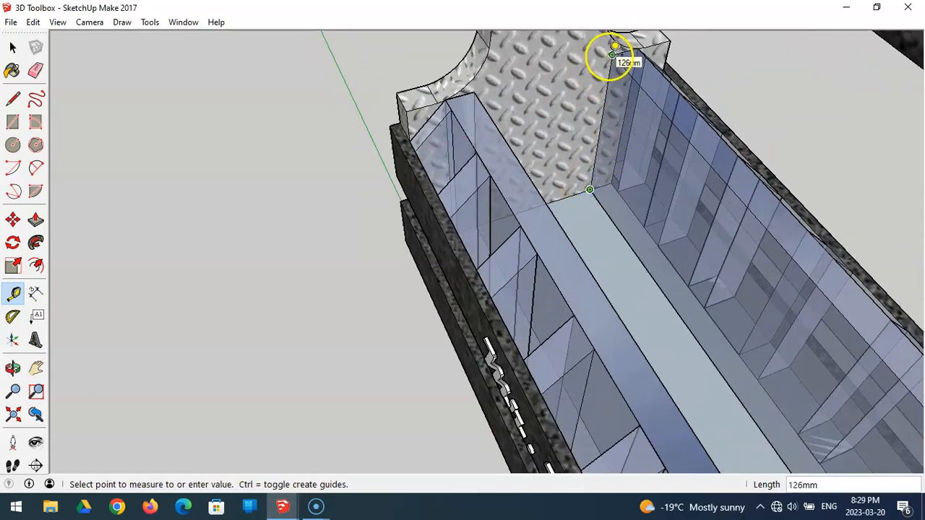
click(616, 49)
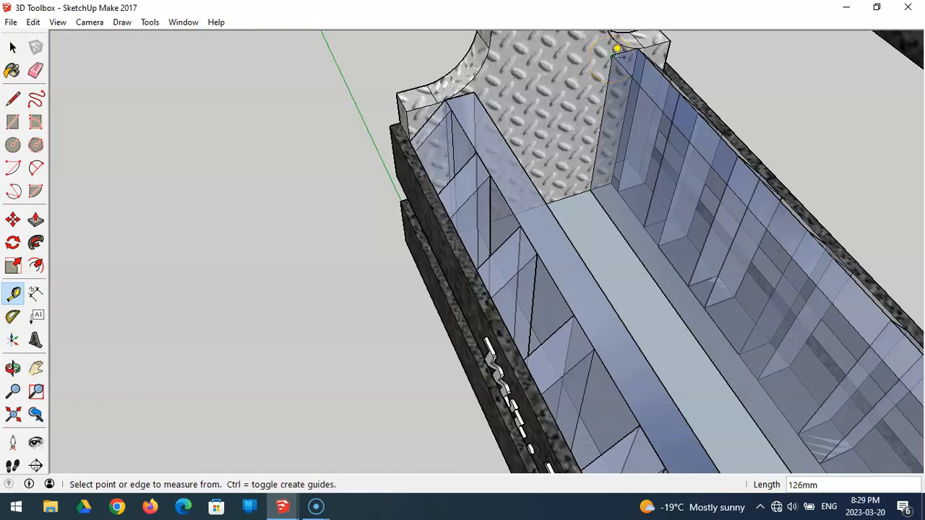
Back in 3D TOOLBOX v2, draw a 25 mm line inward along the rear panel's bottom edge, continuing with a vertical line 126 mm high
mouse_move(285, 504)
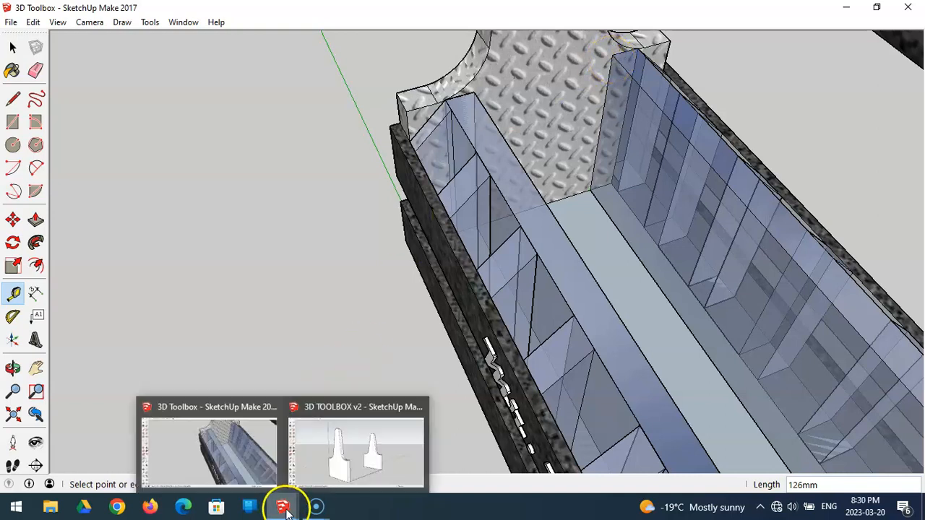
click(327, 488)
key(o)
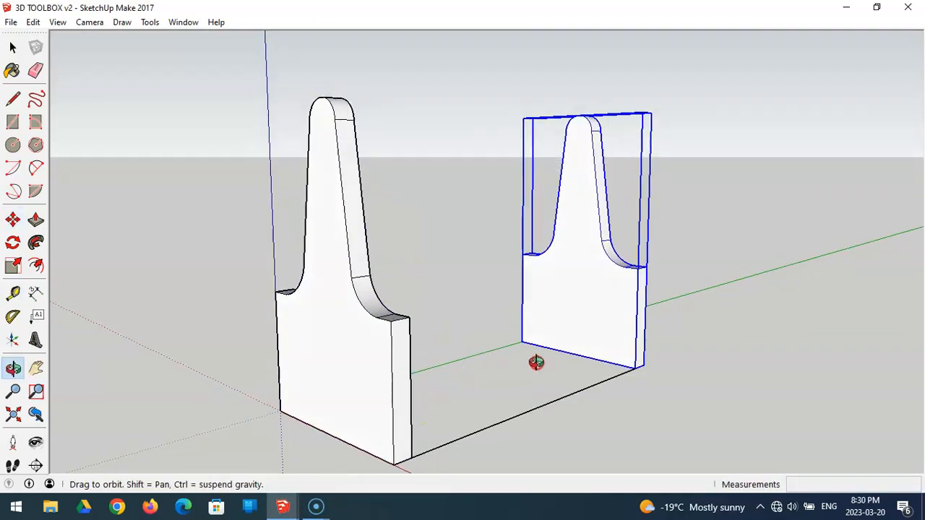
key(m)
scroll(599, 378, up, 5)
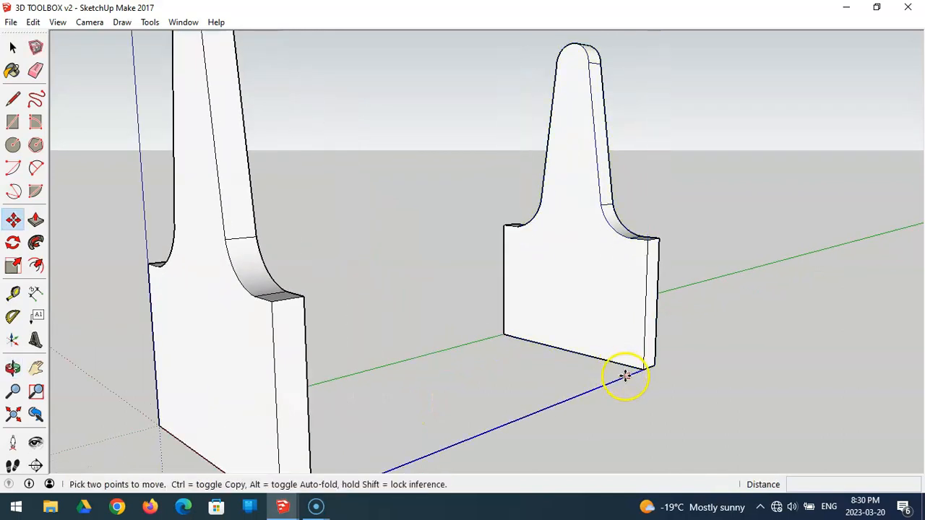
scroll(643, 367, up, 2)
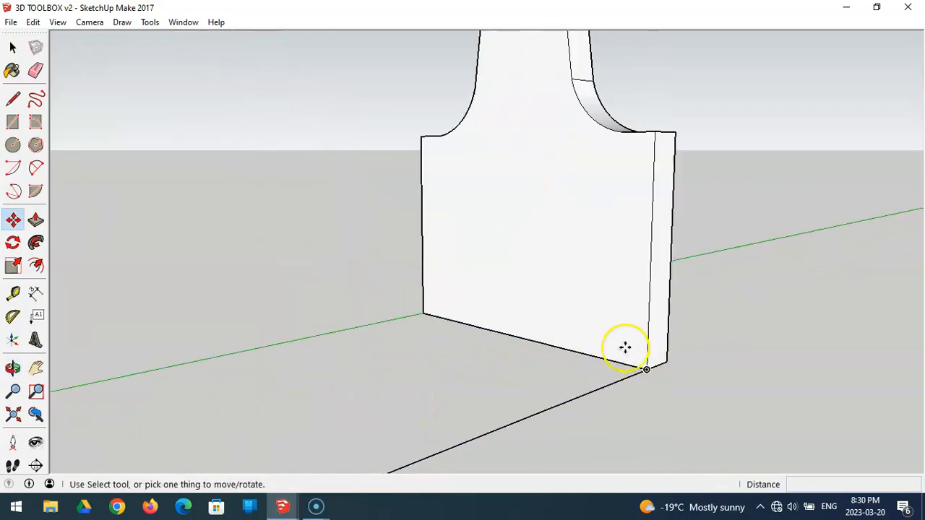
click(15, 97)
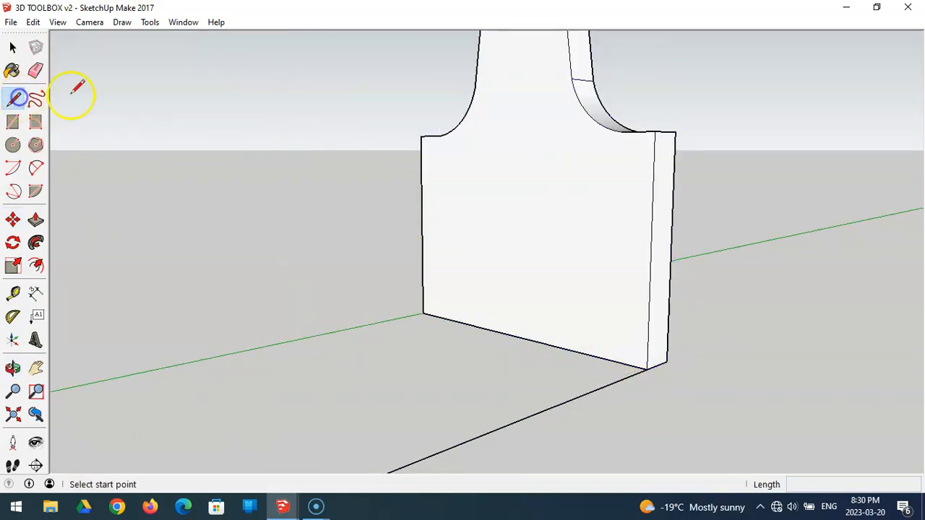
click(642, 369)
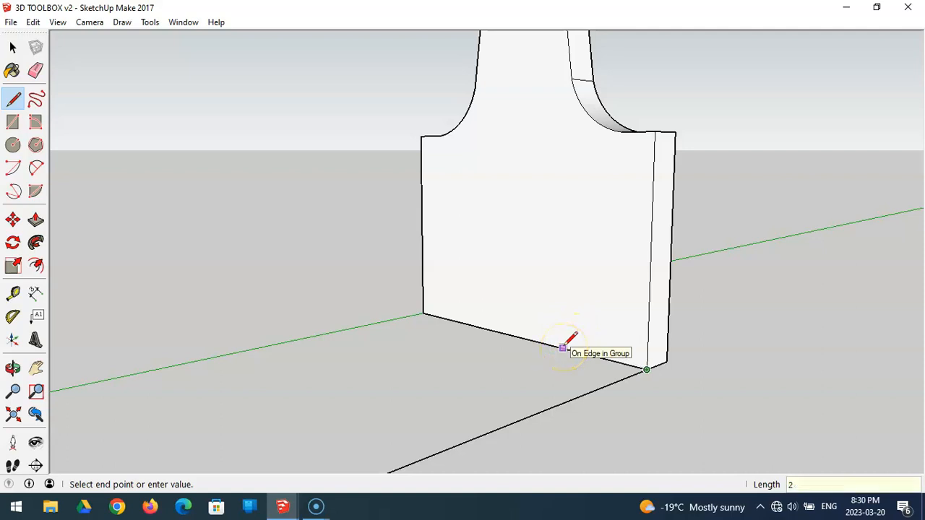
key(Return)
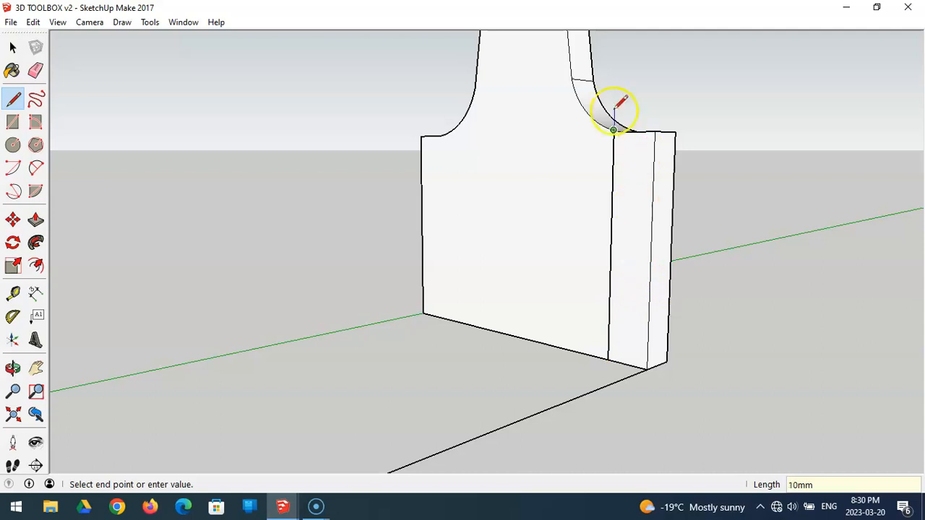
Continue the outline with a horizontal line inward across the panel face and a 126 mm vertical line down to the bottom edge
scroll(627, 107, up, 2)
middle_drag(631, 108, 708, 137)
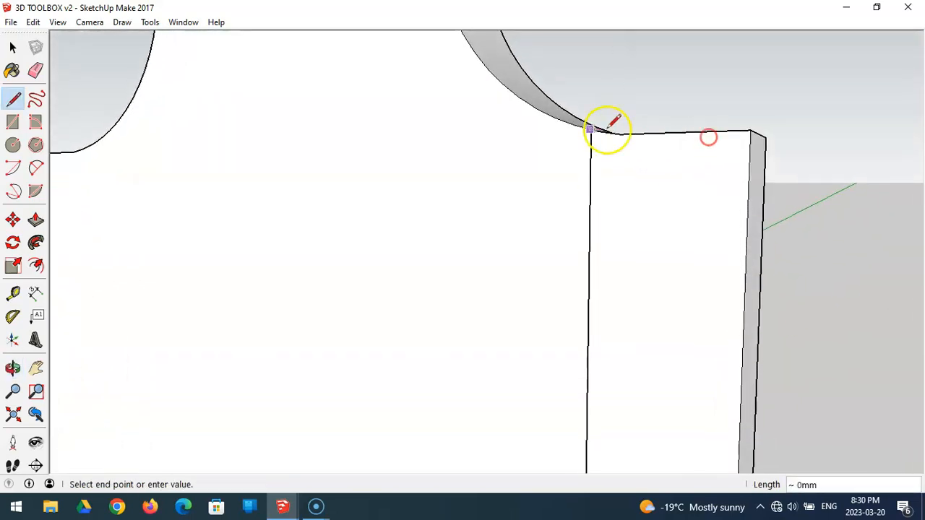
click(475, 130)
scroll(452, 93, down, 3)
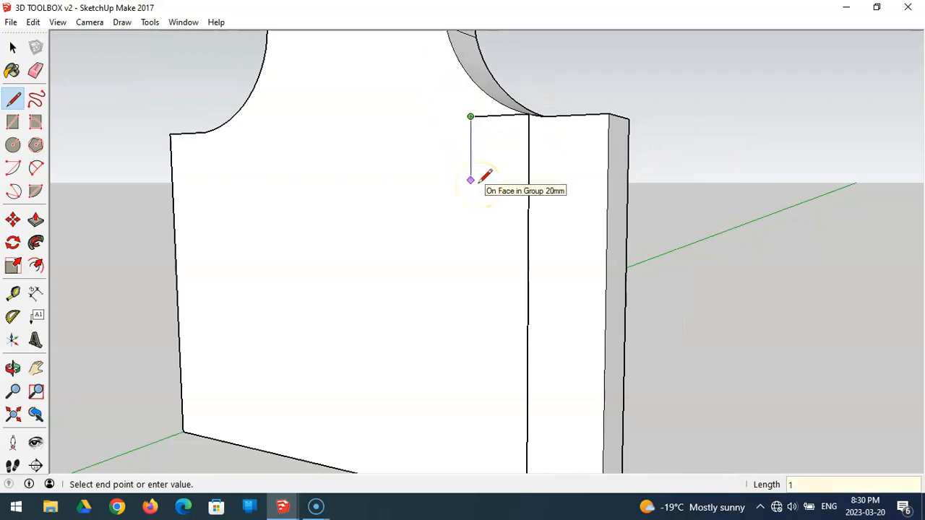
key(Return)
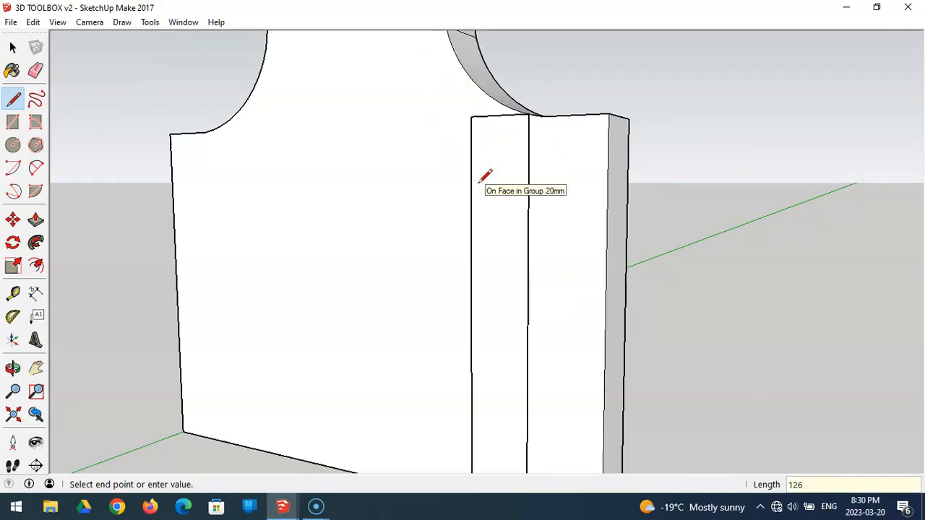
scroll(464, 203, down, 2)
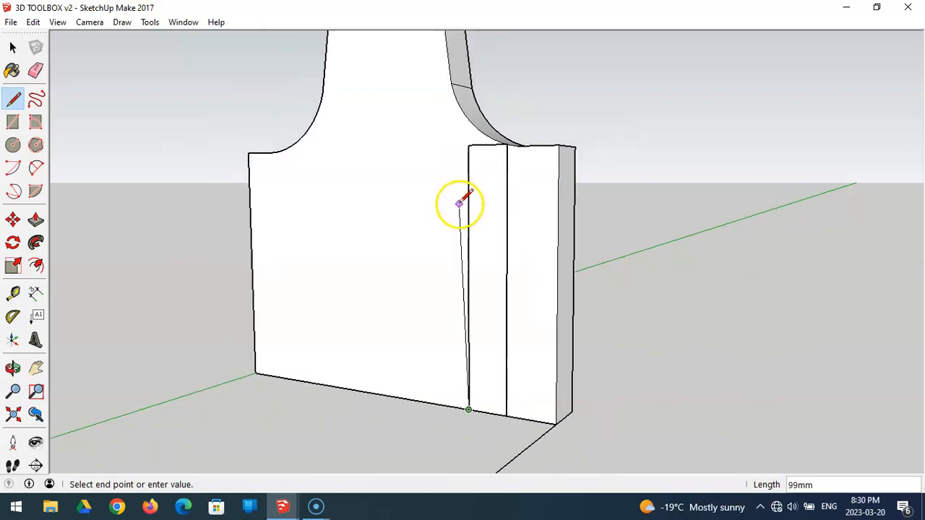
key(Escape)
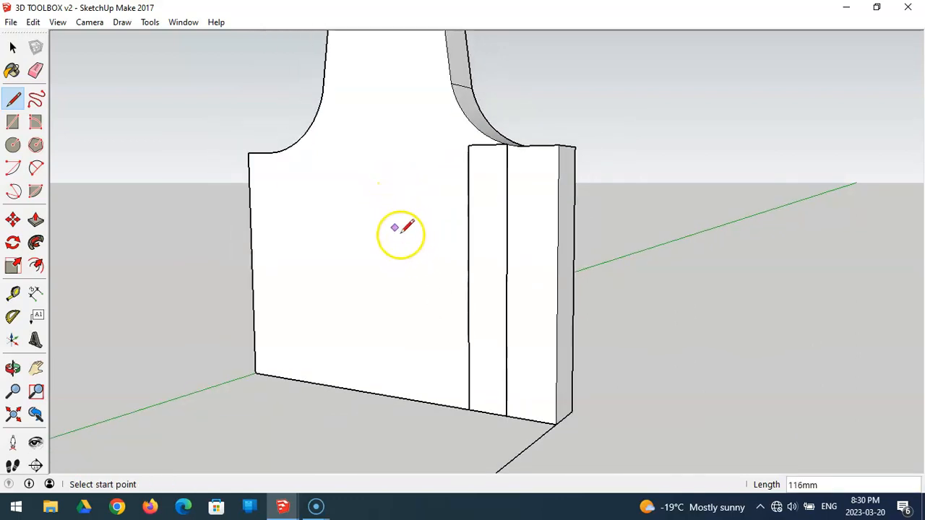
Close the narrow vertical strip outline on the end panel with a 20 mm line along its bottom edge
click(36, 219)
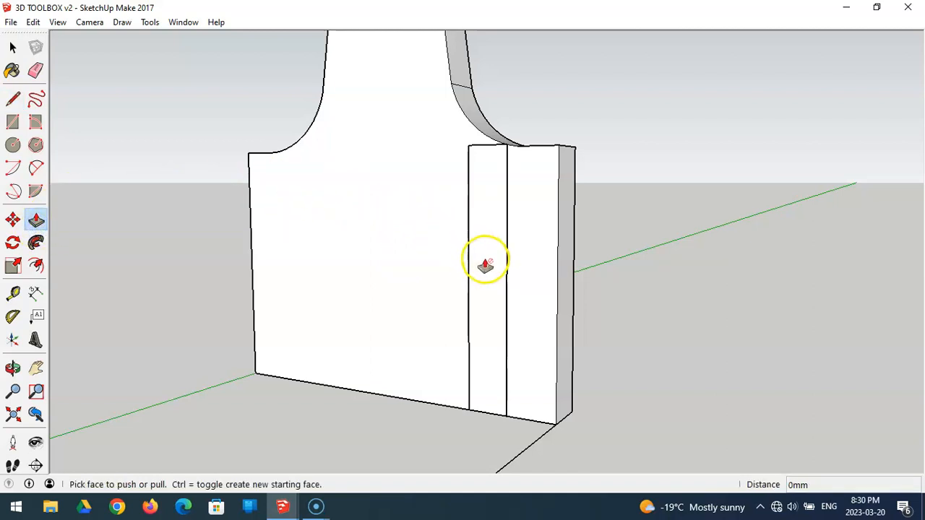
click(12, 47)
click(440, 280)
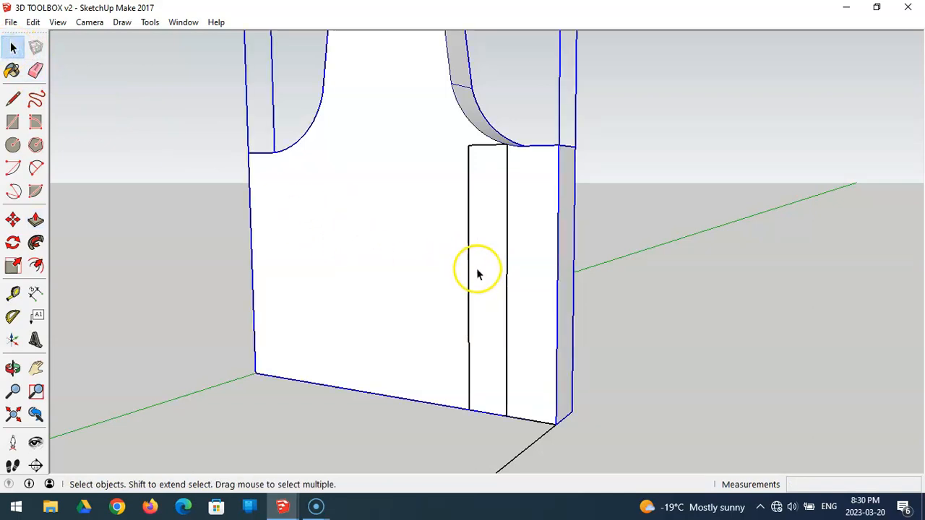
click(468, 207)
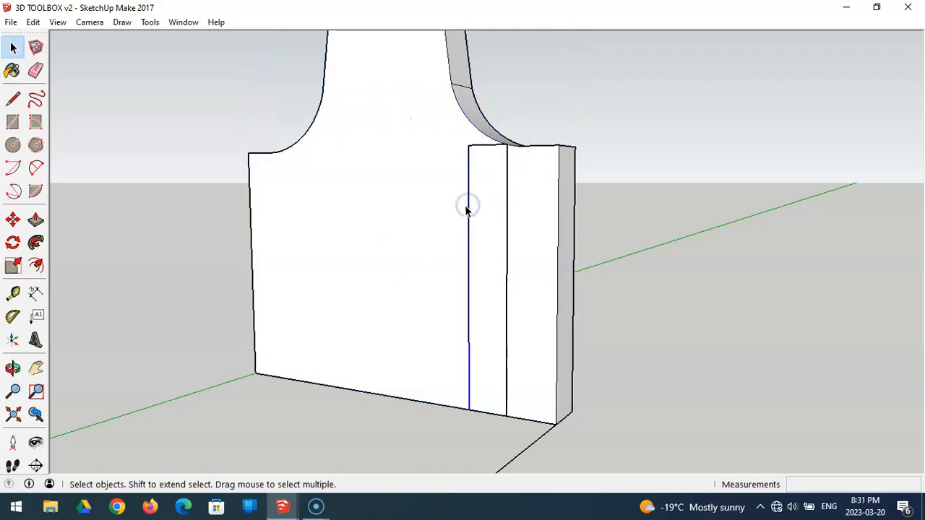
click(12, 98)
click(469, 408)
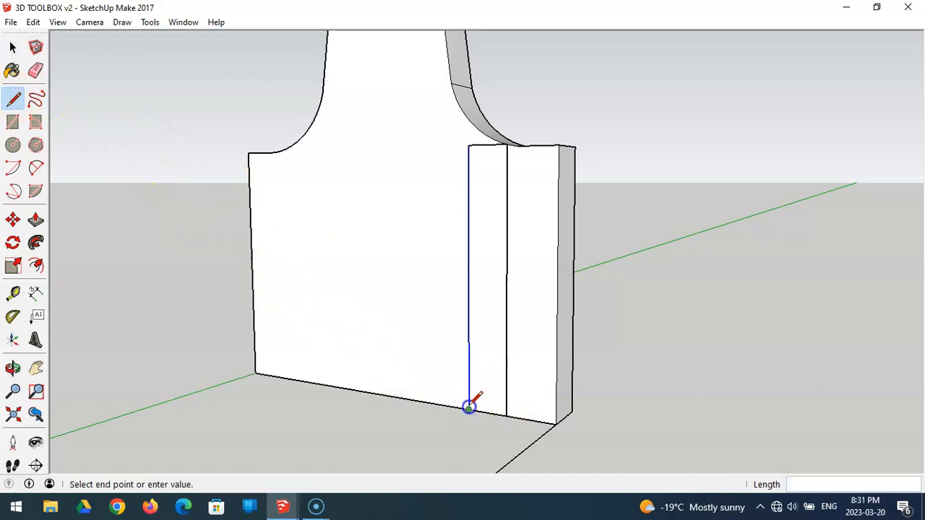
click(506, 416)
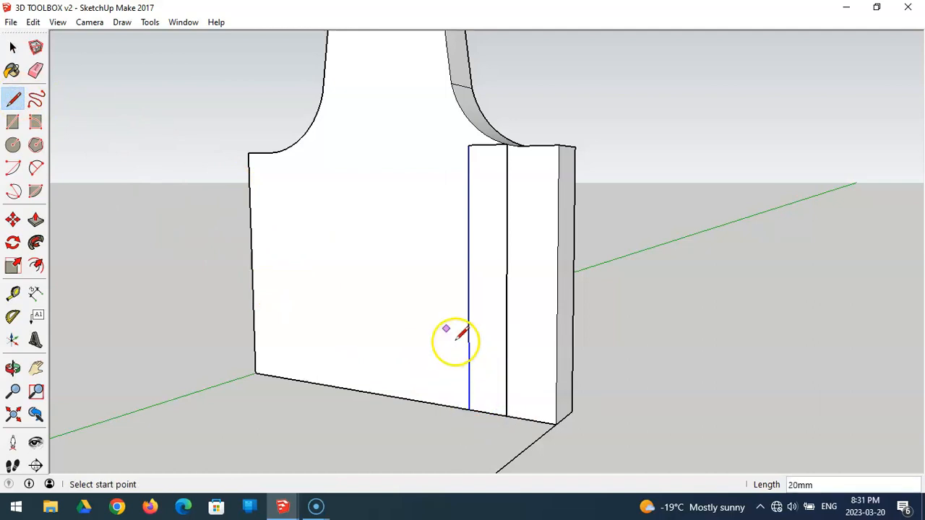
Push/Pull the closed strip 360 mm to the opposite end panel to form the first side board
click(35, 219)
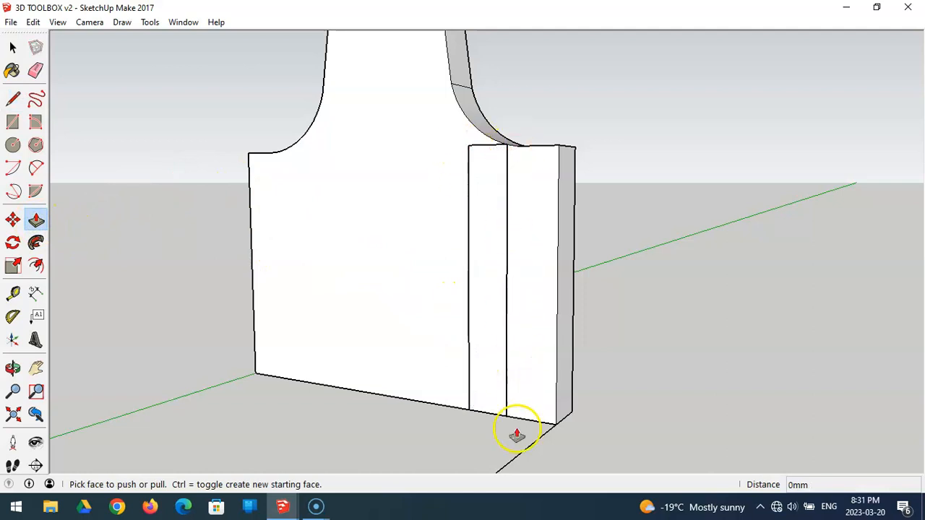
scroll(470, 419, down, 1)
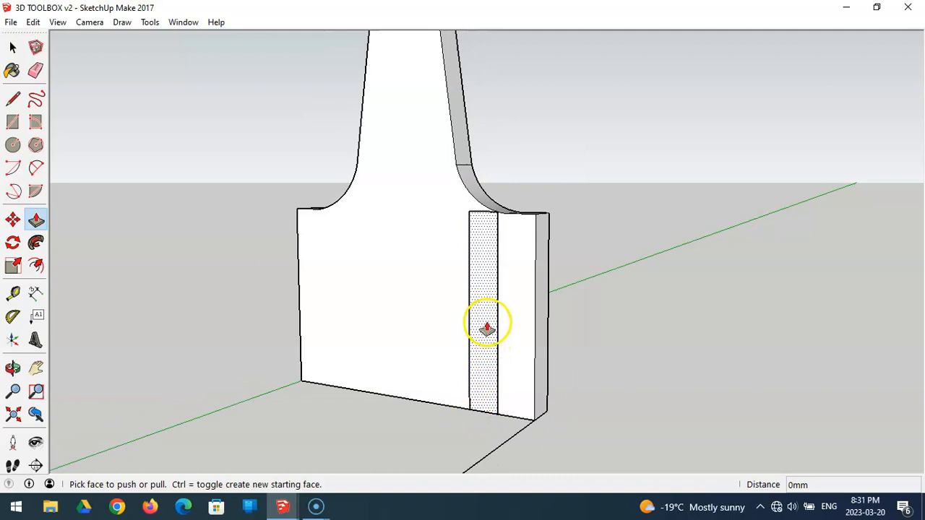
click(483, 328)
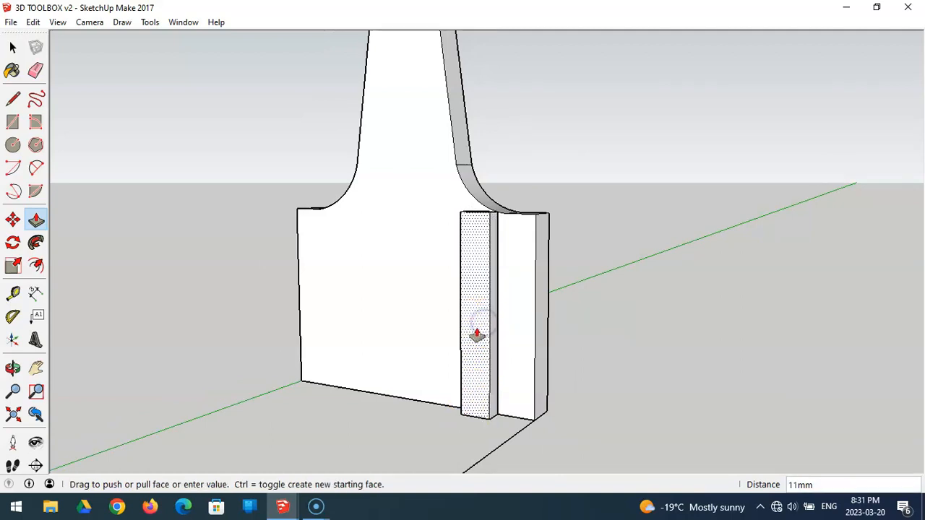
scroll(454, 346, down, 4)
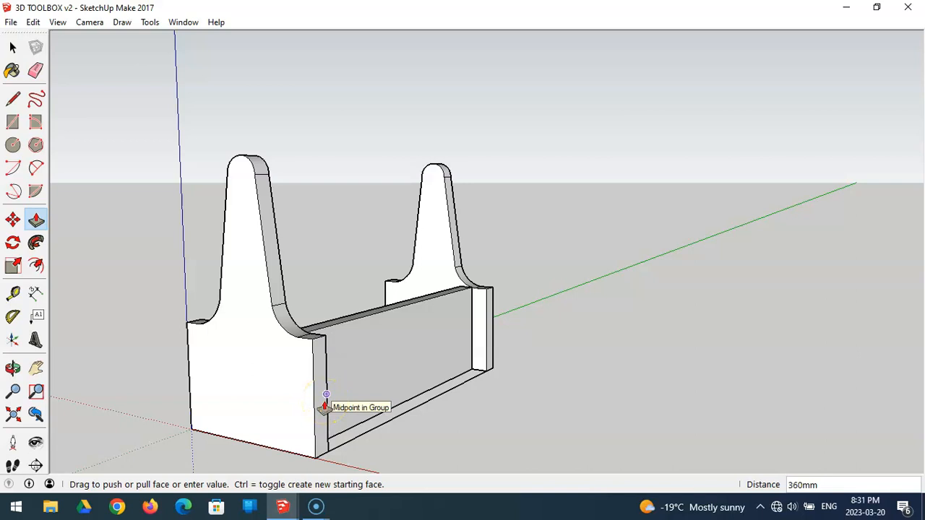
click(326, 407)
Outline a matching 20 mm wide vertical strip near the end panel's other outer edge and close it along the bottom
middle_drag(393, 378, 818, 314)
scroll(293, 387, up, 8)
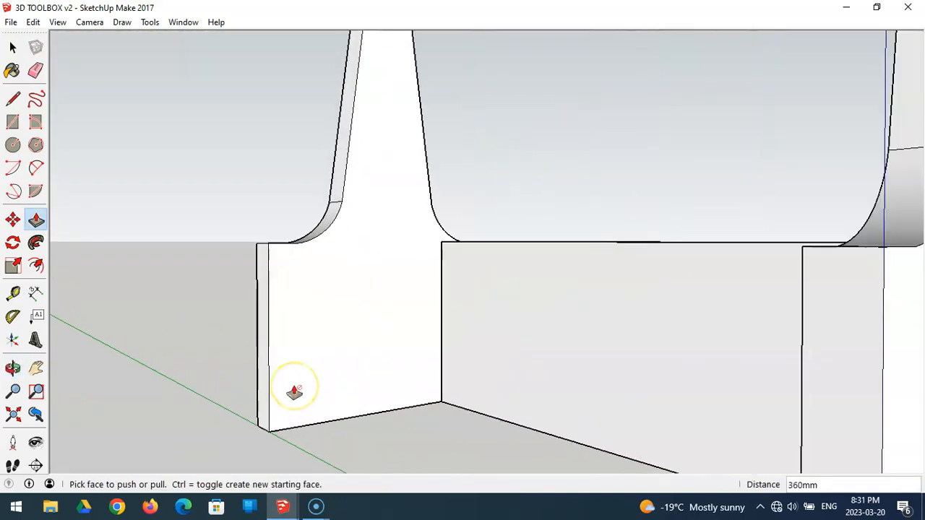
scroll(293, 393, up, 3)
click(12, 99)
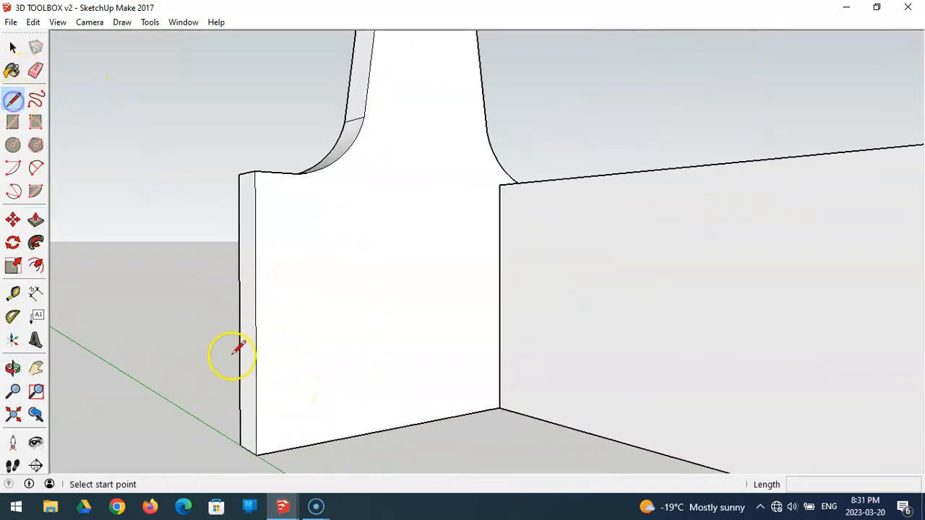
click(256, 454)
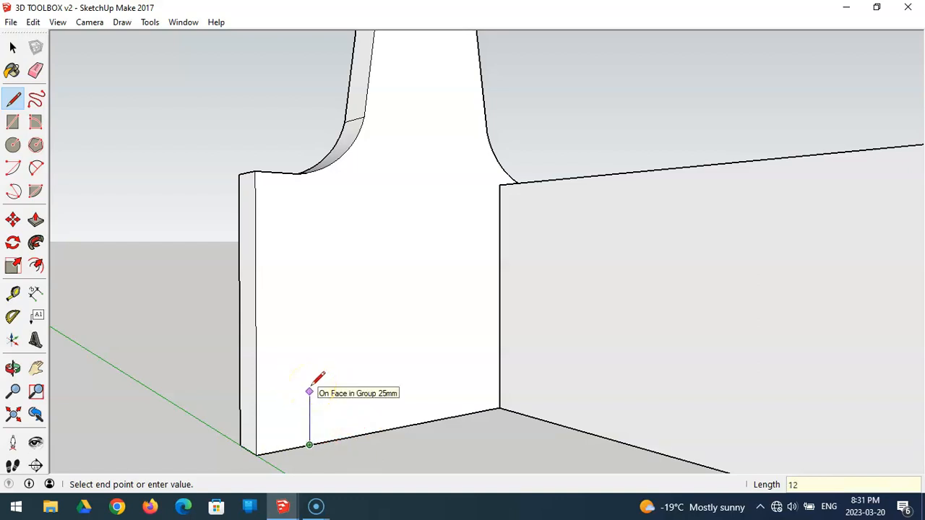
key(Return)
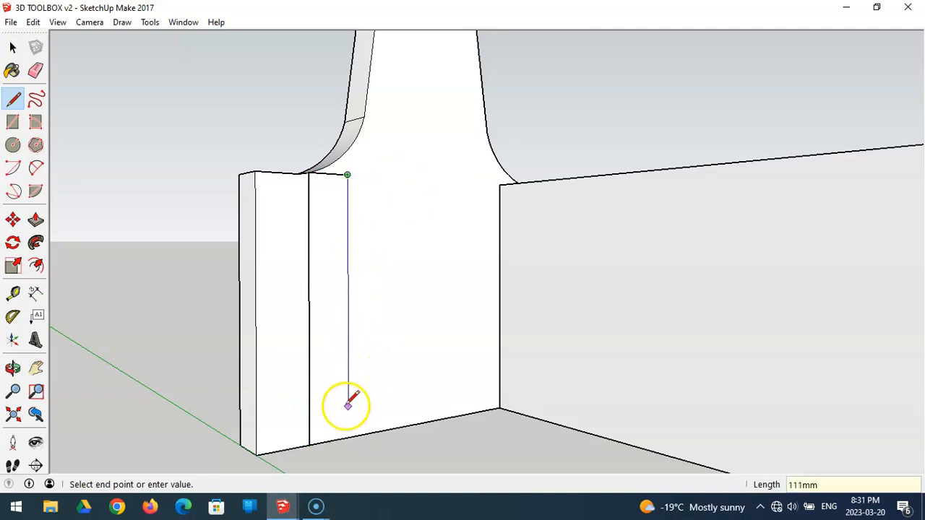
click(348, 437)
click(309, 444)
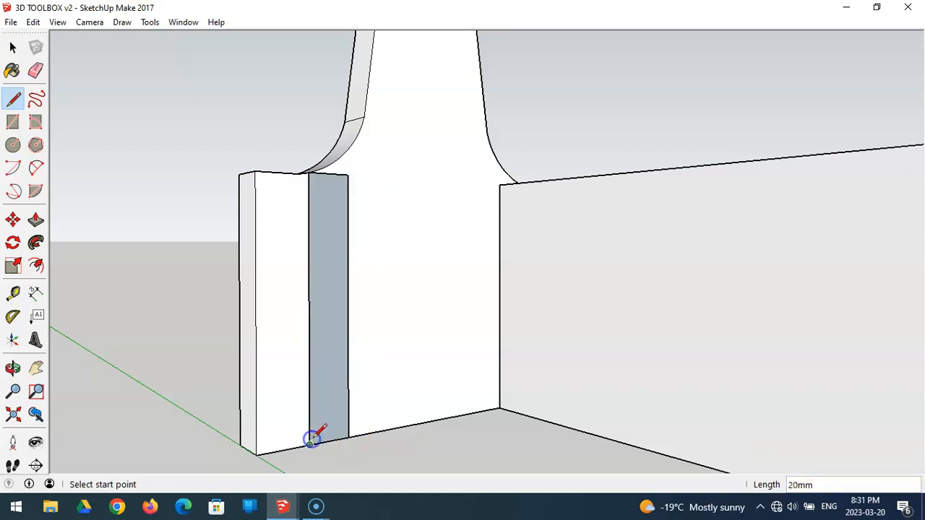
Push/Pull the second strip 360 mm to the opposite end panel as the other side board, and save the model
scroll(244, 321, down, 5)
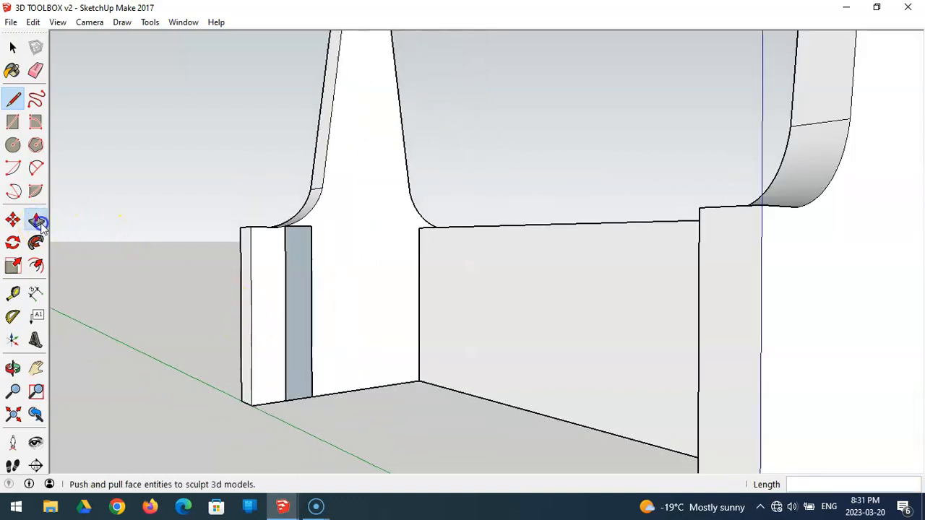
click(36, 219)
click(294, 254)
scroll(299, 267, down, 2)
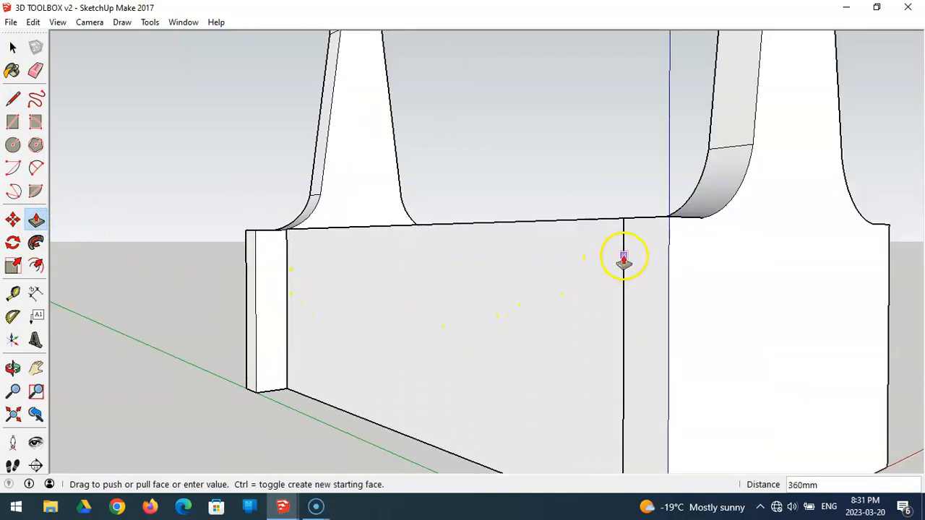
click(623, 267)
middle_drag(623, 262, 665, 332)
scroll(665, 332, down, 1)
click(11, 22)
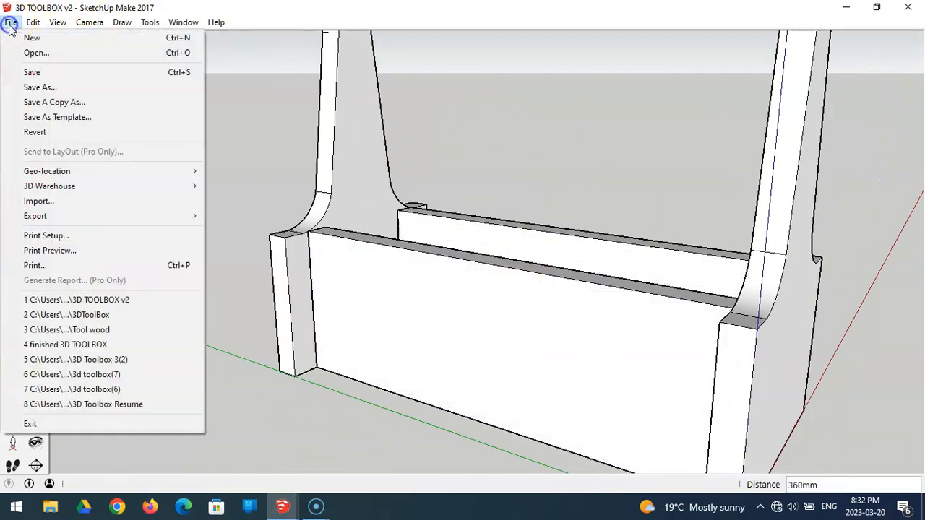
click(29, 68)
Draw a 25 mm line outward from the midpoint of the first side board's top outer edge
scroll(354, 270, down, 4)
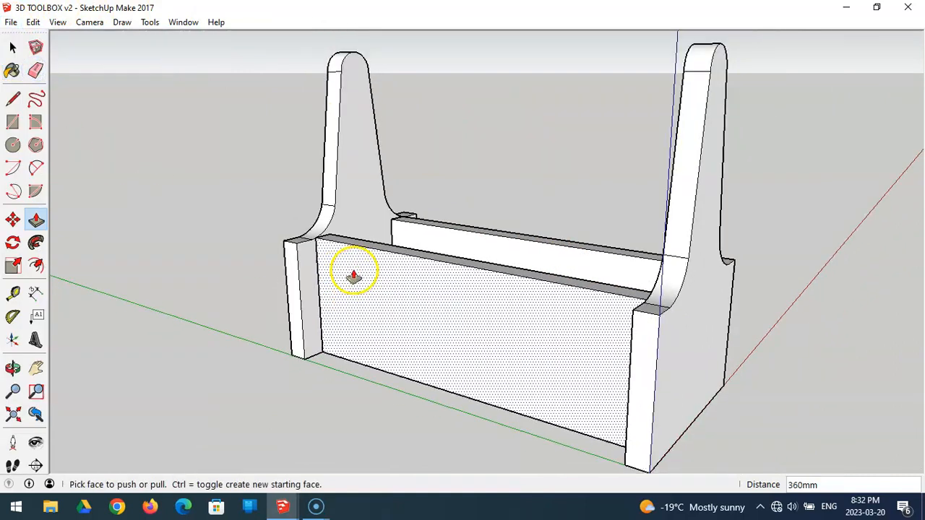
middle_drag(636, 264, 161, 248)
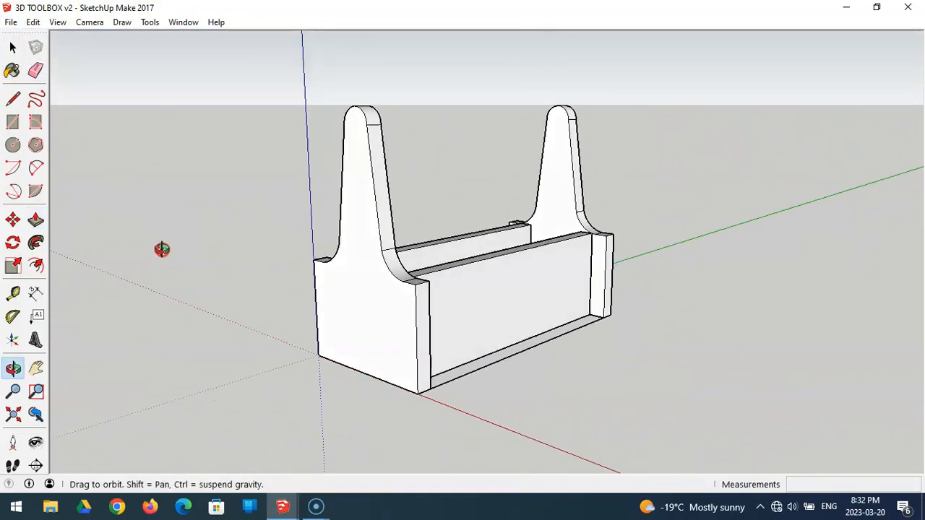
key(p)
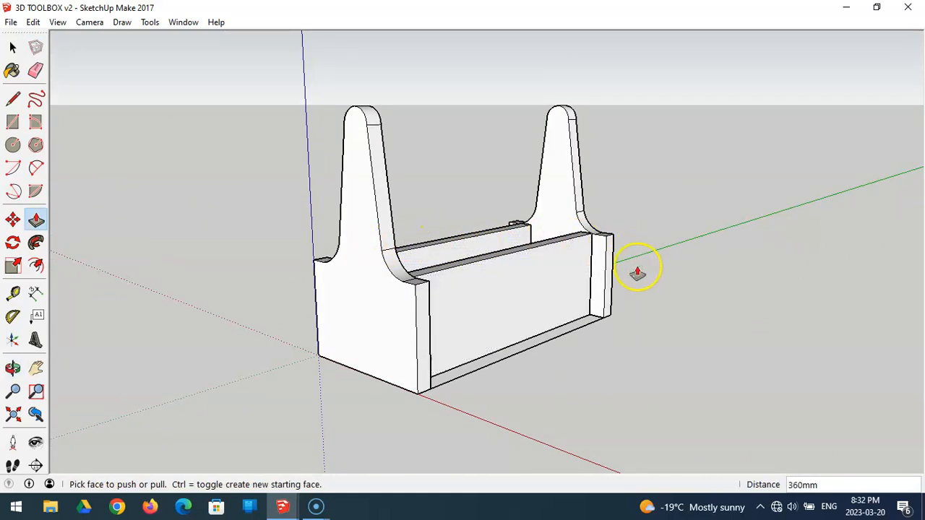
scroll(570, 278, up, 2)
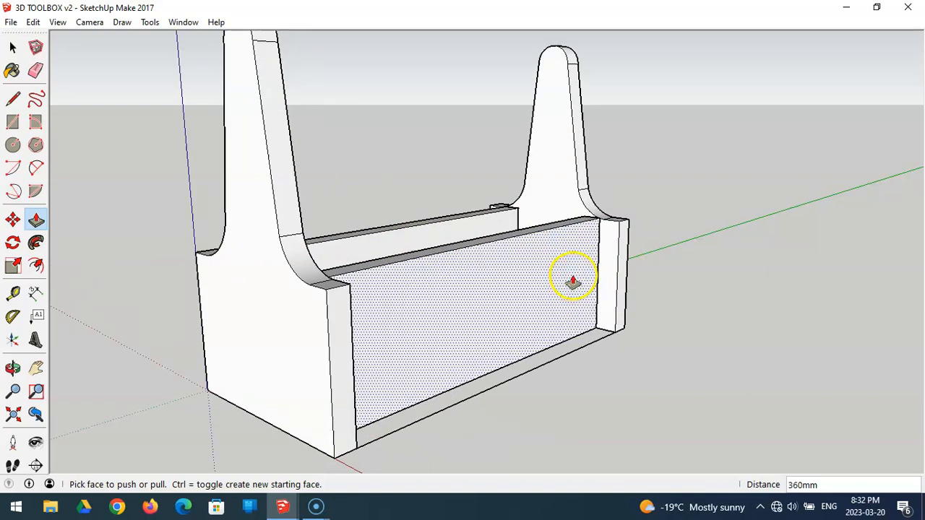
middle_drag(560, 236, 585, 244)
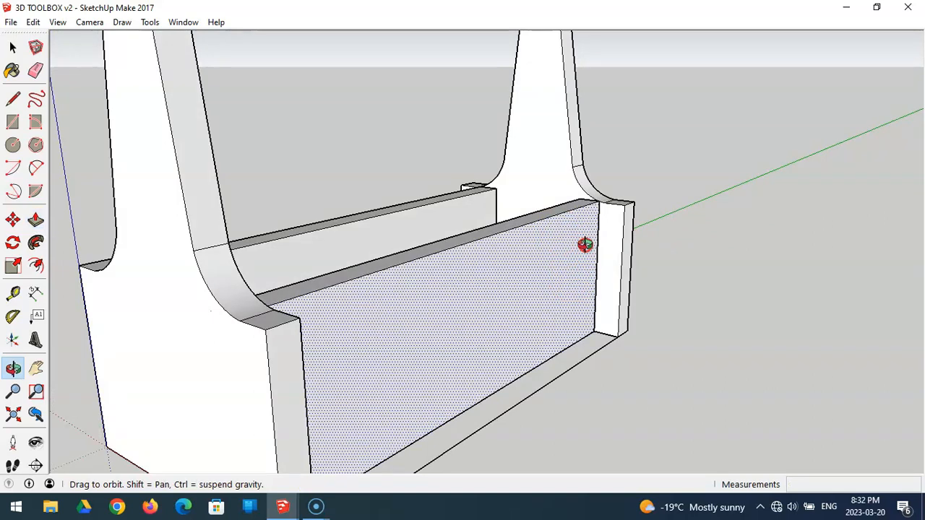
middle_drag(585, 244, 407, 243)
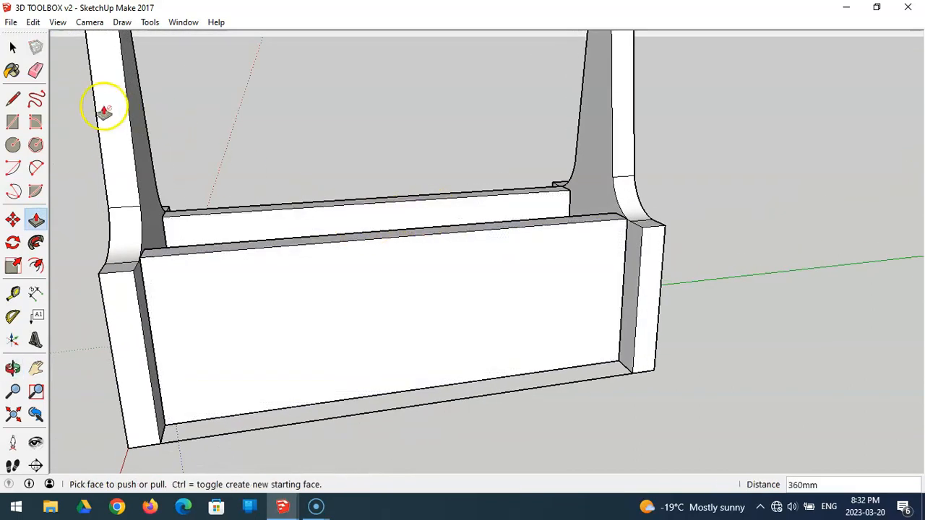
click(14, 101)
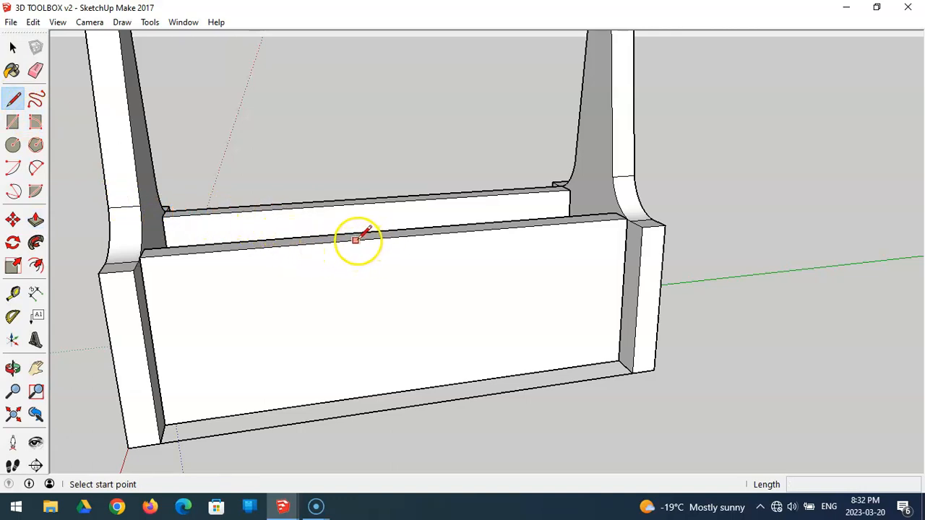
click(408, 234)
mouse_move(433, 241)
middle_down()
mouse_move(456, 259)
mouse_move(527, 260)
mouse_move(636, 256)
mouse_move(662, 241)
middle_up()
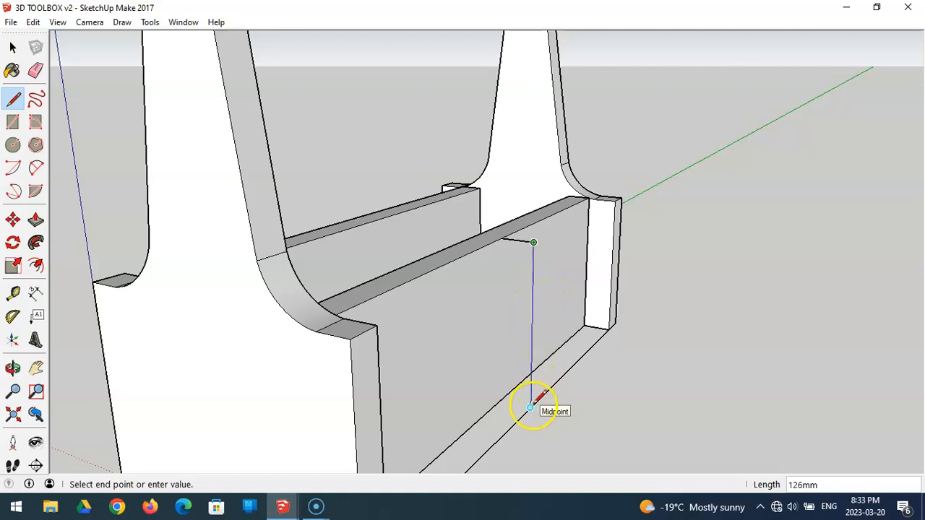
Close the divider outline with a 126 mm vertical down to the floor edge's midpoint, a 25 mm line inward and a 126 mm vertical along the board
click(530, 407)
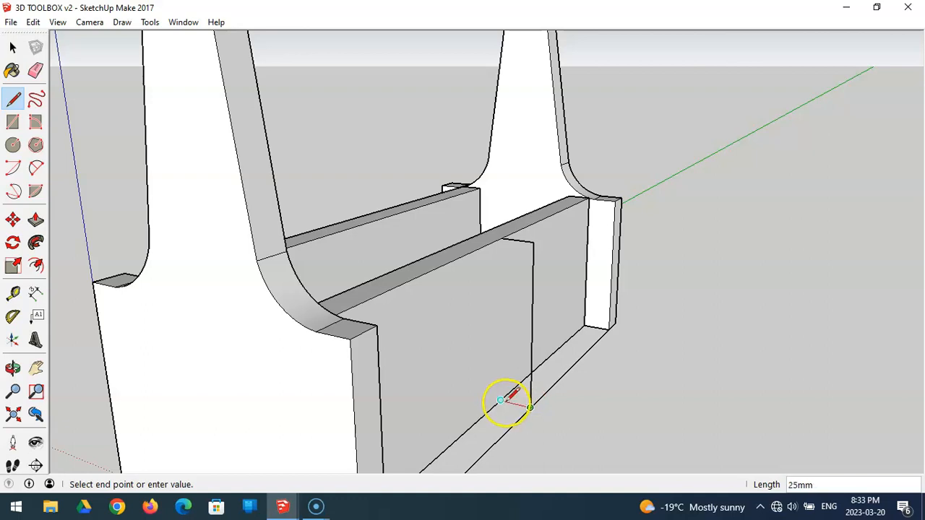
click(501, 400)
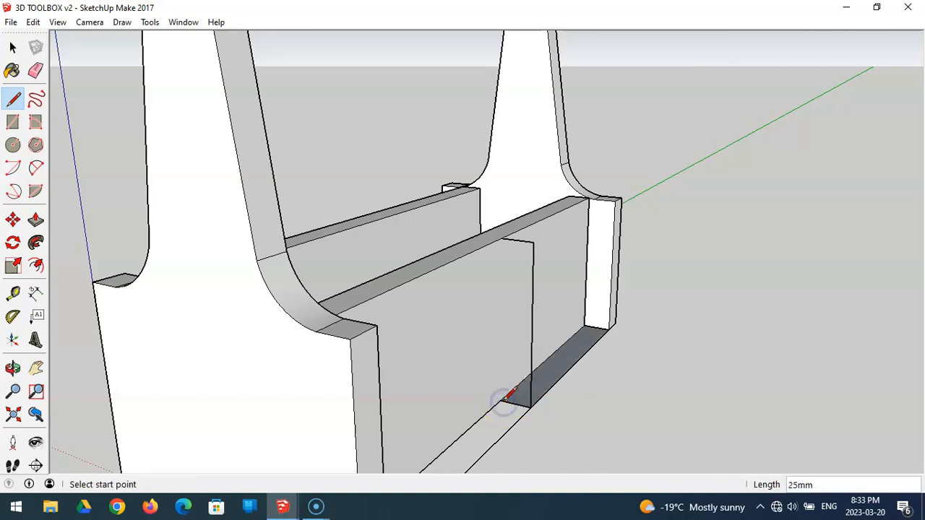
click(501, 239)
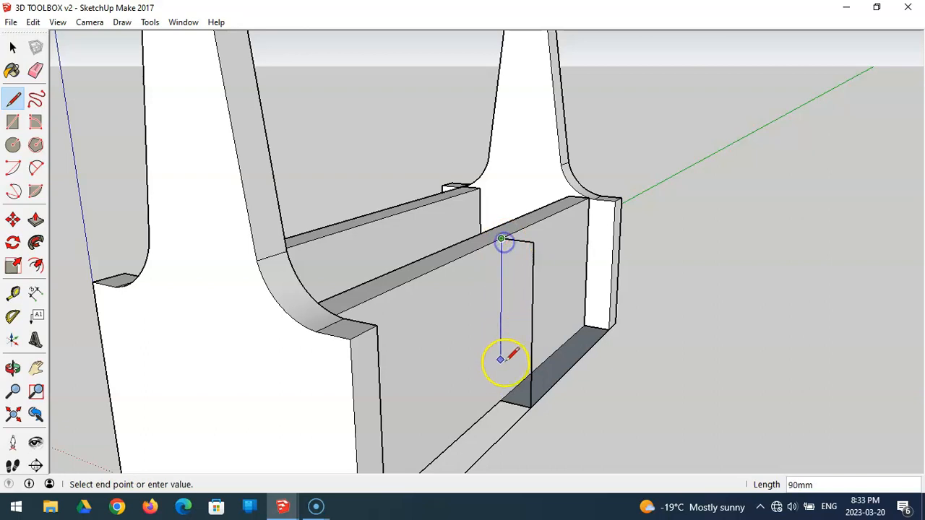
click(501, 401)
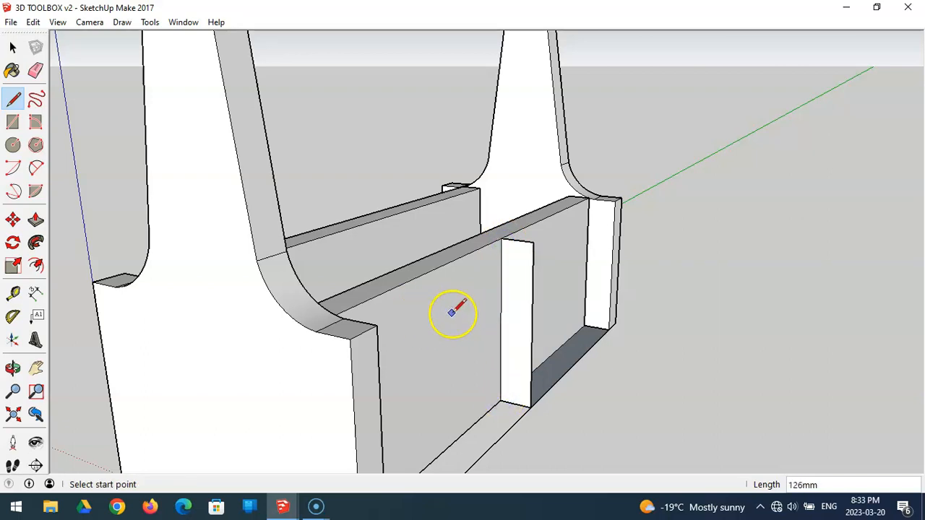
Mark 25 mm down the divider's outer edge and draw a diagonal from there to its inner top corner
scroll(517, 271, up, 4)
click(550, 212)
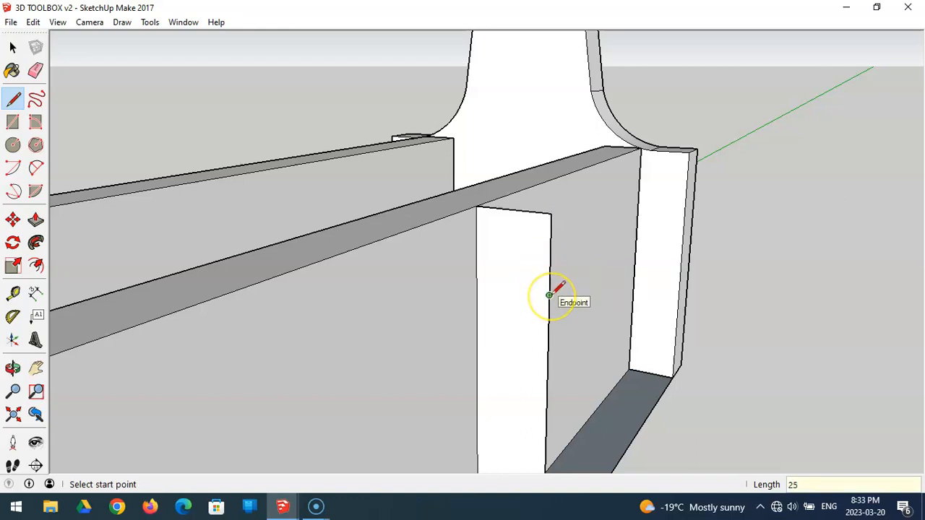
click(549, 295)
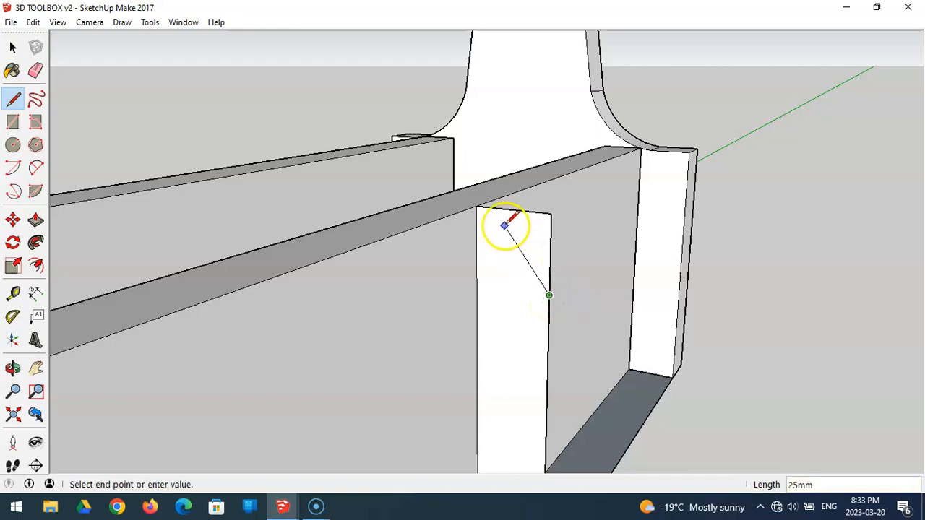
click(476, 206)
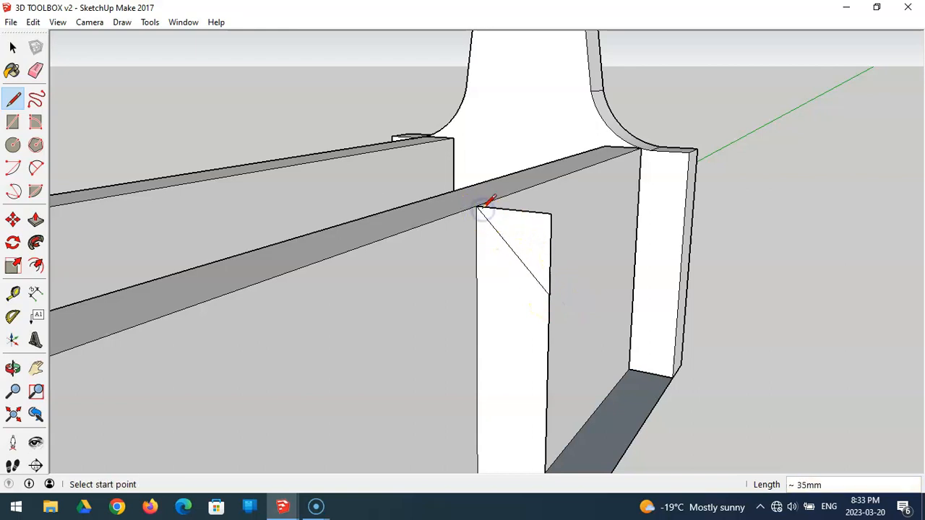
Erase the divider's waste corner above the diagonal by removing its short top edge and the upper 25 mm of its outer edge
middle_drag(656, 209, 612, 204)
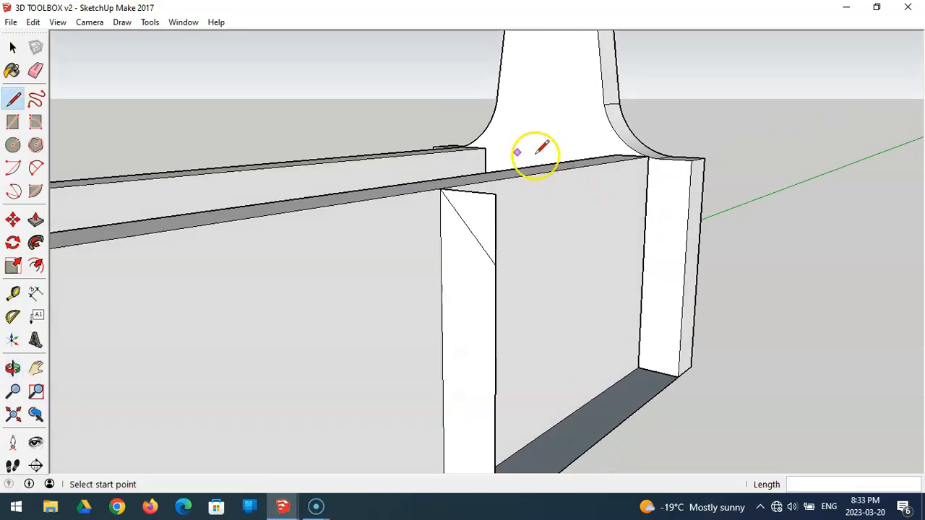
click(35, 71)
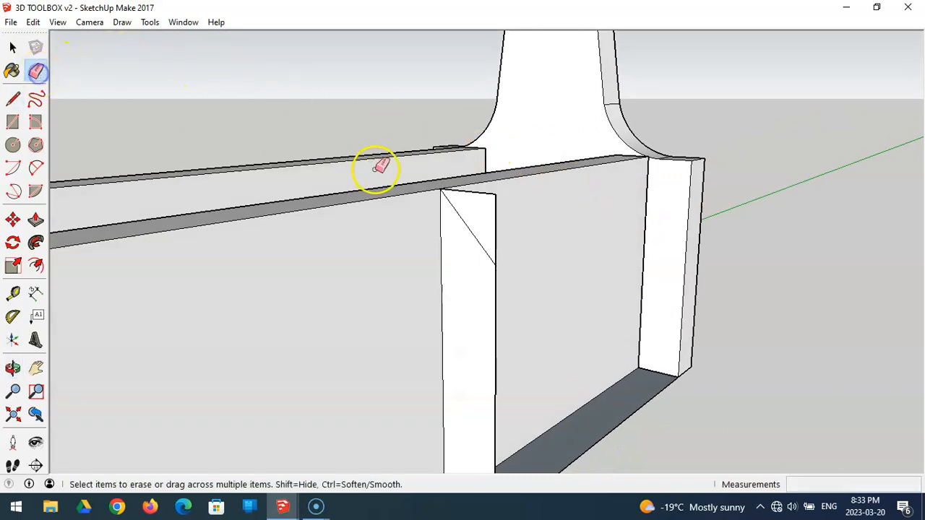
click(469, 192)
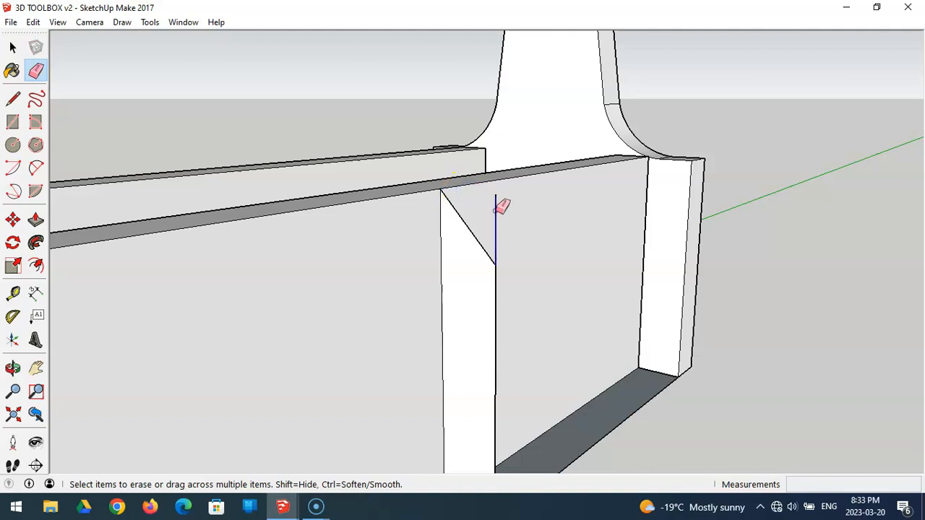
Push/Pull the divider profile 10 mm to each side of the side board's midpoint
mouse_move(568, 218)
middle_down()
mouse_move(484, 216)
mouse_move(372, 235)
mouse_move(239, 221)
mouse_move(342, 227)
mouse_move(359, 208)
mouse_move(493, 200)
middle_up()
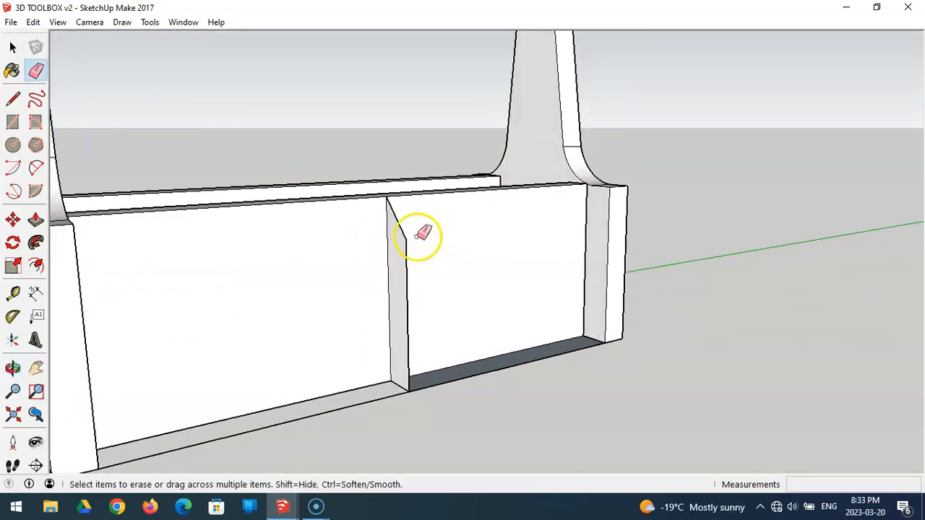
click(37, 221)
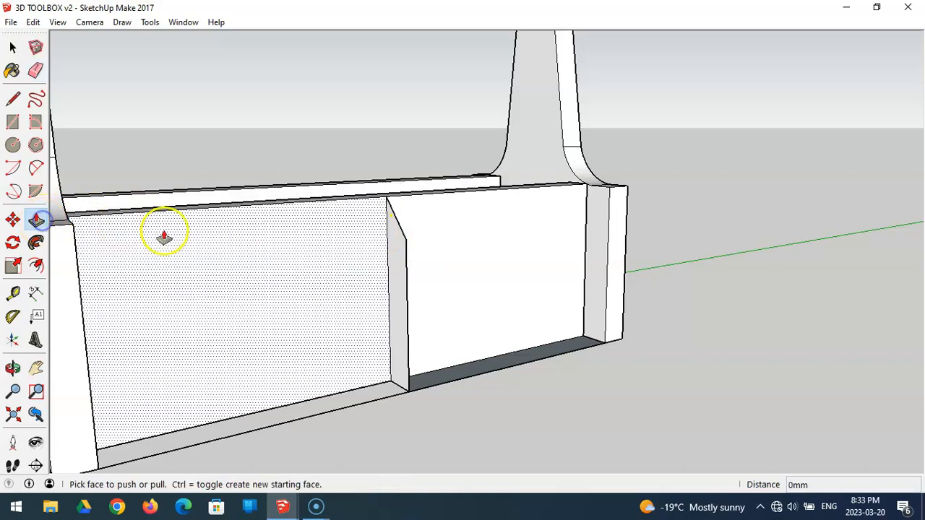
click(399, 269)
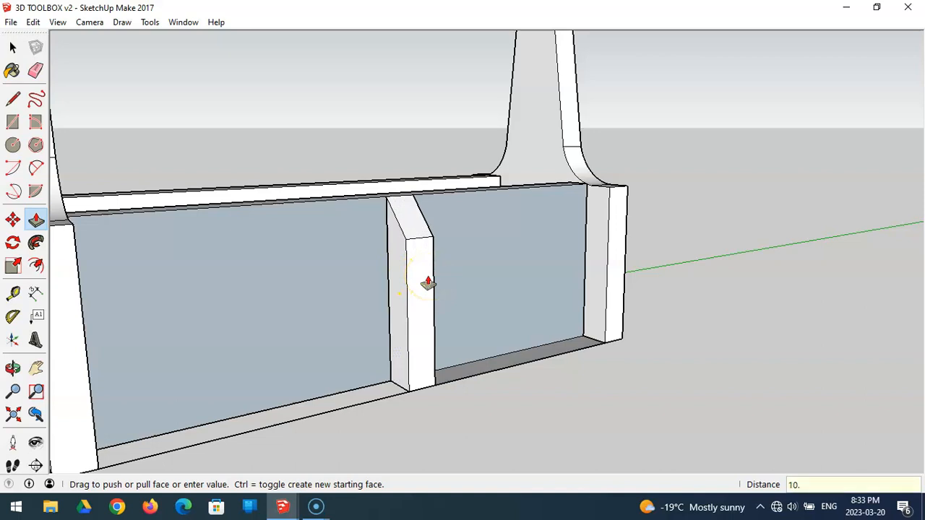
text(10)
key(Return)
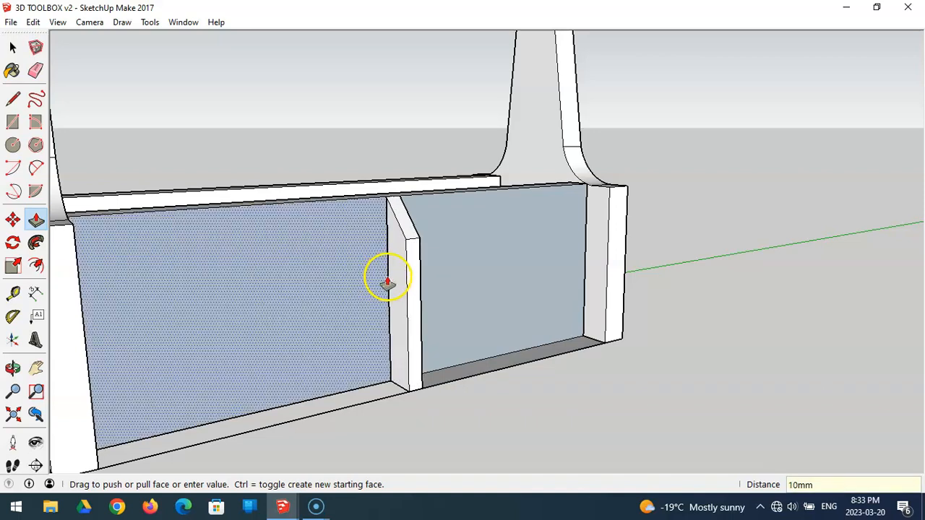
drag(396, 287, 387, 290)
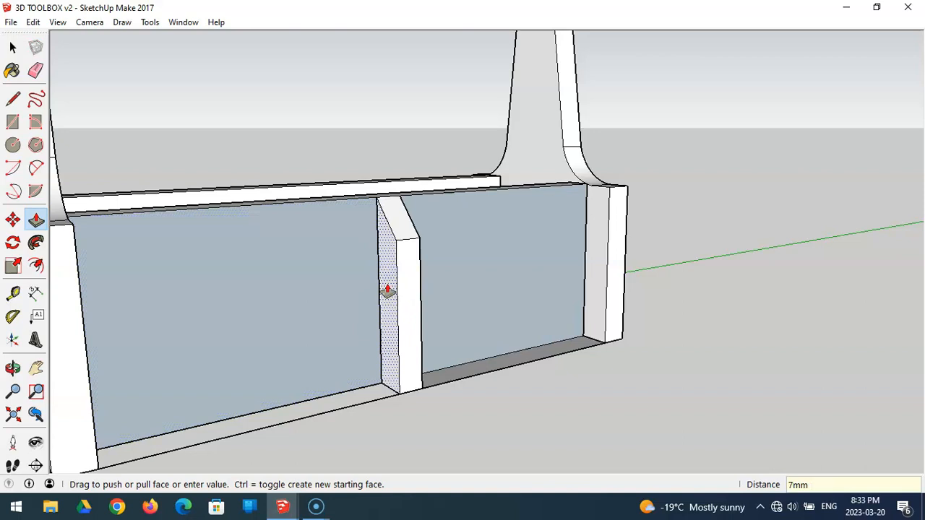
key(Return)
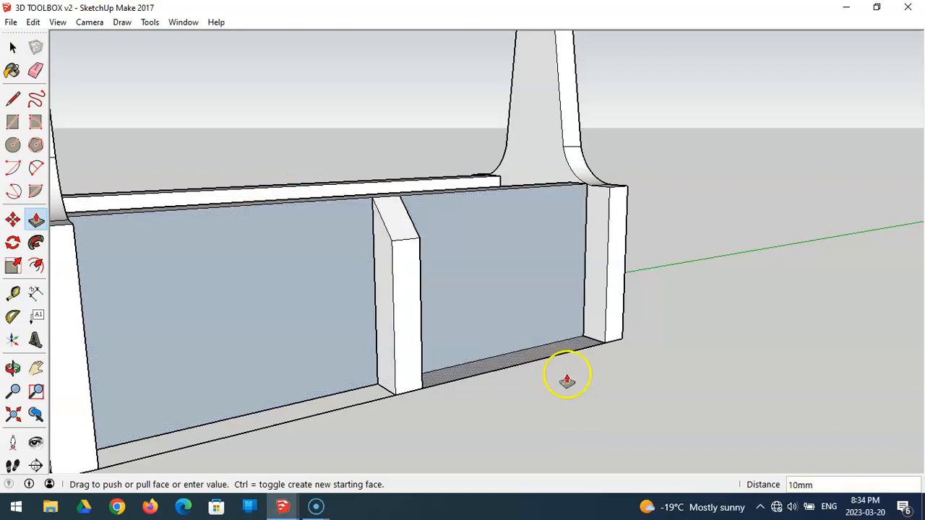
Try to outline a sloped edge on the end panel, starting with a 25 mm line outward from the side board's top corner
key(o)
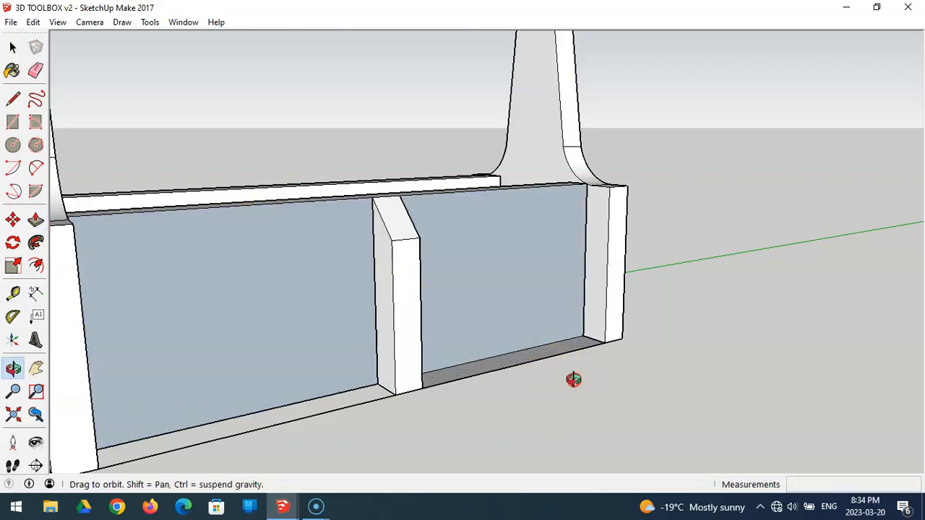
drag(570, 381, 469, 384)
key(p)
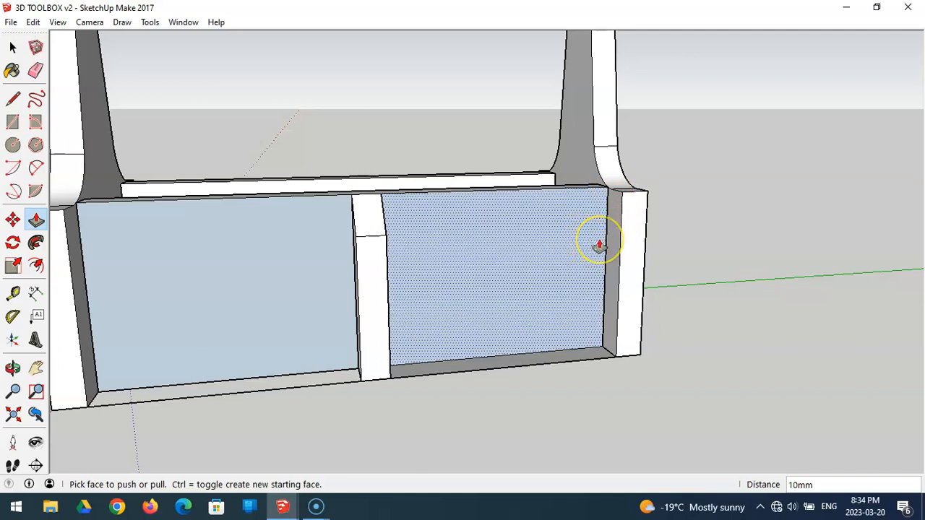
middle_drag(564, 206, 751, 196)
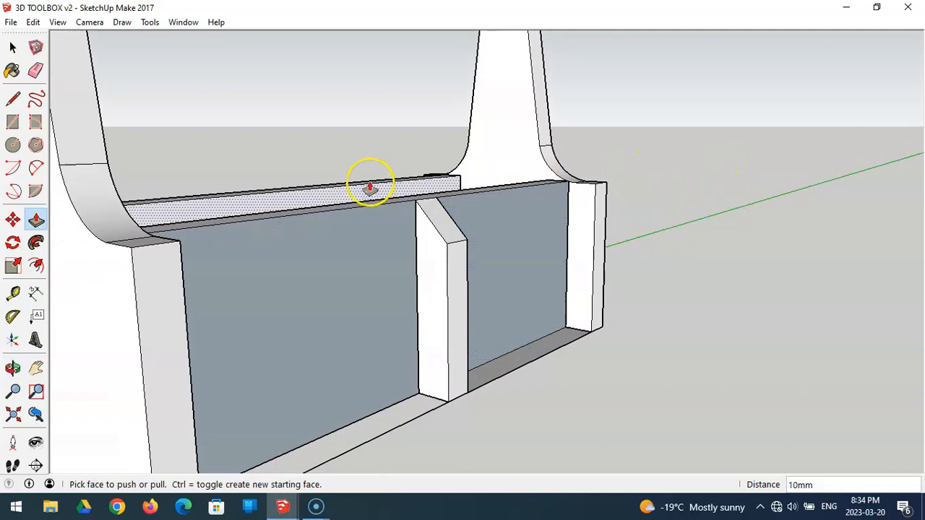
click(13, 99)
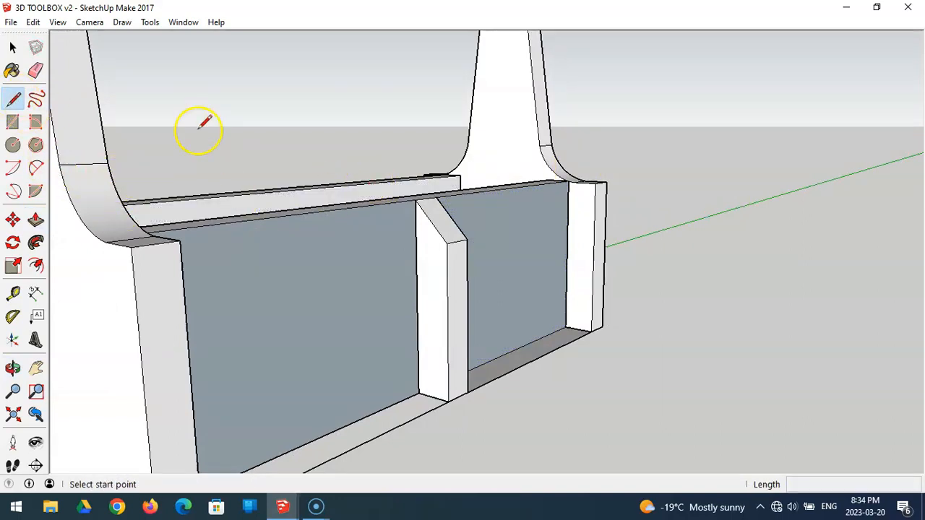
scroll(562, 194, up, 4)
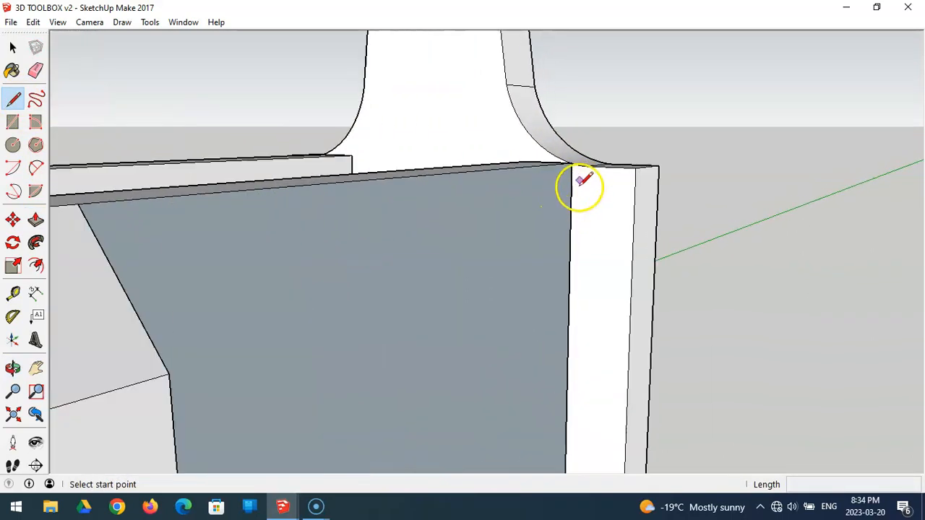
click(575, 164)
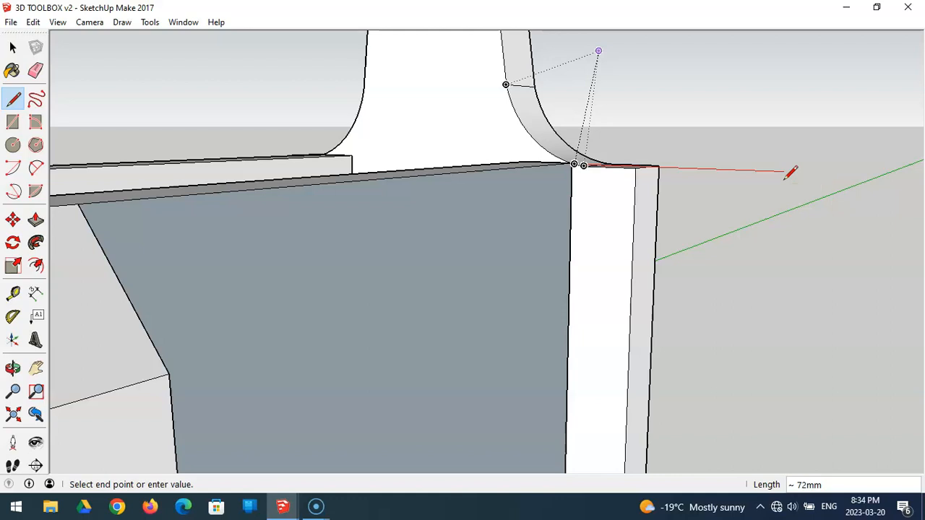
key(Return)
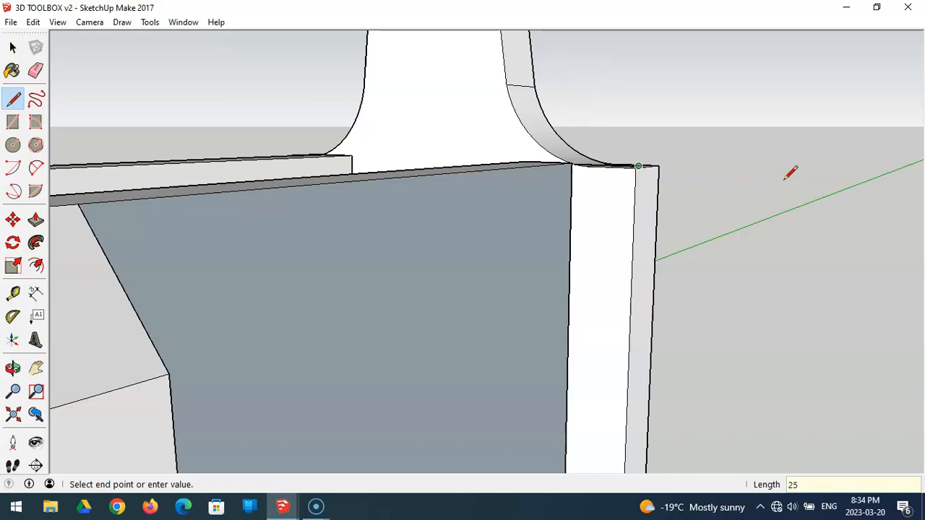
middle_drag(786, 178, 798, 161)
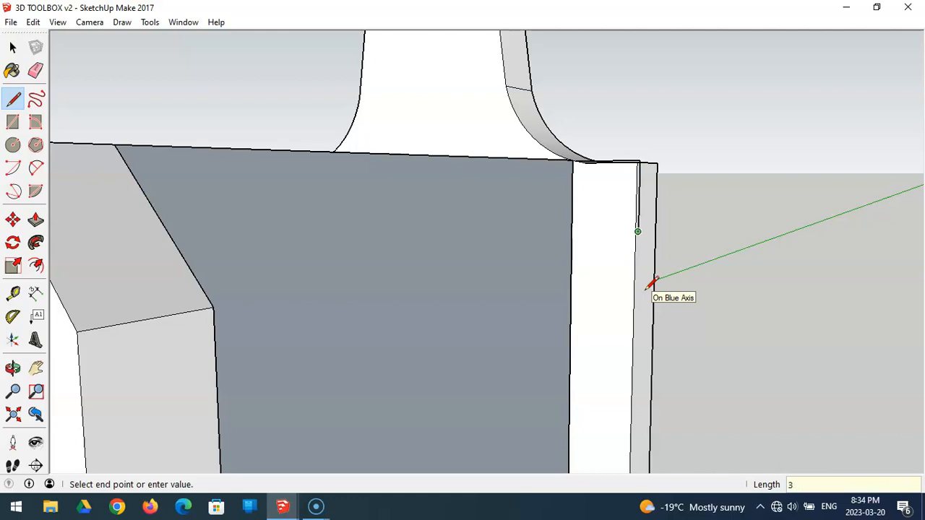
middle_drag(645, 283, 237, 349)
middle_drag(454, 293, 904, 326)
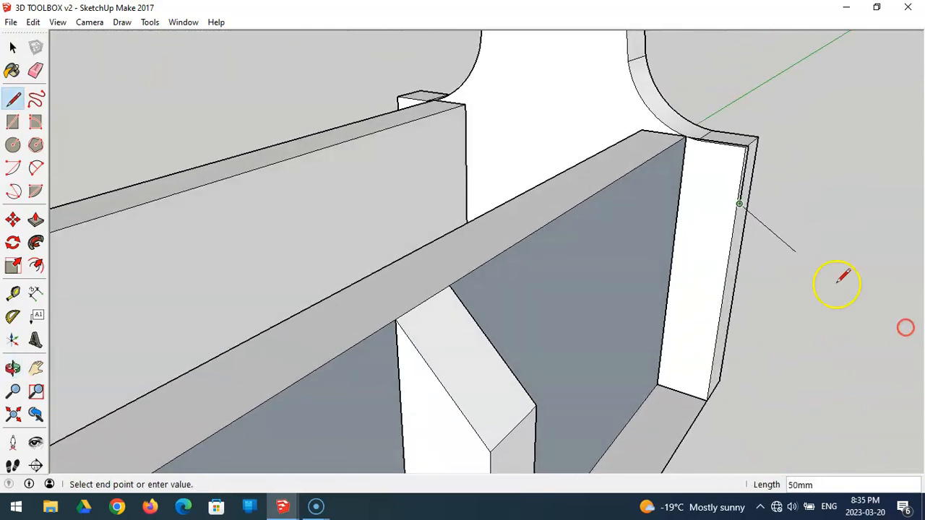
Undo the trial lines drawn at the end panel's upper outer corner
scroll(712, 140, up, 3)
scroll(694, 145, up, 2)
scroll(688, 146, up, 2)
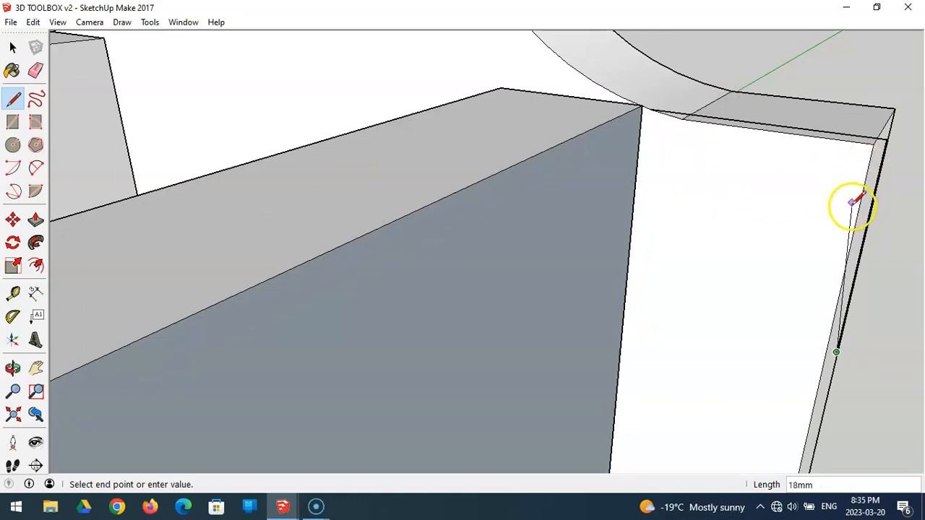
key(ctrl+z)
key(ctrl+z)
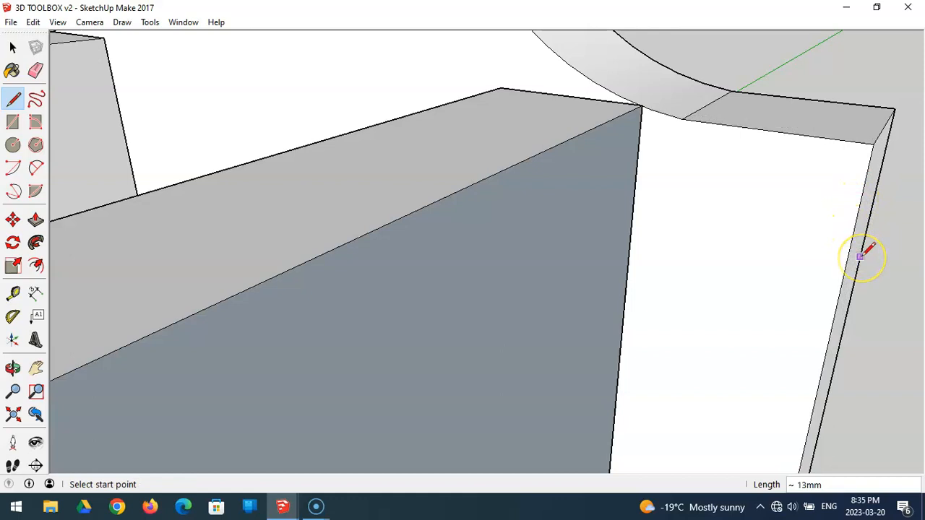
Draw a horizontal line from the lower outer corner of the divider's slope across to the end panel's outer edge
scroll(861, 254, down, 2)
middle_drag(861, 254, 659, 200)
click(20, 103)
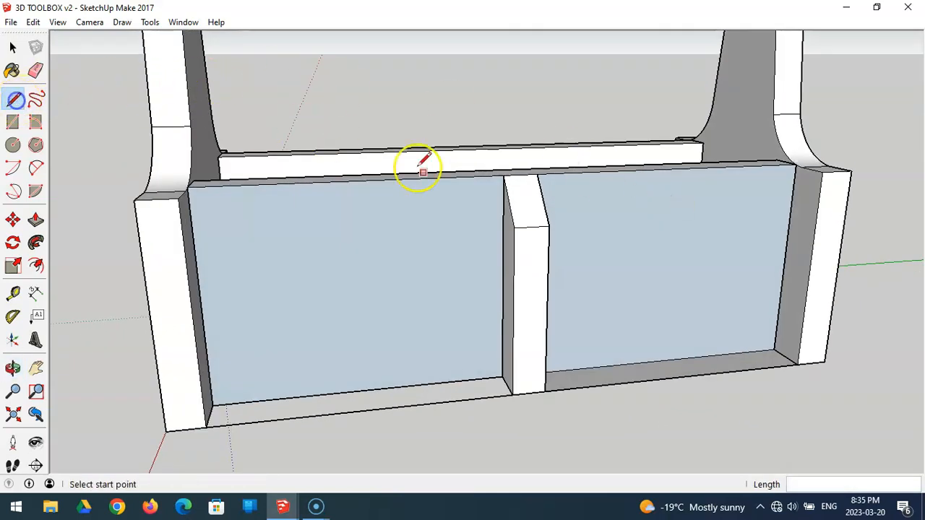
click(549, 226)
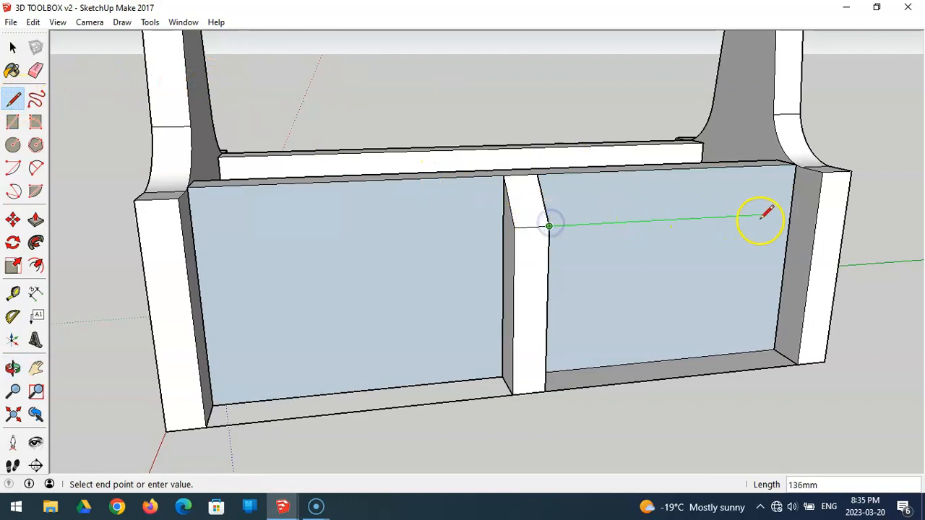
click(817, 210)
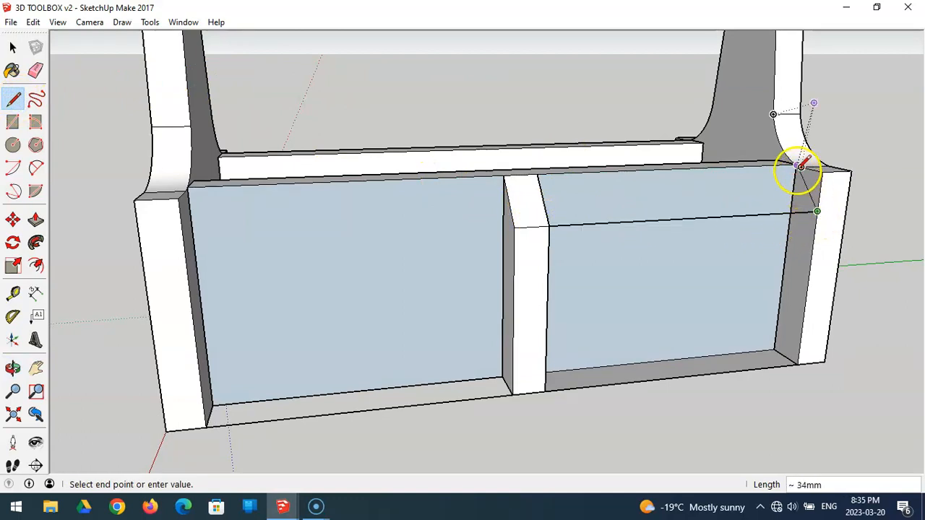
Try to close the sloped tray face with a diagonal on the end panel and a line along the side board's top edge
click(537, 174)
click(547, 223)
middle_drag(550, 226, 850, 232)
scroll(723, 155, up, 5)
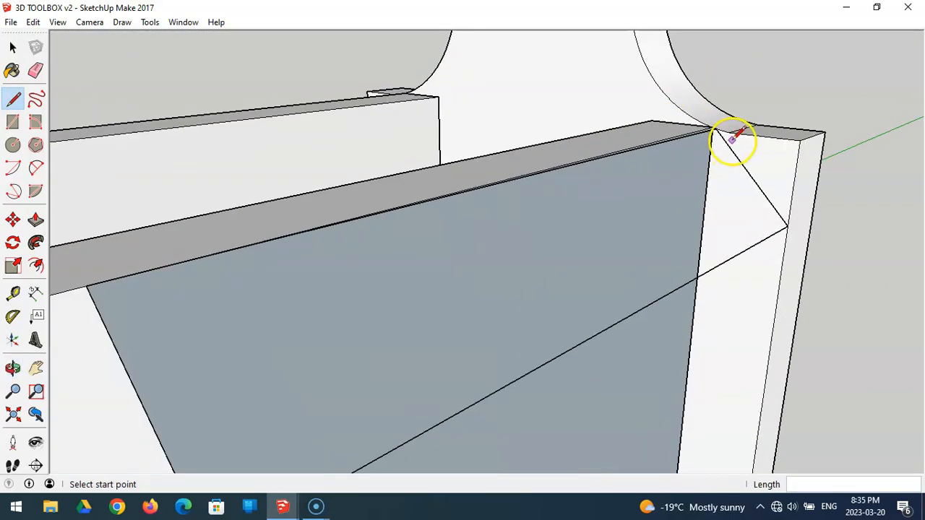
key(ctrl+z)
click(737, 167)
key(ctrl+z)
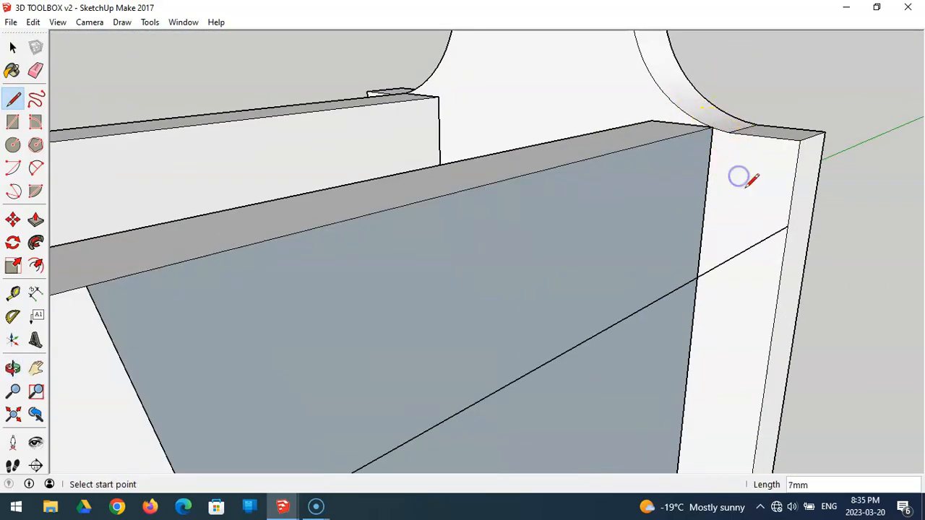
Draw a diagonal from the horizontal line's outer end to the side board's top corner, and a vertical down the end panel to the floor edge
click(787, 226)
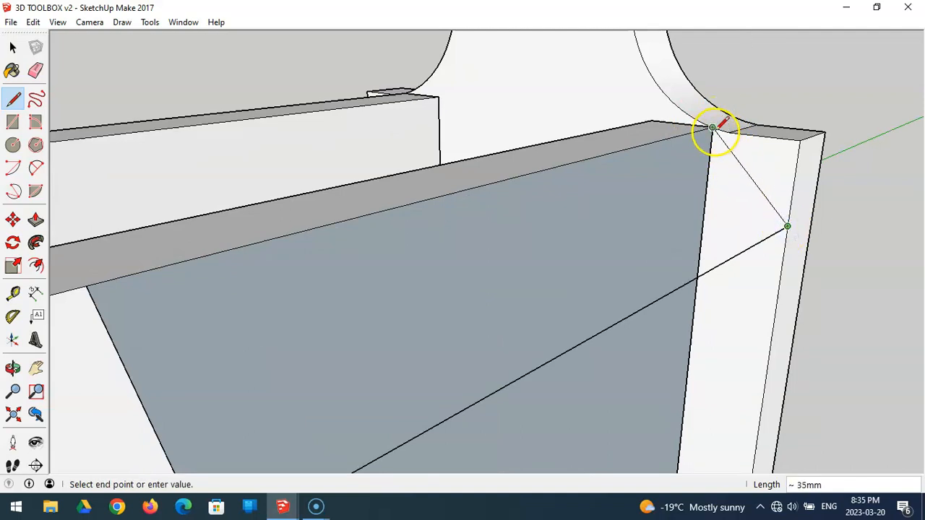
click(712, 130)
middle_drag(723, 181, 721, 209)
scroll(689, 178, down, 2)
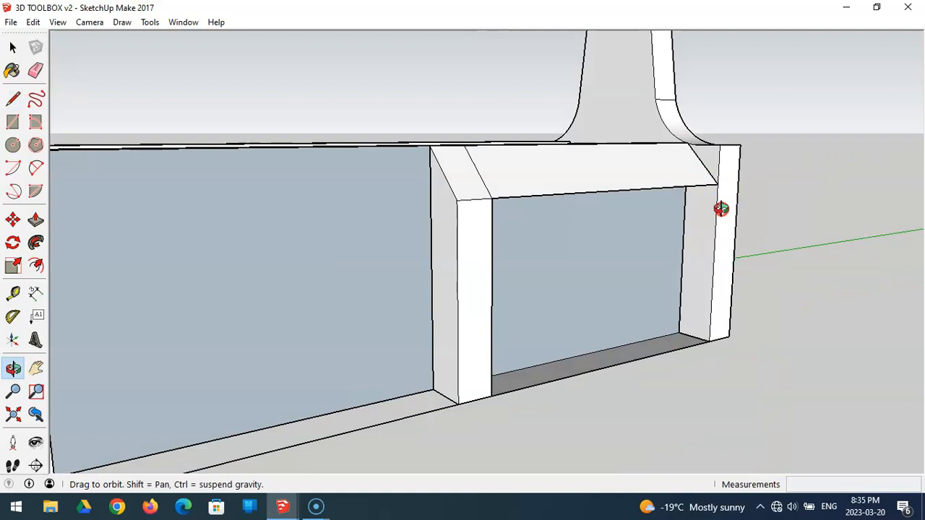
key(l)
click(718, 184)
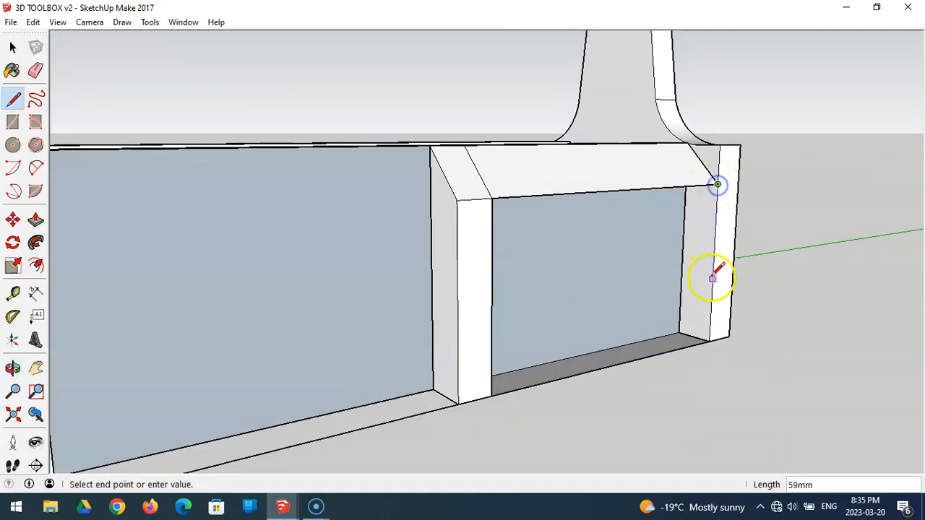
click(710, 338)
Draw a slope line of about 35 mm starting 10 mm in from the end panel, and a 101 mm vertical from its lower end to the floor edge
middle_drag(727, 272, 553, 302)
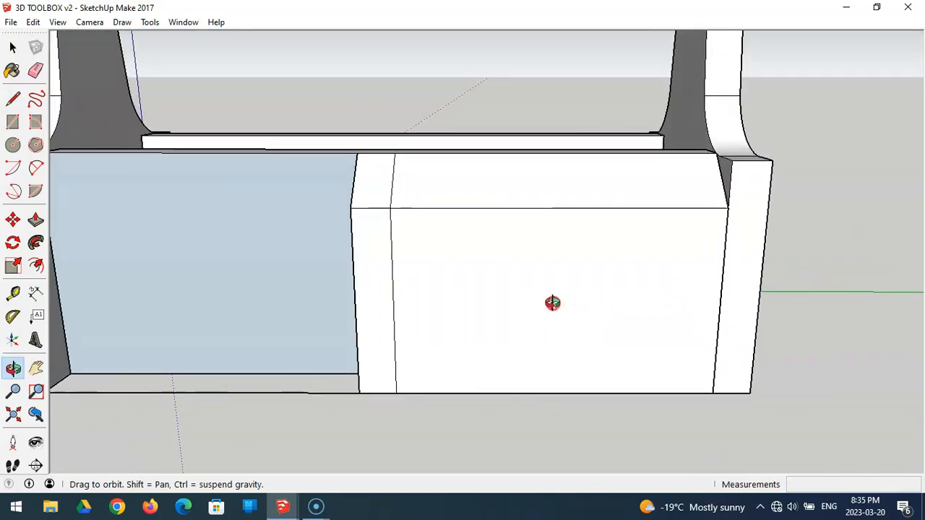
key(l)
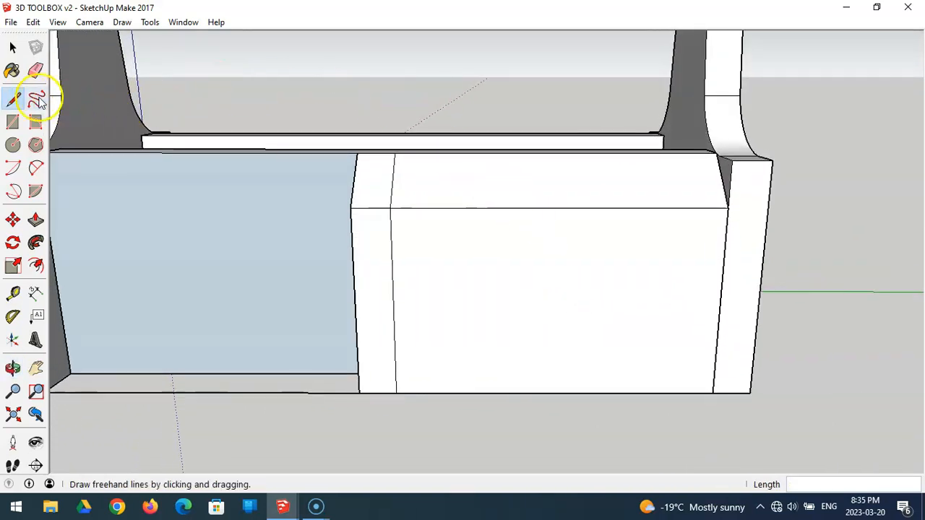
click(716, 152)
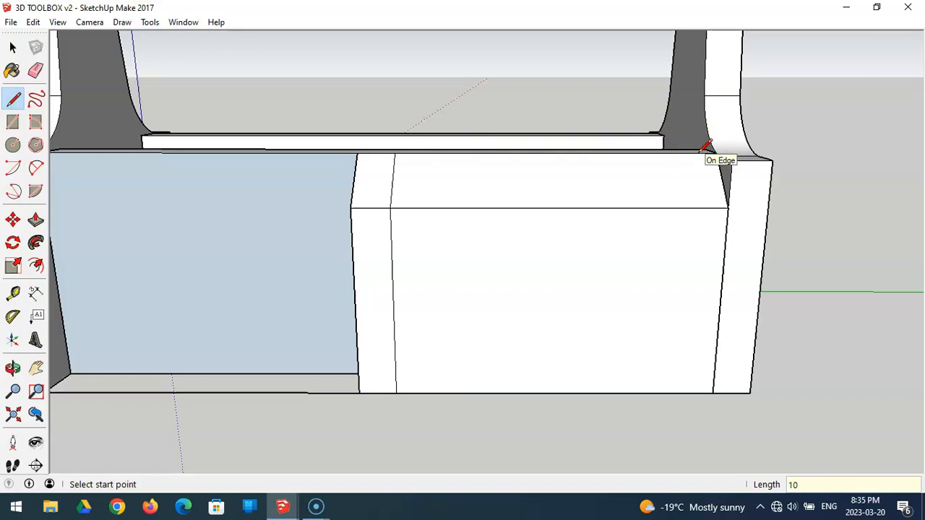
click(708, 207)
middle_drag(708, 207, 772, 211)
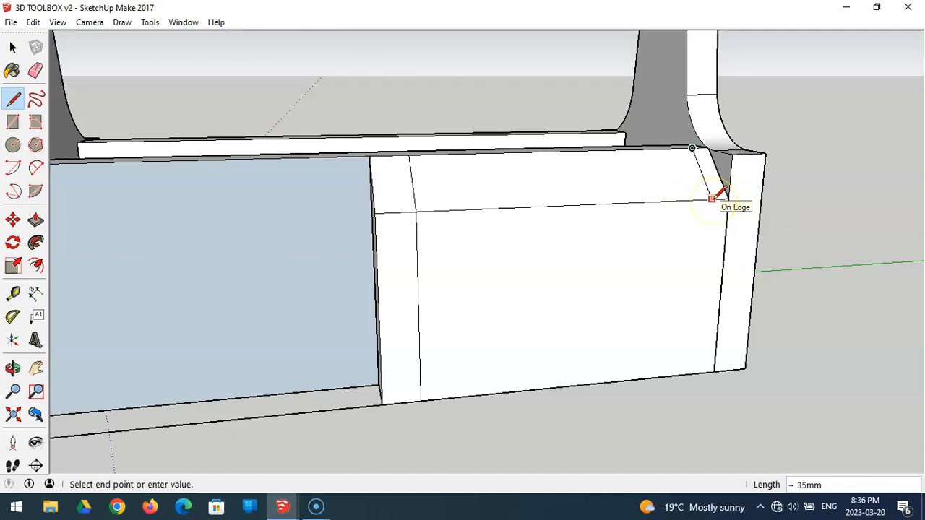
click(712, 199)
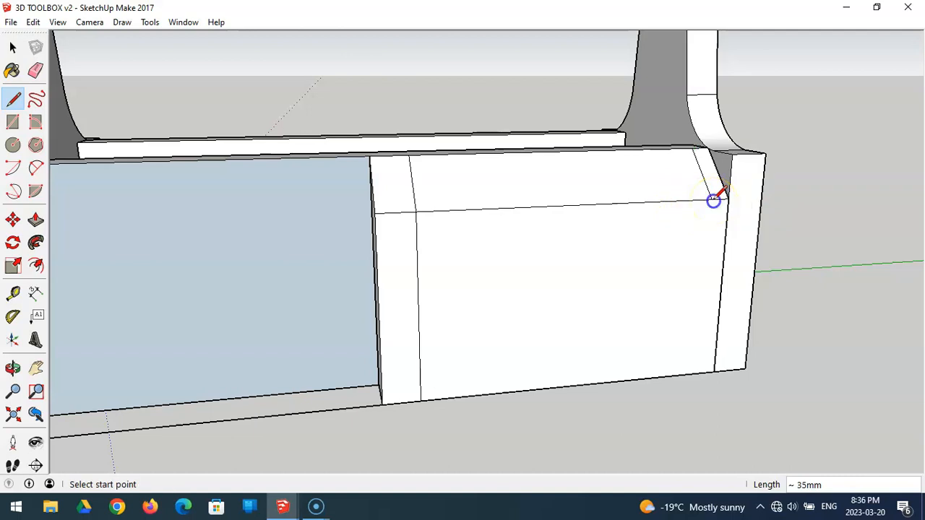
click(698, 373)
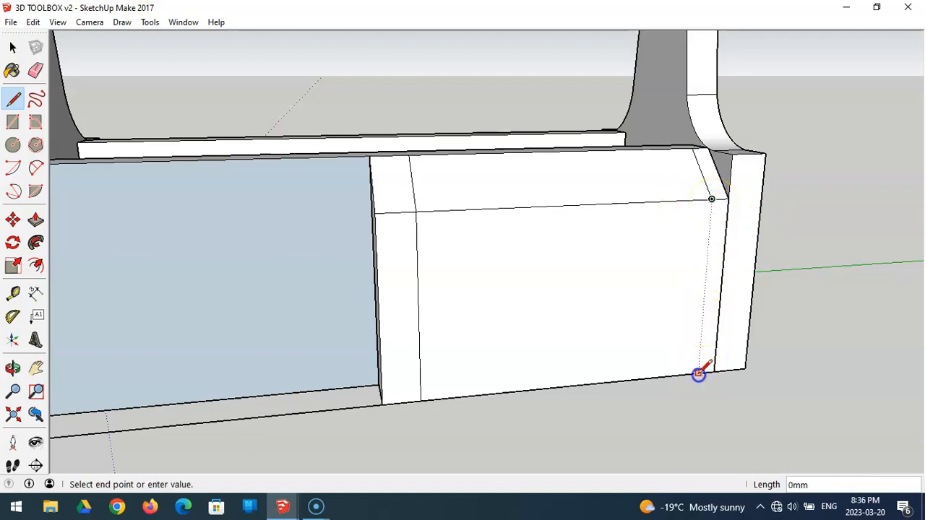
click(713, 201)
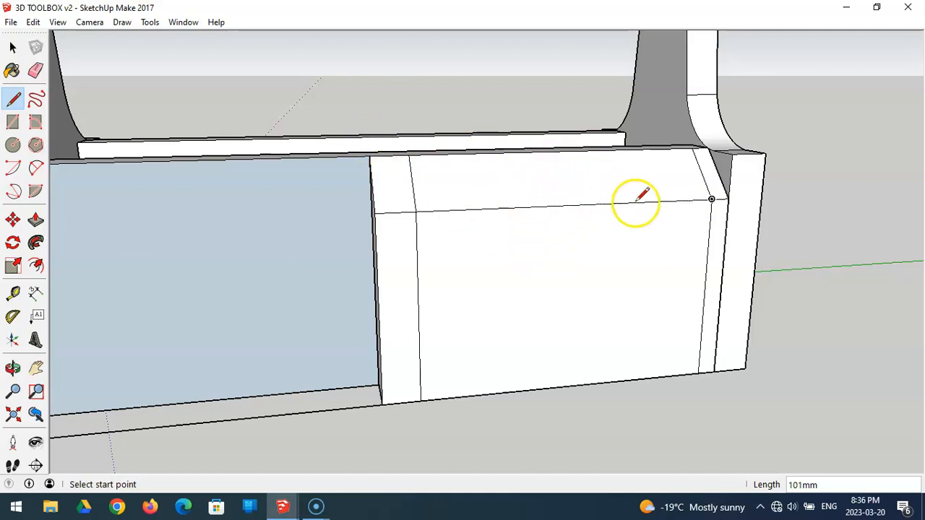
Dimension the distance between the two inner vertical lines on the tray front
middle_drag(644, 207, 579, 227)
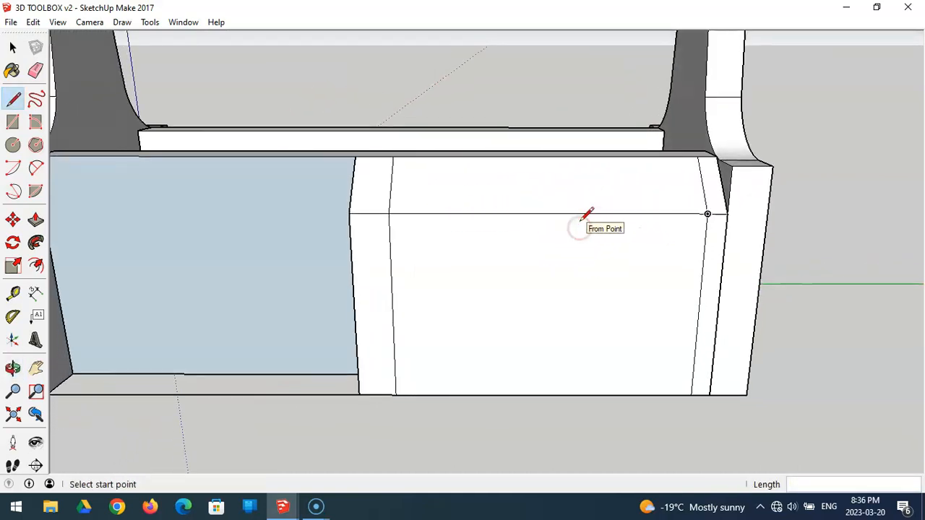
click(36, 294)
click(36, 294)
click(389, 215)
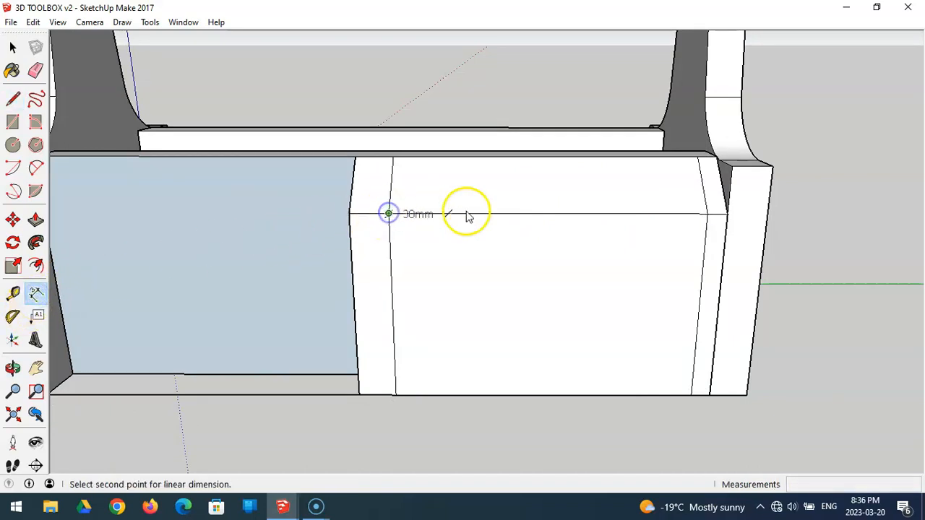
click(708, 215)
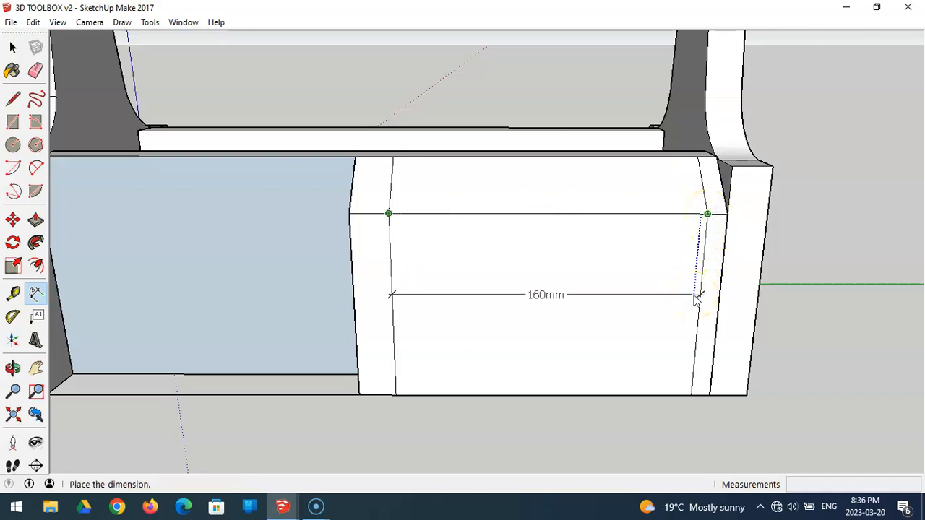
click(695, 298)
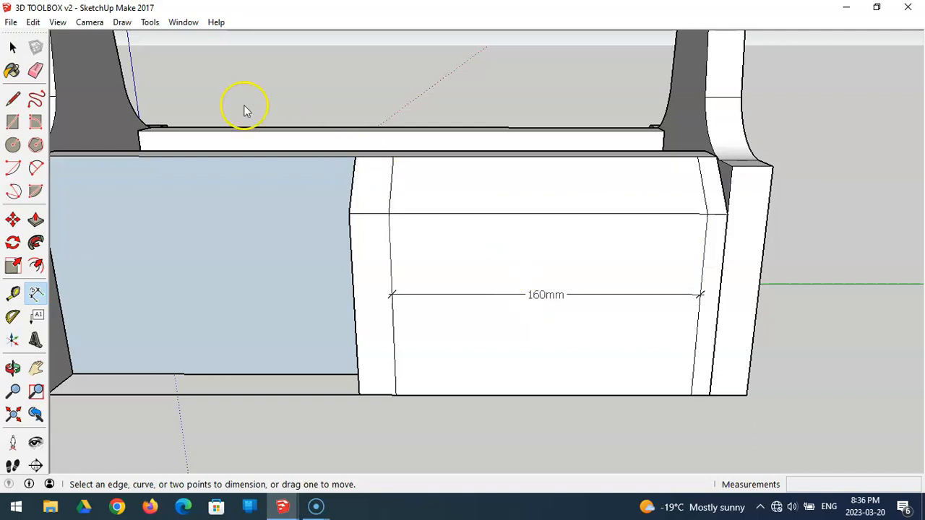
Mark off 40 mm along the fold line from the end panel's inner vertical and draw a slope line up to the side board's top edge
click(17, 98)
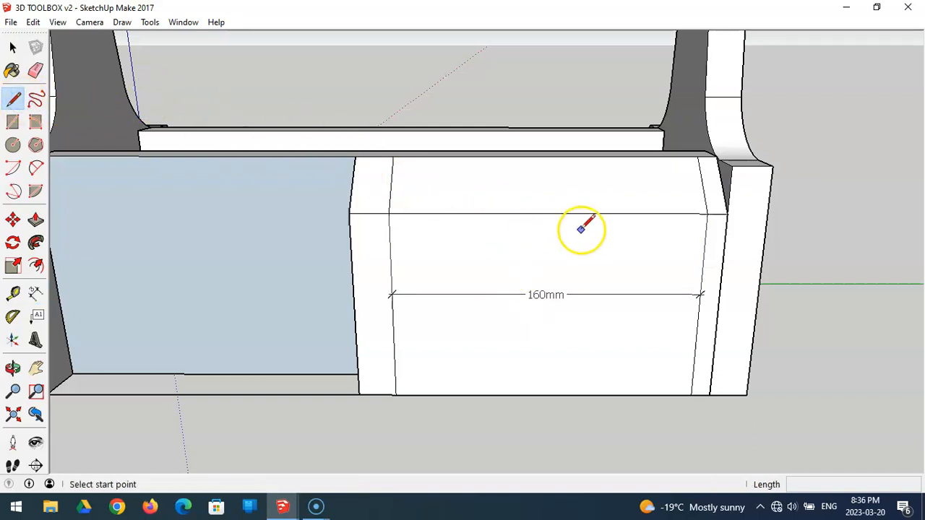
click(708, 213)
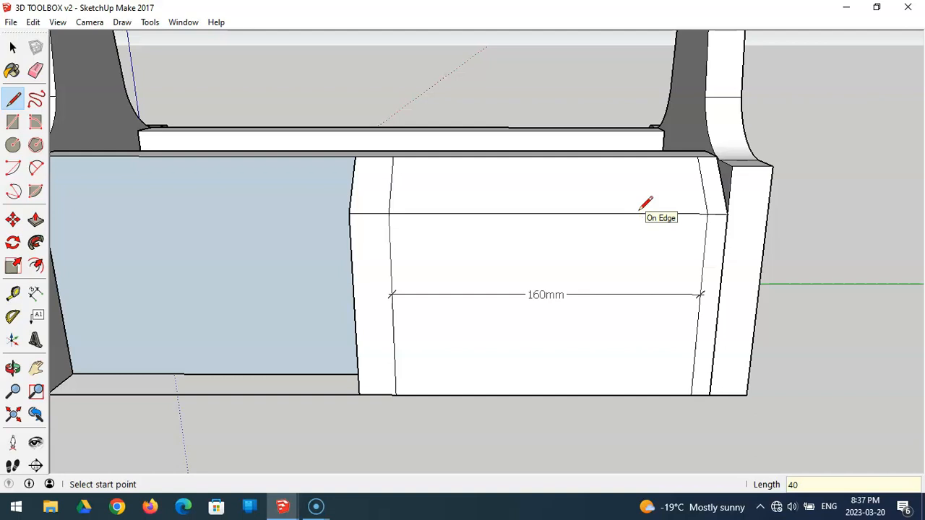
click(627, 213)
click(620, 161)
middle_drag(618, 158, 657, 200)
Draw a vertical from the new slope line's lower end down to the floor edge, redrawing it after the overlong attempt
click(640, 225)
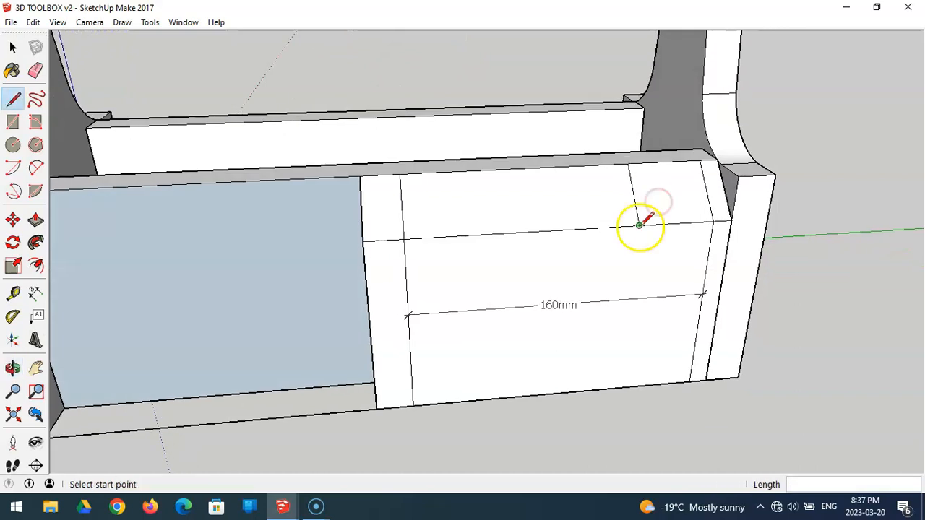
click(623, 386)
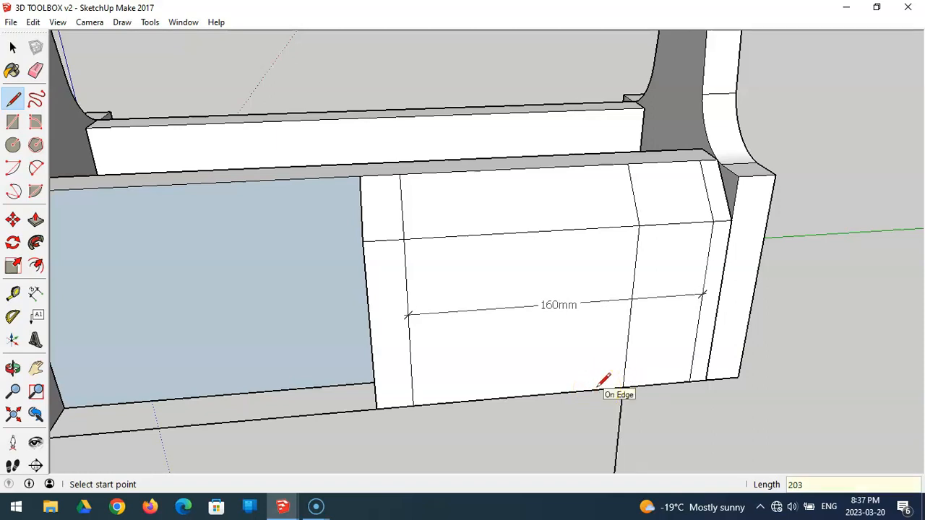
click(628, 327)
click(625, 343)
key(Escape)
click(639, 225)
click(622, 385)
Mark the divider's 20 mm thickness along the floor edge, then draw its 101 mm vertical and a slope line of about 35 mm to the top edge
click(576, 382)
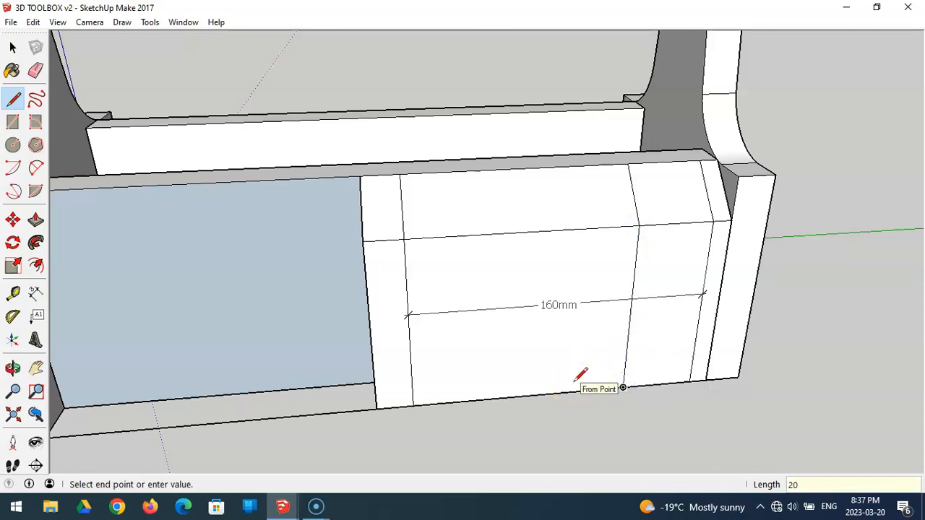
click(589, 390)
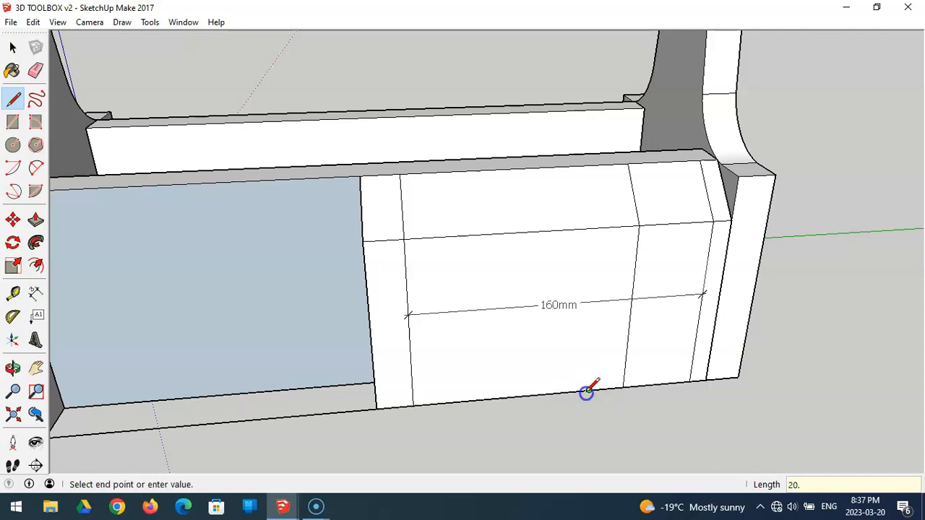
click(595, 227)
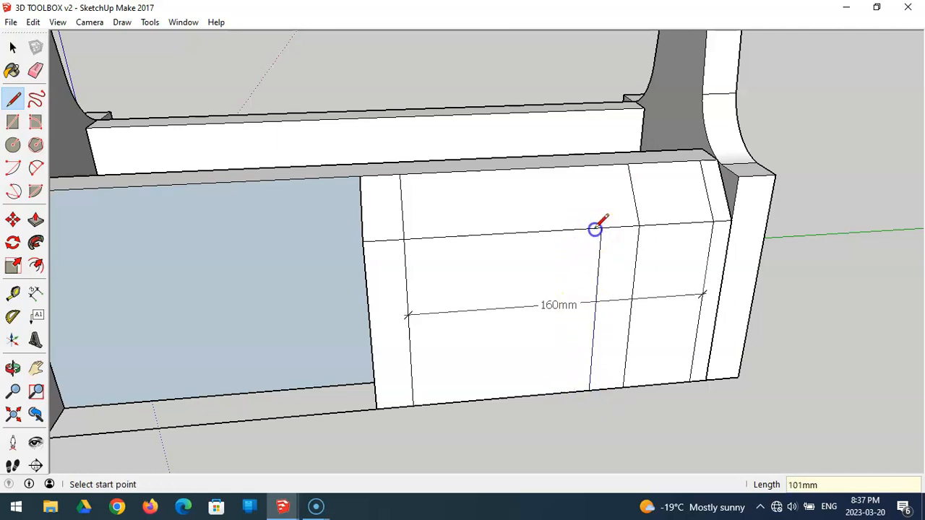
click(600, 228)
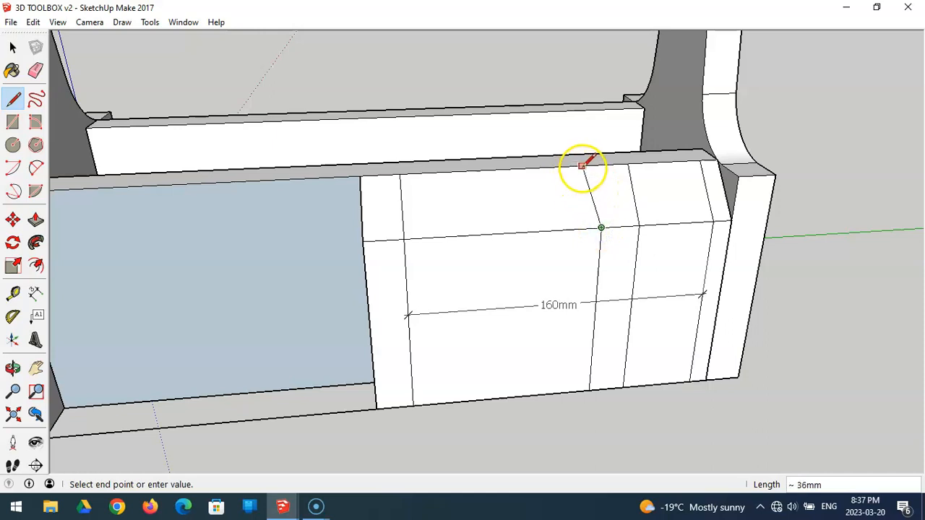
click(591, 165)
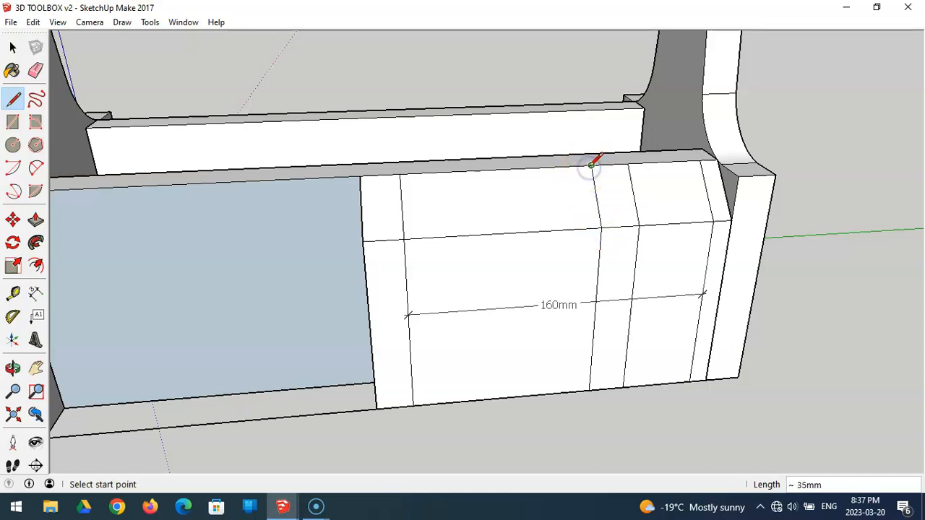
Erase the fold line segment between the new divider and the end strip to open the compartment, and erase the front dimension
click(35, 70)
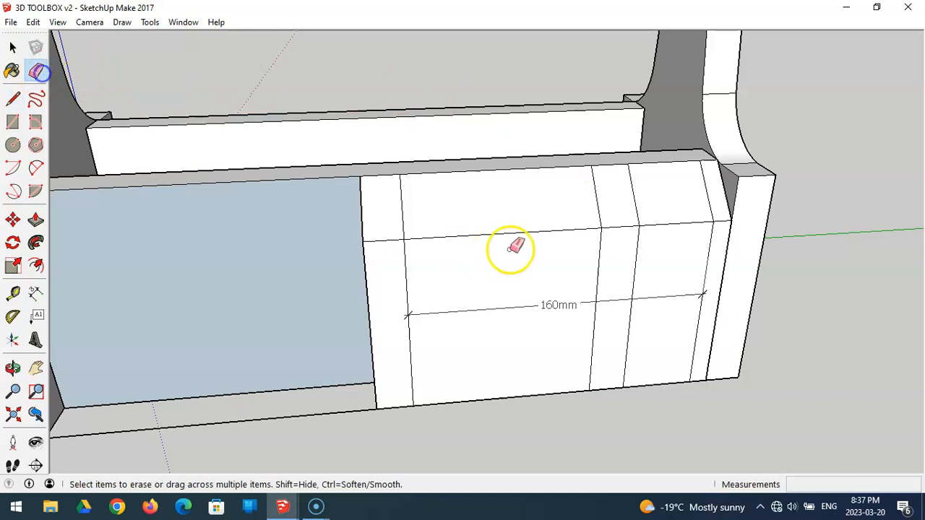
click(670, 223)
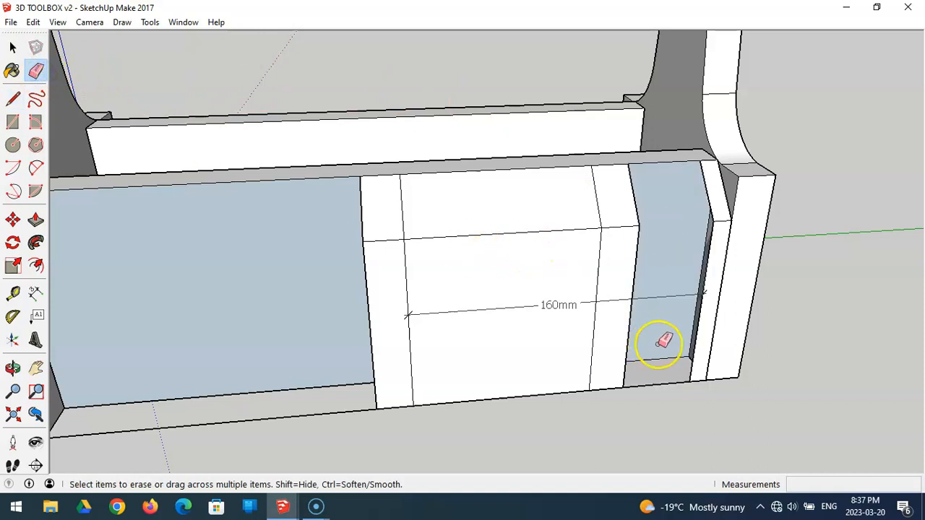
click(676, 294)
Close the end strip's inner side with a 25 mm line across the floor and a vertical up to the side board's top edge
mouse_move(635, 284)
middle_down()
mouse_move(671, 285)
mouse_move(673, 266)
middle_up()
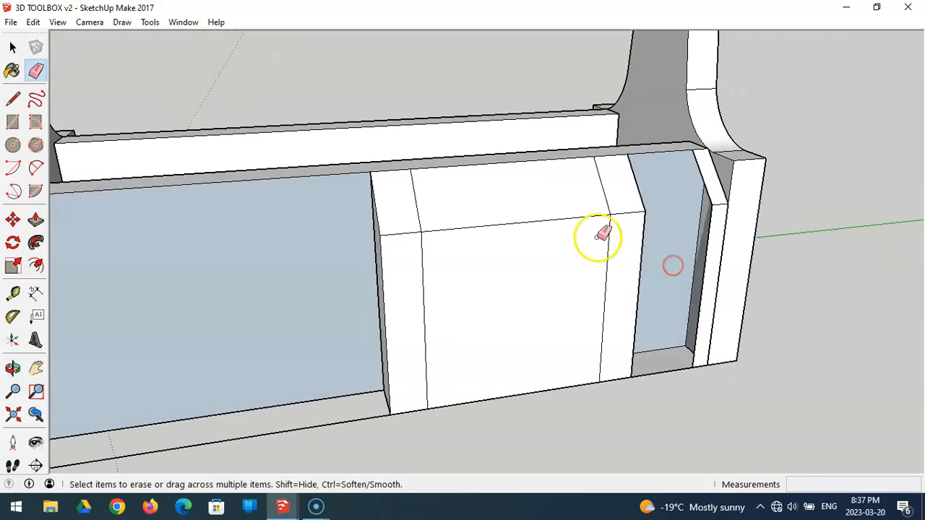
click(13, 98)
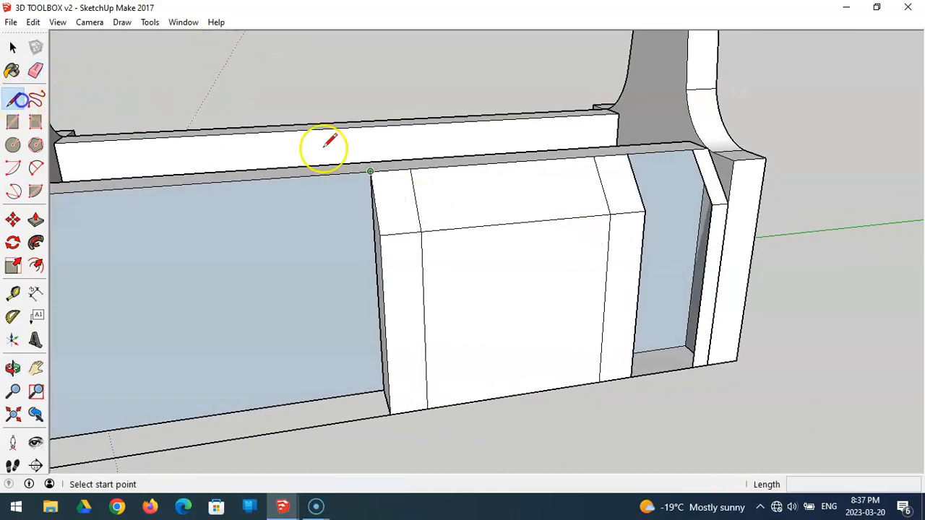
click(675, 351)
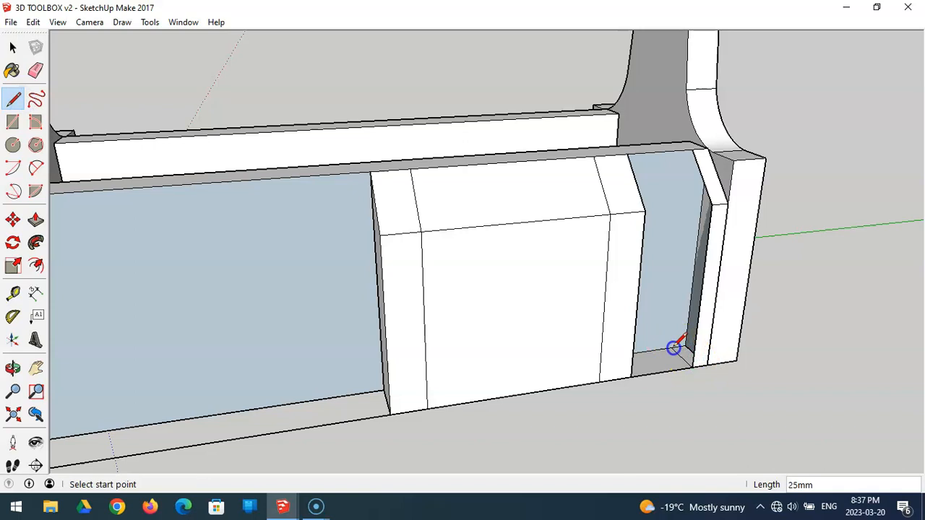
click(685, 154)
Close the divider's side facing the opened compartment with a 25 mm floor line and a vertical up the side board to the top edge
middle_drag(700, 261, 398, 293)
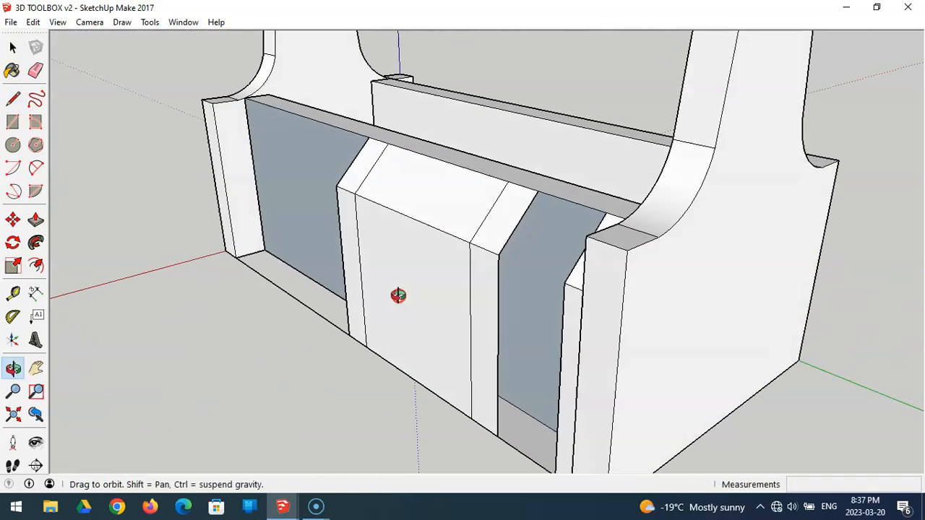
scroll(502, 432, up, 3)
click(499, 434)
click(542, 408)
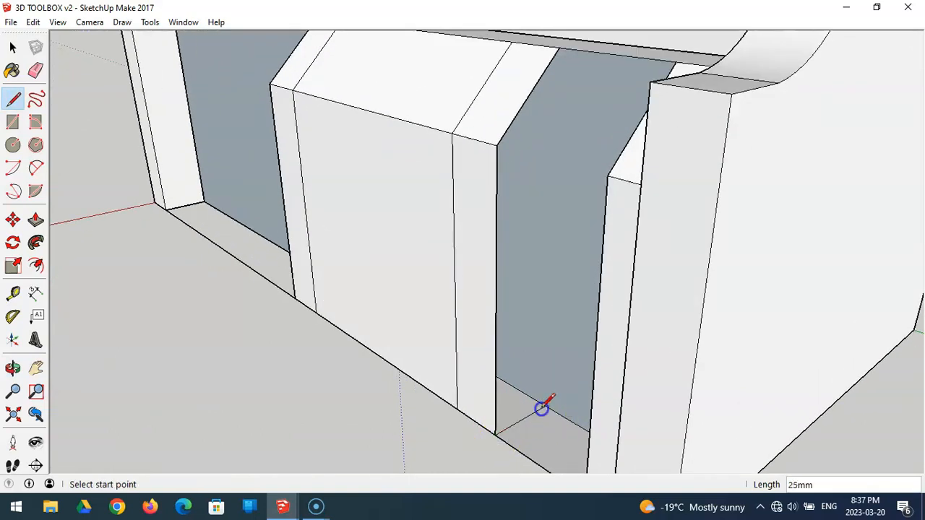
click(544, 405)
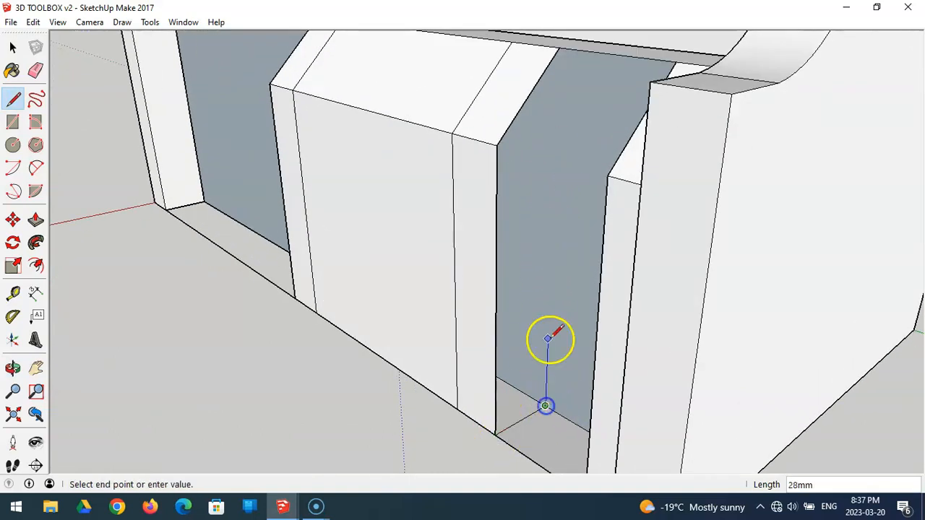
click(561, 52)
Mark off 40 mm along the top edge from the divider's inner slope line and draw a slope line down to the fold line
middle_drag(539, 250, 652, 277)
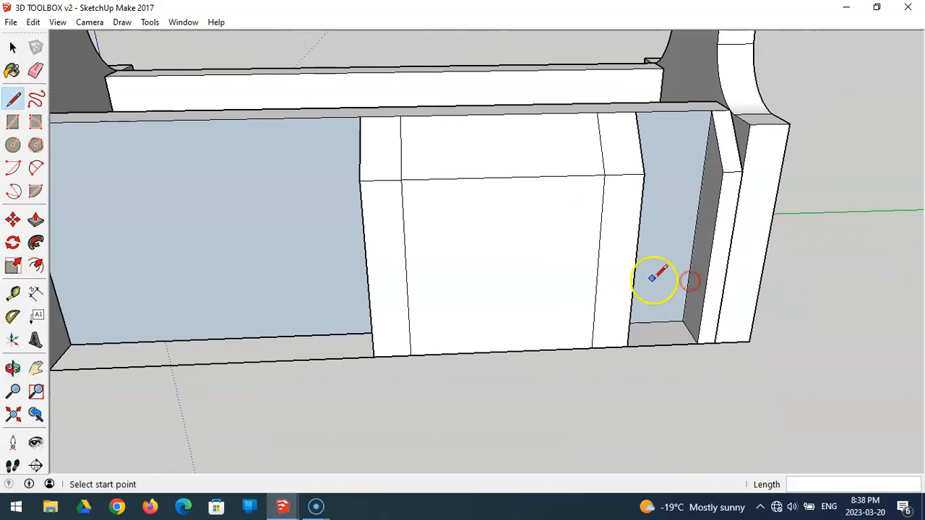
click(13, 99)
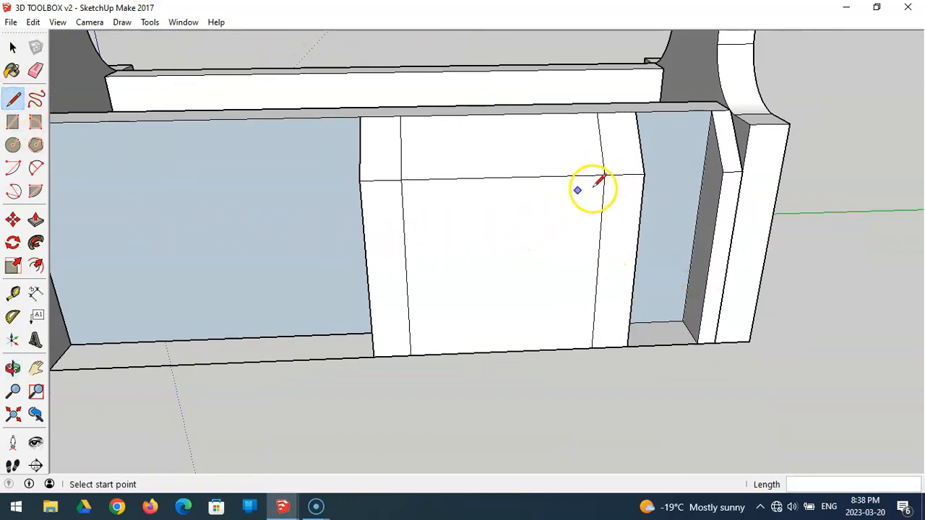
mouse_move(599, 119)
middle_down()
mouse_move(603, 137)
mouse_move(578, 203)
middle_up()
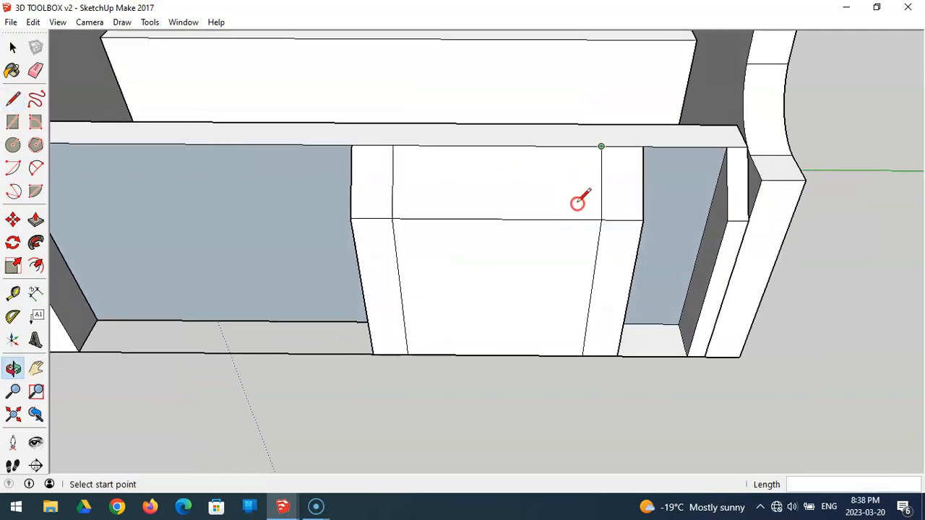
click(601, 146)
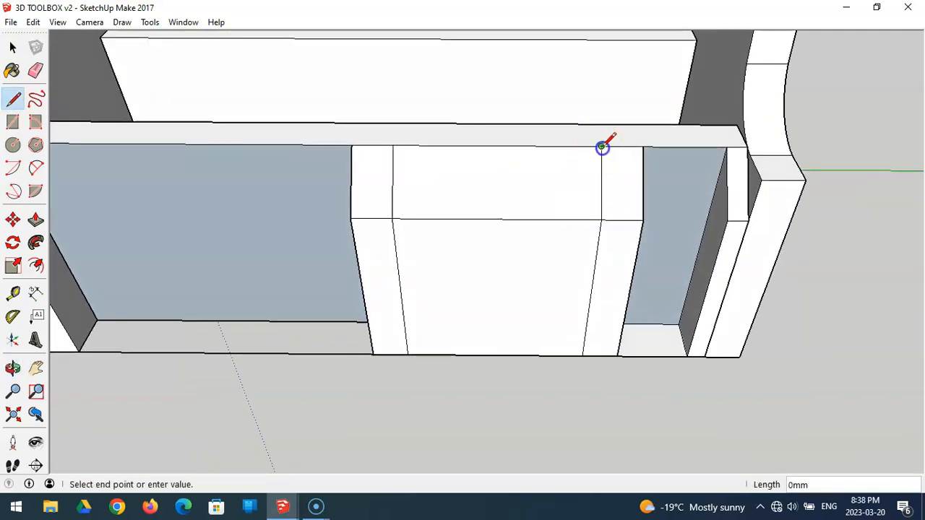
click(518, 145)
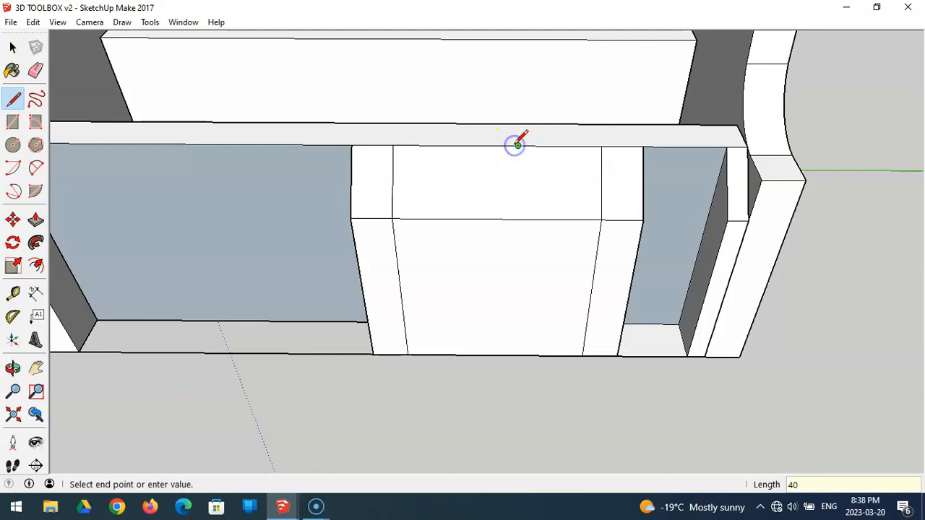
click(518, 219)
Try to draw the vertical from the slope line's lower end to the floor edge and mark off 20 mm for the next divider
drag(518, 219, 509, 354)
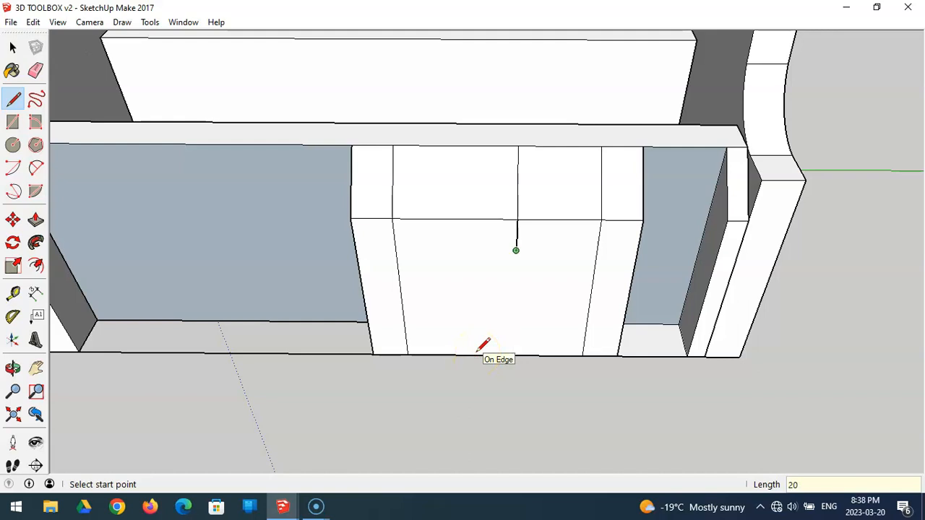
click(474, 346)
key(ctrl+z)
click(516, 220)
click(513, 354)
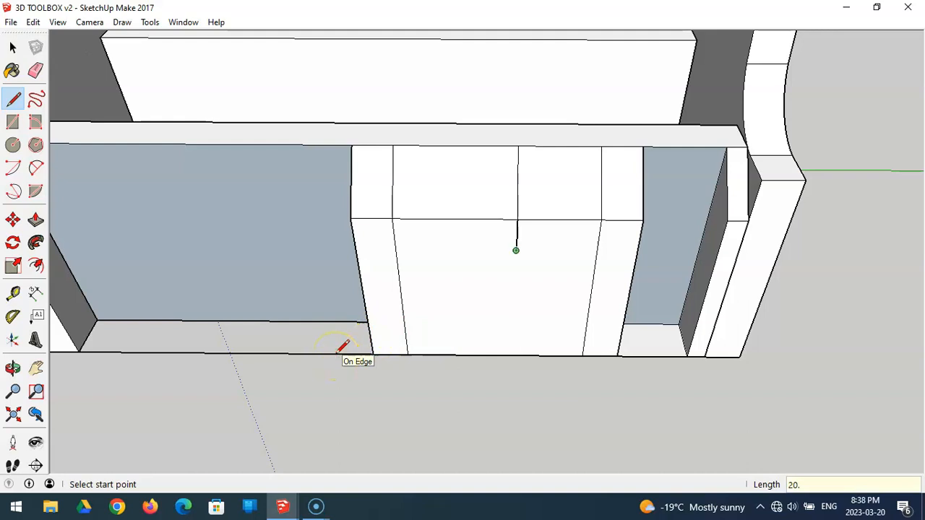
Replace the short stub on the block's front face with a vertical line from the slope's lower edge down to the bottom edge
mouse_move(473, 326)
middle_down()
mouse_move(501, 303)
mouse_move(546, 193)
mouse_move(459, 161)
middle_up()
key(Escape)
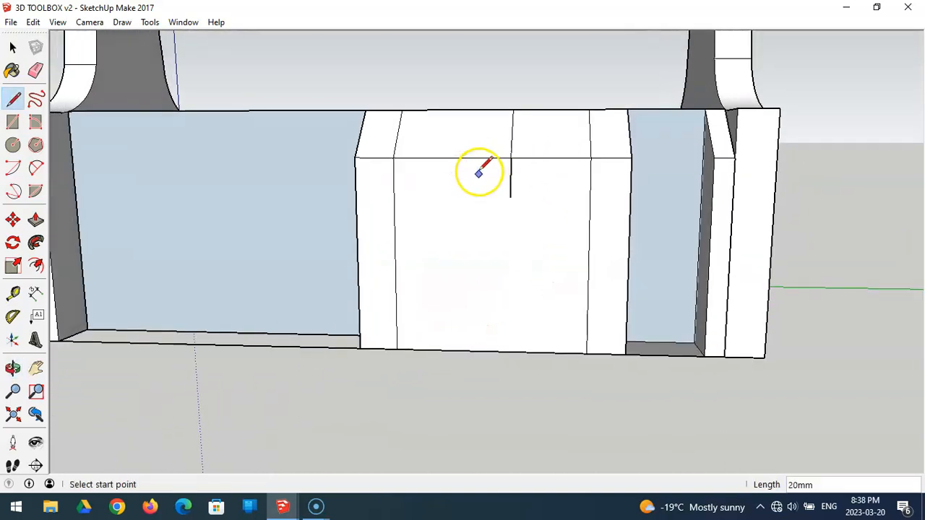
click(510, 157)
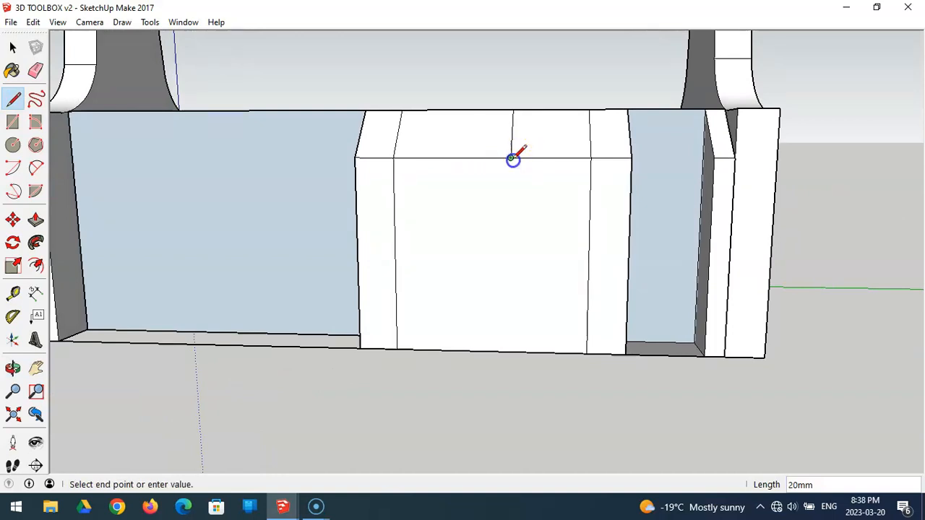
click(511, 352)
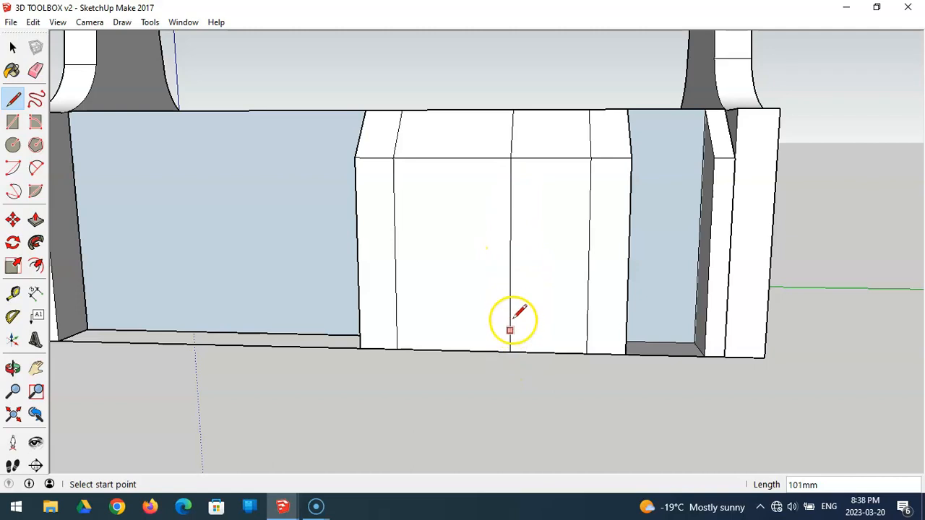
Mark a 20 mm wide divider by drawing its second edge down the front face and up across the sloped face
click(511, 158)
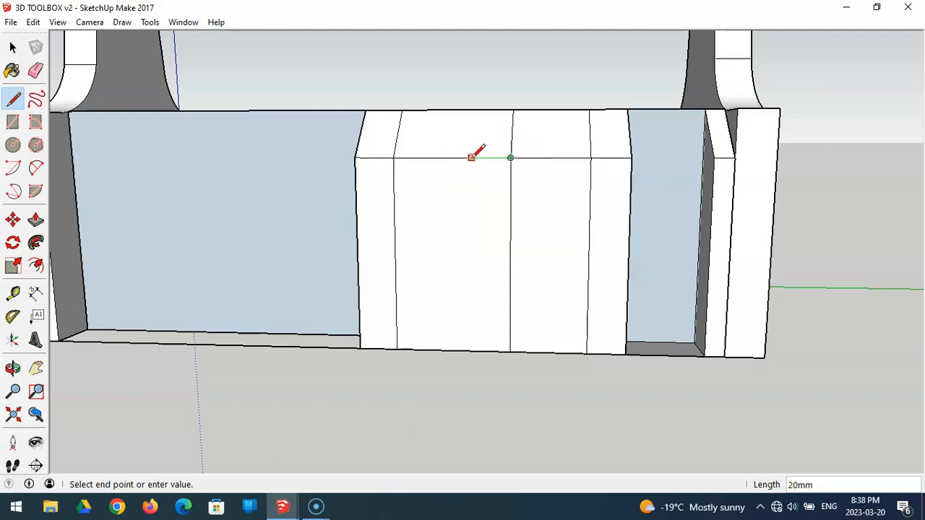
click(471, 158)
click(471, 349)
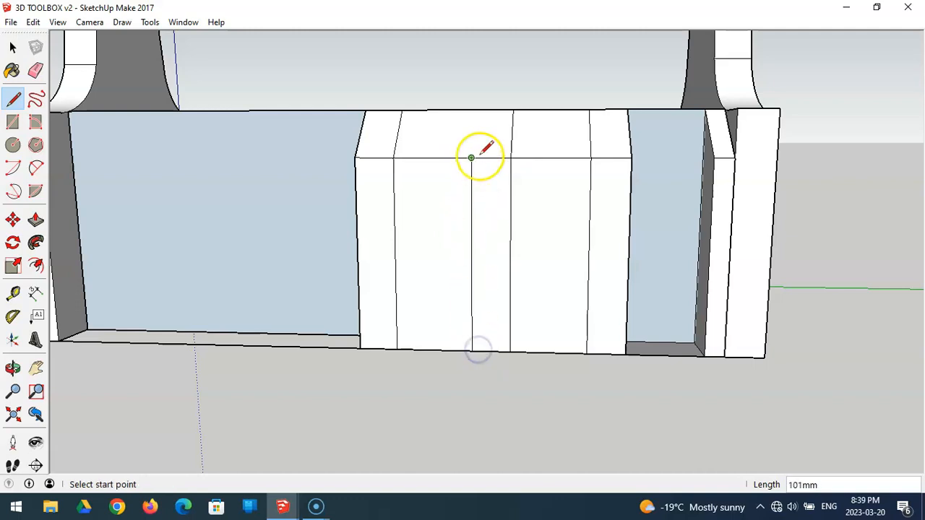
middle_drag(479, 151, 481, 249)
click(470, 198)
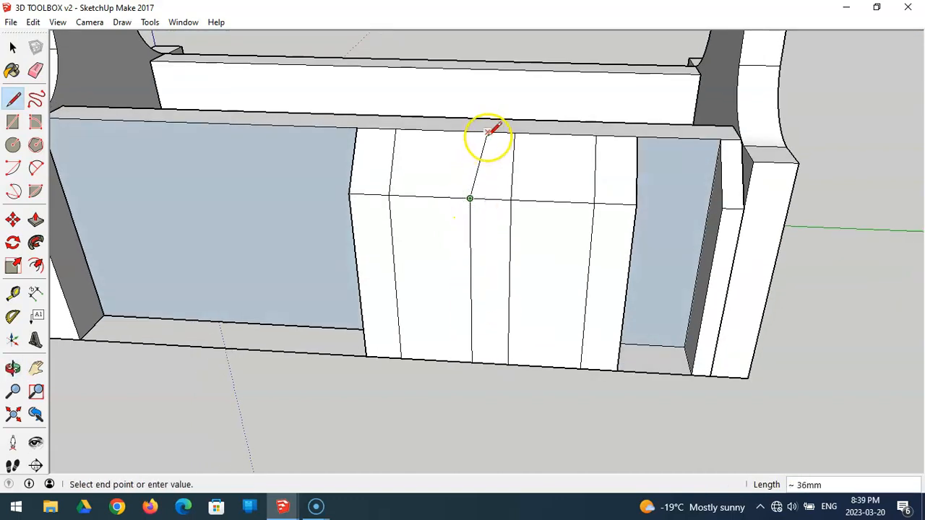
click(474, 132)
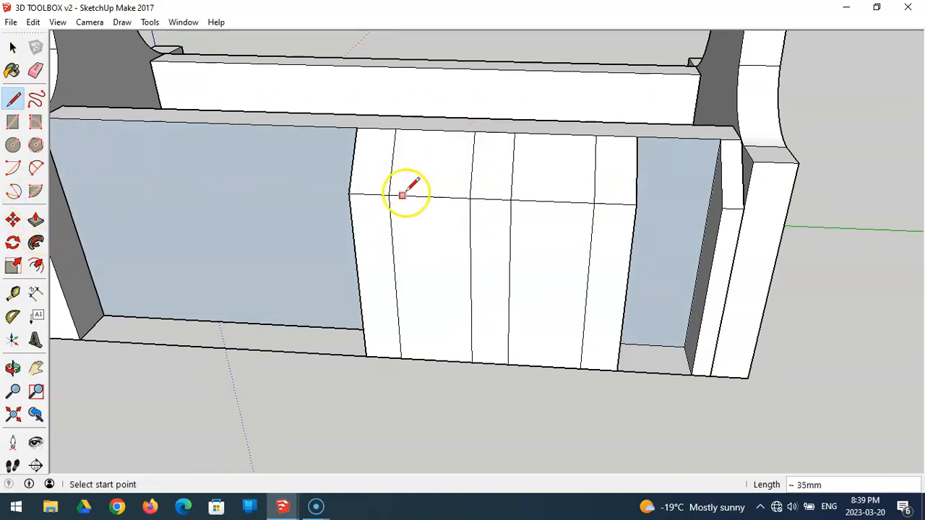
Erase the slope's lower edge segments between the marked dividers to open the two compartments
mouse_move(434, 219)
middle_down()
mouse_move(474, 211)
mouse_move(407, 202)
middle_up()
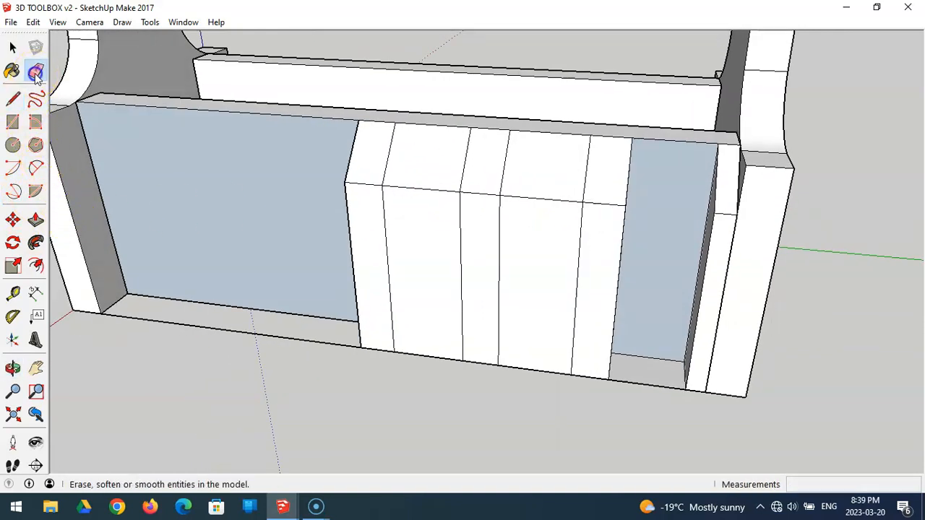
click(35, 73)
click(412, 187)
click(560, 197)
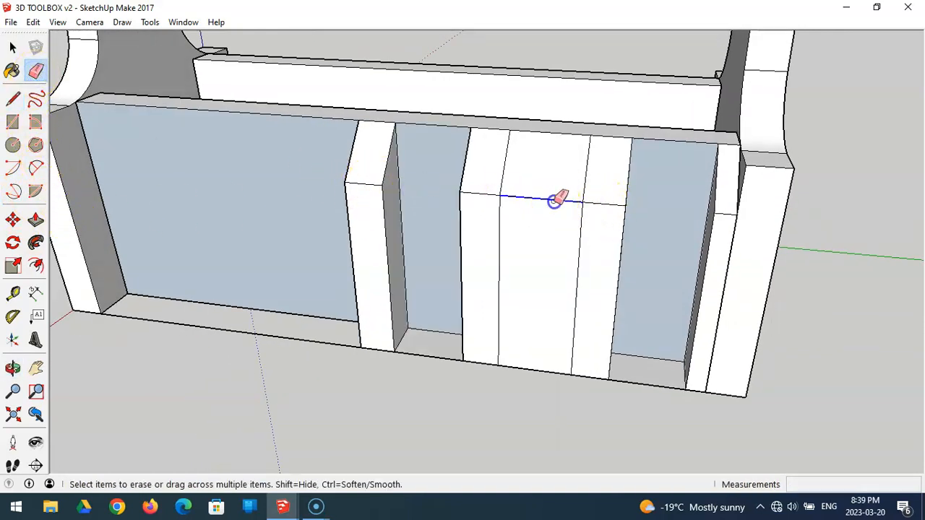
Close the open sides of the two inner dividers with lines along the base to the back panel and vertically up to its top edge
middle_drag(542, 183, 773, 159)
click(22, 103)
click(23, 105)
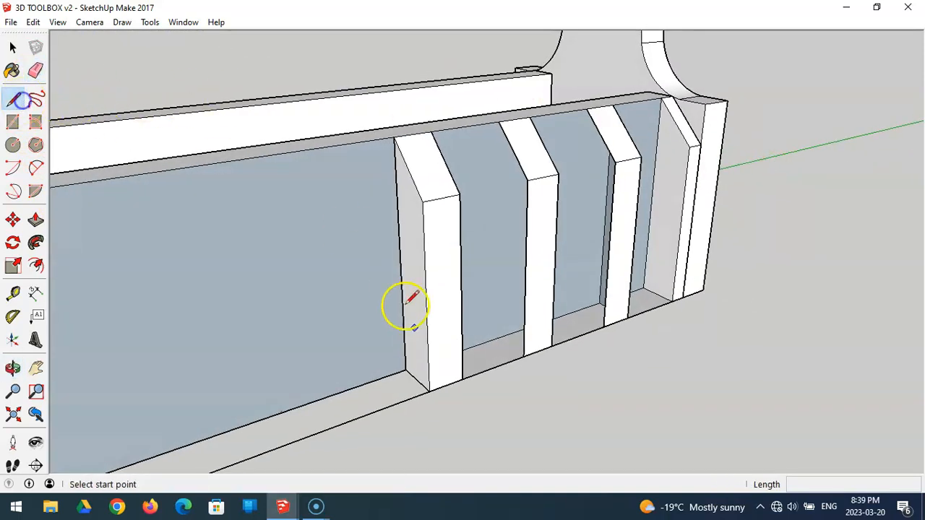
scroll(474, 352, up, 5)
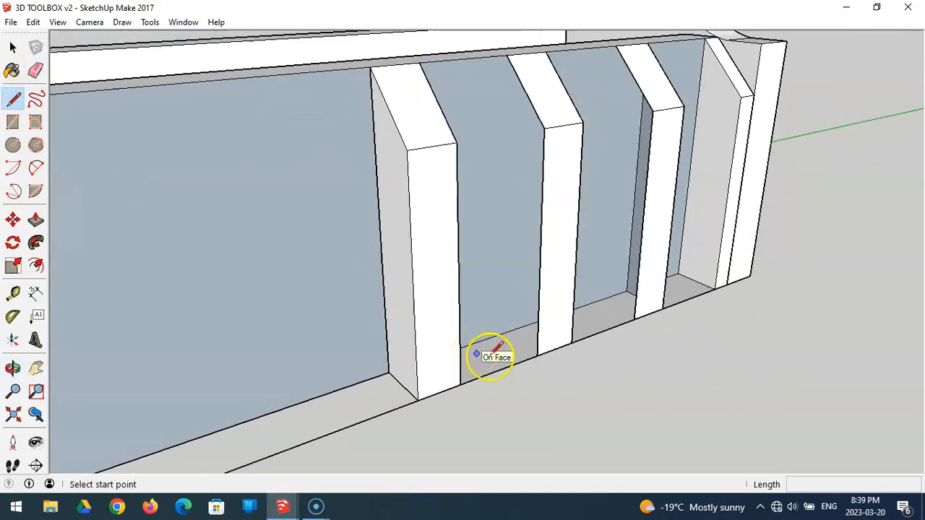
click(536, 354)
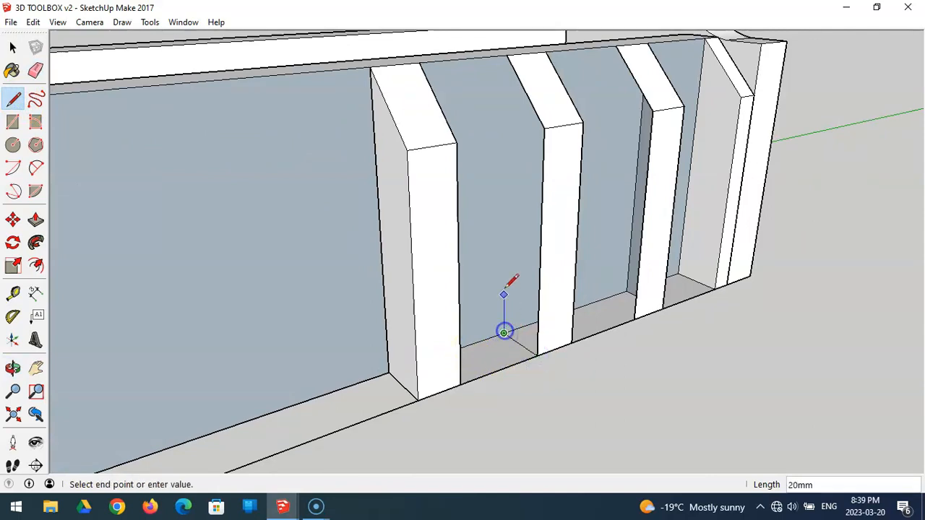
click(507, 56)
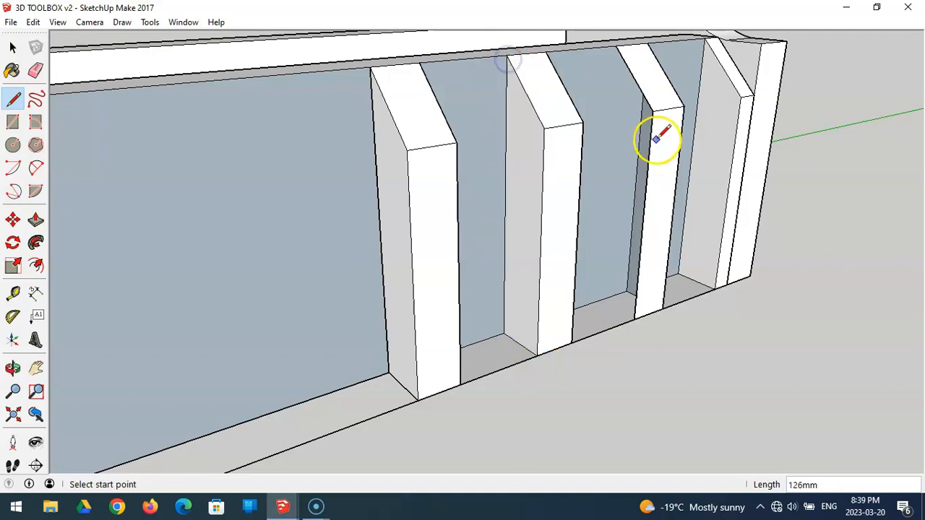
click(599, 300)
click(615, 47)
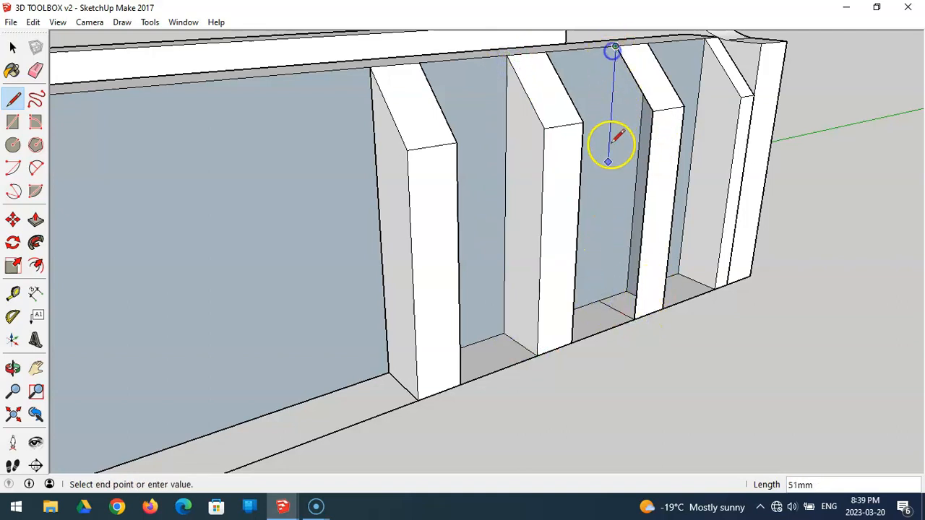
click(598, 300)
Close the middle divider's other side with a 25 mm line across the base and a 126 mm vertical line up the back panel
mouse_move(601, 299)
middle_down()
mouse_move(352, 310)
mouse_move(267, 297)
middle_up()
click(448, 363)
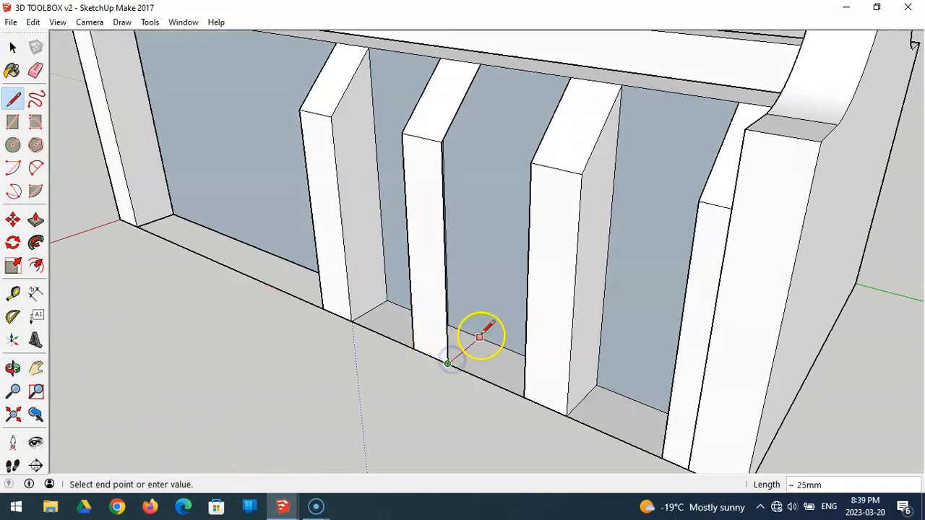
click(482, 338)
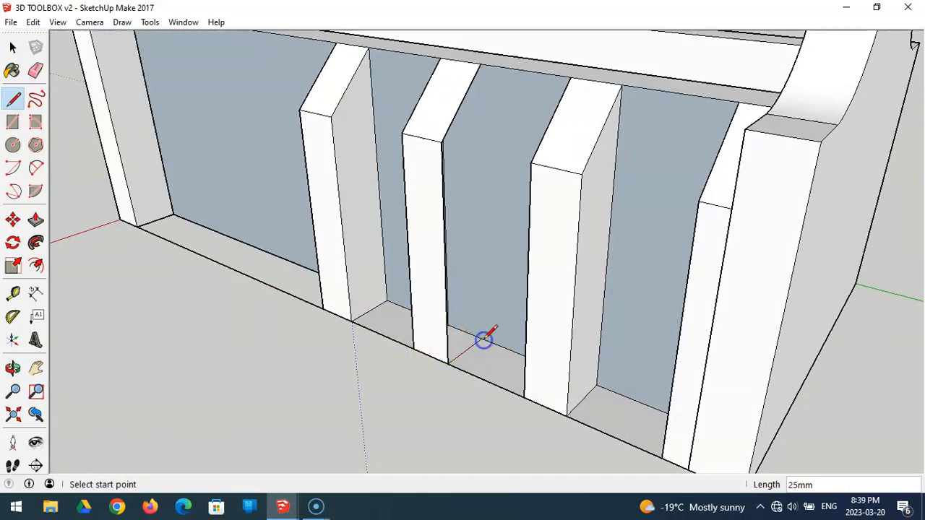
click(482, 65)
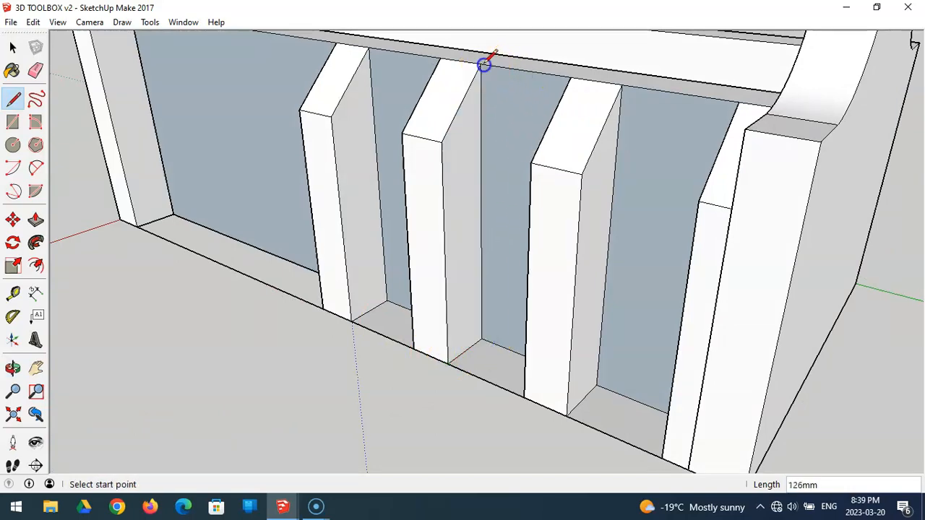
Push/Pull the outer side face of the divider beside the large open compartment 170 mm to the far end board
mouse_move(402, 159)
middle_down()
mouse_move(609, 186)
mouse_move(811, 173)
mouse_move(704, 188)
mouse_move(681, 200)
middle_up()
scroll(701, 191, down, 4)
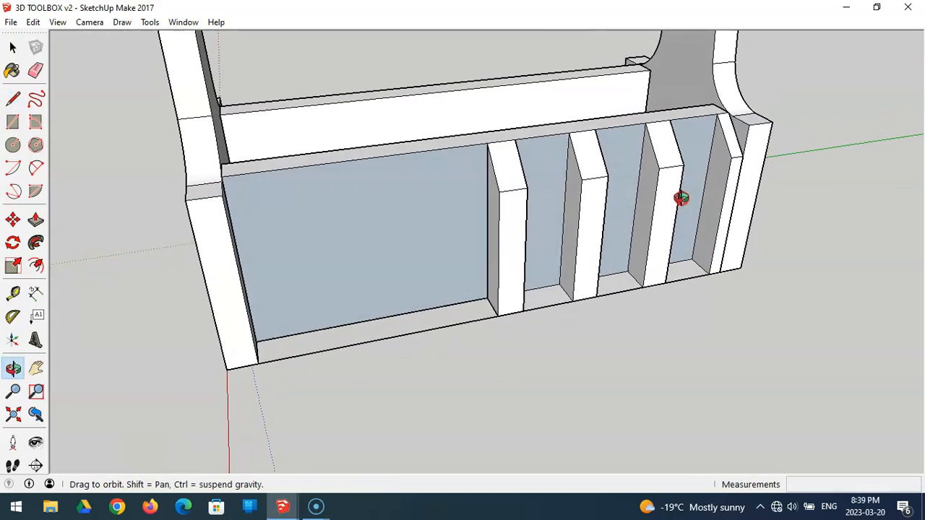
key(l)
mouse_move(386, 297)
middle_down()
mouse_move(351, 296)
mouse_move(392, 288)
middle_up()
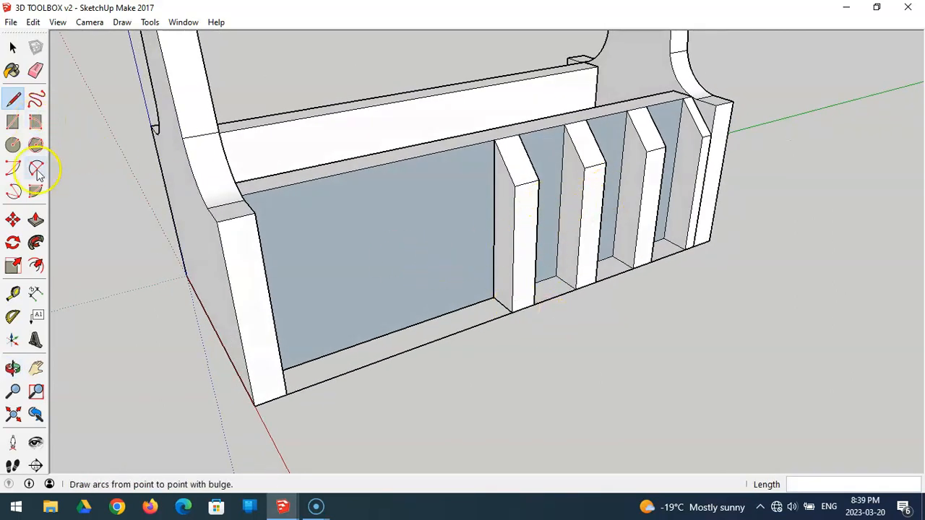
click(36, 220)
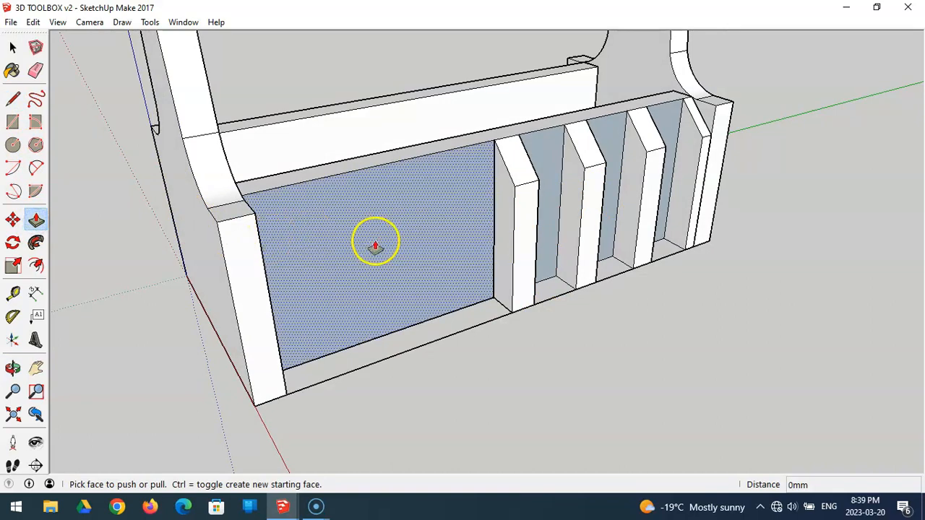
click(500, 239)
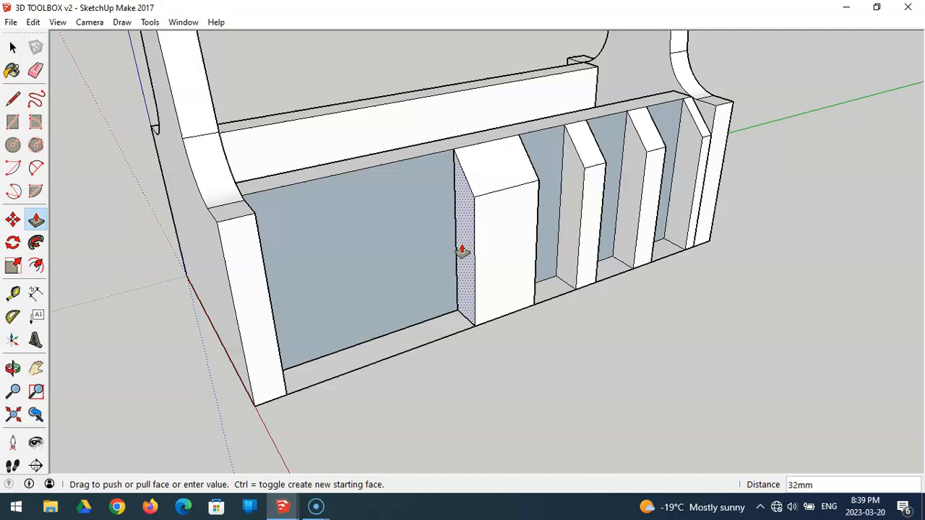
middle_drag(411, 250, 233, 229)
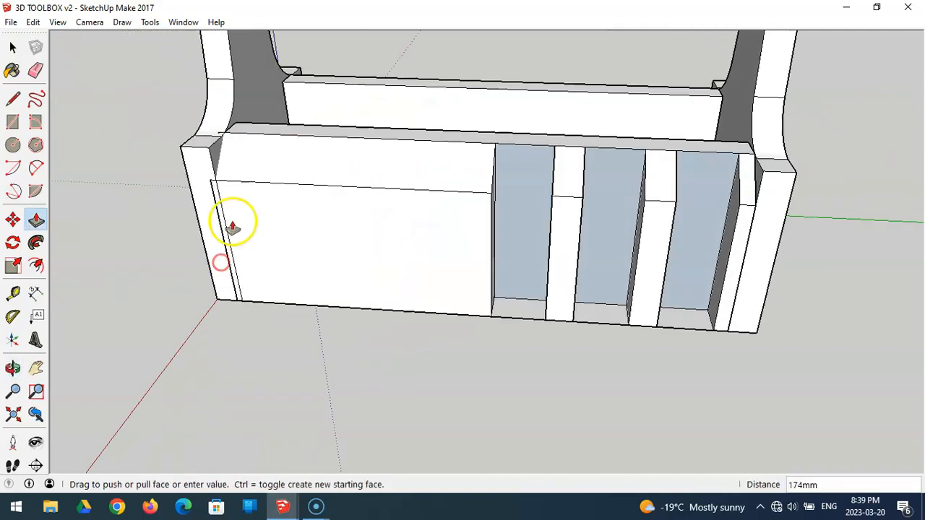
click(213, 166)
Mark a divider edge about 20 mm from the solid block's open end, drawing it up the front face and across the sloped face
middle_drag(514, 287, 290, 287)
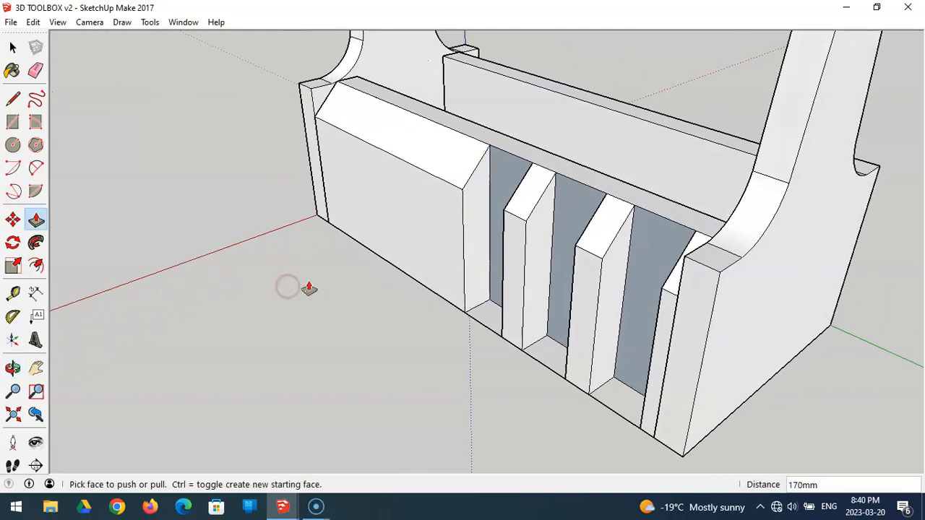
click(12, 98)
mouse_move(275, 246)
middle_down()
mouse_move(398, 239)
mouse_move(465, 209)
mouse_move(514, 167)
mouse_move(522, 181)
middle_up()
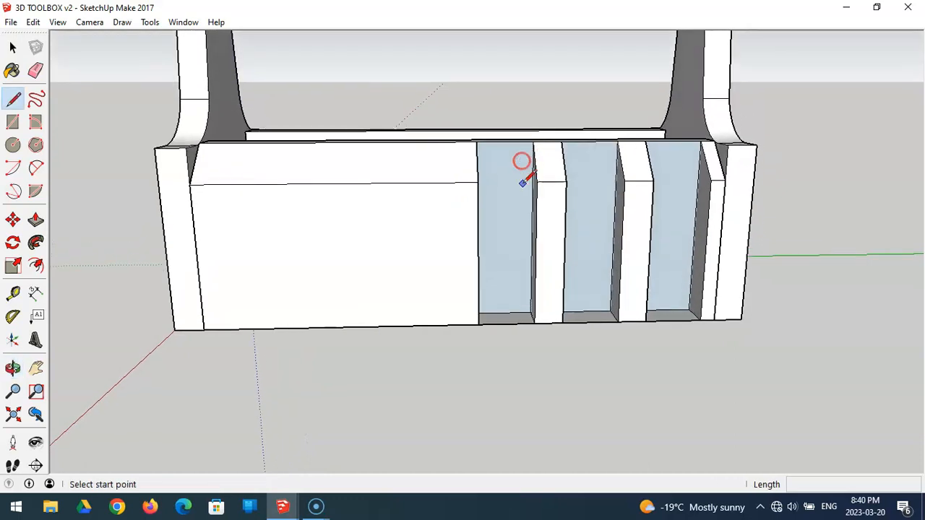
click(477, 324)
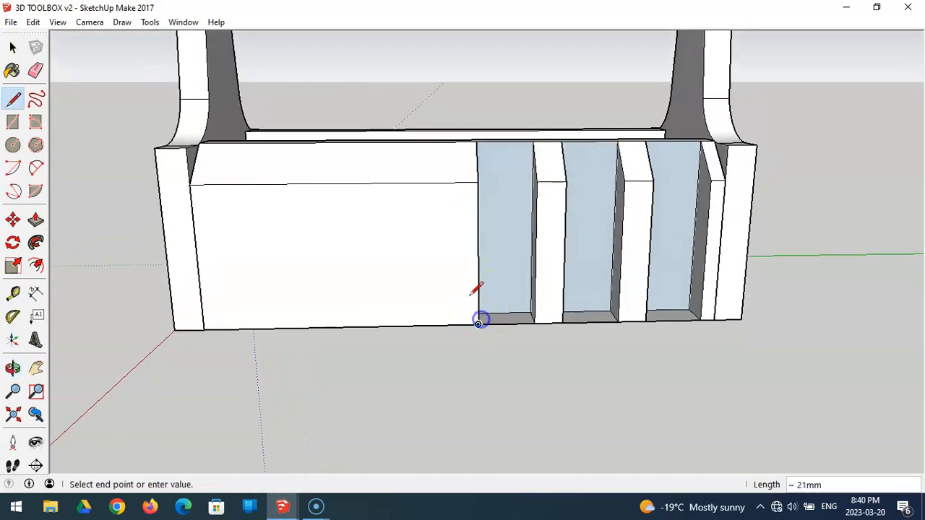
key(Return)
click(450, 325)
click(449, 182)
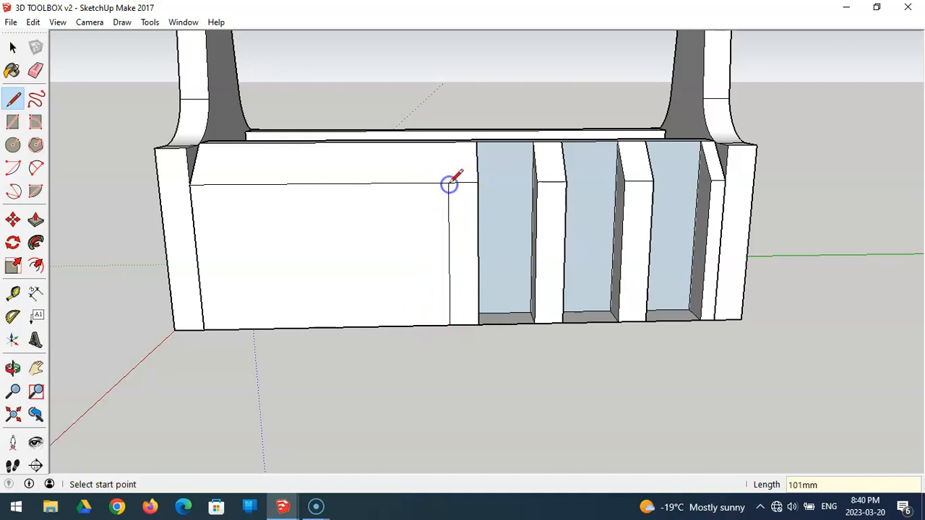
middle_drag(458, 140, 463, 190)
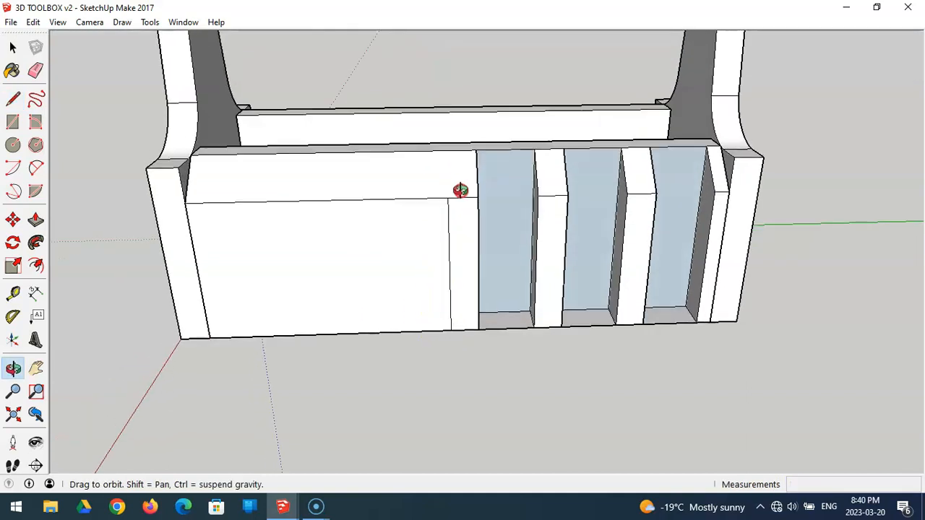
click(446, 150)
click(448, 197)
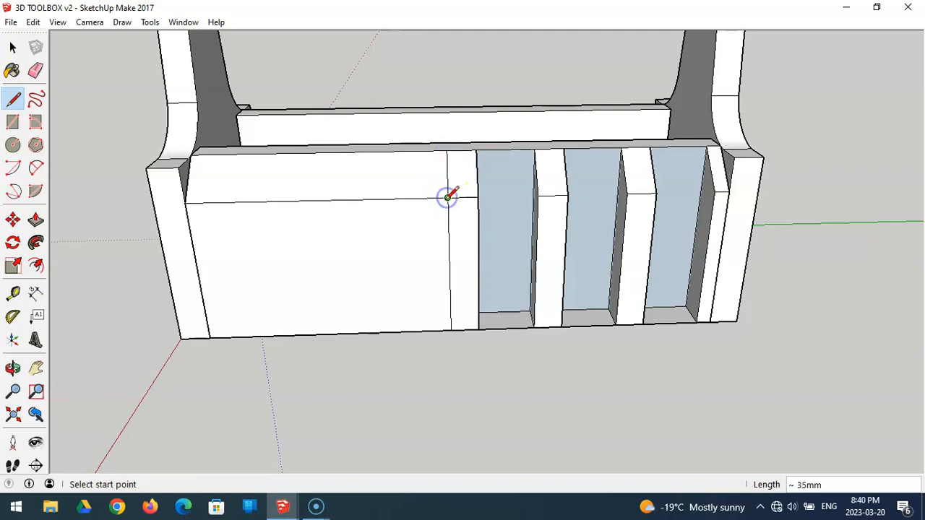
Mark a 40 mm wide compartment beside the new divider, drawing its far edge across the sloped face and down the front face
click(448, 197)
click(378, 198)
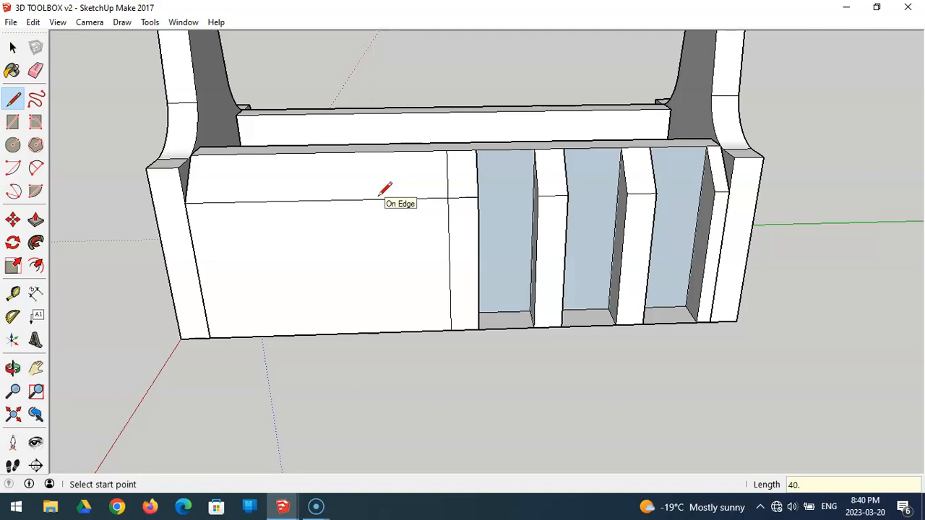
click(386, 198)
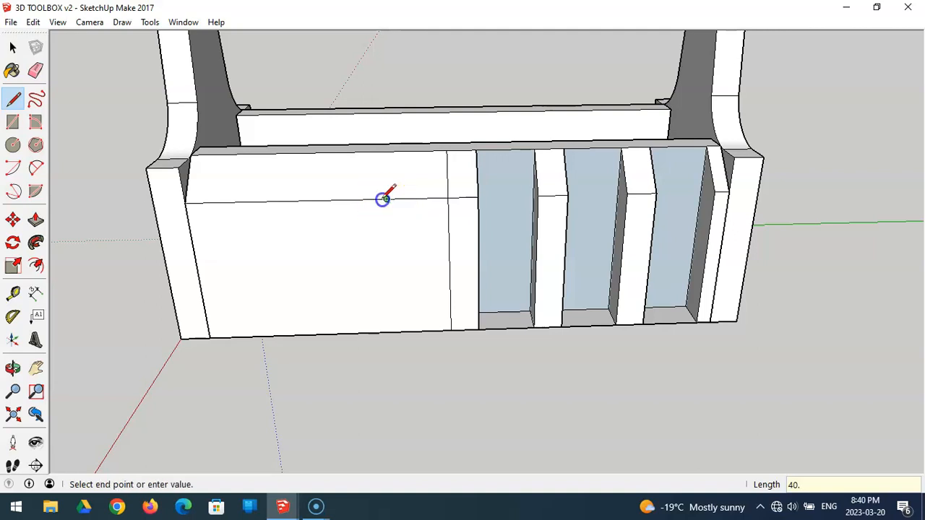
click(387, 150)
click(387, 198)
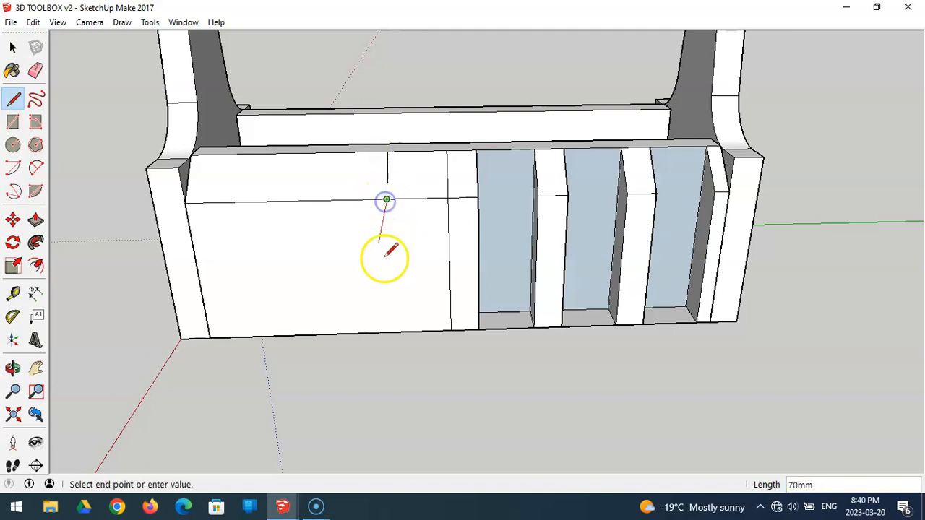
click(395, 331)
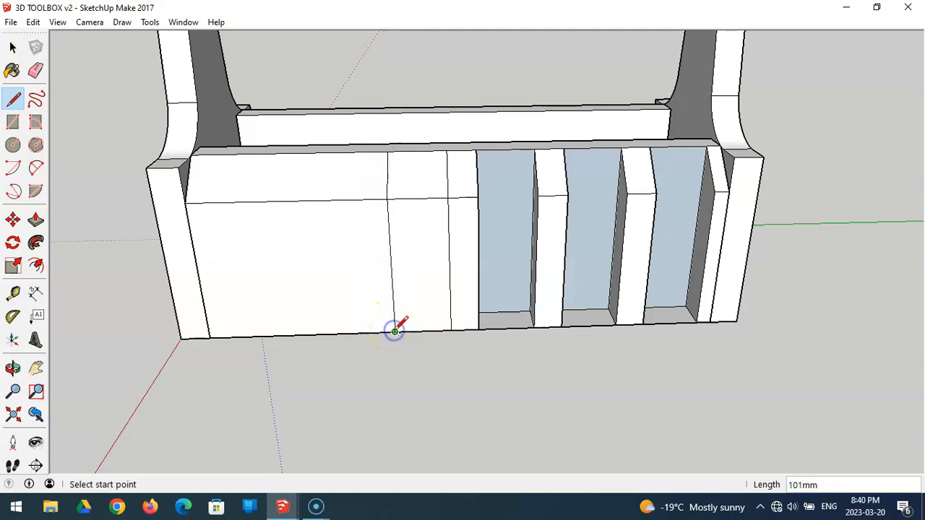
Mark another 20 mm wide divider past the 40 mm compartment, drawing its far edge up the front face and across the slope
click(394, 331)
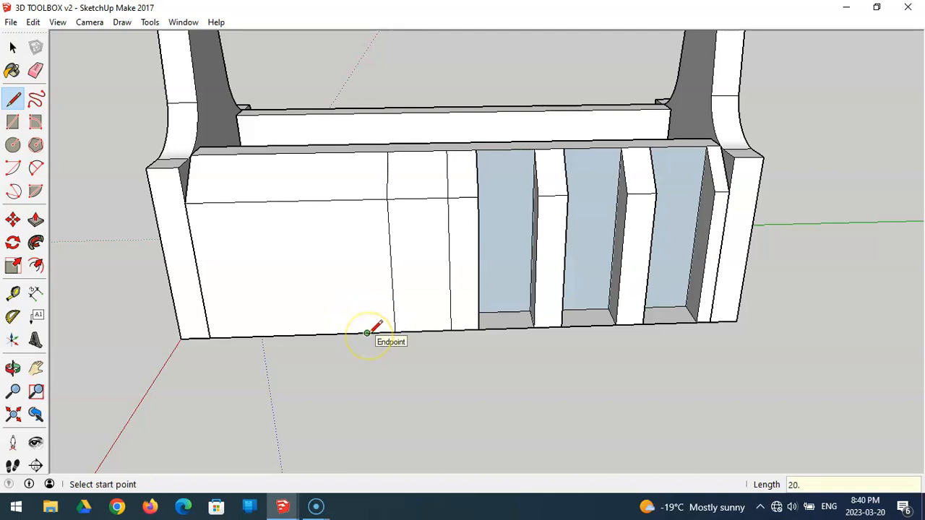
click(367, 333)
click(359, 202)
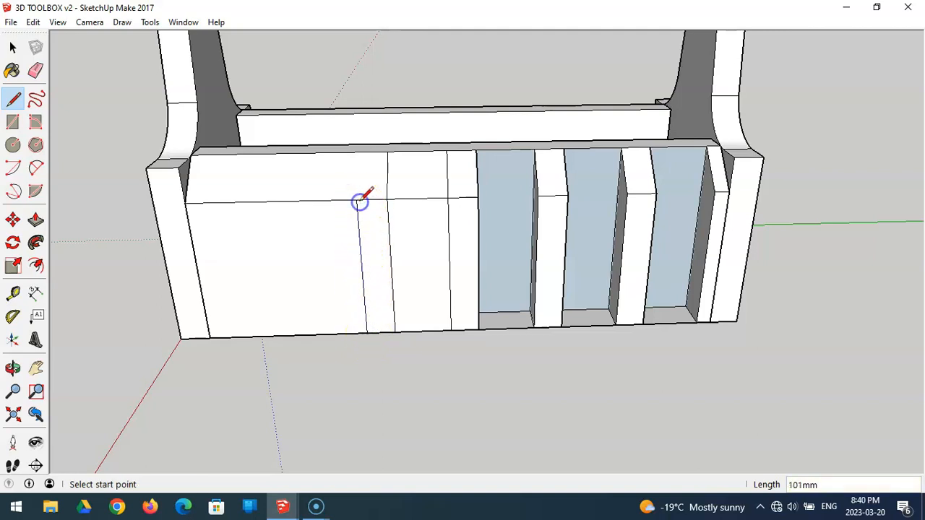
click(357, 152)
click(357, 152)
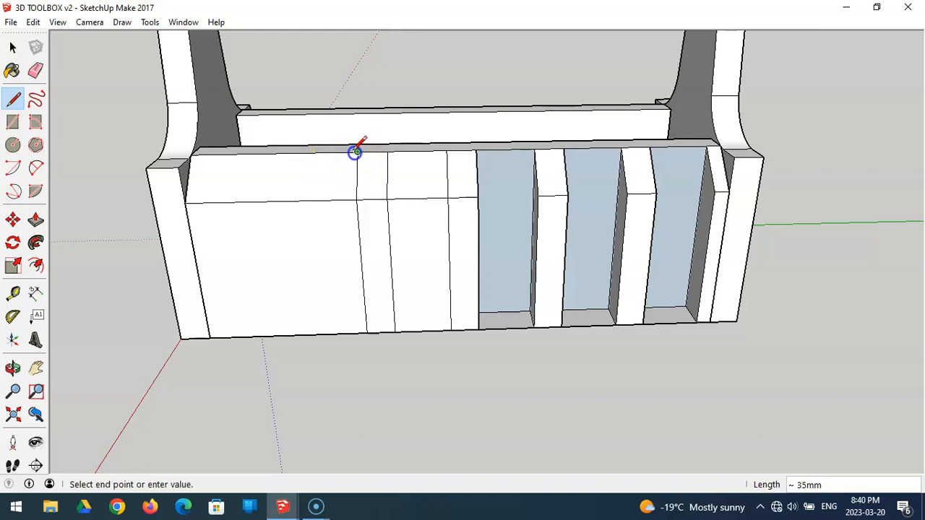
Mark another 40 mm wide compartment past the last divider, drawing its far edge across the slope and down the front face
click(297, 153)
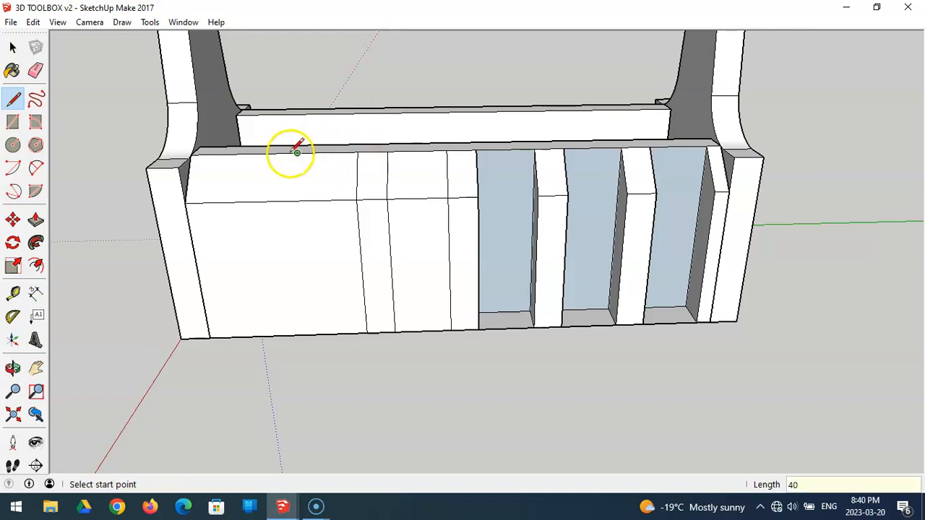
click(293, 200)
click(294, 200)
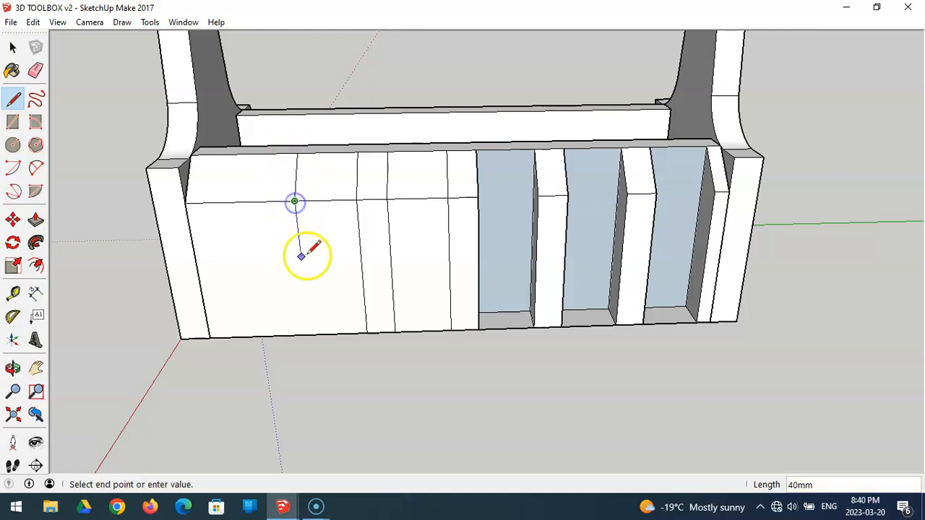
click(309, 333)
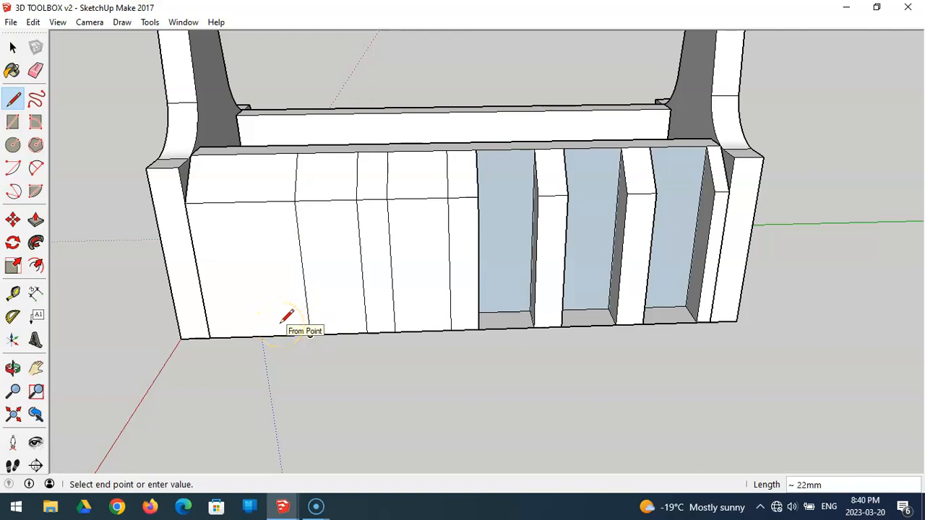
Mark a 20 mm wide divider past this compartment, drawing its far edge up the front face and across the slope
click(283, 322)
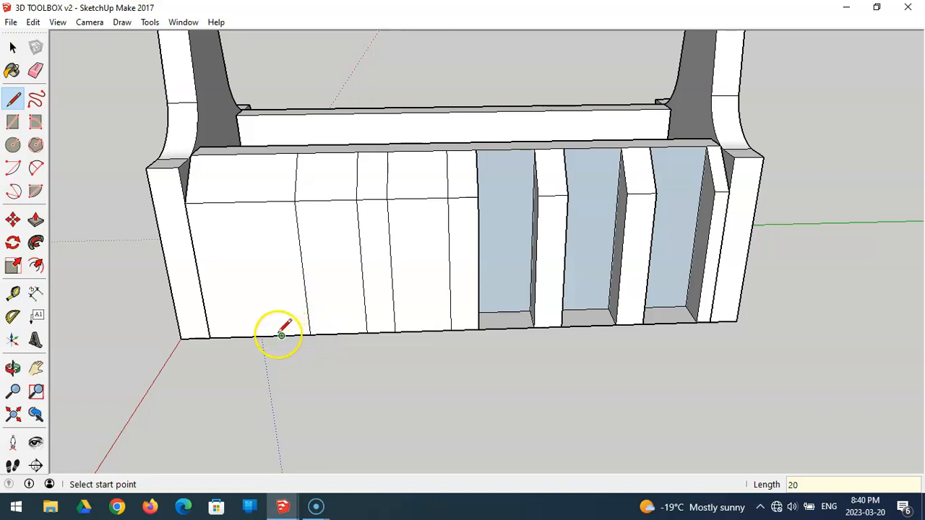
click(281, 335)
click(263, 202)
click(266, 153)
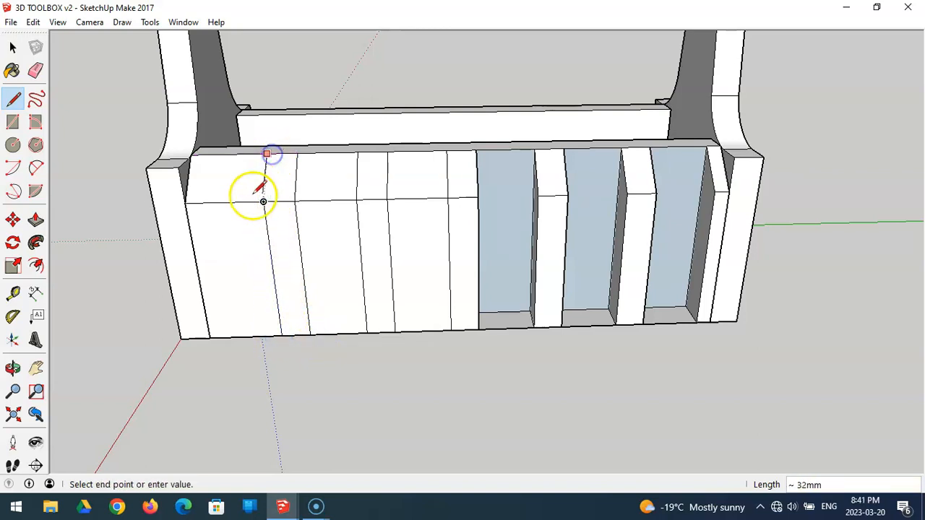
click(263, 204)
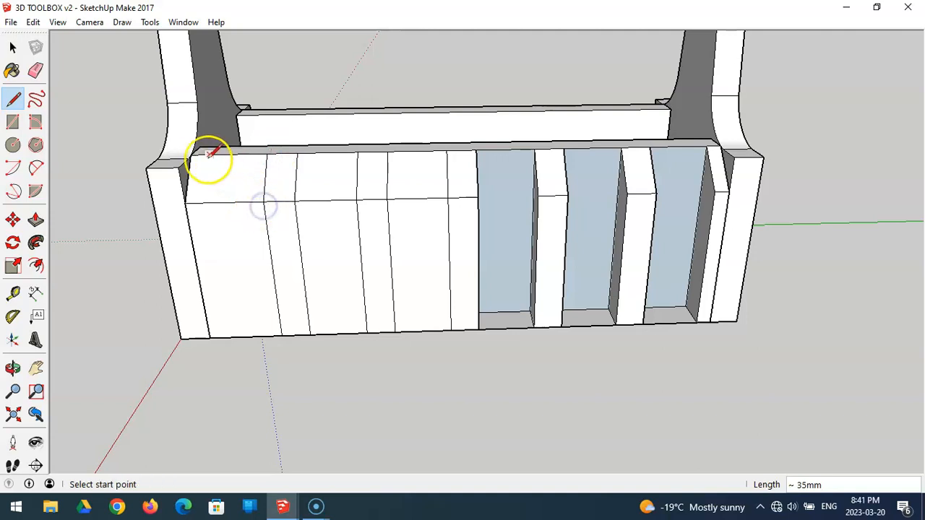
Mark a 10 mm wide end divider beside the end board, drawing its edge across the slope and down the front face
click(185, 203)
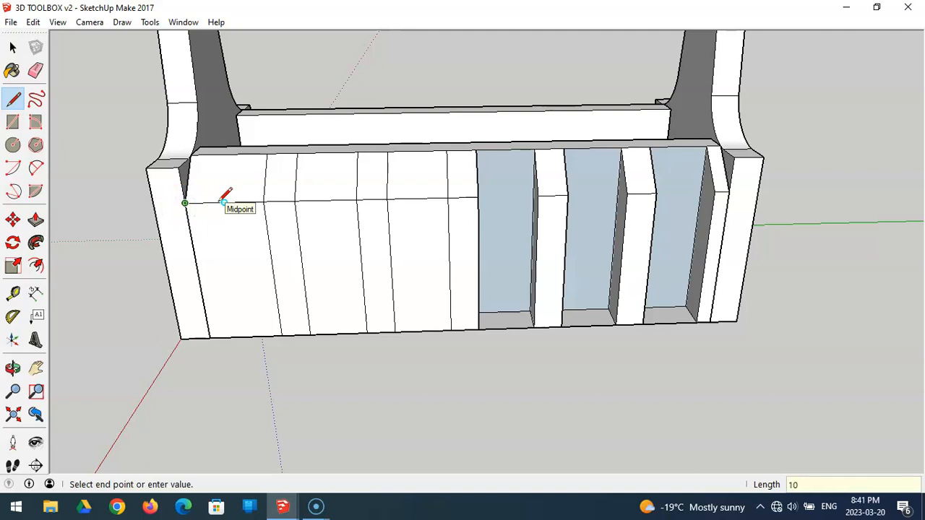
click(200, 202)
drag(200, 202, 208, 155)
mouse_move(201, 202)
mouse_down()
mouse_move(209, 314)
mouse_move(223, 337)
mouse_up()
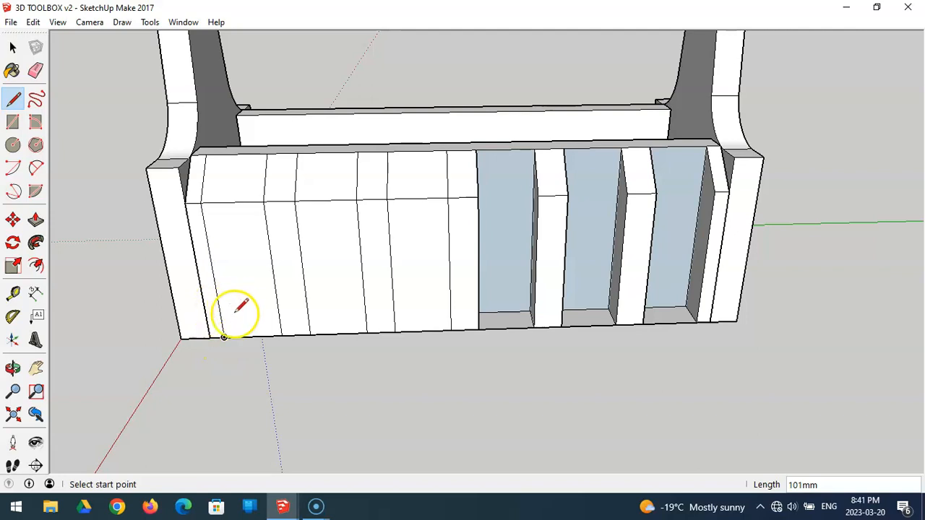
Erase the crease between sloped and front faces in the three newly marked compartments to open them
click(36, 70)
click(234, 203)
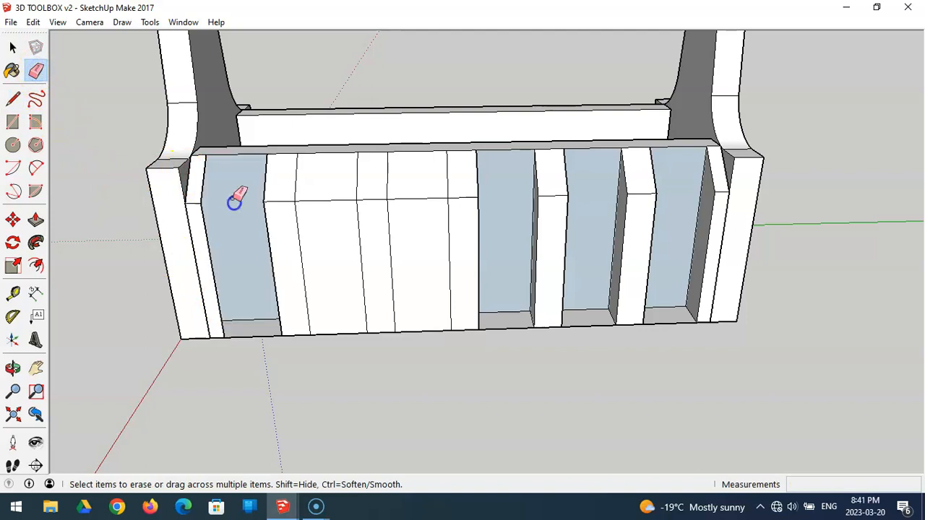
click(316, 200)
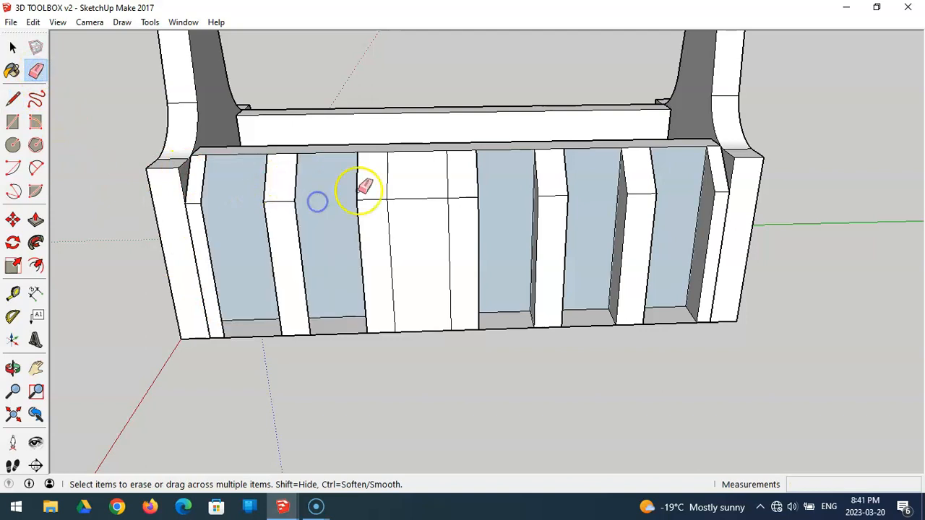
click(412, 196)
Close the inner side of the 10 mm end divider with a 25 mm floor edge and a vertical edge up the back panel
click(17, 101)
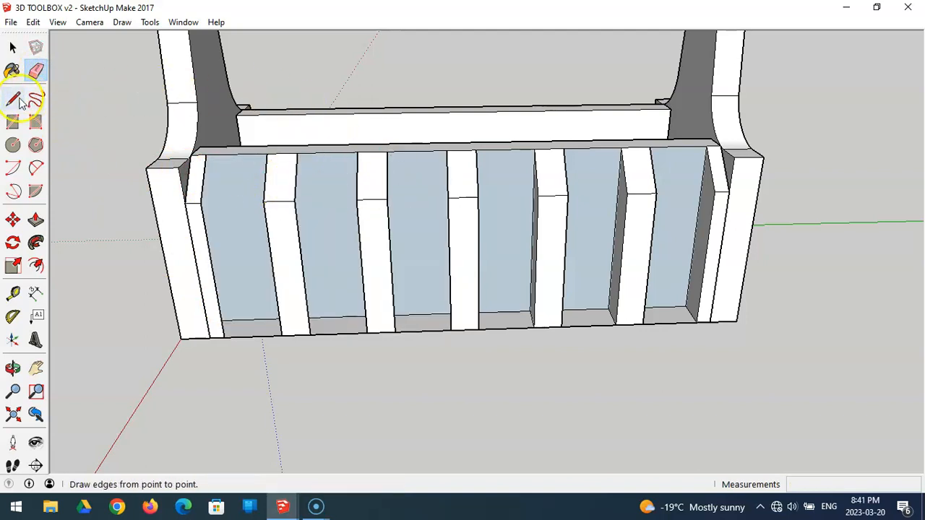
mouse_move(295, 213)
middle_down()
mouse_move(217, 223)
mouse_move(248, 295)
middle_up()
click(245, 302)
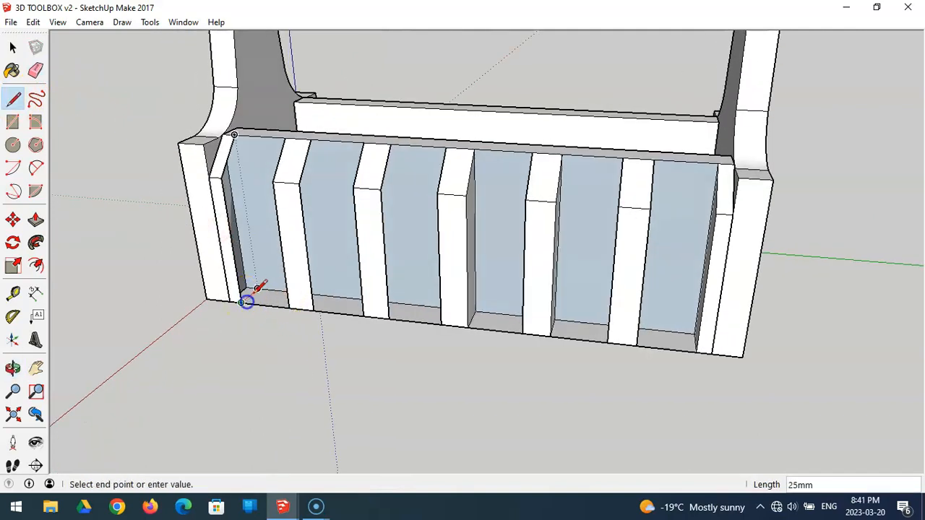
key(Escape)
click(257, 288)
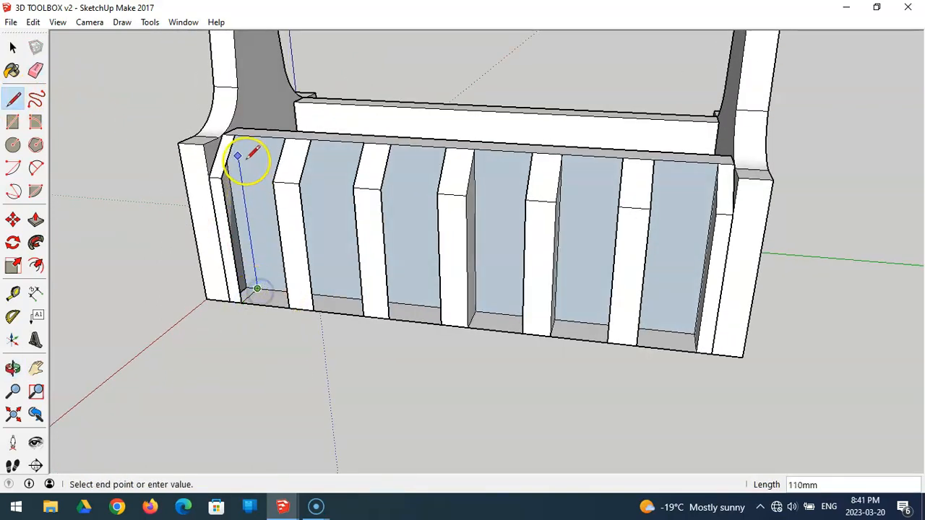
click(235, 135)
Close the matching open sides of the next two dividers with 25 mm floor edges and 126 mm vertical back edges
click(313, 311)
key(Escape)
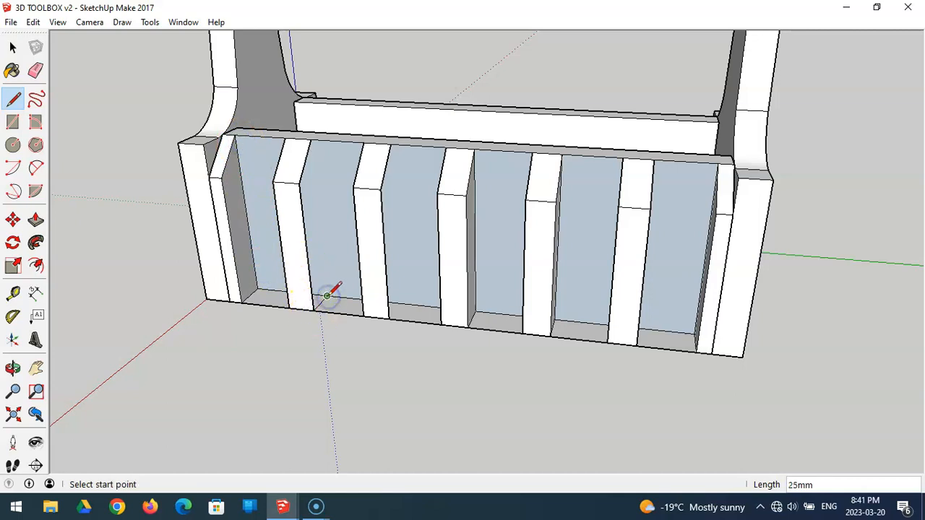
click(311, 139)
click(327, 296)
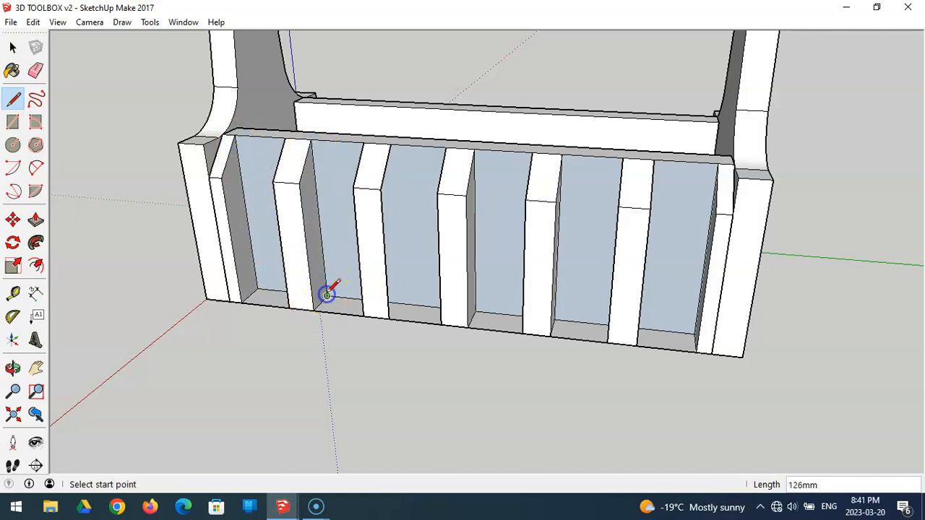
click(391, 320)
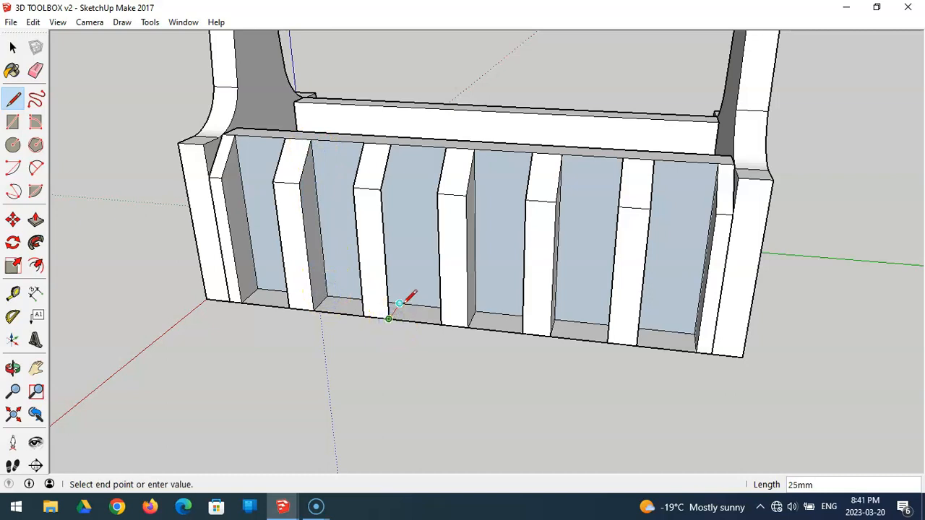
click(403, 304)
drag(400, 304, 401, 142)
Close the opposite open sides of the three new dividers with floor edges and vertical edges up the back panel
middle_drag(351, 200, 591, 169)
click(407, 356)
click(390, 344)
click(391, 342)
click(384, 161)
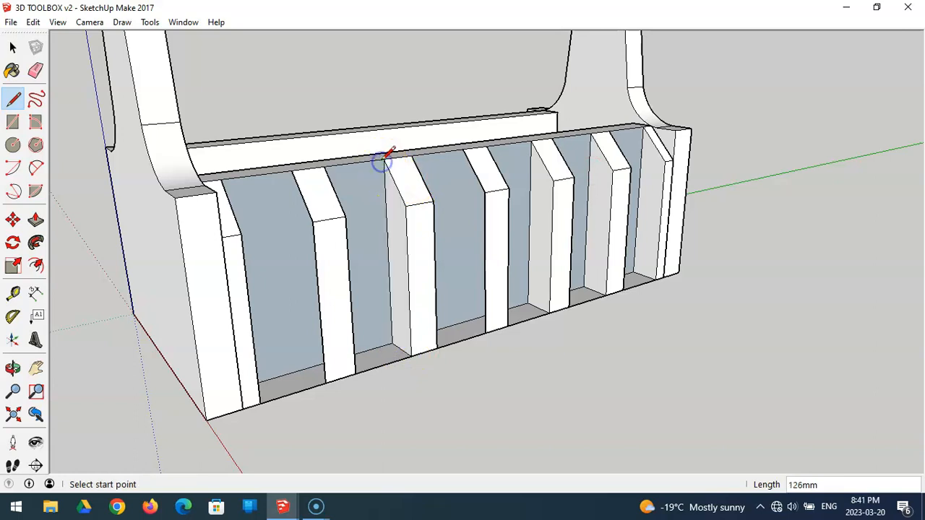
click(482, 333)
click(463, 321)
click(464, 321)
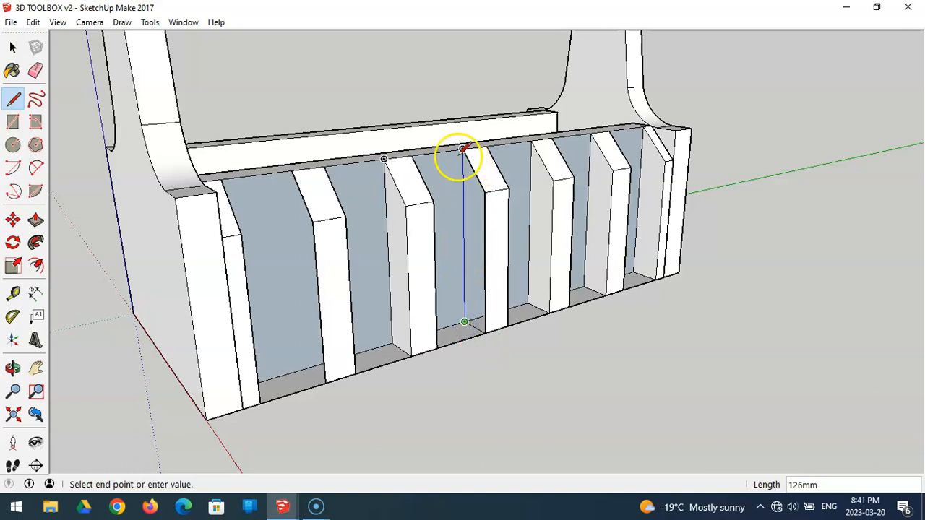
click(458, 156)
click(326, 381)
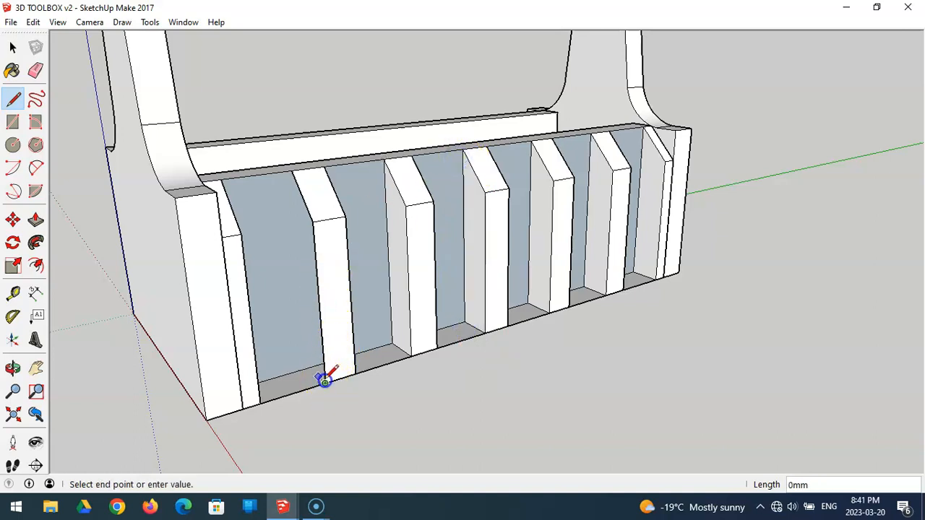
click(309, 368)
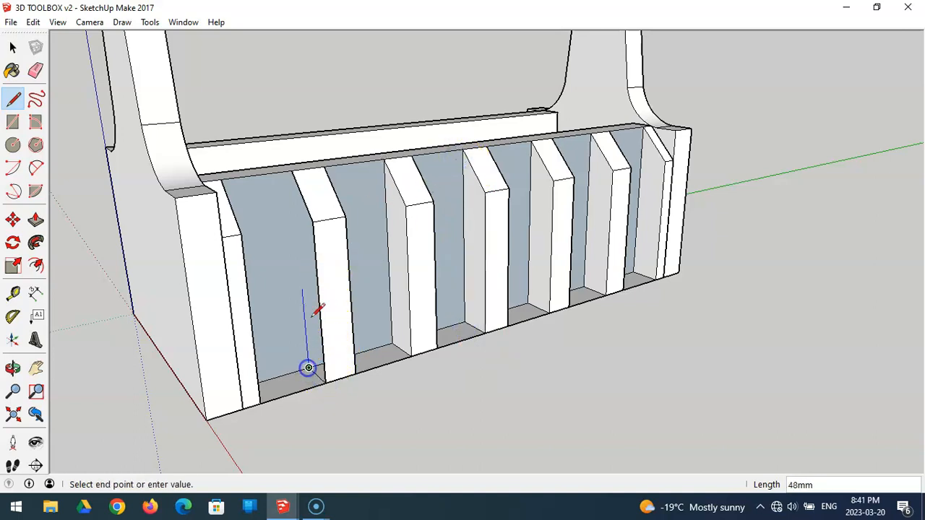
click(295, 169)
Erase the plain side board on the side of the toolbox opposite the divider panel
mouse_move(502, 244)
middle_down()
mouse_move(313, 262)
mouse_move(149, 259)
mouse_move(214, 279)
mouse_move(541, 305)
middle_up()
click(153, 257)
mouse_move(154, 257)
middle_down()
mouse_move(457, 260)
mouse_move(687, 208)
mouse_move(753, 157)
mouse_move(735, 171)
mouse_move(561, 192)
mouse_move(756, 227)
mouse_move(735, 184)
mouse_move(575, 167)
mouse_move(609, 219)
middle_up()
scroll(586, 151, down, 5)
middle_drag(586, 151, 599, 352)
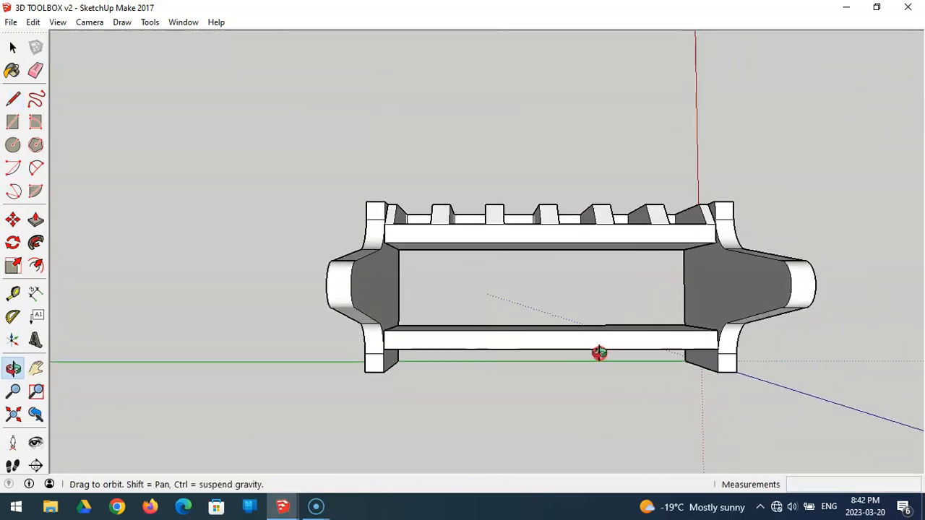
click(36, 70)
mouse_move(453, 306)
mouse_down()
mouse_move(466, 323)
mouse_move(471, 374)
mouse_move(481, 325)
mouse_move(498, 345)
mouse_up()
mouse_move(497, 344)
middle_down()
mouse_move(417, 325)
mouse_move(269, 203)
mouse_move(233, 157)
mouse_move(278, 197)
middle_up()
right_click(278, 197)
click(318, 205)
mouse_move(399, 302)
middle_down()
mouse_move(537, 310)
mouse_move(675, 279)
mouse_move(602, 304)
middle_up()
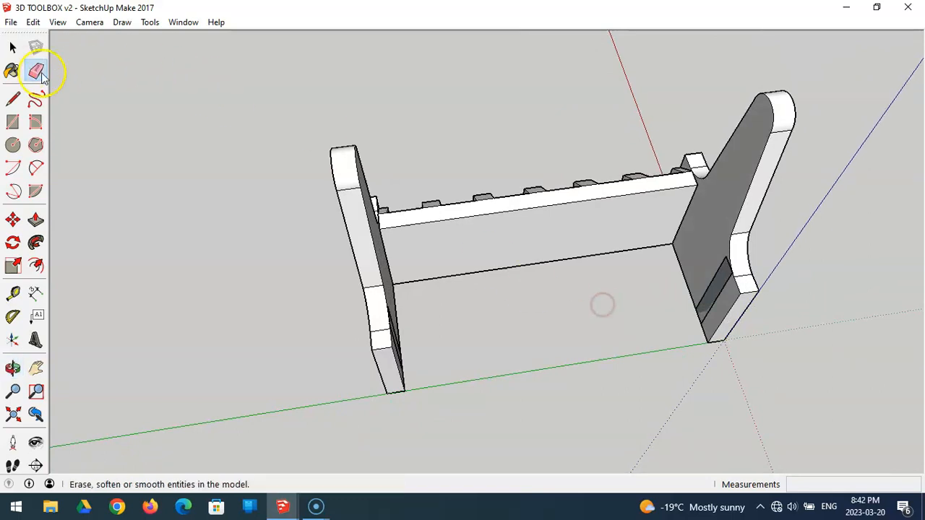
Save the toolbox model under its existing file name
click(13, 47)
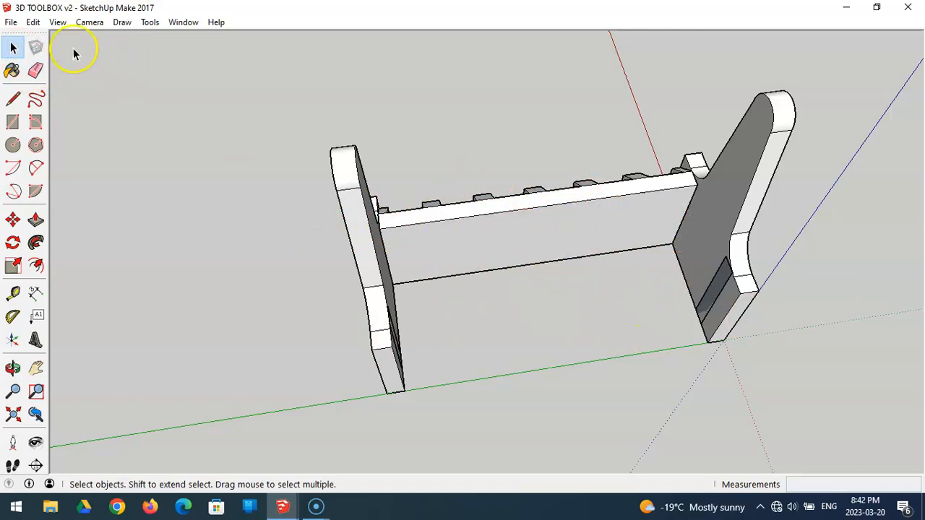
click(11, 22)
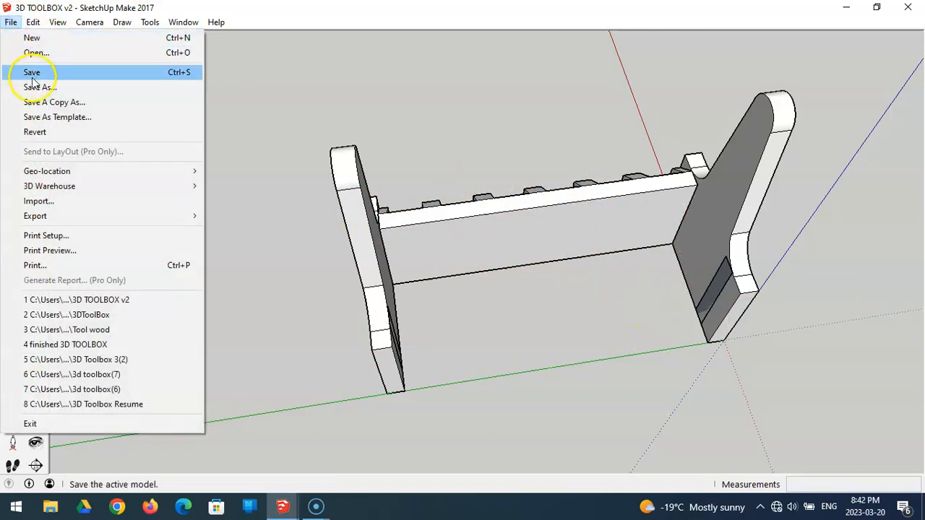
click(32, 73)
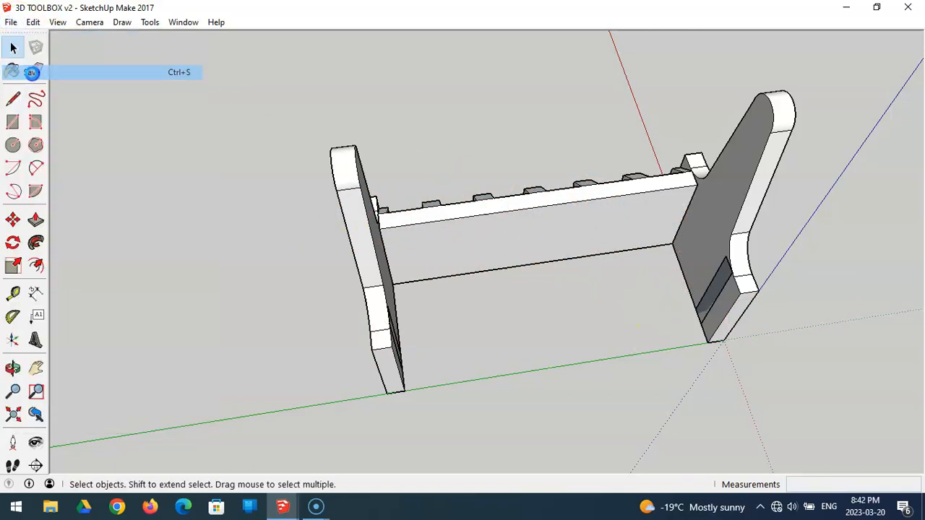
click(362, 213)
click(722, 216)
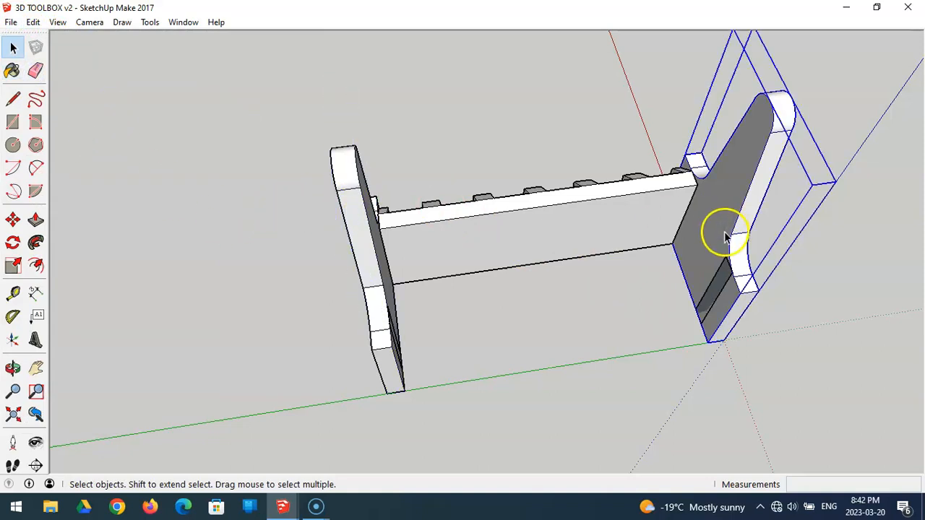
middle_drag(685, 250, 625, 279)
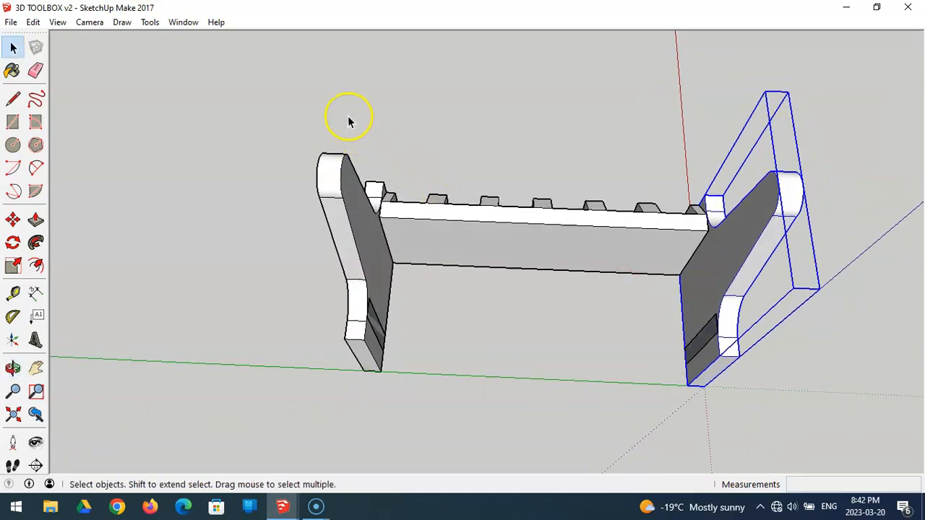
drag(427, 204, 725, 288)
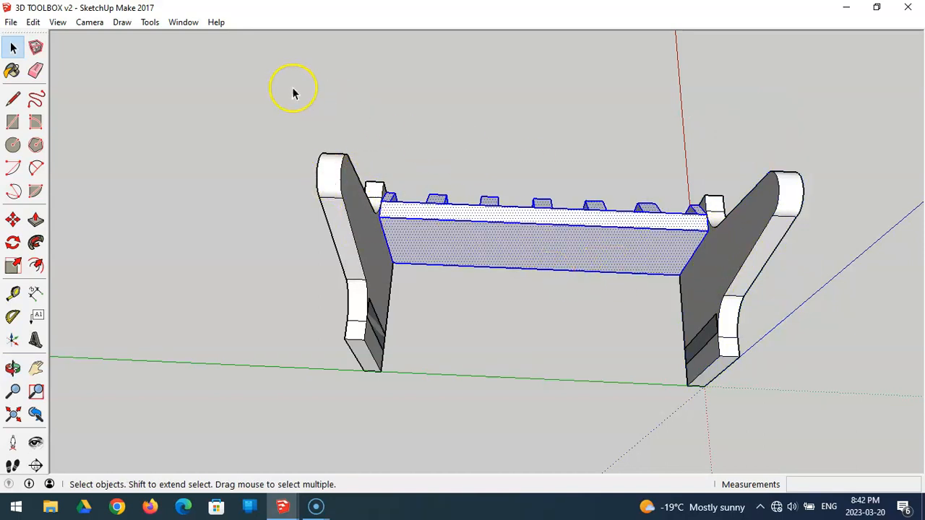
drag(274, 86, 829, 418)
click(675, 408)
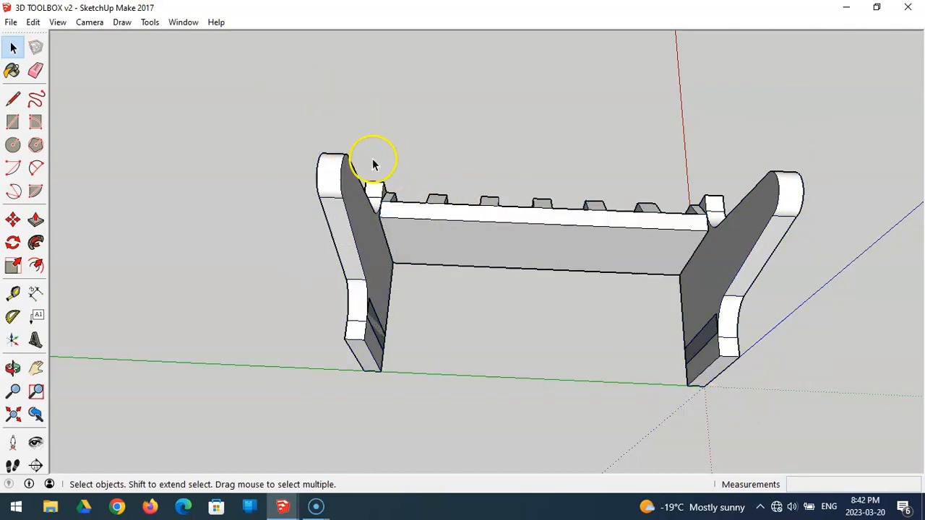
Make a group of the whole divider panel between the two end boards, leaving the end boards out
drag(369, 174, 733, 287)
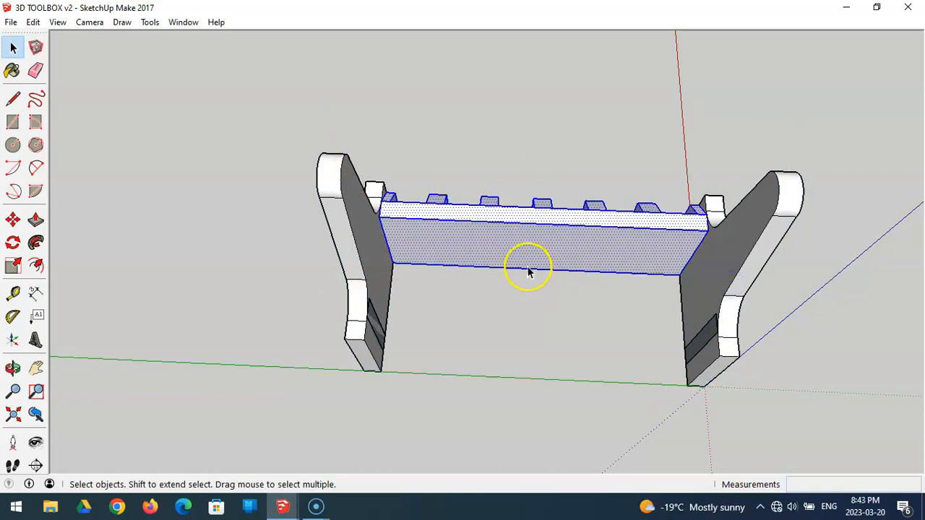
middle_drag(514, 281, 784, 124)
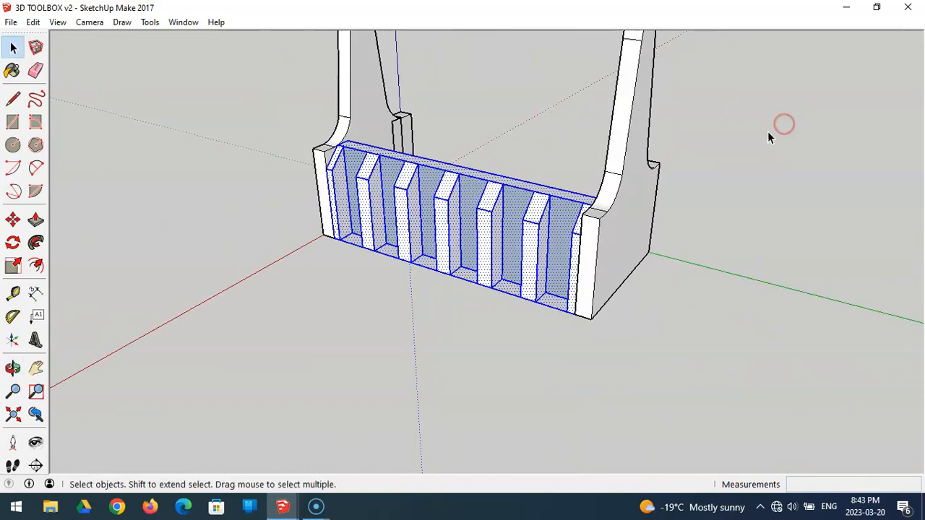
right_click(467, 207)
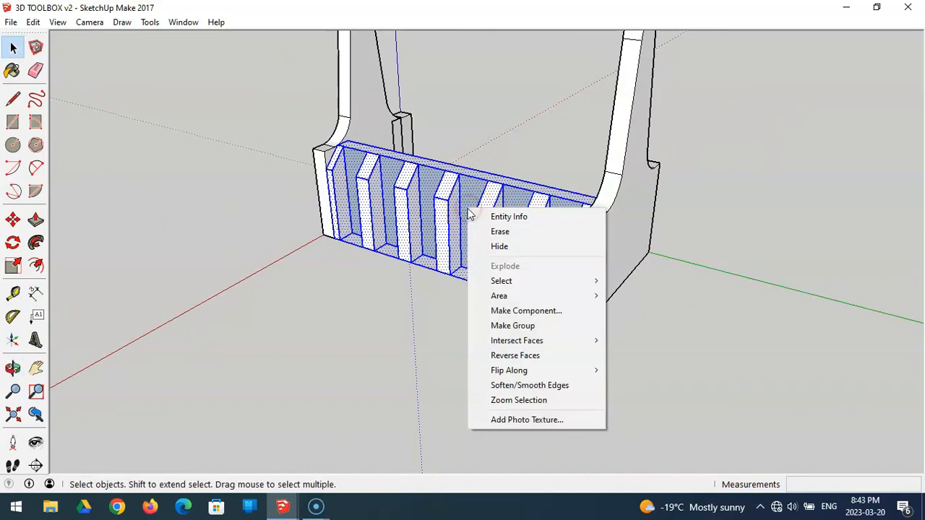
click(500, 327)
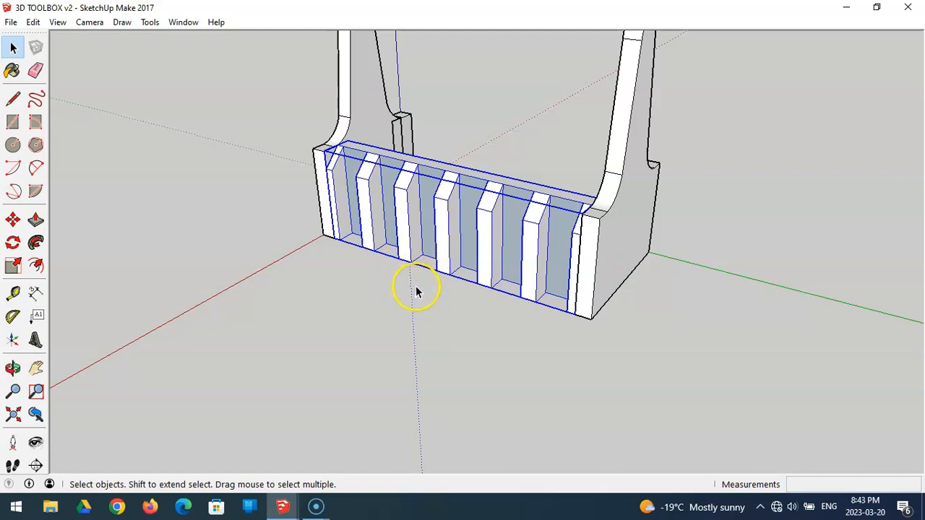
click(424, 303)
Erase the floor strips in the six compartments between the dividers, leaving each compartment open at the bottom
mouse_move(424, 303)
middle_down()
mouse_move(410, 296)
mouse_move(428, 287)
mouse_move(524, 330)
mouse_move(583, 373)
middle_up()
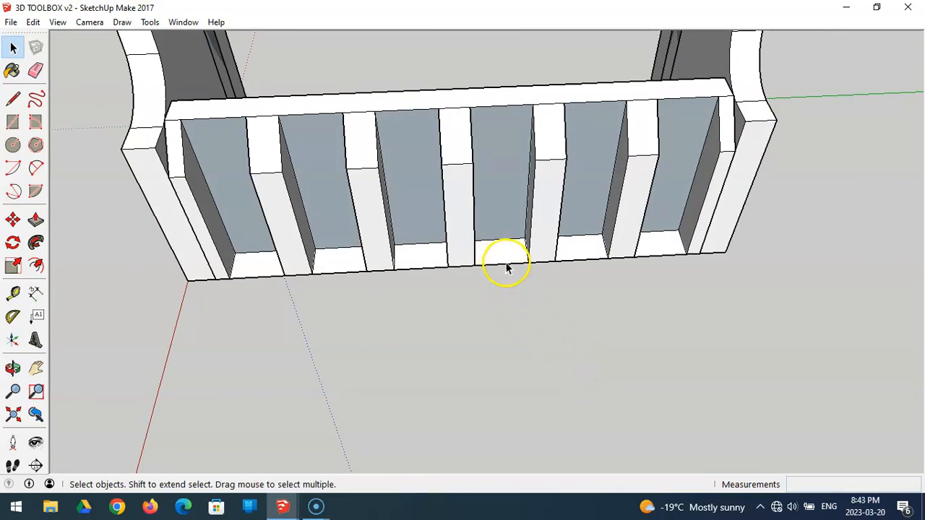
click(35, 70)
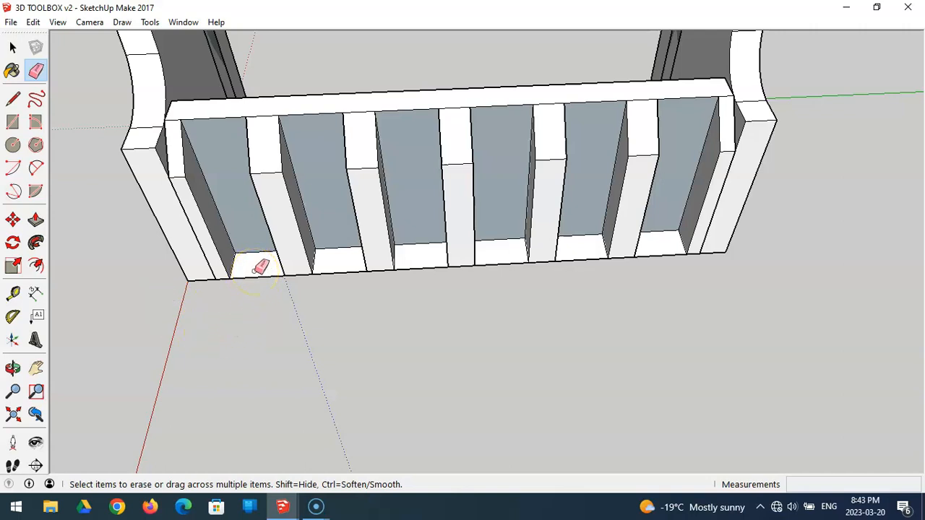
click(434, 272)
click(347, 273)
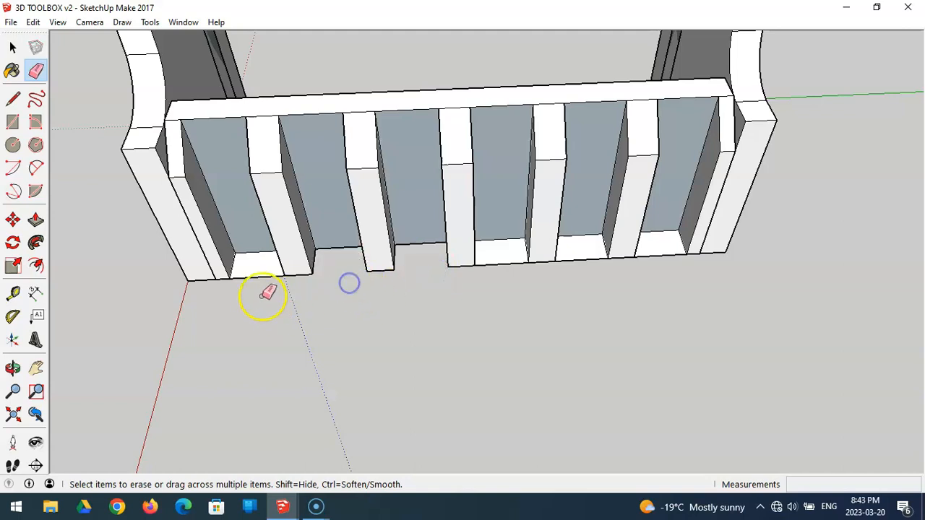
click(259, 279)
click(498, 263)
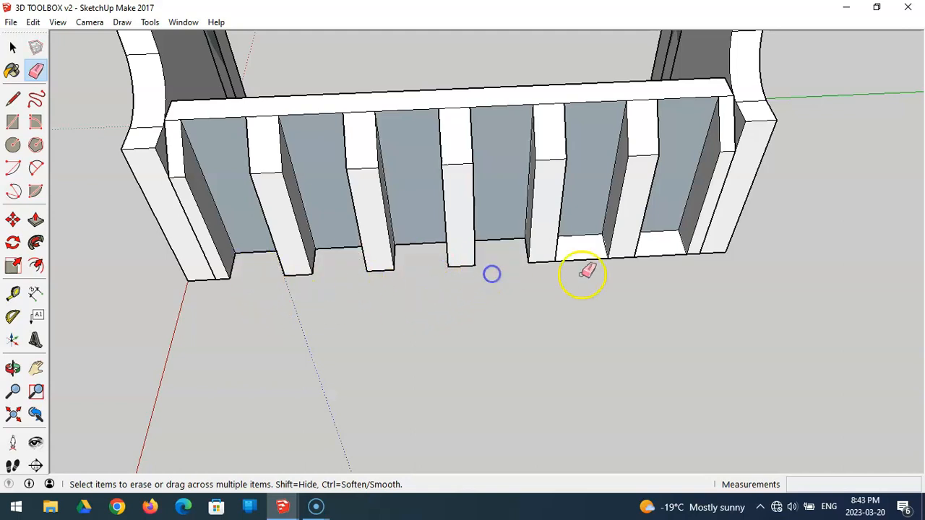
click(585, 250)
click(646, 258)
mouse_move(595, 330)
middle_down()
mouse_move(564, 322)
mouse_move(585, 331)
mouse_move(582, 359)
mouse_move(489, 332)
mouse_move(481, 320)
mouse_move(467, 335)
mouse_move(470, 350)
middle_up()
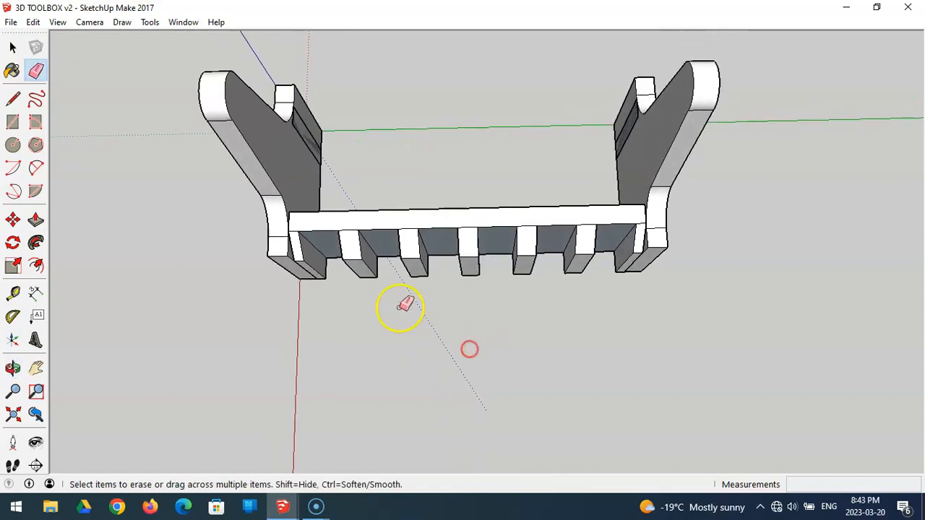
Make a group of the whole open-bottomed divider panel between the two end boards
click(12, 99)
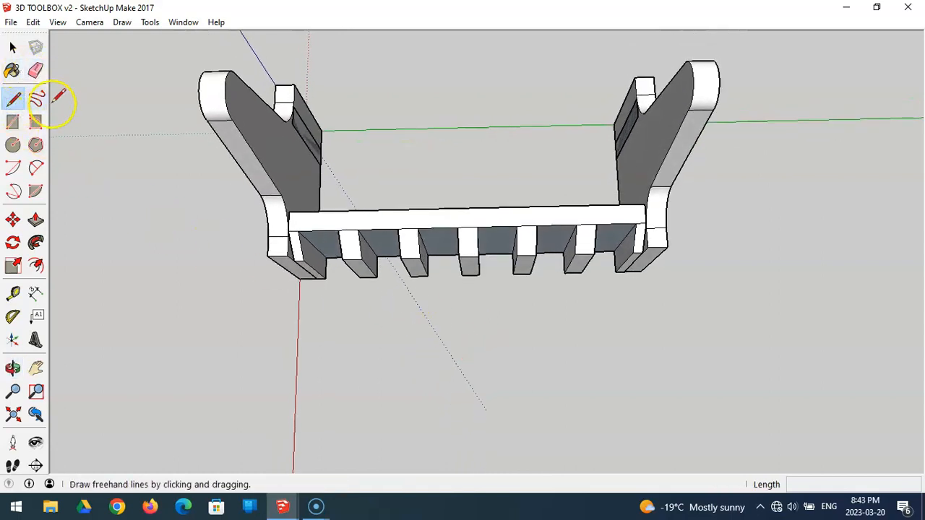
click(12, 48)
drag(226, 191, 688, 312)
middle_drag(698, 333, 674, 141)
right_click(499, 235)
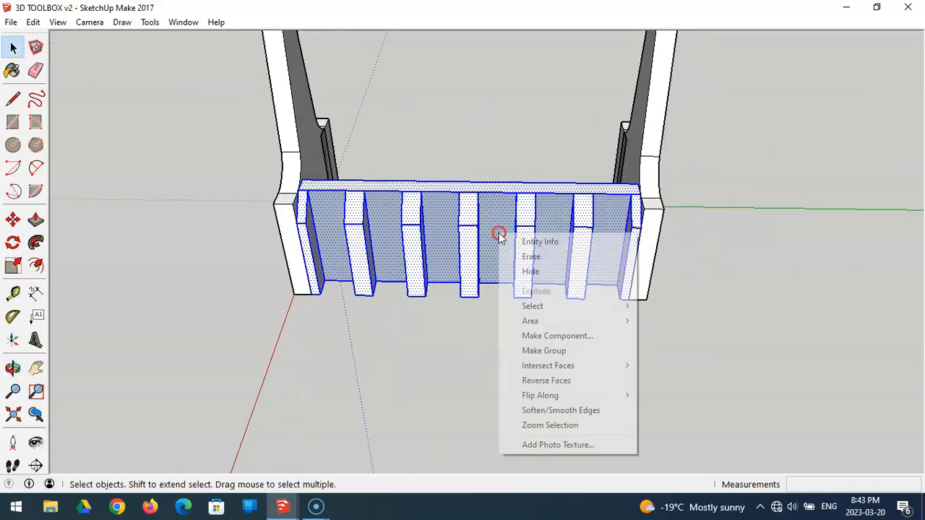
click(554, 349)
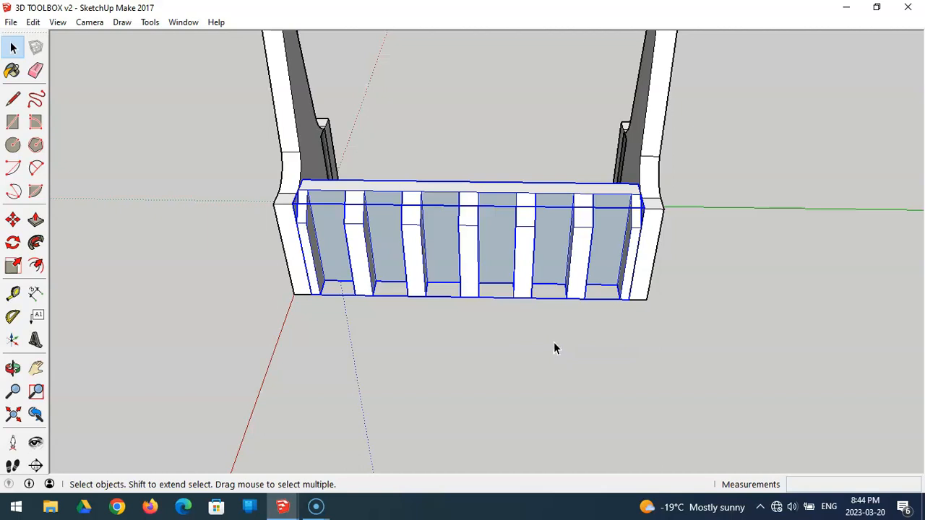
Paste a copy of the grouped divider panel beside the toolbox
click(587, 267)
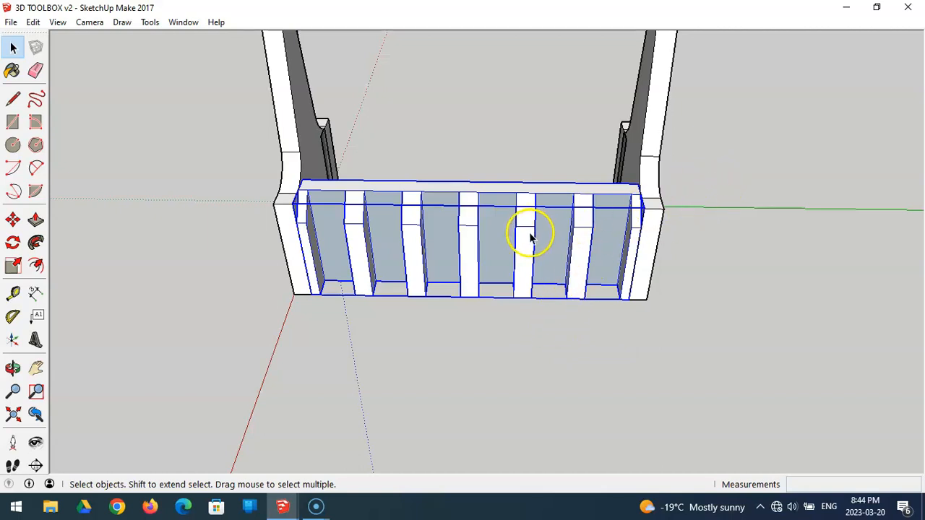
key(ctrl+v)
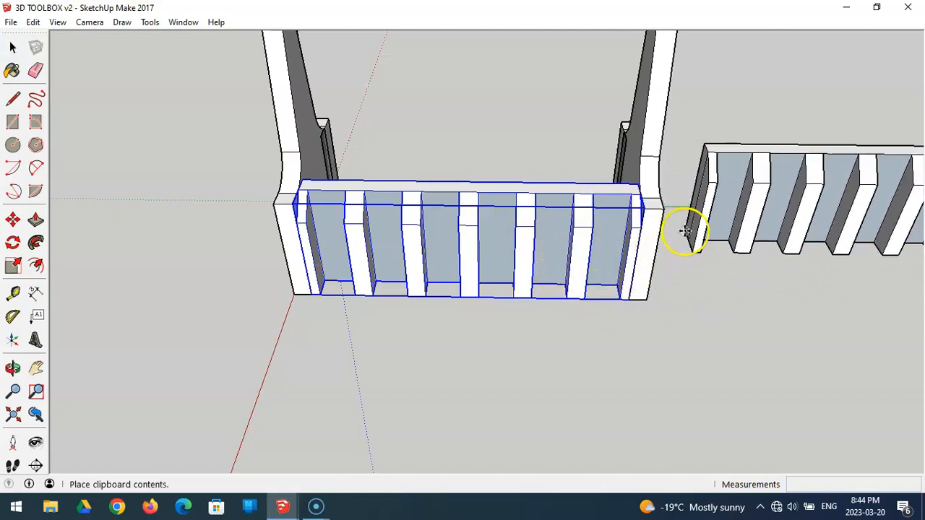
click(685, 223)
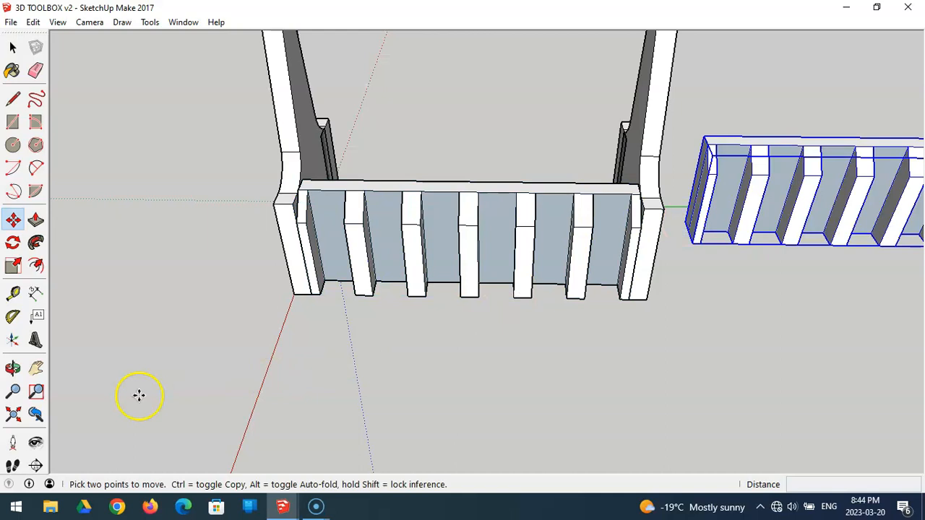
click(14, 414)
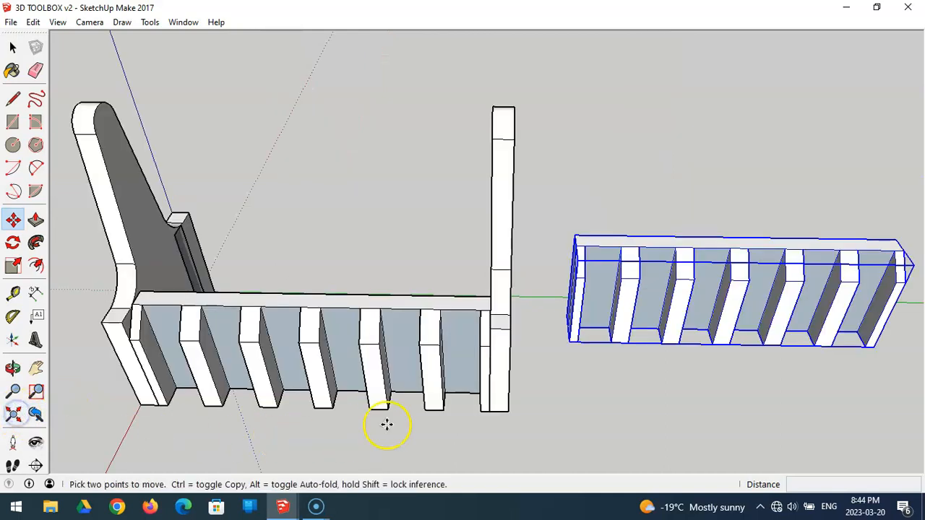
middle_drag(672, 382, 656, 164)
middle_drag(571, 350, 655, 221)
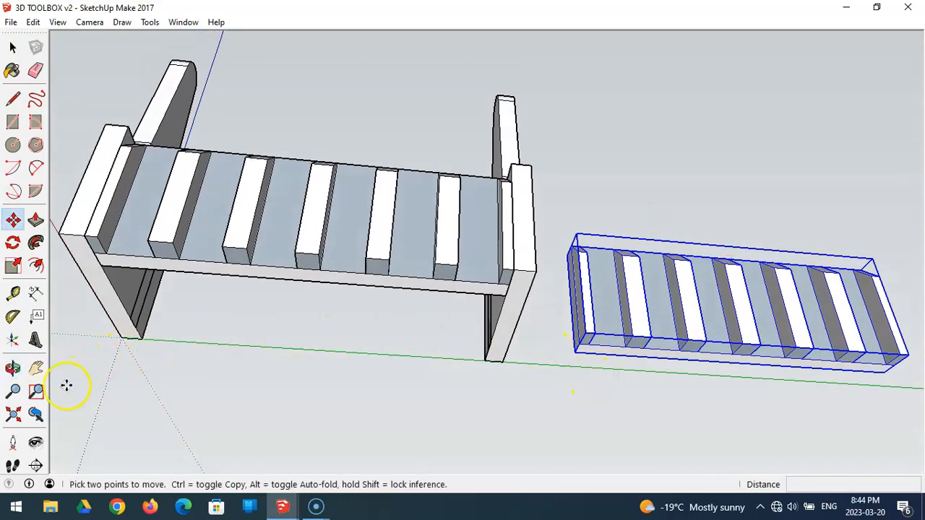
click(13, 246)
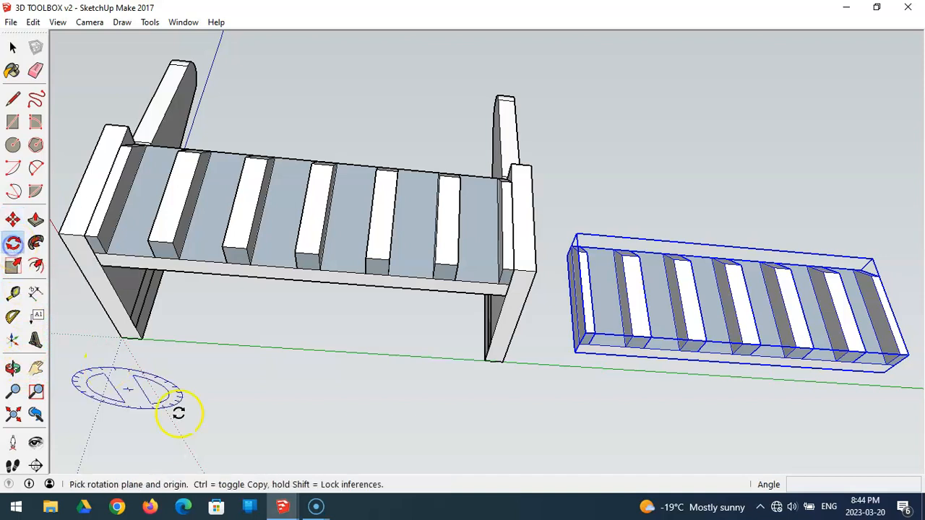
middle_drag(511, 388, 578, 374)
scroll(556, 369, up, 4)
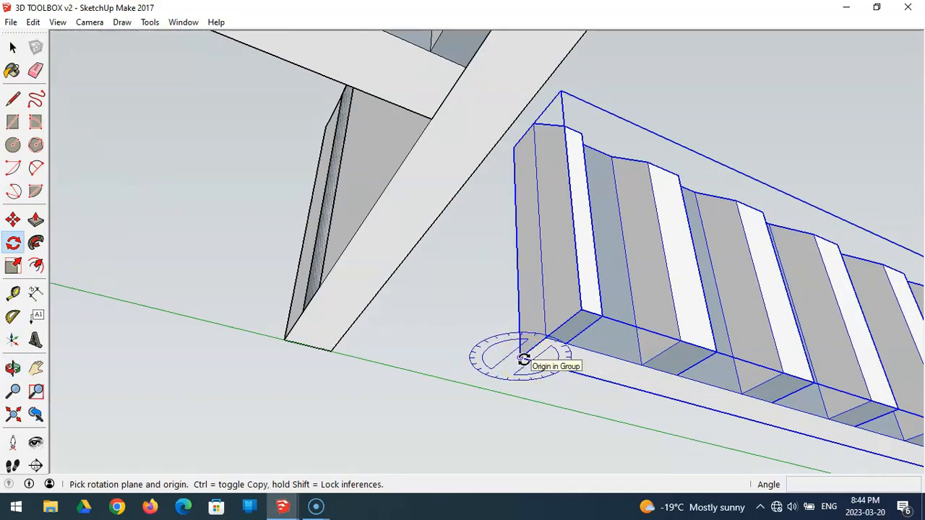
click(521, 357)
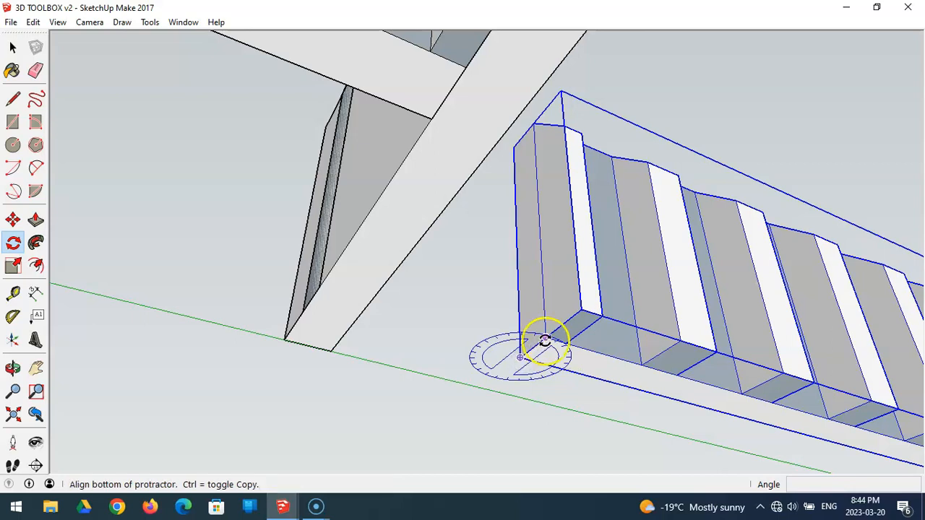
click(579, 312)
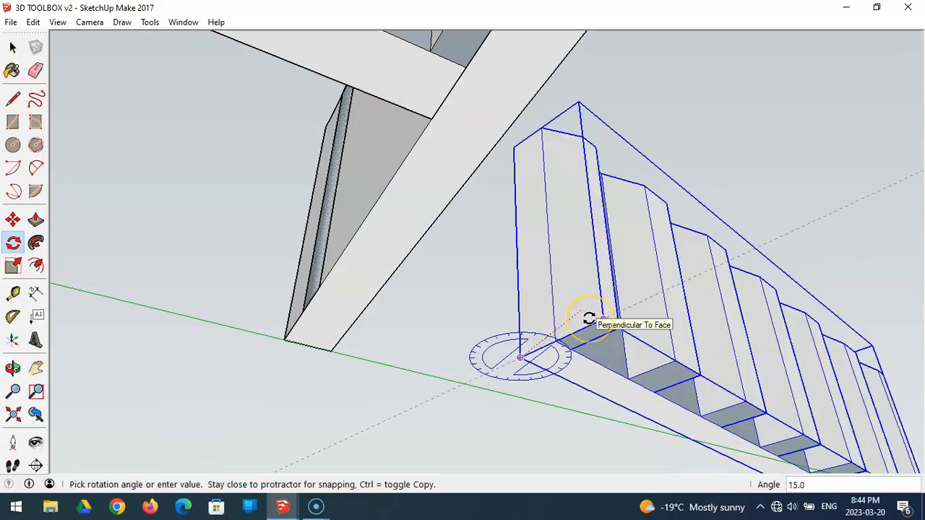
click(589, 319)
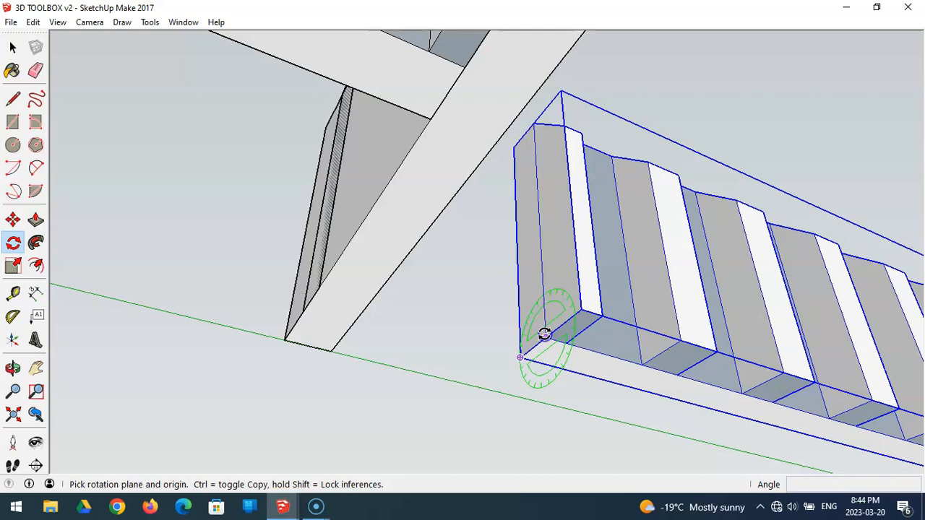
click(546, 337)
click(534, 210)
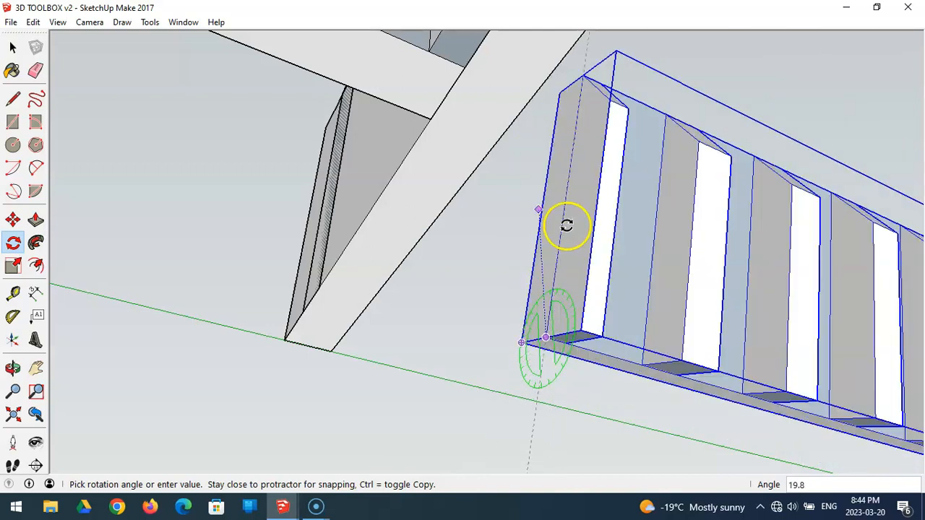
key(Escape)
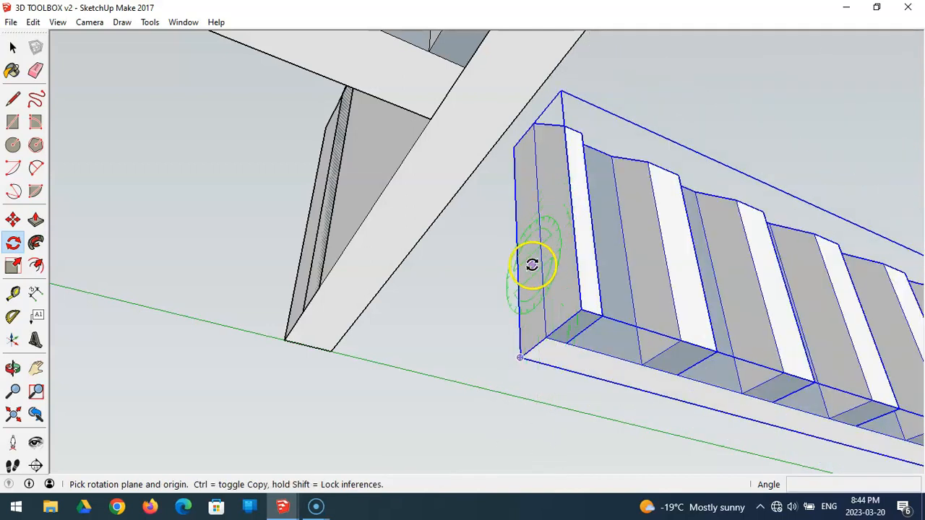
Rotate the copied divider panel 180 degrees in the horizontal plane about its lower back corner
click(524, 358)
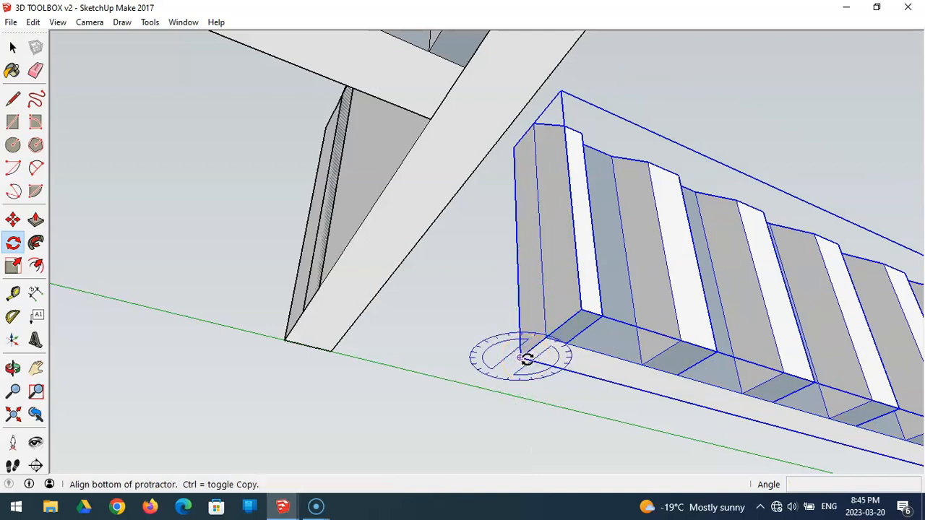
click(581, 307)
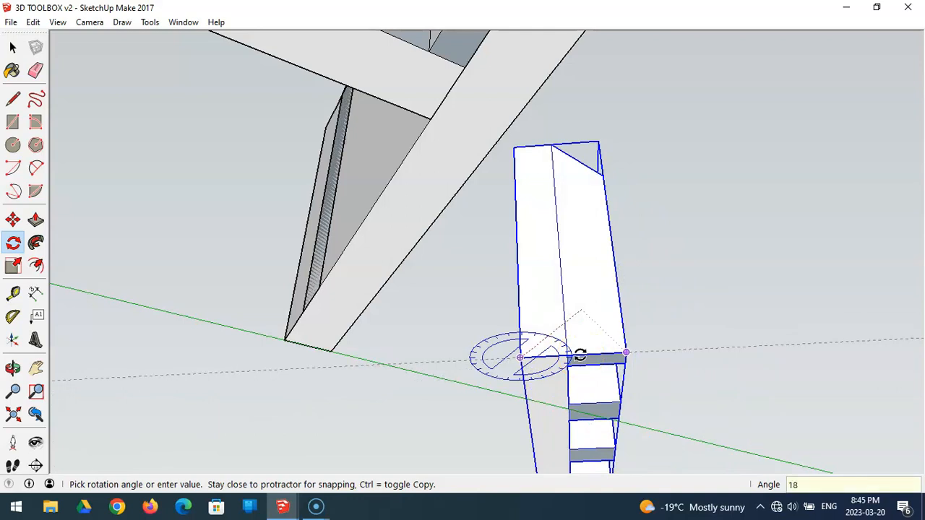
click(580, 355)
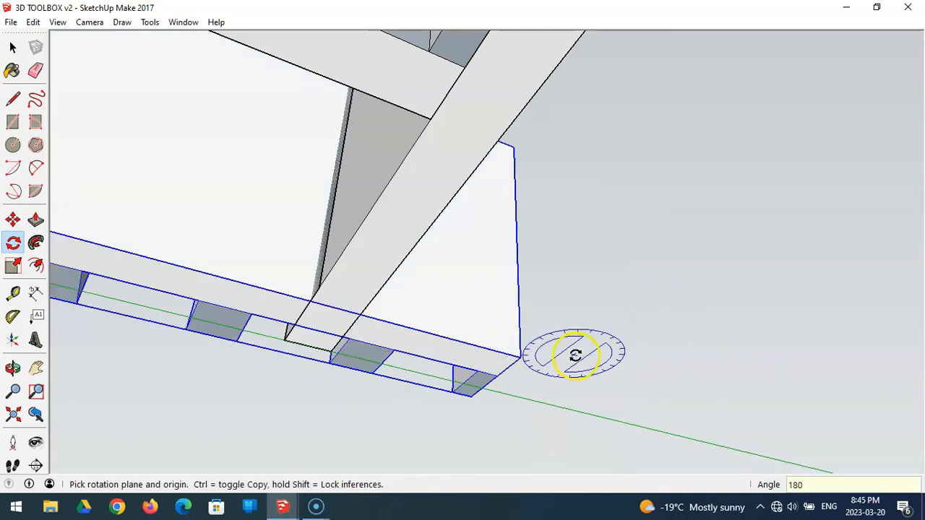
Move the rotated divider panel by its lower front corner to the end board's lower inner corner, closing the toolbox's open side
middle_drag(586, 357, 516, 224)
scroll(504, 352, up, 3)
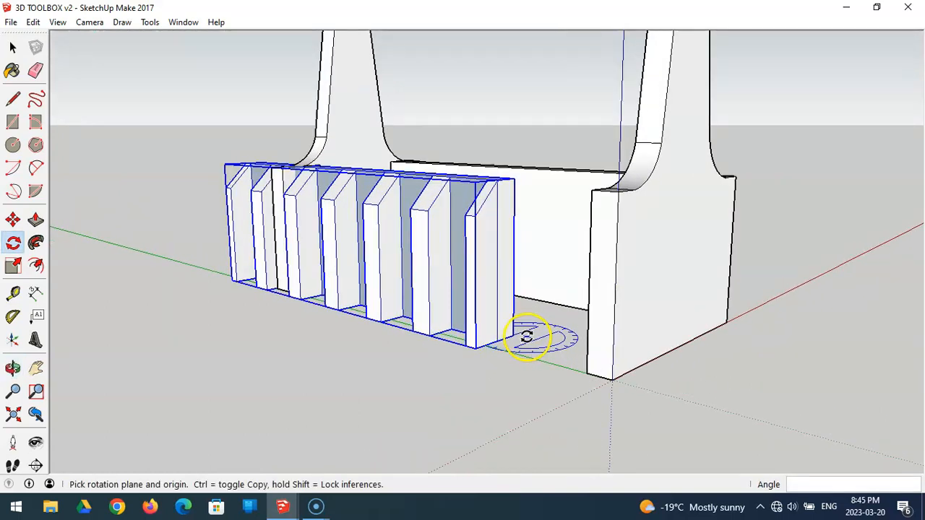
scroll(526, 335, up, 2)
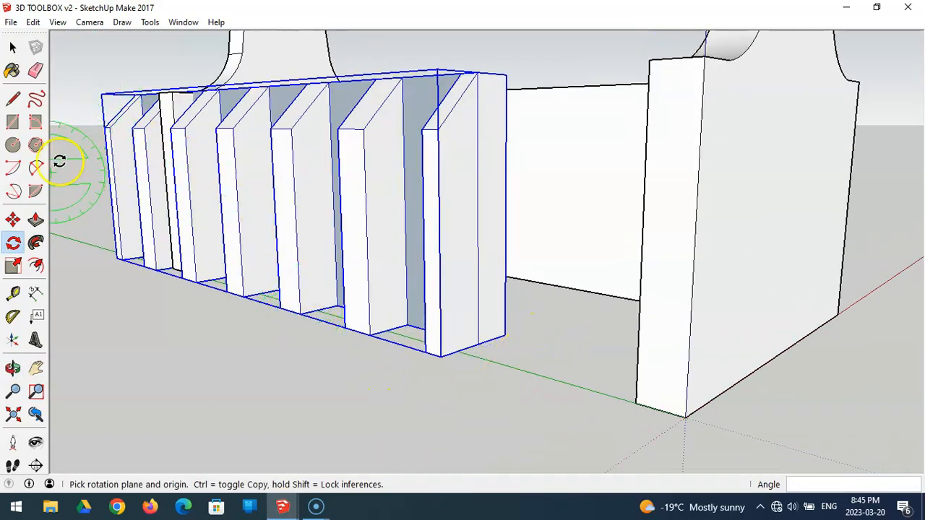
click(14, 220)
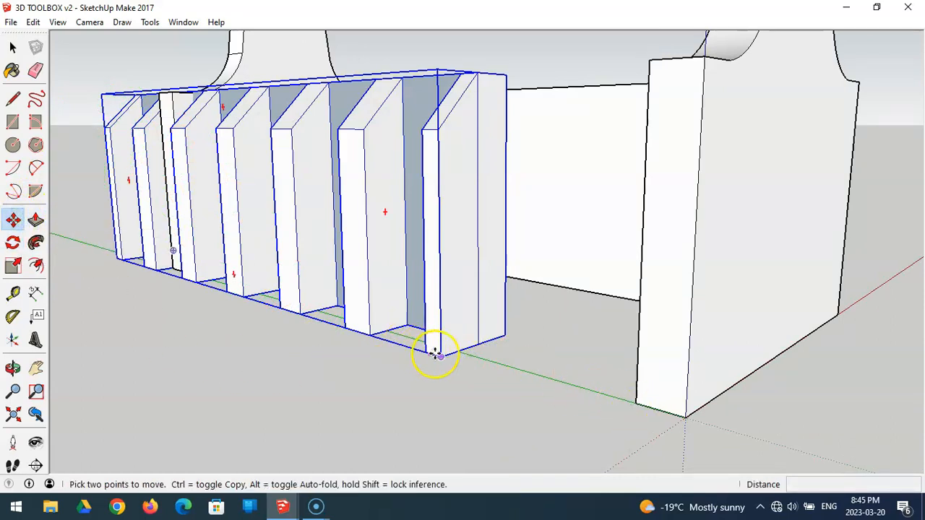
drag(441, 356, 635, 403)
middle_drag(334, 321, 599, 351)
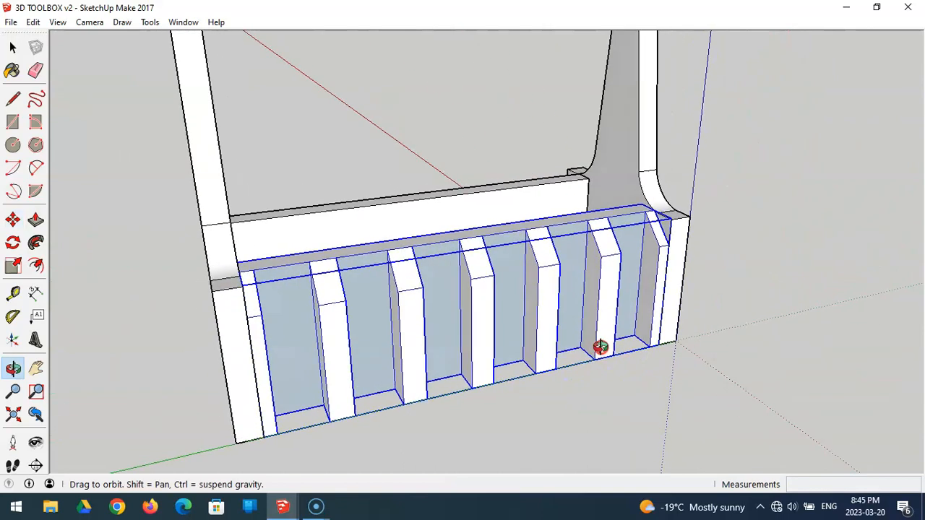
click(13, 48)
click(99, 118)
Draw a 185 by 20 mm rectangle directly below the end board, starting from its lower outer corner
middle_drag(532, 289, 554, 174)
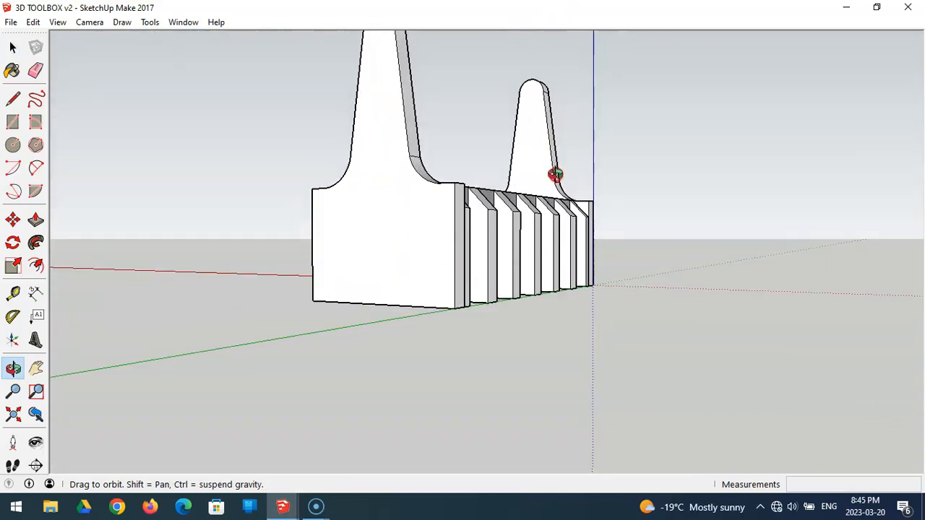
middle_drag(351, 299, 492, 242)
scroll(419, 268, up, 3)
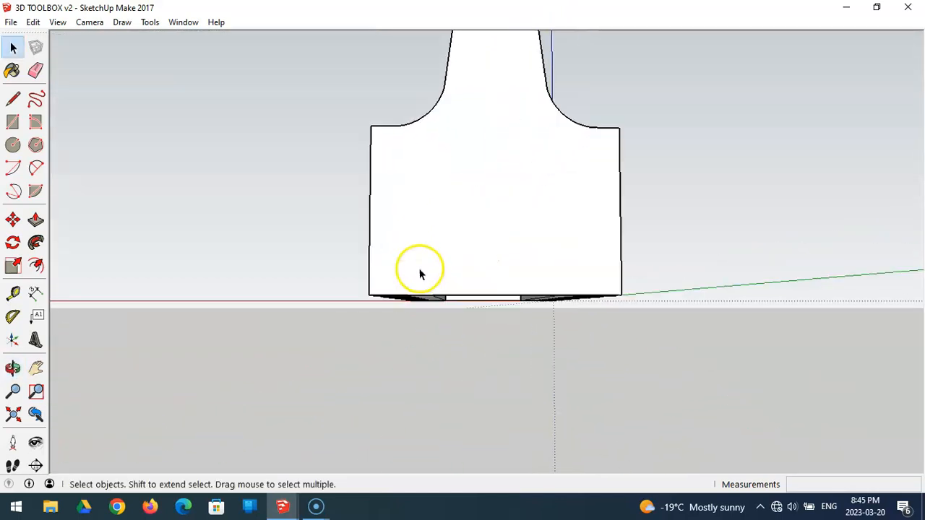
middle_drag(423, 271, 431, 283)
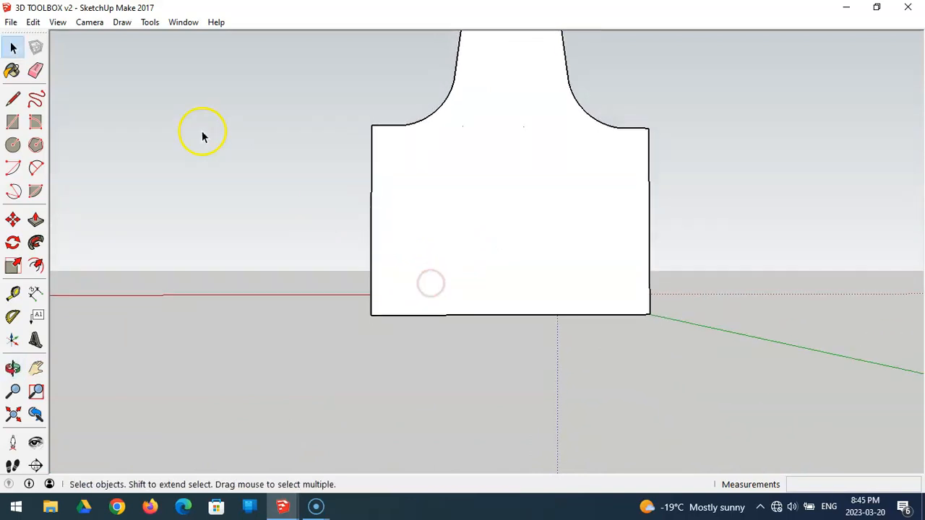
click(13, 123)
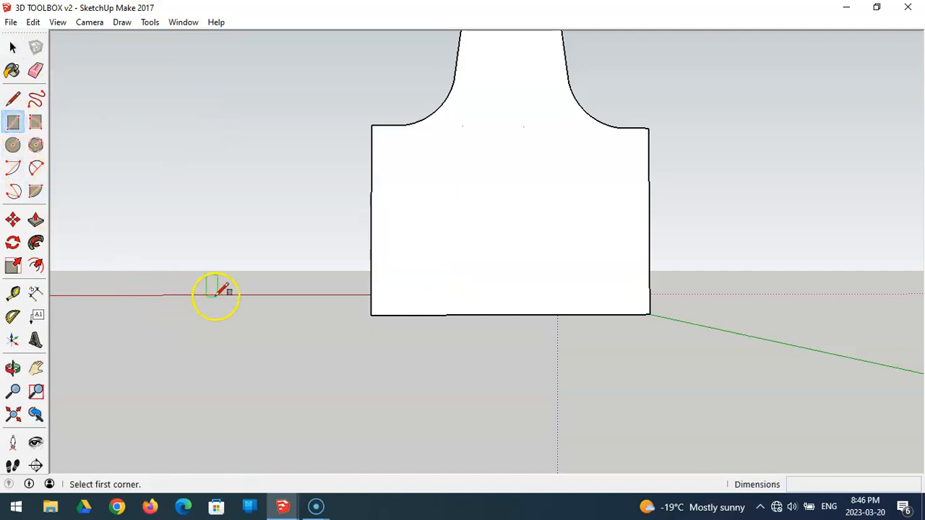
click(370, 312)
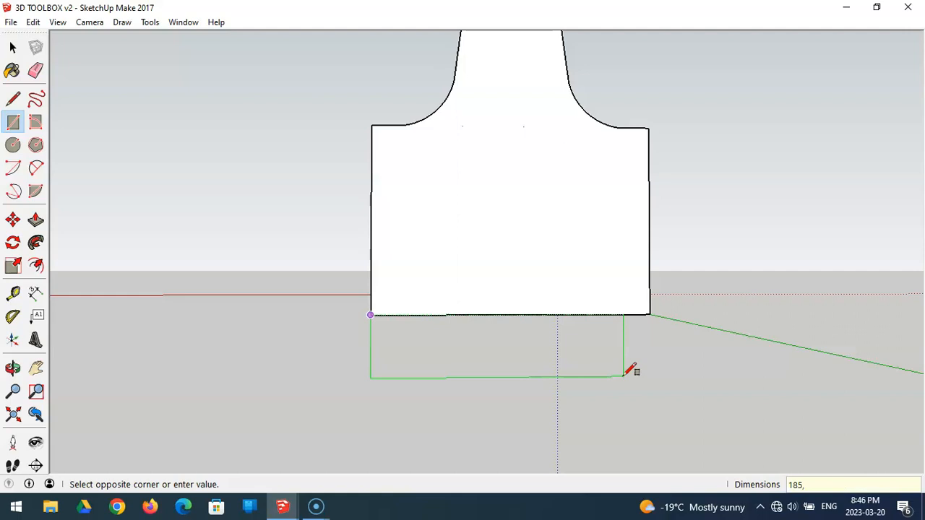
key(Return)
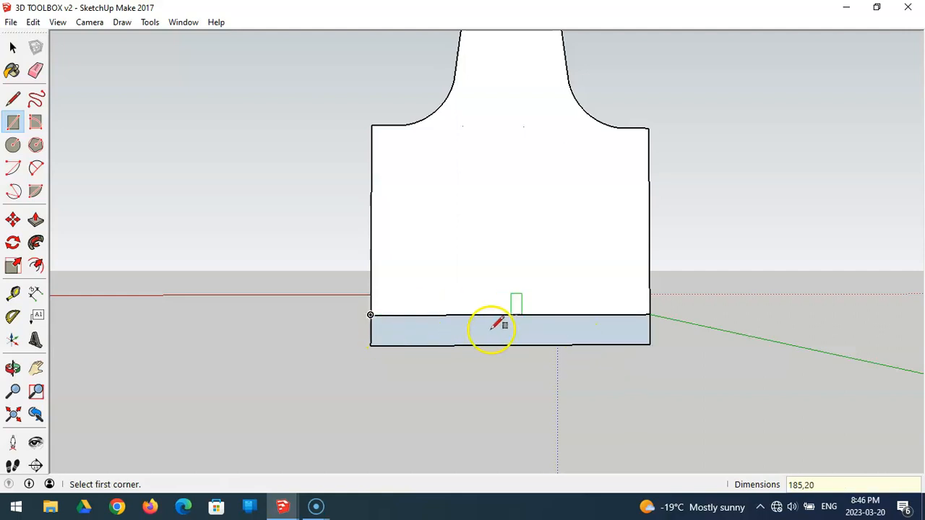
Push/Pull the base rectangle 400 mm under the toolbox to the far end board's outer face and save the model
middle_drag(664, 344, 526, 289)
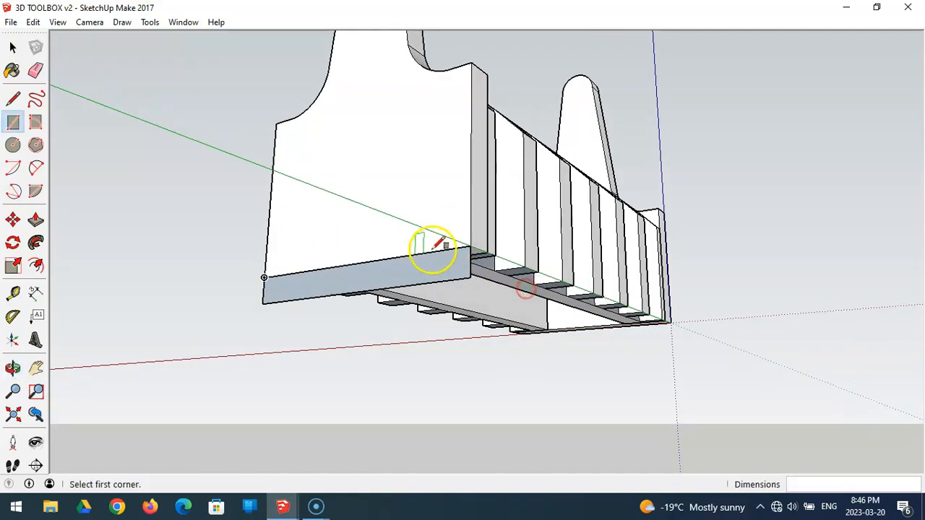
click(36, 221)
middle_drag(710, 322, 217, 367)
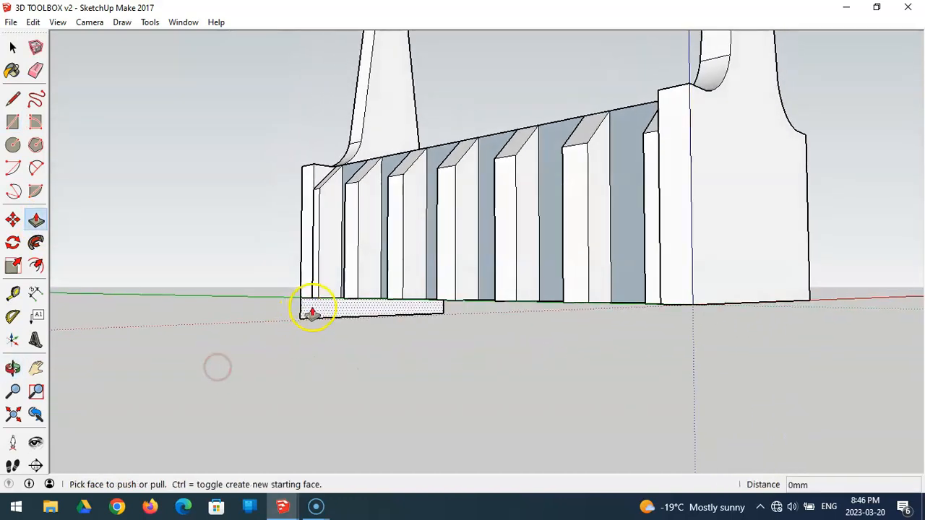
click(312, 312)
drag(312, 311, 692, 296)
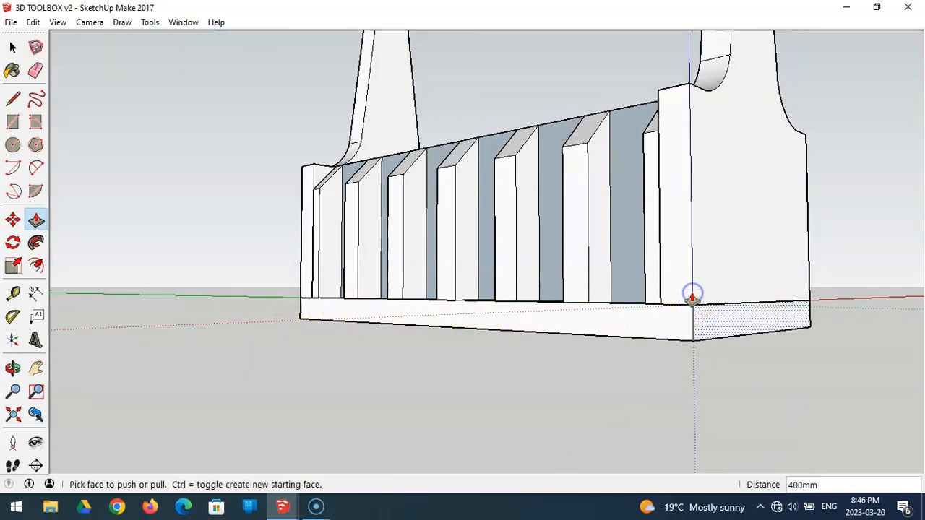
click(582, 342)
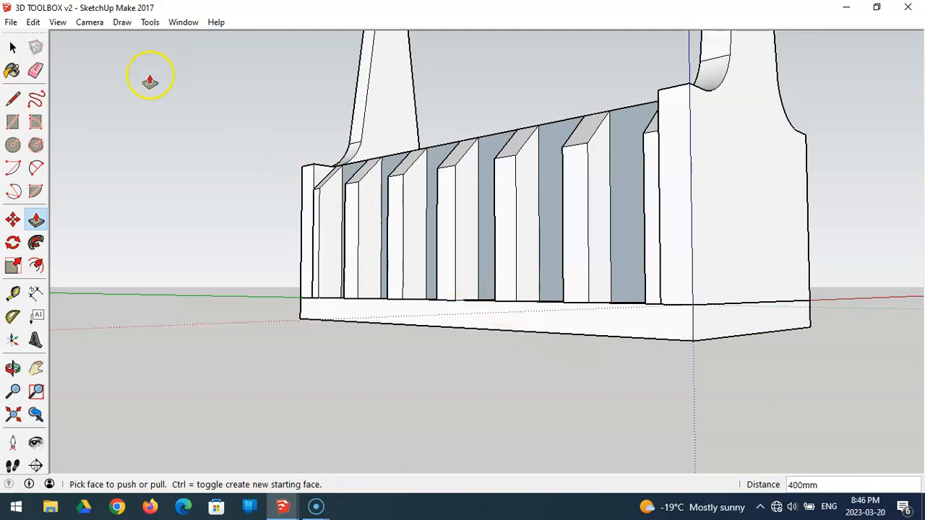
click(11, 24)
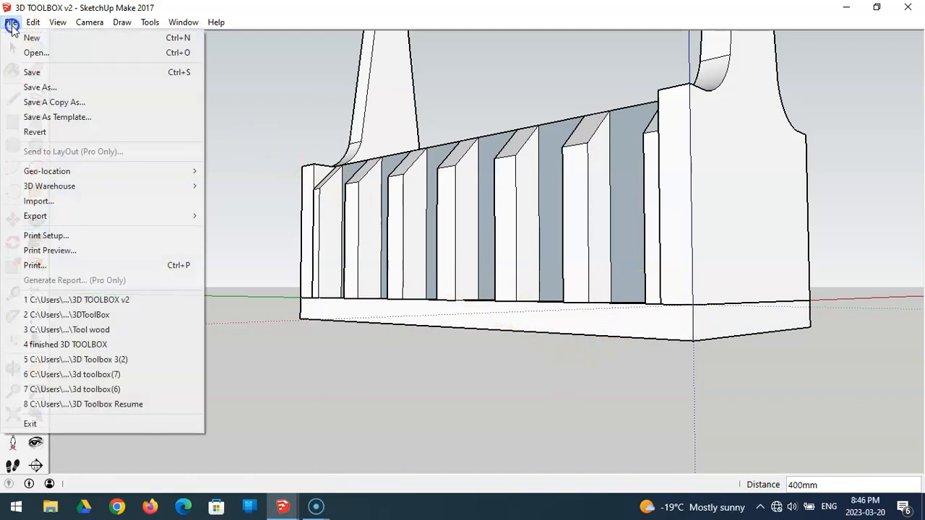
click(32, 72)
middle_drag(130, 142, 458, 310)
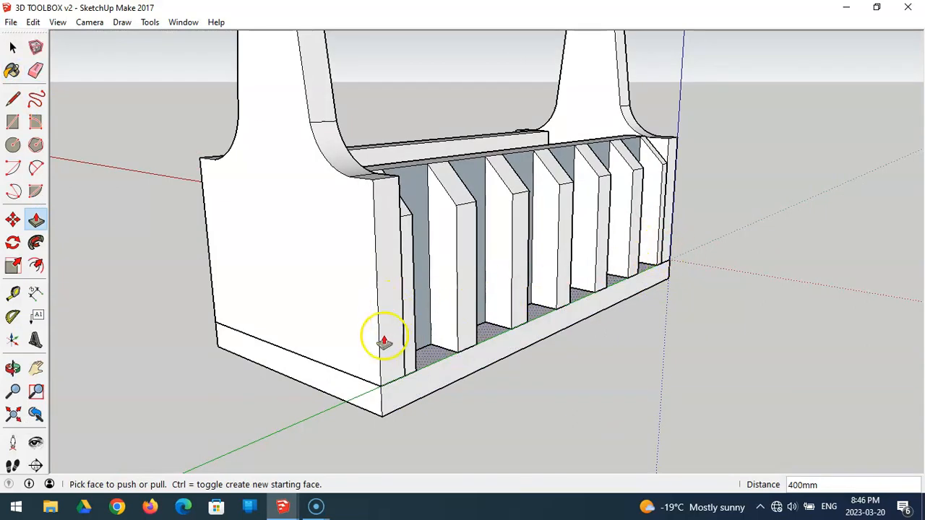
Switch to the finished 3D Toolbox model and measure the height and thickness of the lower side slat at its end
click(284, 505)
click(244, 463)
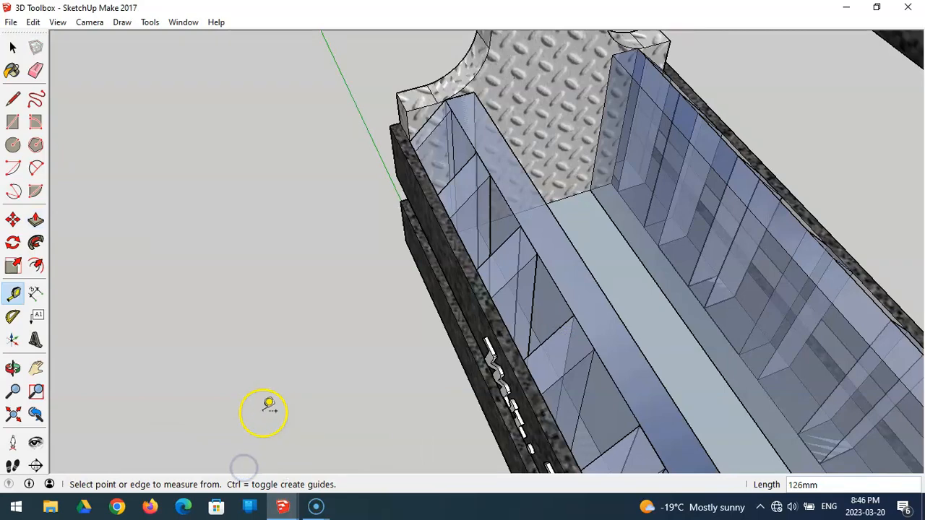
click(14, 415)
middle_drag(162, 405, 339, 253)
scroll(339, 252, down, 2)
scroll(430, 376, up, 5)
middle_drag(481, 330, 417, 328)
click(38, 294)
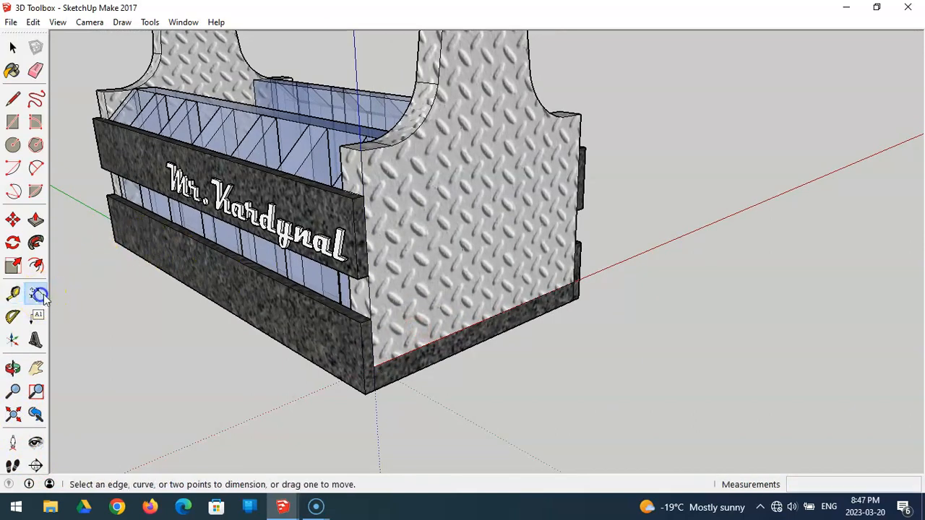
click(360, 325)
click(367, 396)
click(241, 434)
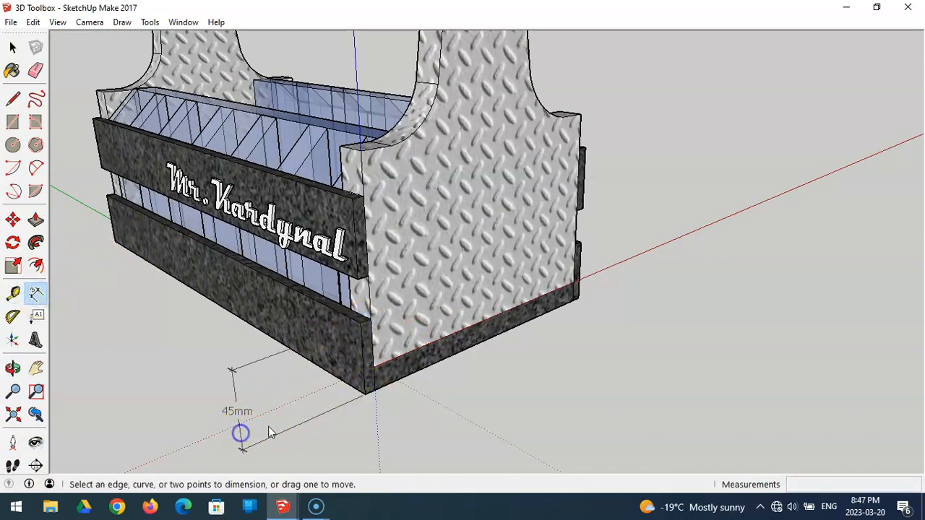
click(366, 396)
click(370, 392)
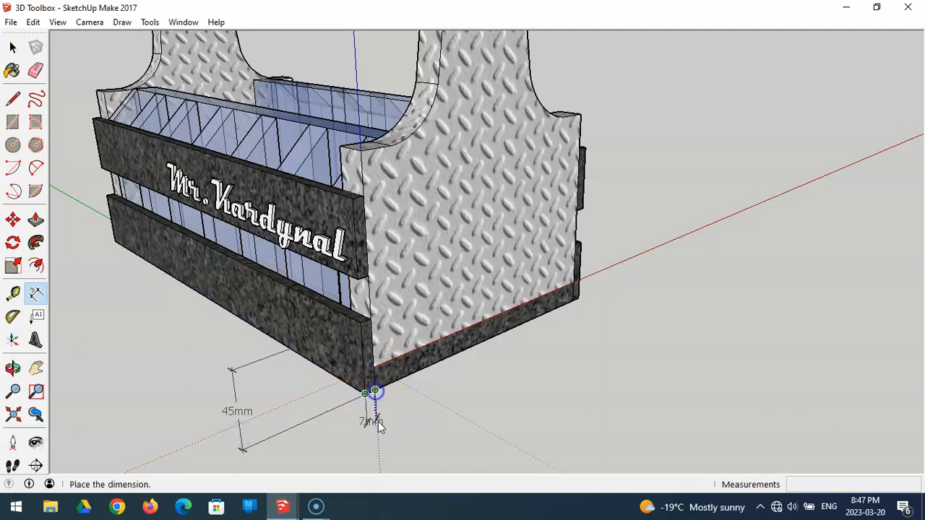
click(381, 431)
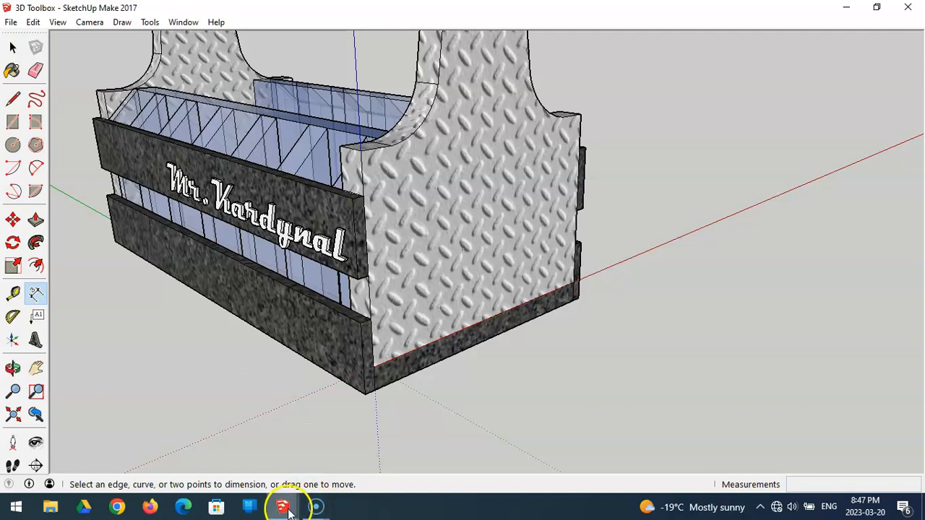
Return to the 3D TOOLBOX v2 model and draw a 45 mm high, 7 mm wide rectangle outward from each lower corner of the base board's end
mouse_move(282, 504)
click(310, 476)
mouse_move(450, 448)
middle_down()
mouse_move(402, 400)
mouse_move(471, 392)
mouse_move(505, 366)
mouse_move(568, 348)
middle_up()
key(p)
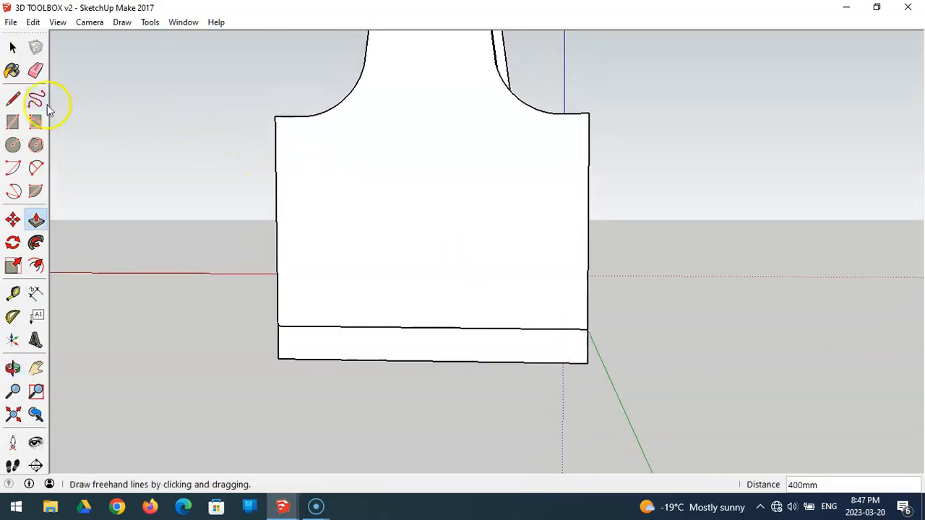
click(13, 122)
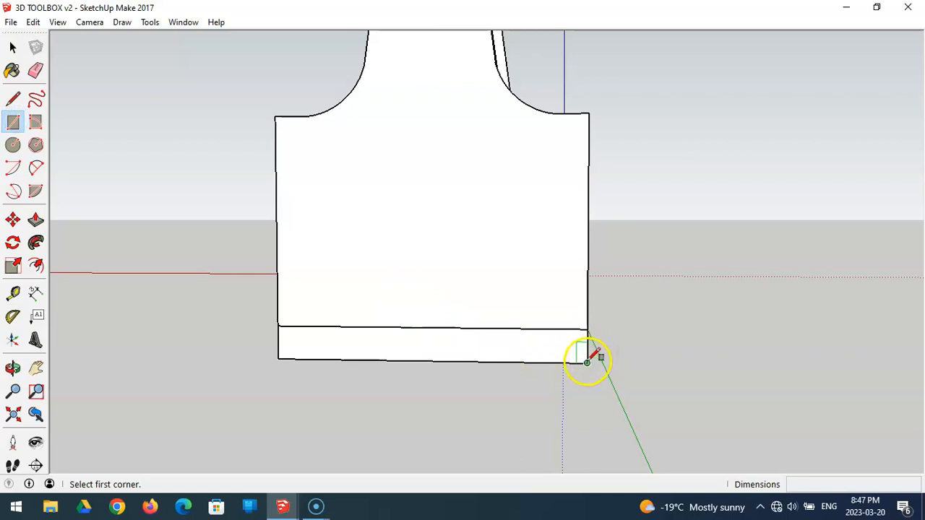
click(587, 363)
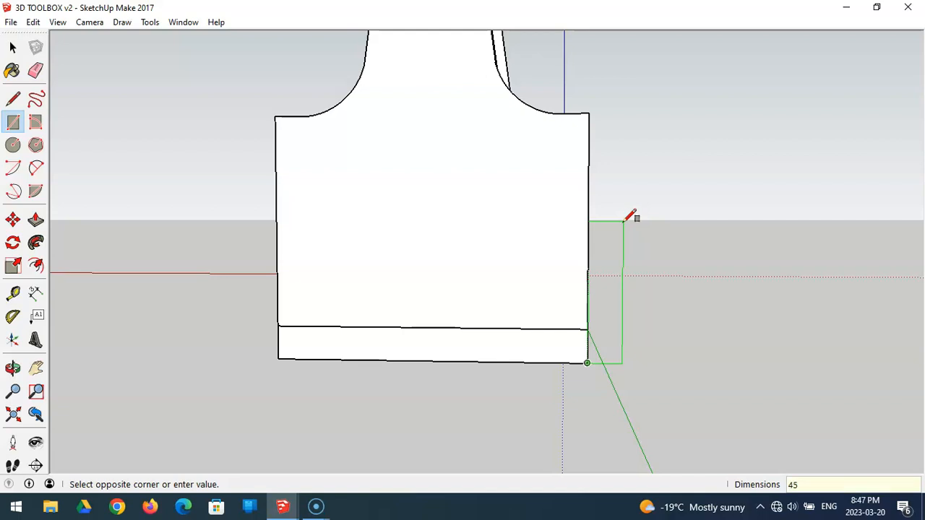
key(Return)
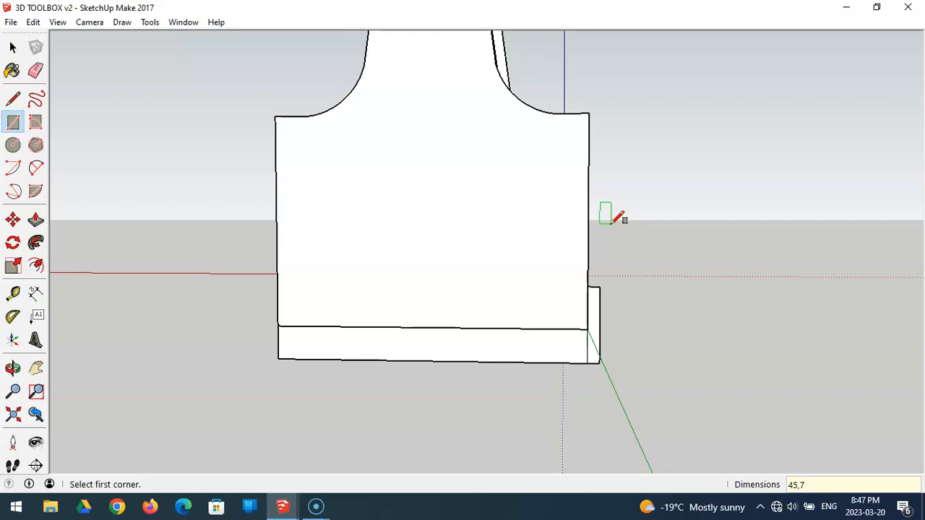
click(278, 358)
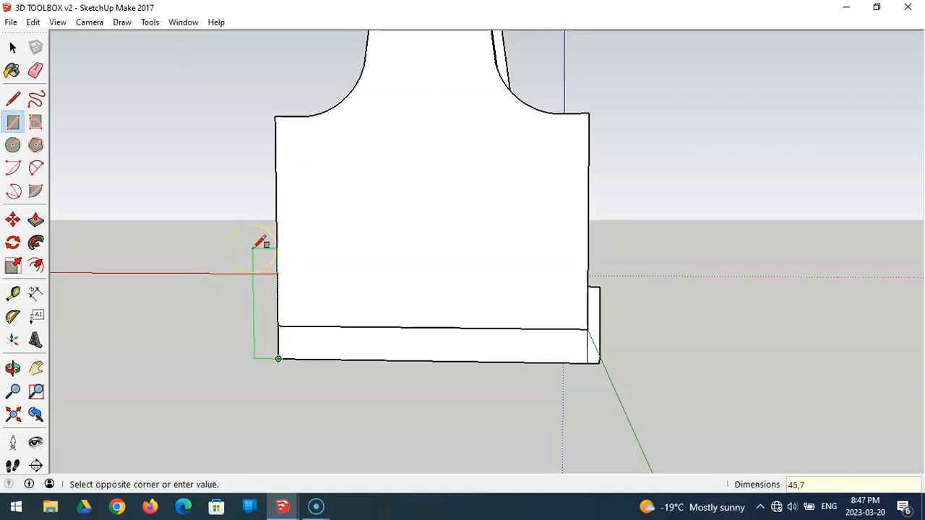
key(Return)
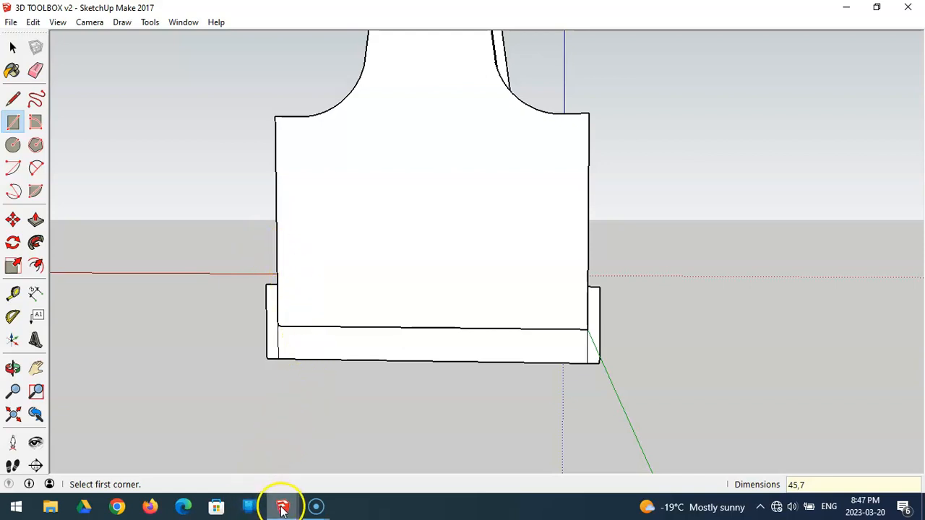
Switch to the finished 3D Toolbox model and measure the vertical gap between the upper and lower side slats
mouse_move(282, 508)
click(248, 477)
middle_drag(359, 372, 313, 347)
click(34, 292)
click(324, 219)
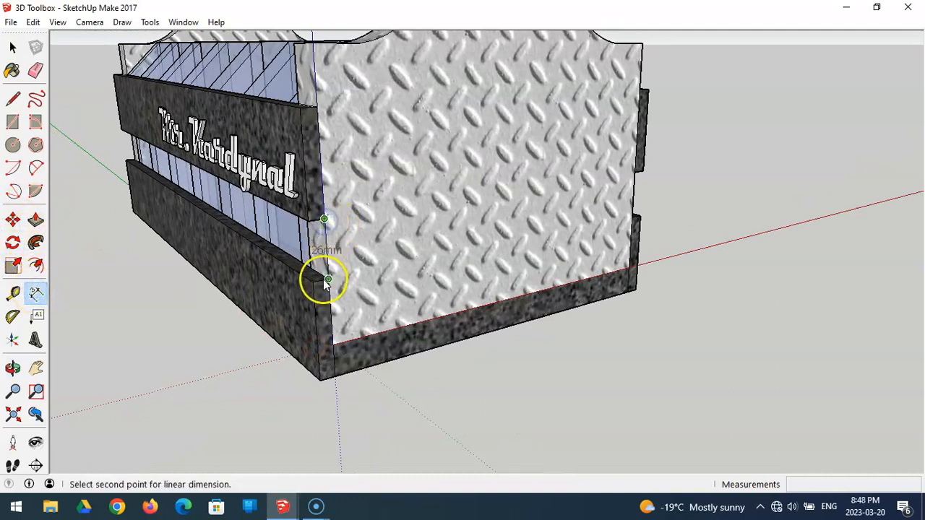
drag(300, 293, 123, 320)
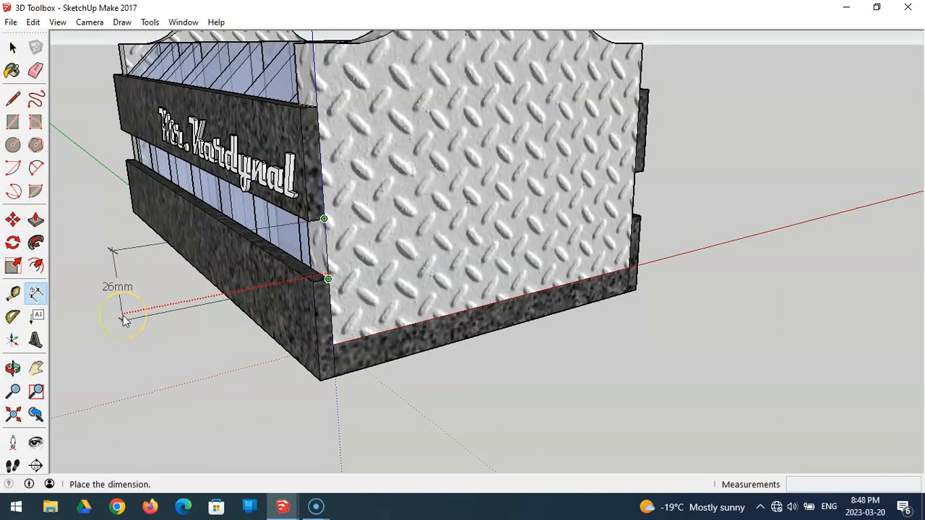
key(Escape)
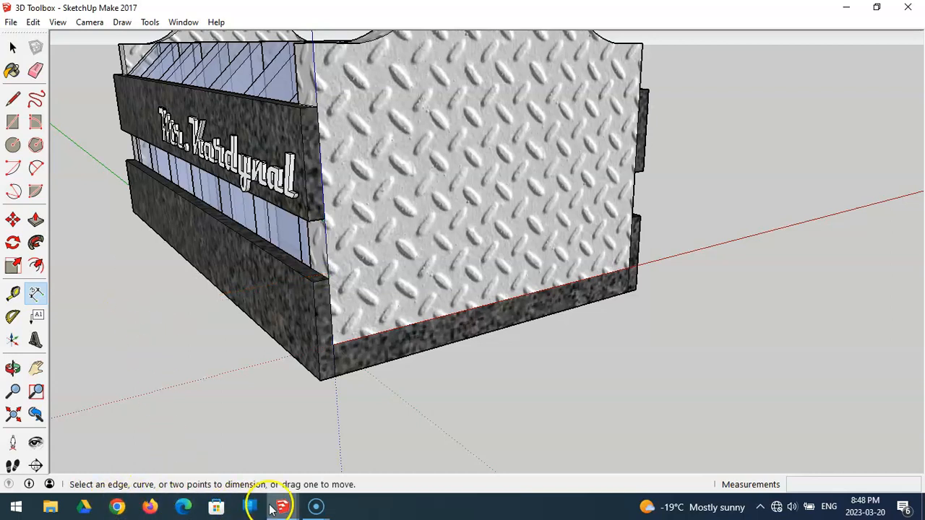
Return to the 3D TOOLBOX v2 model and draw a line up from the lower slat profile's top and horizontally across the end board
mouse_move(280, 506)
click(331, 476)
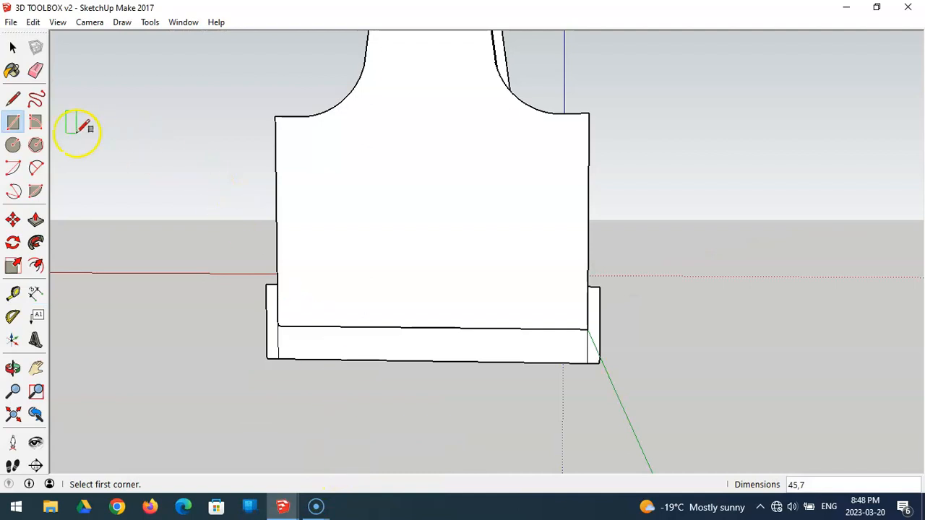
click(13, 99)
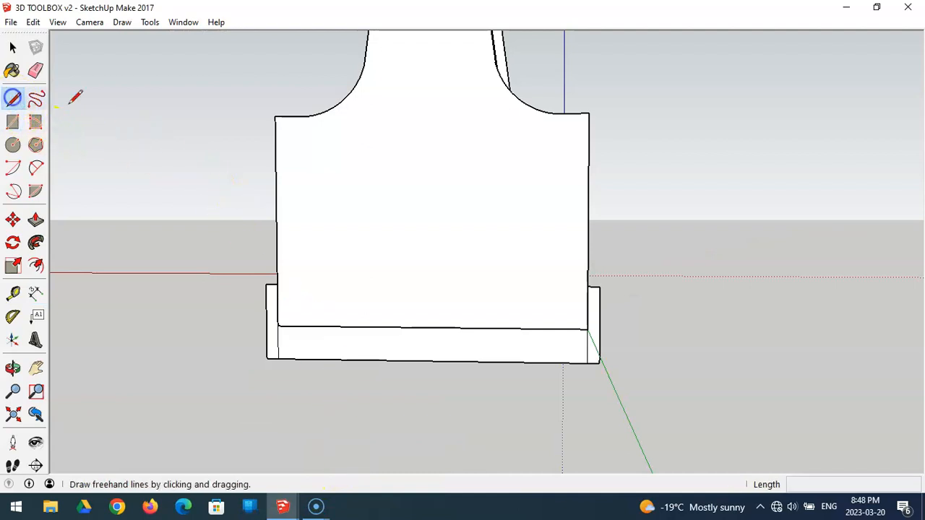
click(588, 288)
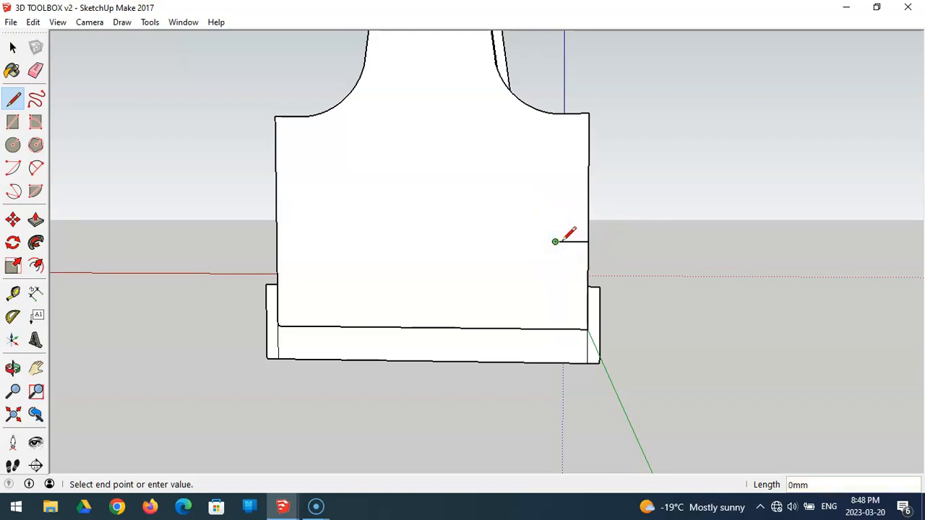
click(276, 241)
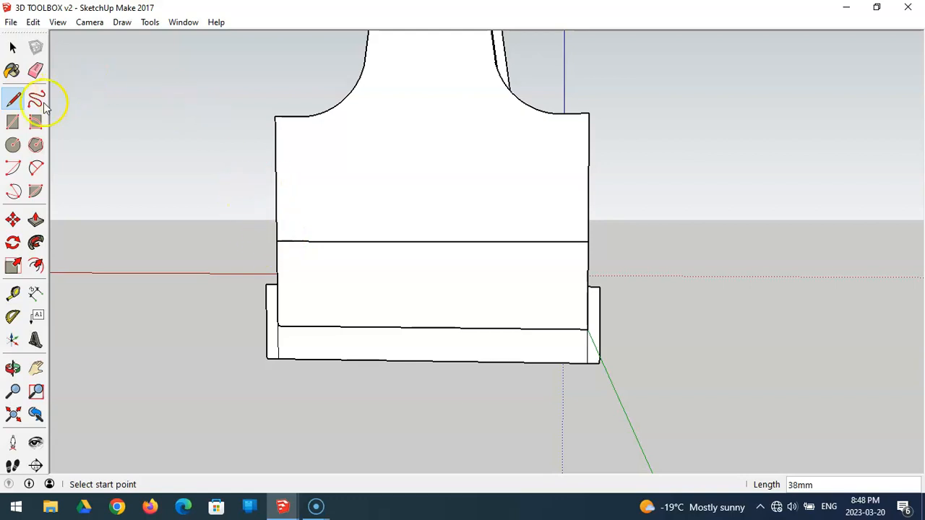
Draw a 7 mm wide, 45 mm high upper slat rectangle outward from each end of the end board's horizontal line
click(13, 121)
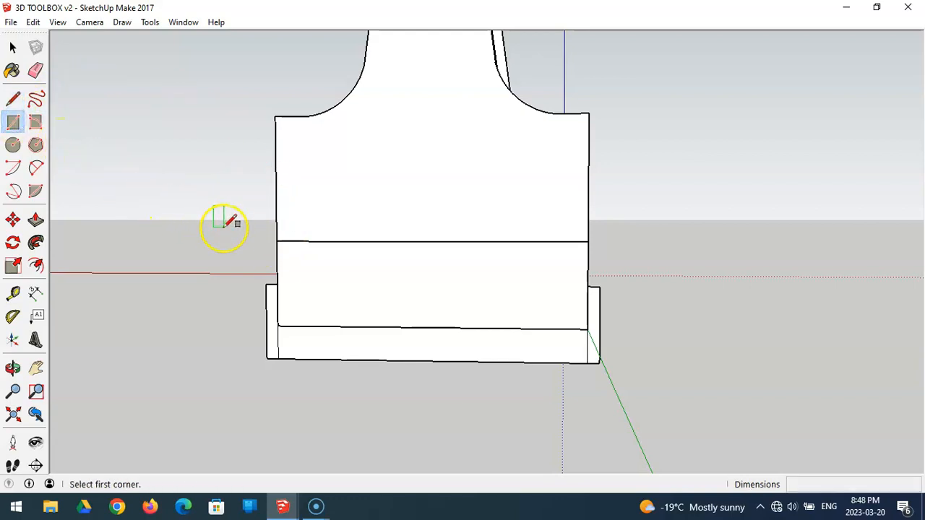
click(276, 241)
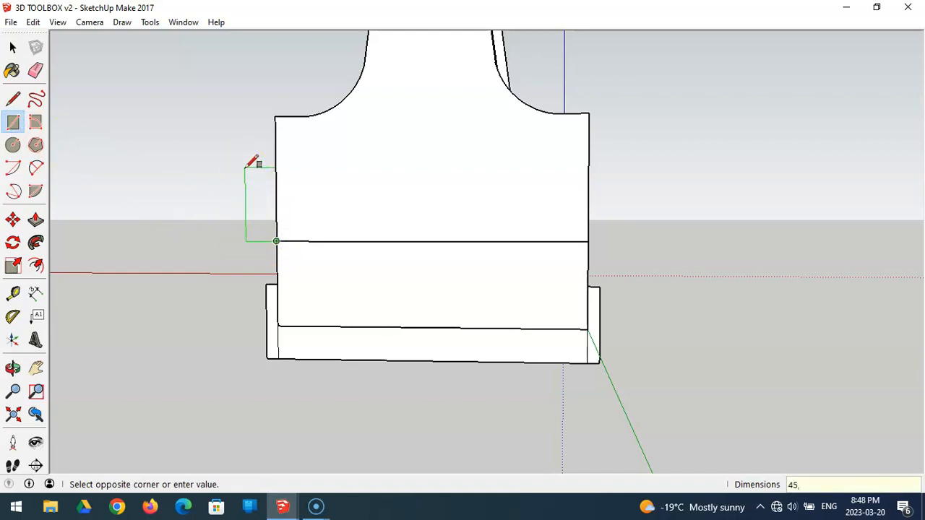
key(Return)
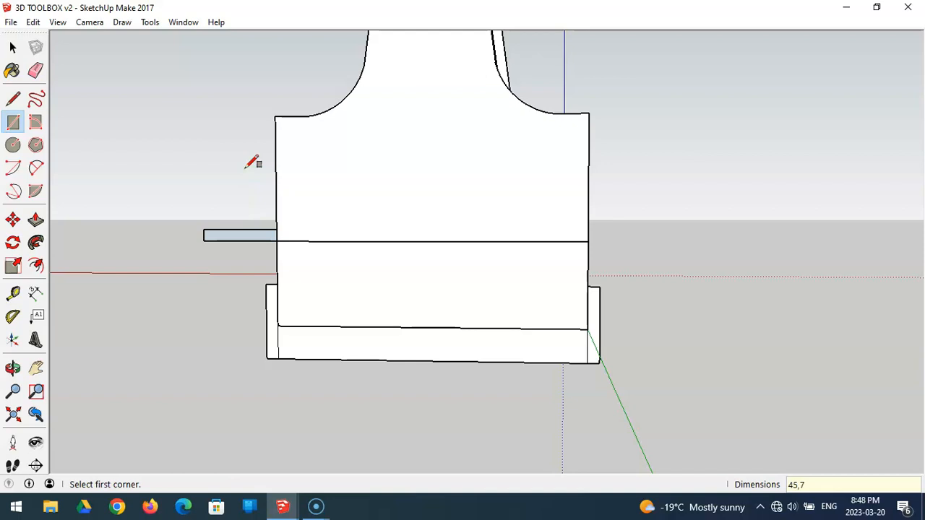
click(276, 241)
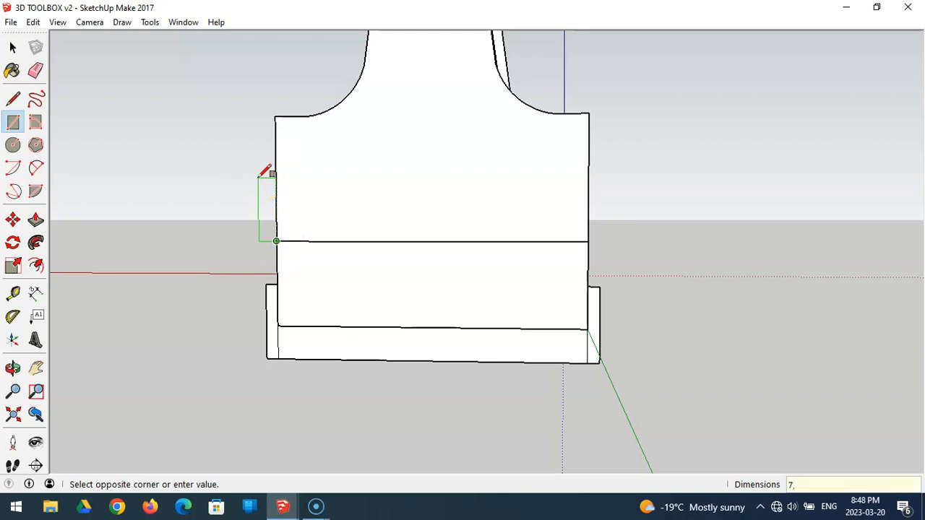
key(Return)
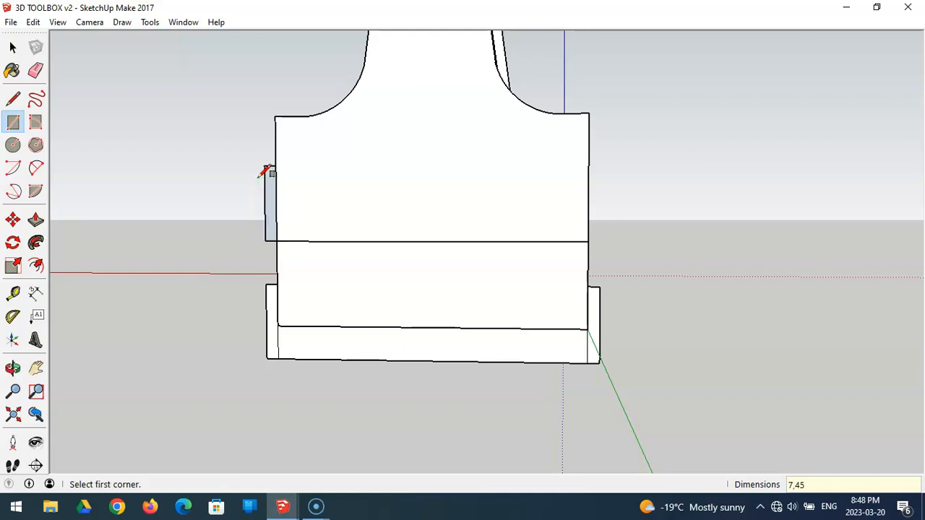
middle_drag(240, 147, 314, 213)
click(645, 233)
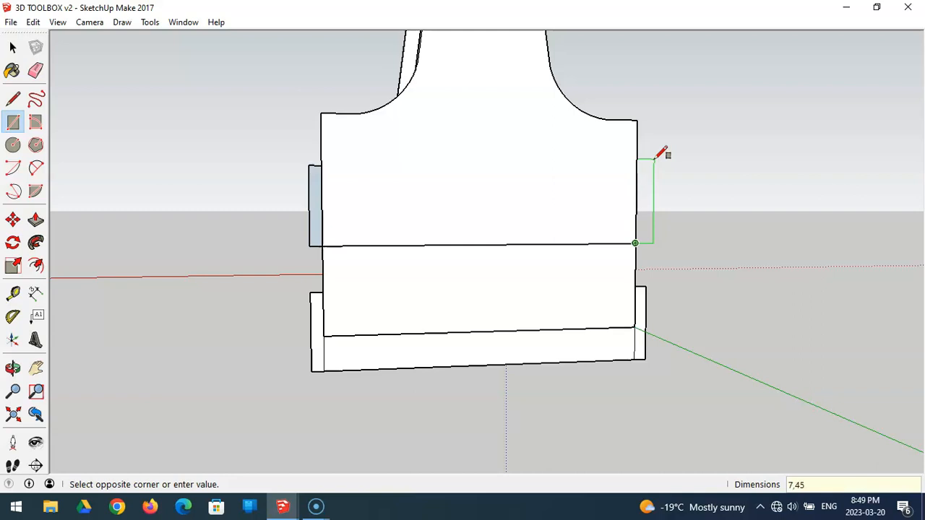
key(Return)
Erase the horizontal construction line across the end board between the two upper slat rectangles
mouse_move(663, 146)
middle_down()
mouse_move(728, 219)
mouse_move(901, 215)
mouse_move(599, 213)
middle_up()
click(35, 71)
click(357, 242)
click(588, 241)
Push/Pull the four slat rectangles 400 mm along the toolbox to form upper and lower slats on both long sides
middle_drag(737, 218, 568, 252)
mouse_move(754, 206)
middle_down()
mouse_move(612, 241)
mouse_move(351, 244)
mouse_move(646, 234)
middle_up()
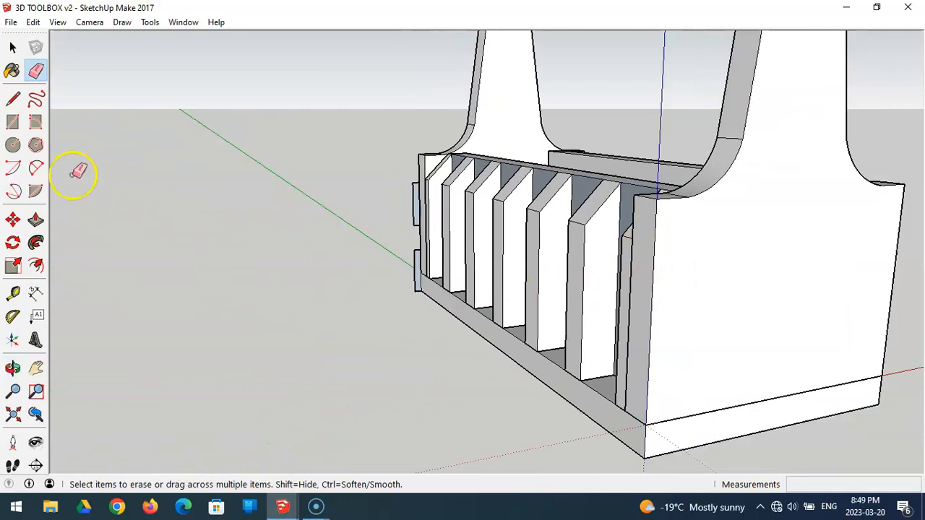
click(35, 220)
mouse_move(418, 203)
mouse_down()
mouse_move(540, 229)
mouse_move(656, 231)
mouse_up()
drag(415, 290, 654, 352)
middle_drag(654, 352, 501, 314)
drag(733, 244, 510, 325)
drag(727, 310, 472, 330)
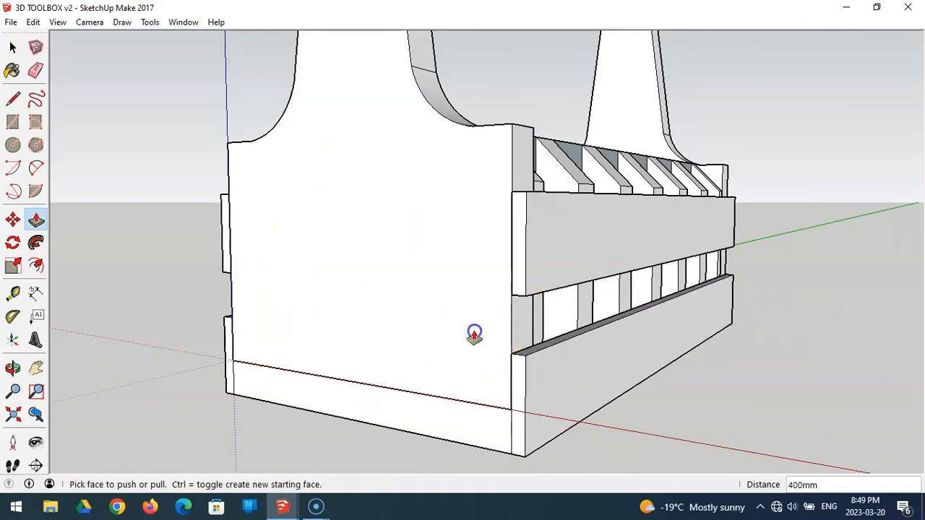
Draw a 292 mm vertical line up the outer face of the end board from its bottom edge's midpoint
scroll(823, 296, down, 3)
middle_drag(846, 207, 347, 250)
middle_drag(533, 192, 485, 208)
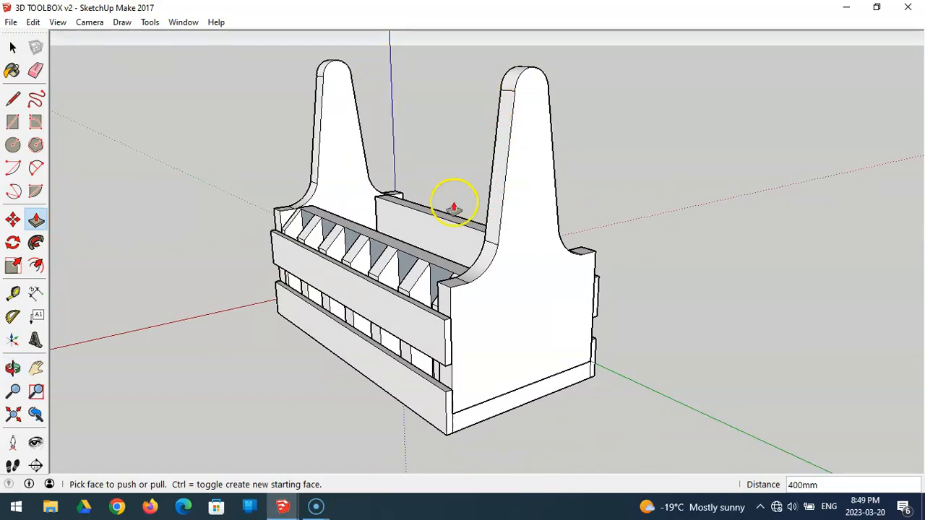
middle_drag(564, 351, 520, 343)
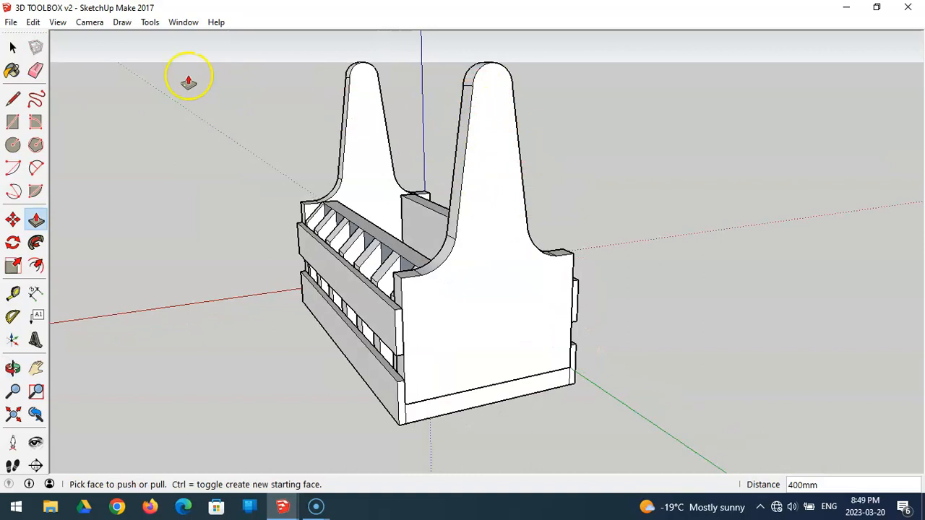
click(12, 98)
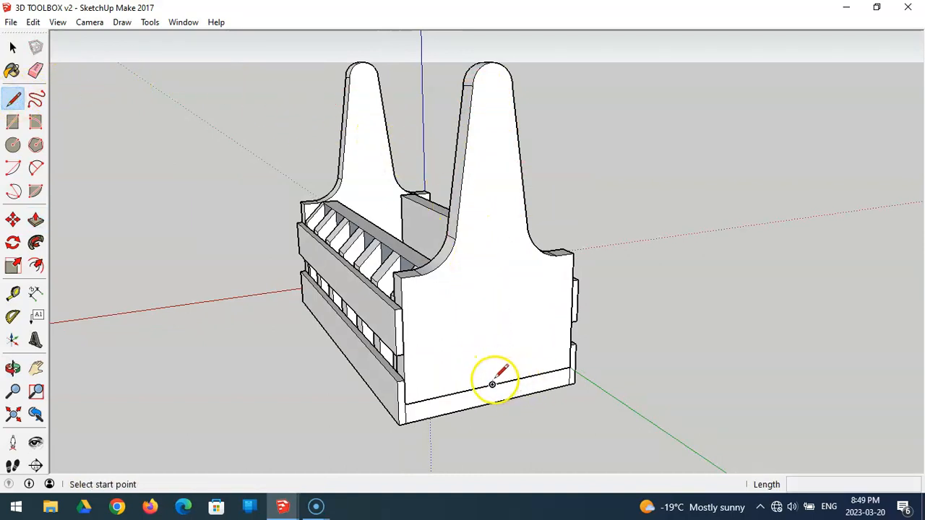
middle_drag(503, 378, 440, 313)
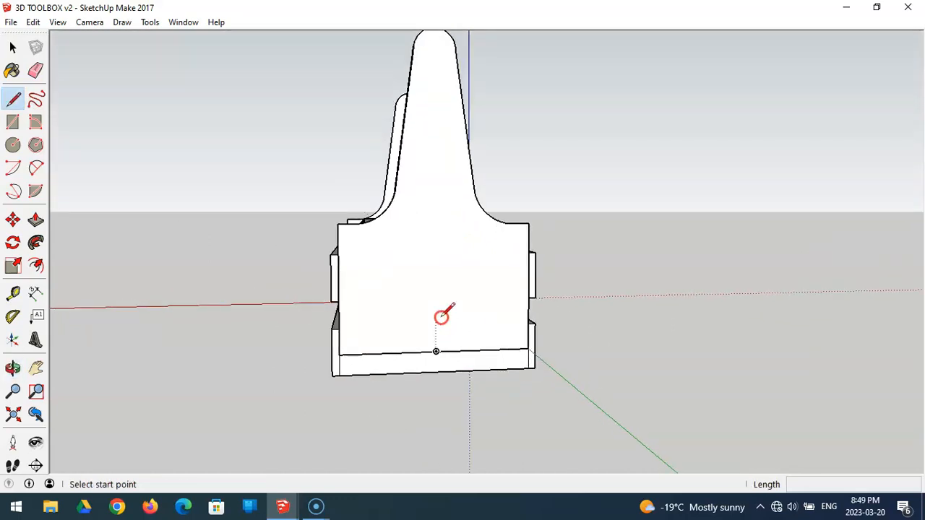
click(436, 351)
click(435, 246)
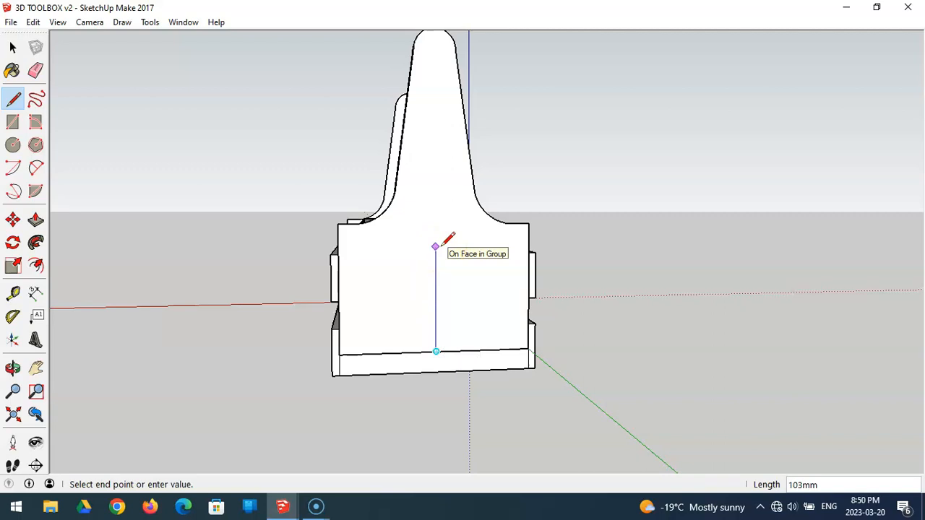
text(292)
key(Return)
middle_drag(453, 185, 440, 289)
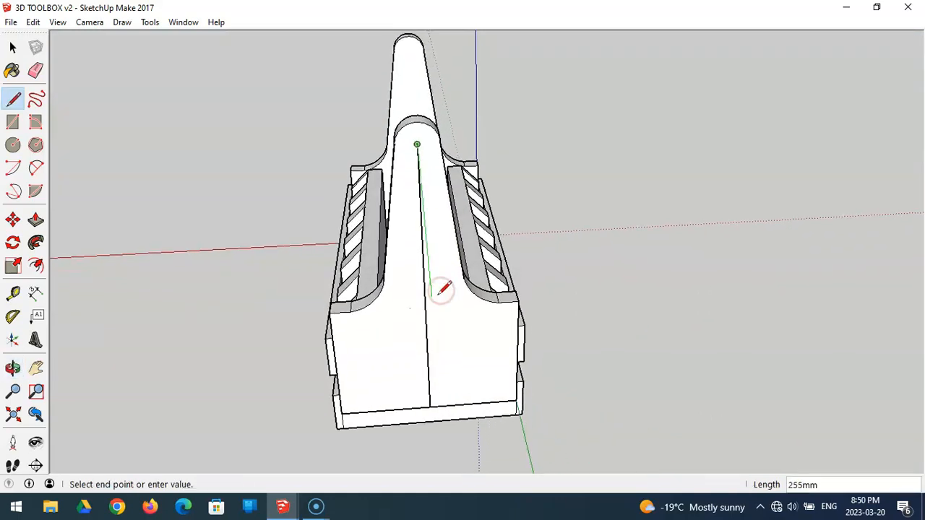
key(Escape)
Draw a 10 mm radius circle on the end board, centred on the vertical line's upper endpoint
scroll(421, 149, up, 2)
middle_drag(421, 148, 423, 107)
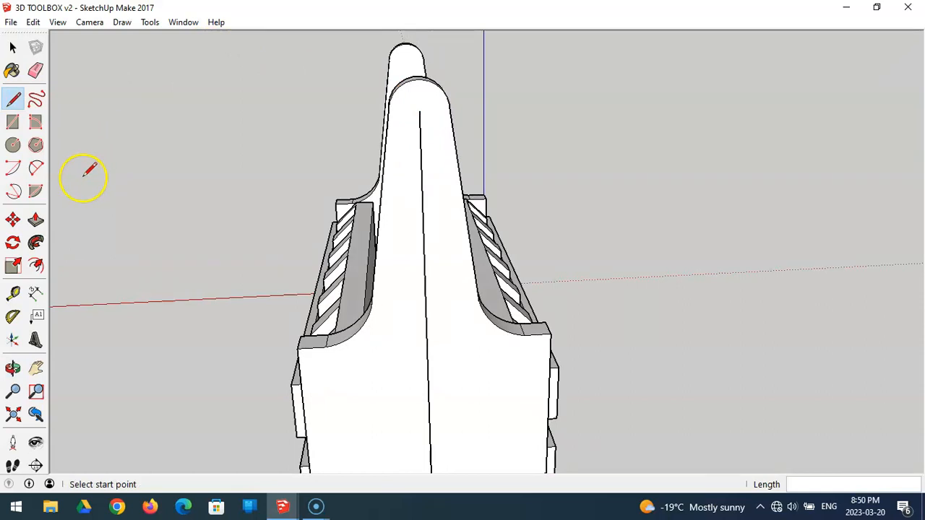
click(13, 145)
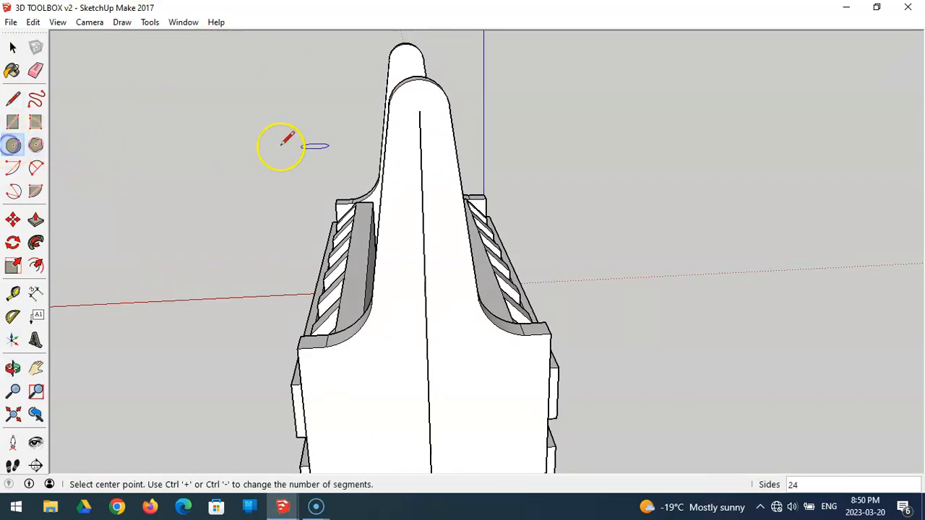
click(419, 110)
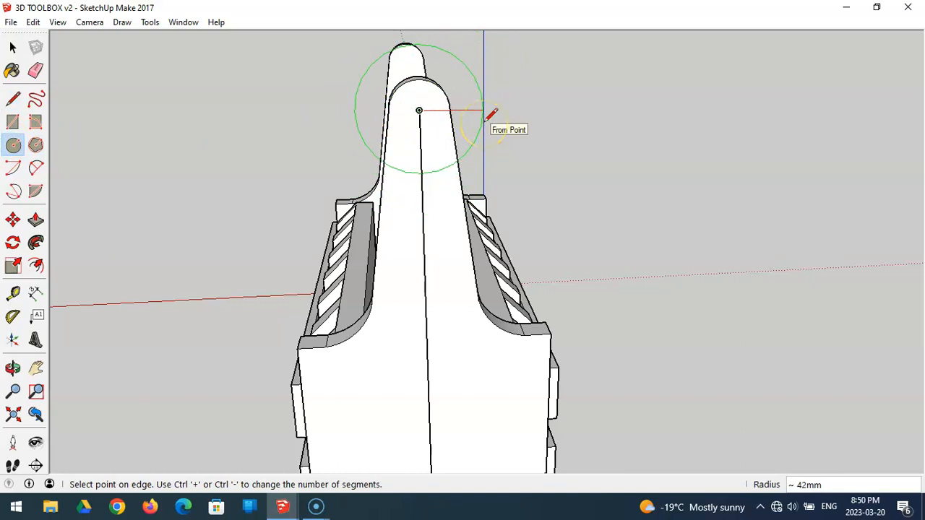
key(Return)
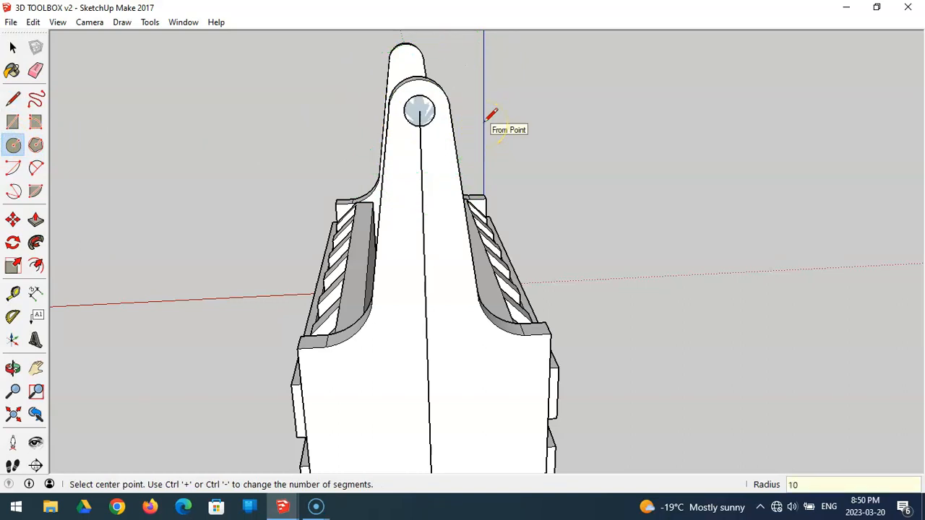
middle_drag(479, 118, 611, 89)
middle_drag(595, 128, 664, 136)
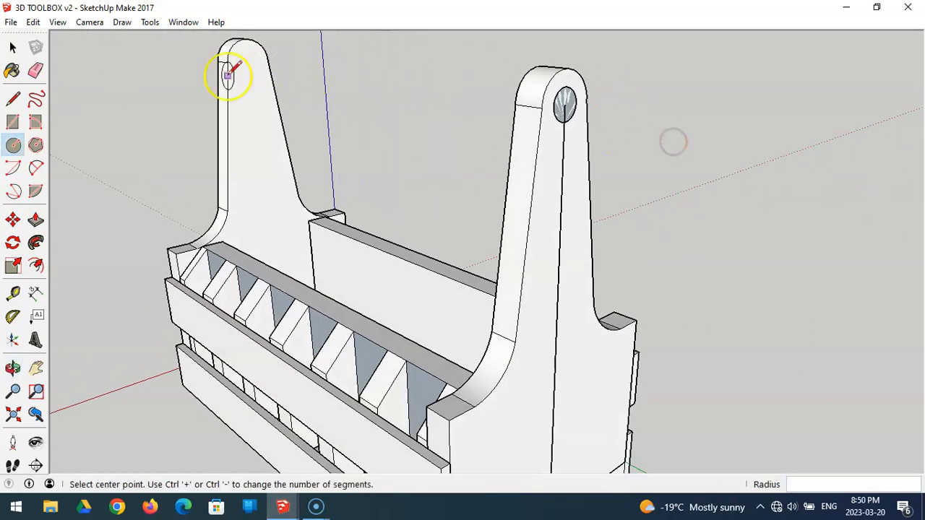
Push/Pull the circle 400 mm along the toolbox to the opposite end board to form the round handle
click(35, 219)
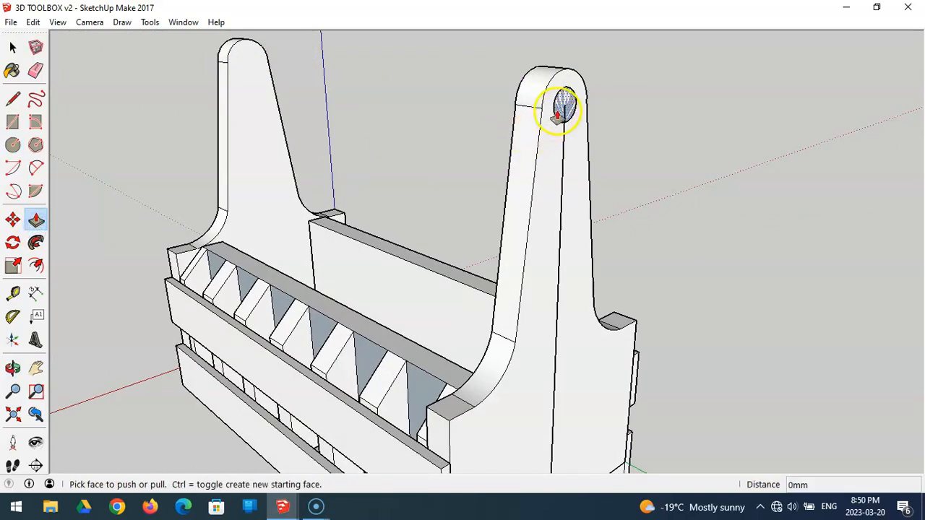
click(560, 104)
drag(539, 115, 244, 72)
middle_drag(244, 72, 514, 75)
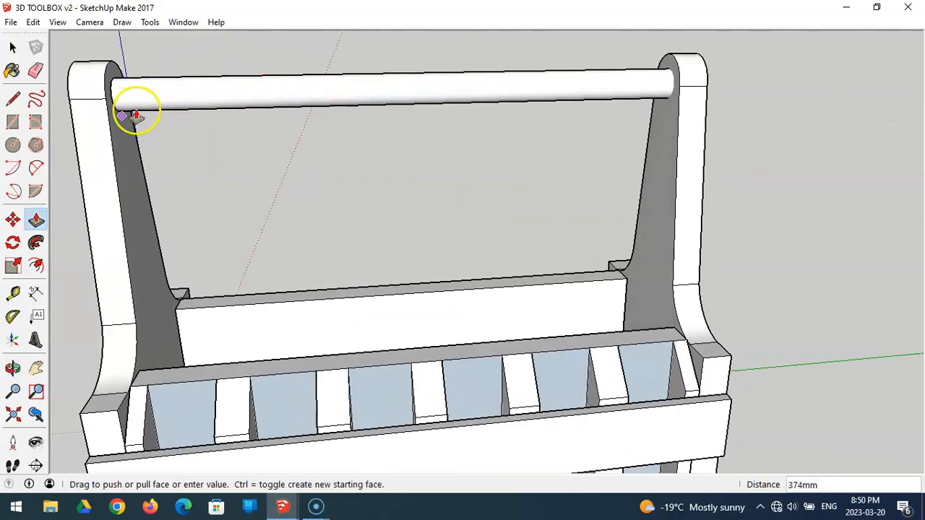
middle_drag(73, 144, 368, 136)
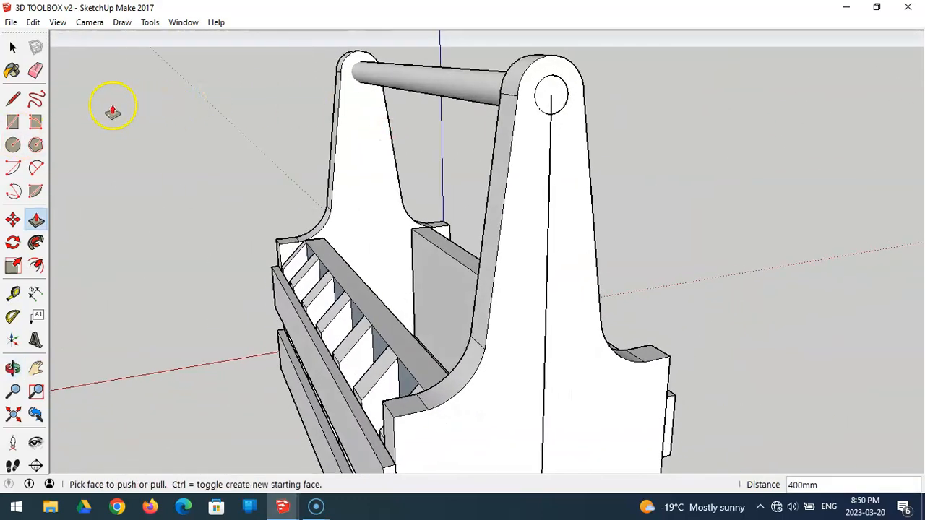
Undo erasing the end board's vertical line and draw a 14 mm radius circle around the handle end from its upper endpoint
click(35, 70)
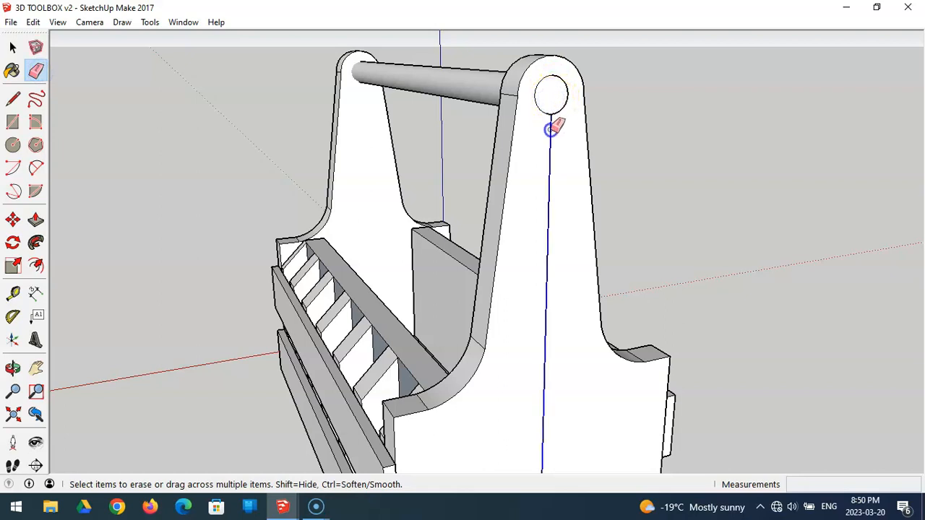
click(12, 146)
click(12, 146)
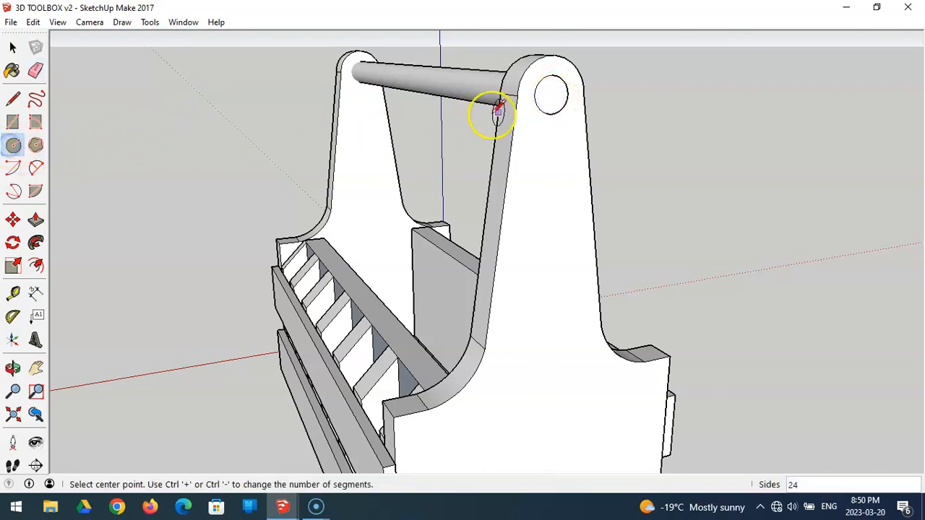
middle_drag(563, 92, 469, 107)
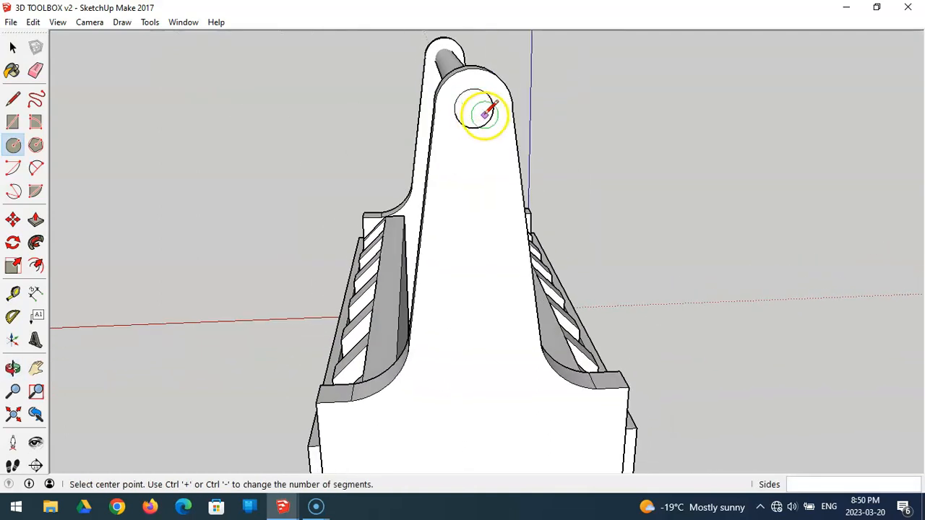
key(ctrl+z)
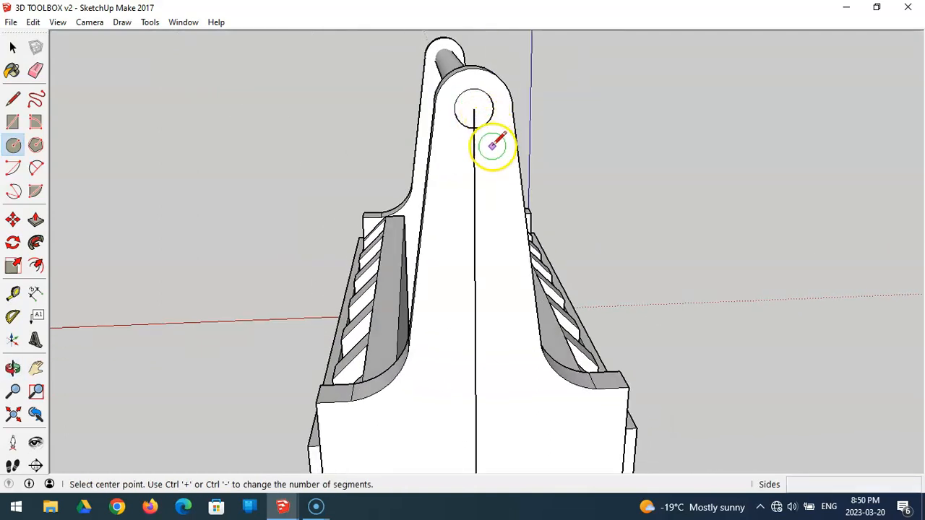
click(473, 108)
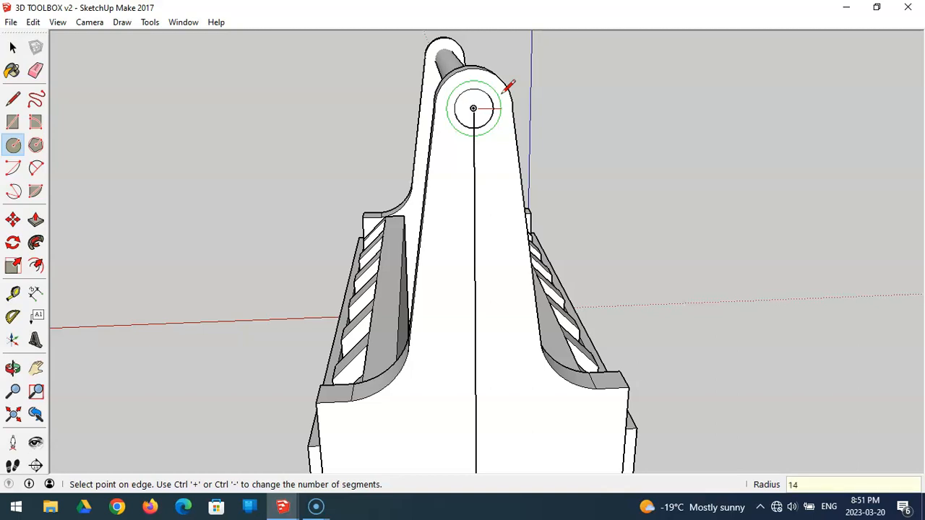
key(Return)
middle_drag(497, 52, 567, 94)
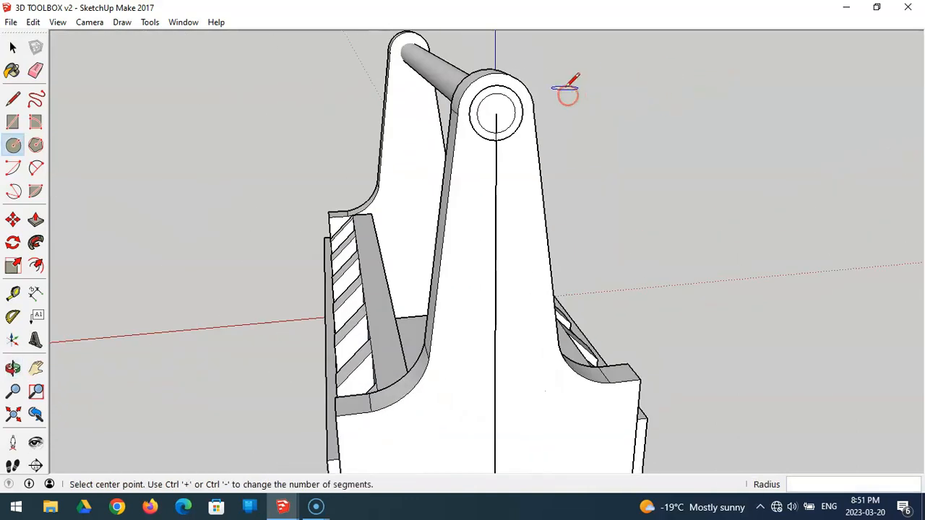
Erase the vertical construction line inside the two circles and down the end board
click(38, 74)
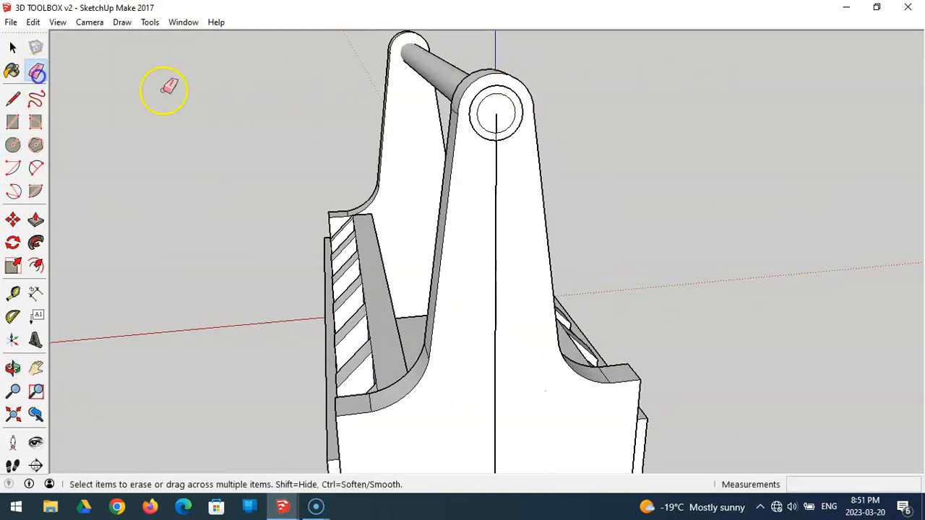
scroll(504, 136, up, 4)
click(490, 135)
click(491, 159)
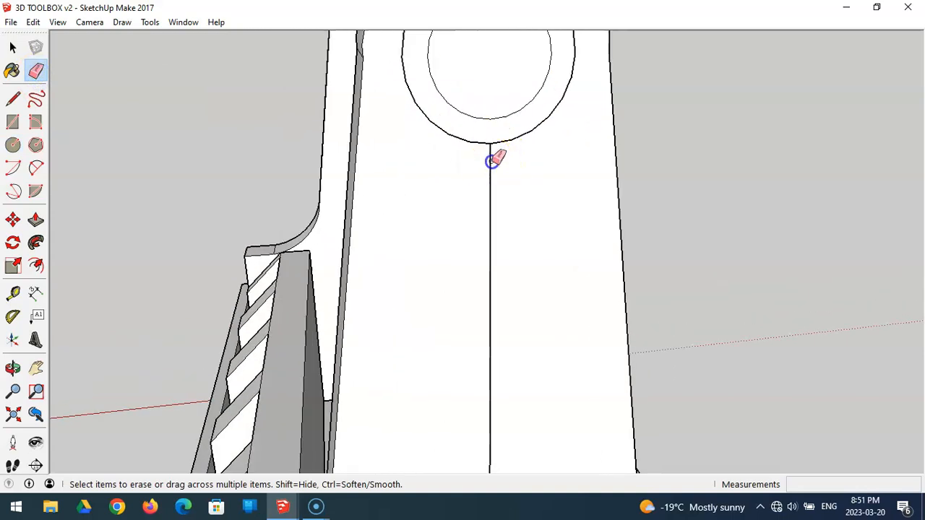
scroll(490, 157, down, 4)
middle_drag(490, 156, 532, 157)
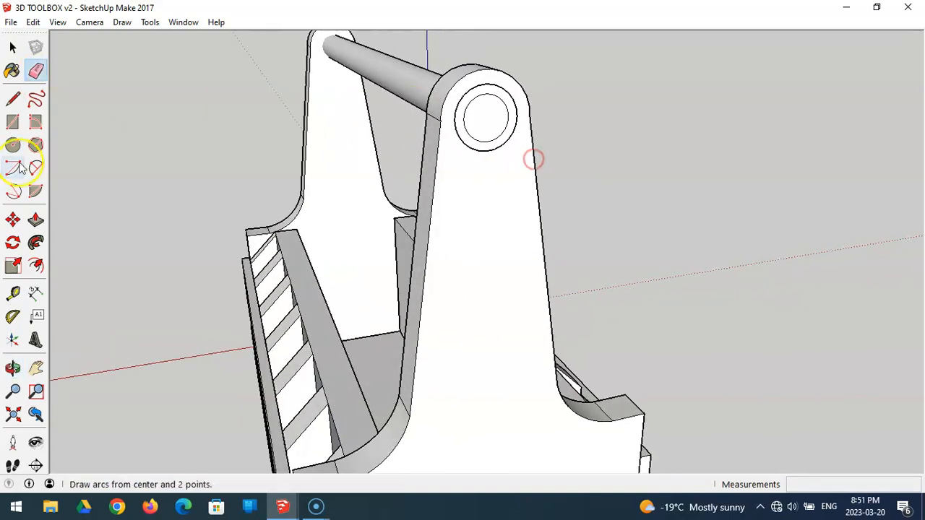
Push/Pull the ring around the handle 5 mm outward and extend the handle's end face flush with it
click(36, 219)
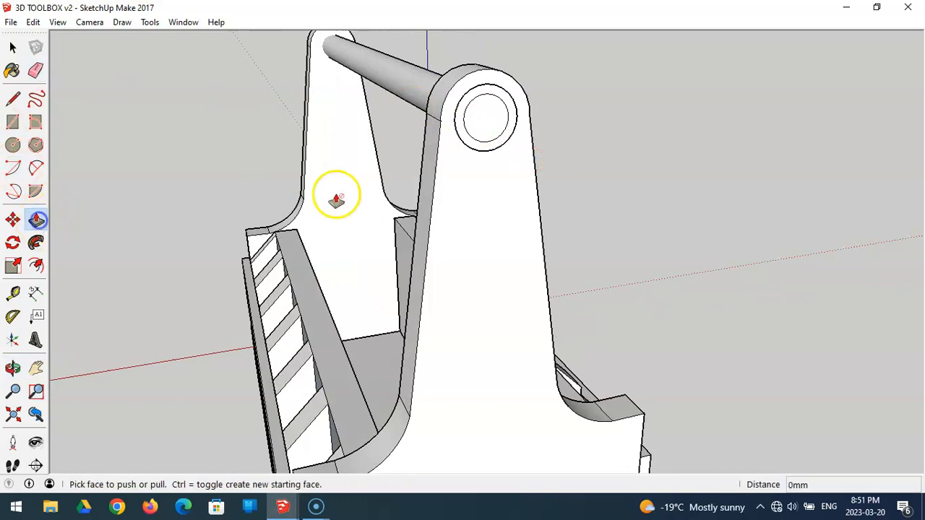
click(463, 142)
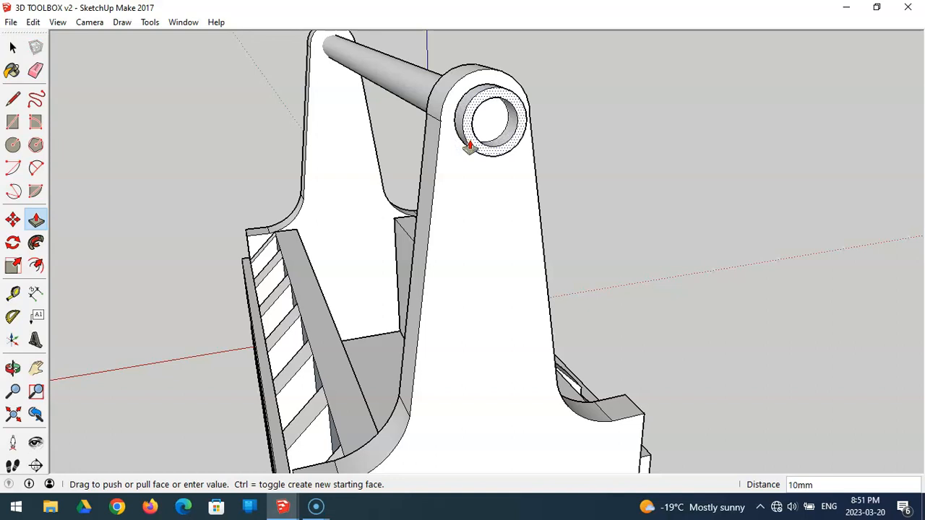
key(Return)
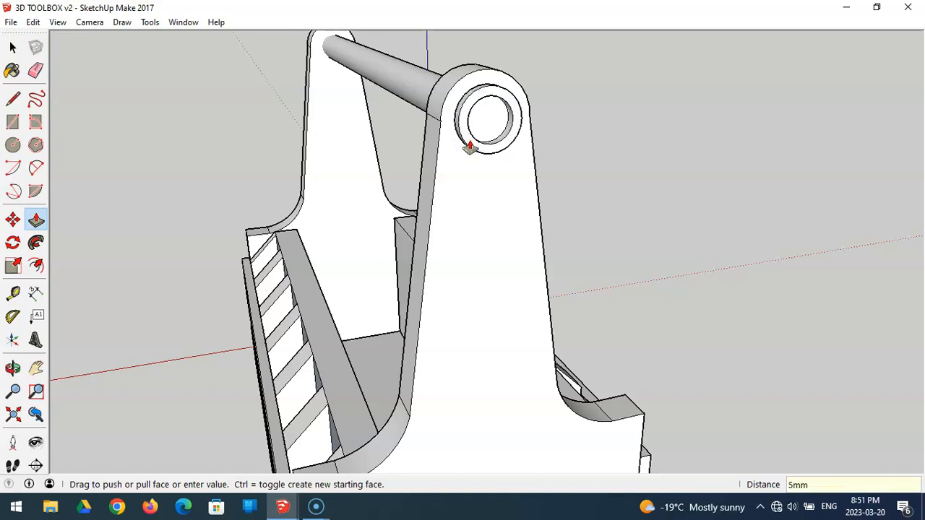
click(484, 134)
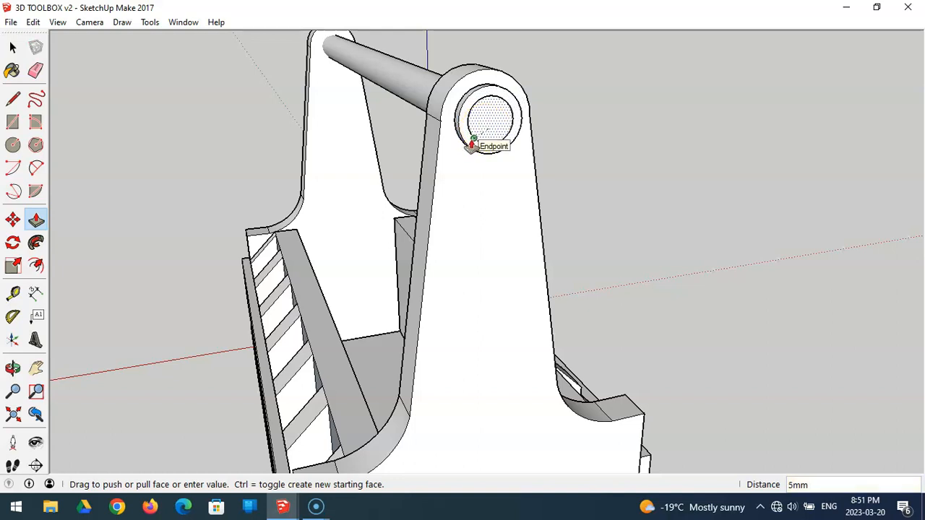
Draw a 292 mm vertical line up the opposite end board's outer face from its bottom edge's midpoint
middle_drag(542, 142, 485, 166)
middle_drag(280, 116, 493, 128)
scroll(494, 128, down, 2)
middle_drag(187, 136, 563, 17)
middle_drag(432, 99, 471, 137)
scroll(474, 140, up, 2)
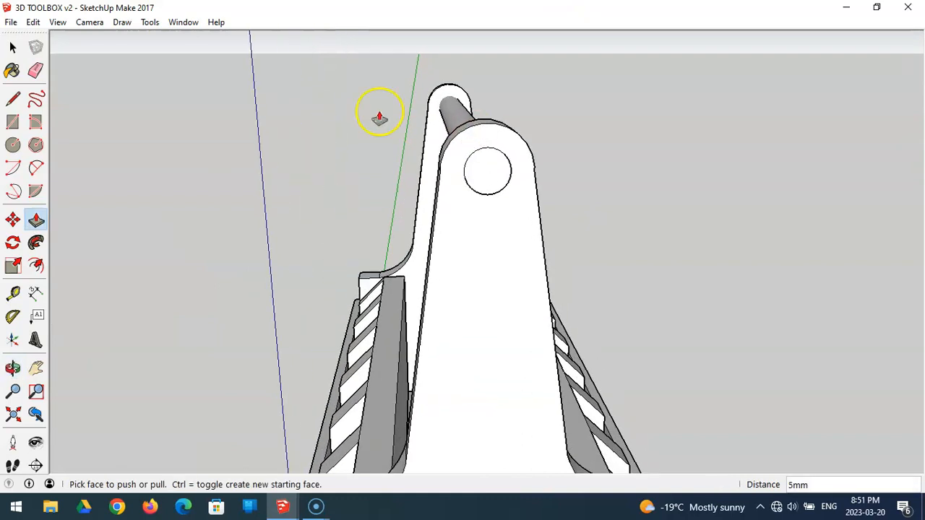
click(13, 102)
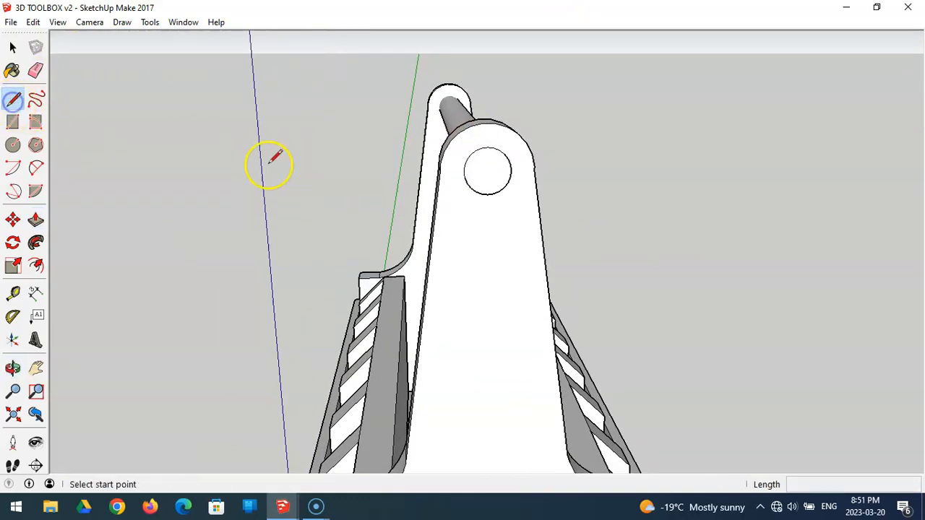
scroll(491, 172, down, 5)
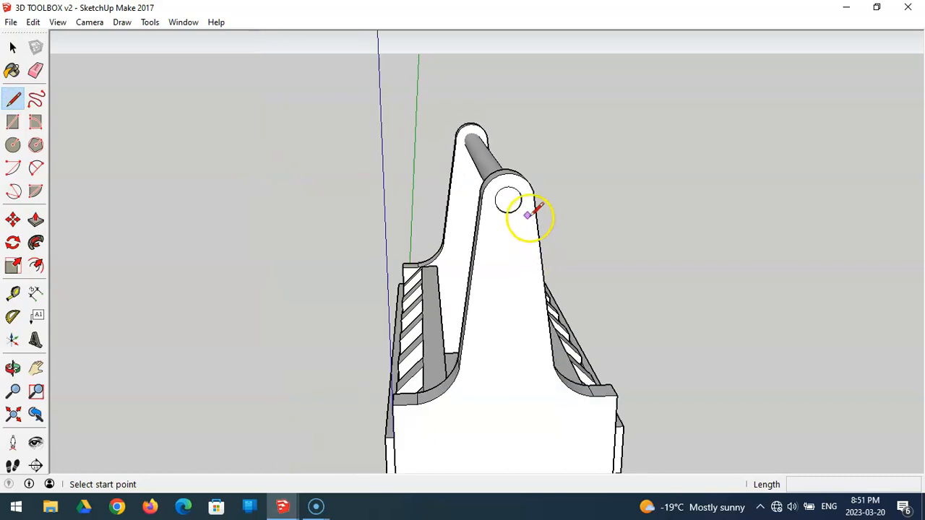
middle_drag(515, 191, 521, 283)
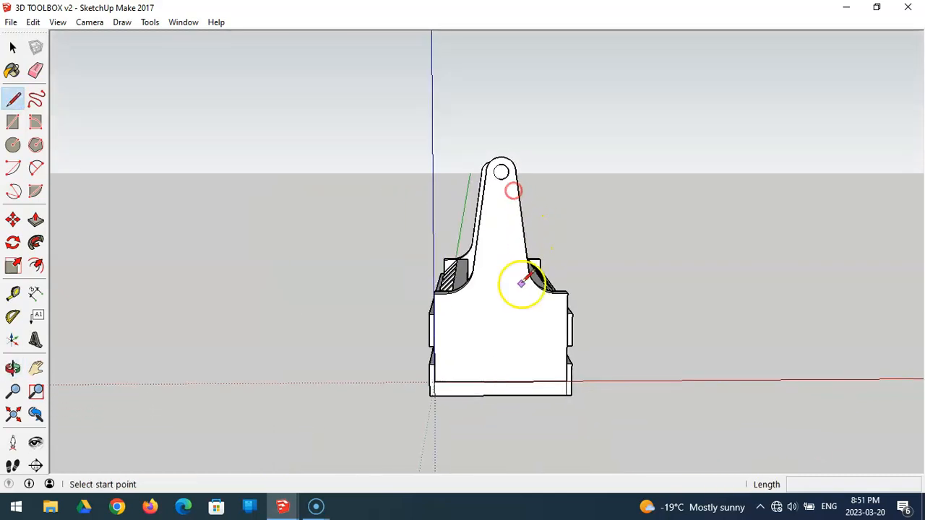
click(500, 381)
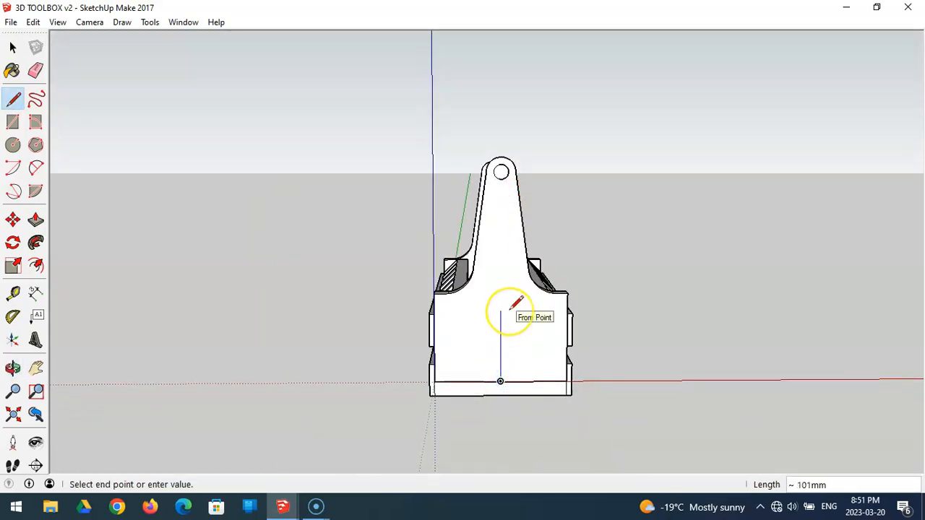
key(Return)
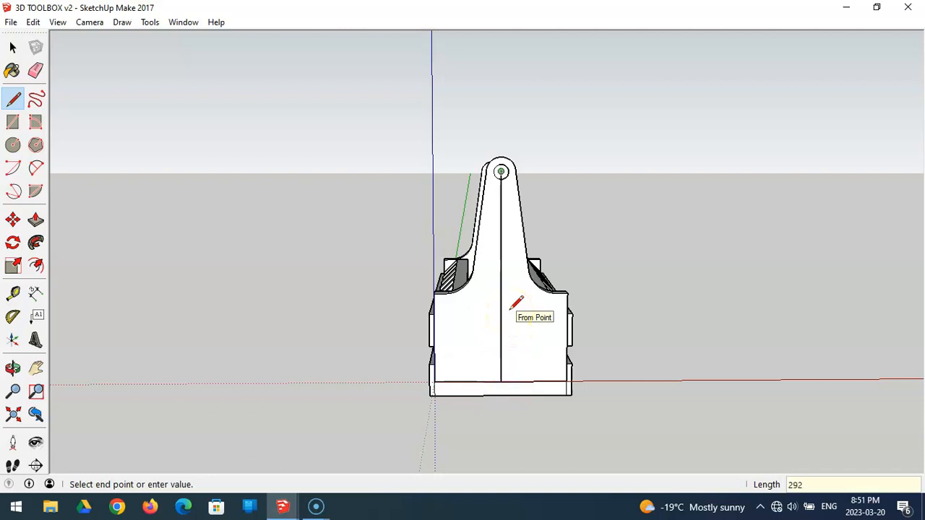
key(Escape)
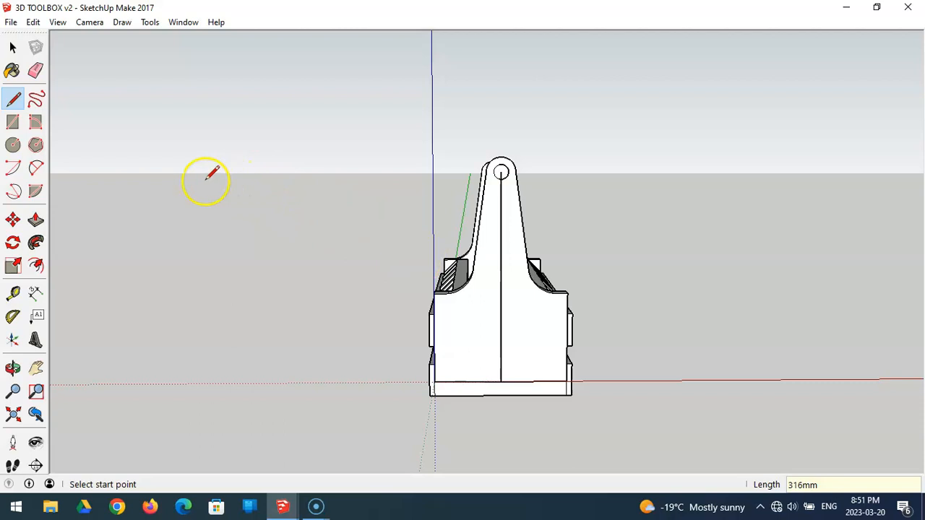
scroll(501, 167, up, 6)
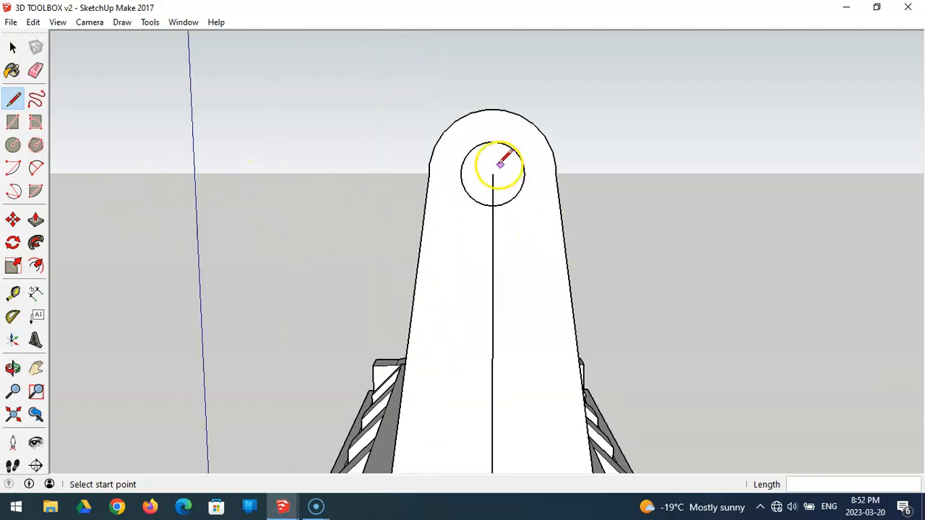
Draw a 14 mm radius circle around the handle end from the vertical line's upper endpoint, and erase that construction line
click(13, 145)
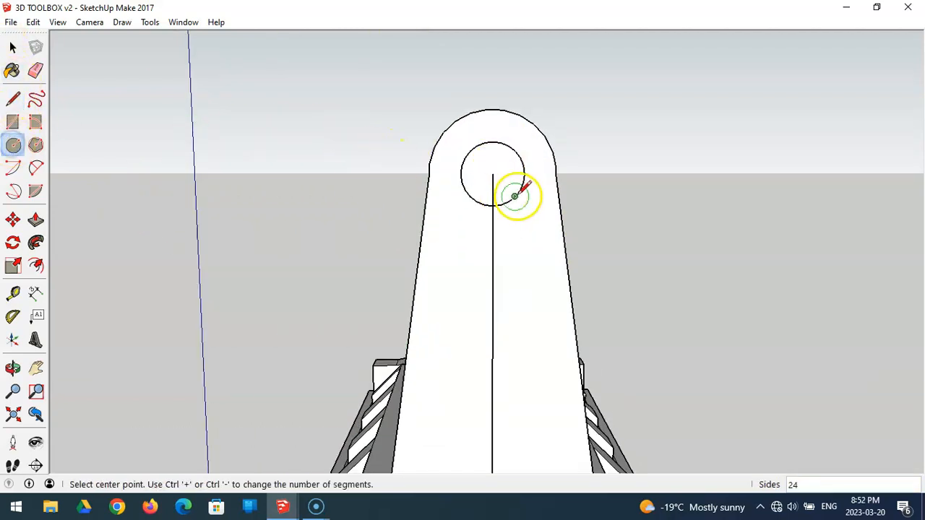
click(492, 174)
text(14)
key(Return)
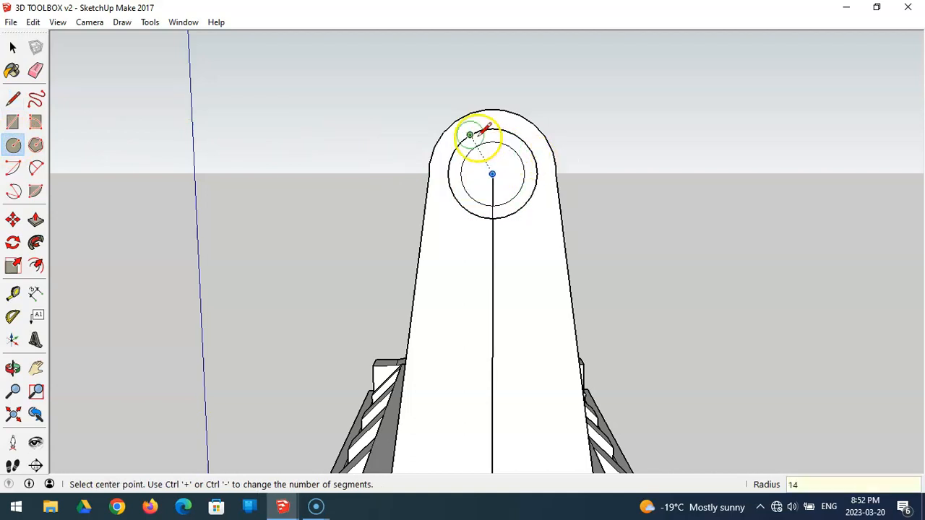
click(35, 69)
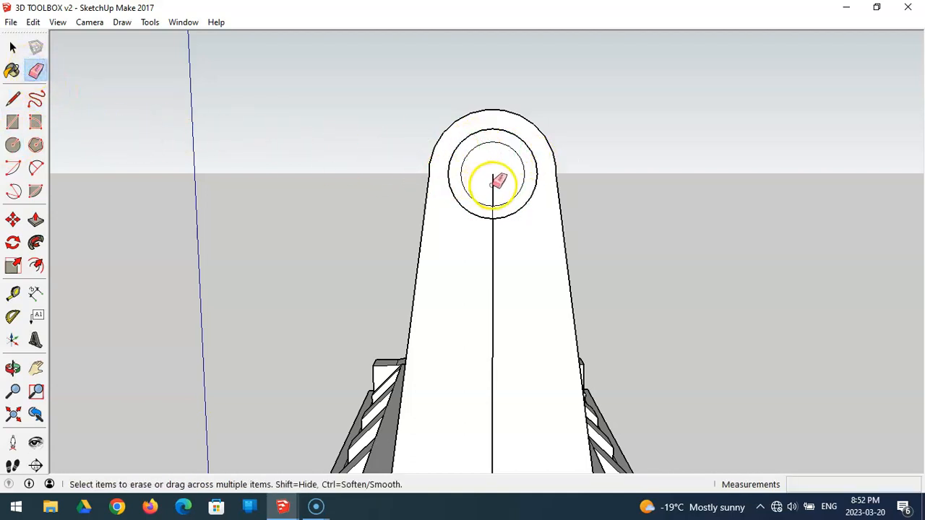
click(492, 228)
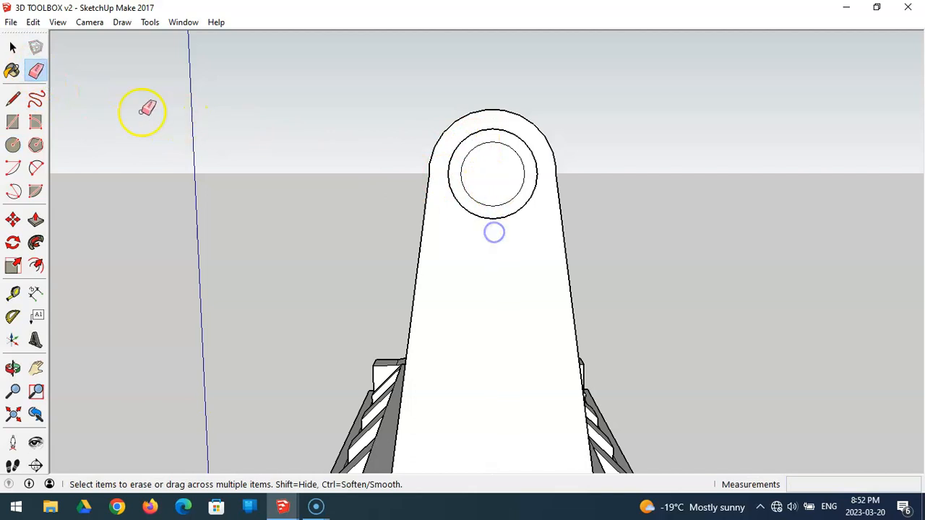
Push/Pull the ring around this handle end 5 mm outward and extend the handle's end face flush with it
click(36, 219)
middle_drag(340, 181, 458, 174)
drag(459, 177, 469, 200)
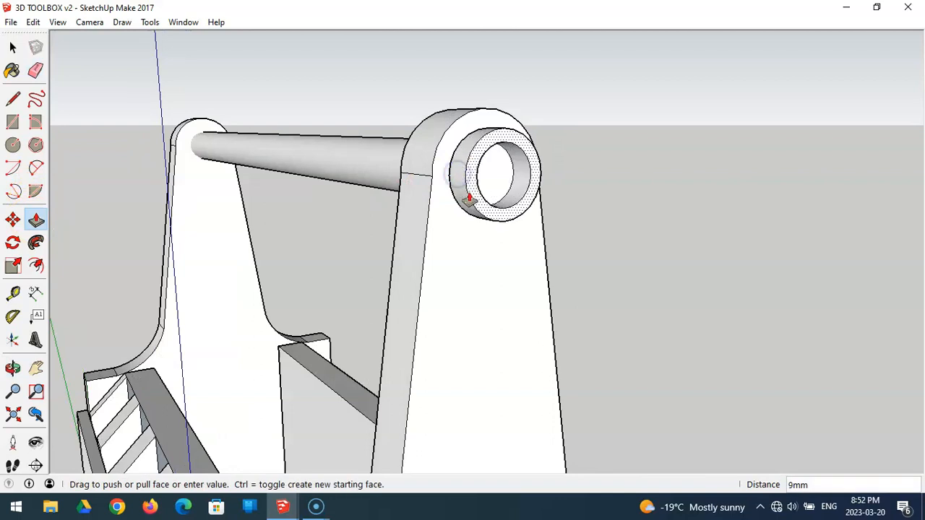
text(5)
key(Return)
click(489, 185)
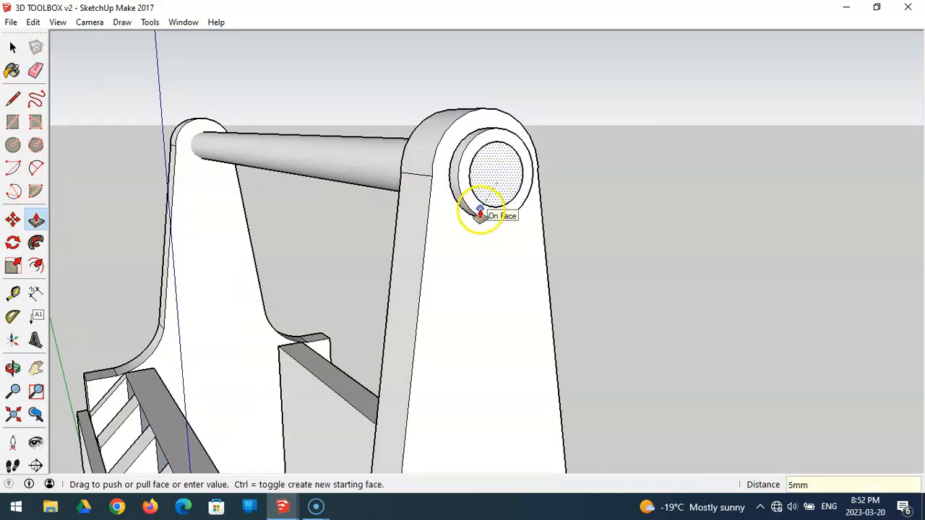
click(479, 213)
Save the 3D TOOLBOX v2 model
scroll(410, 211, down, 6)
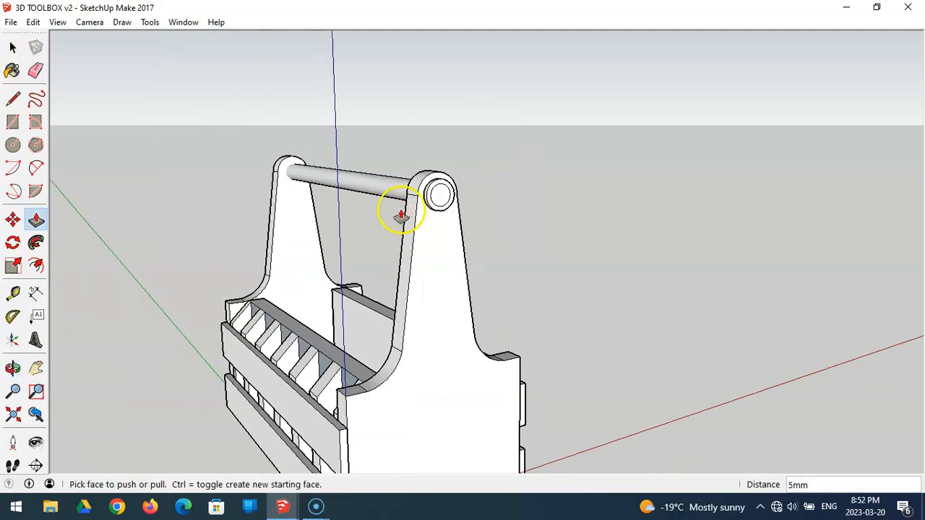
scroll(401, 215, down, 5)
mouse_move(372, 269)
middle_down()
mouse_move(555, 237)
mouse_move(595, 243)
mouse_move(458, 267)
middle_up()
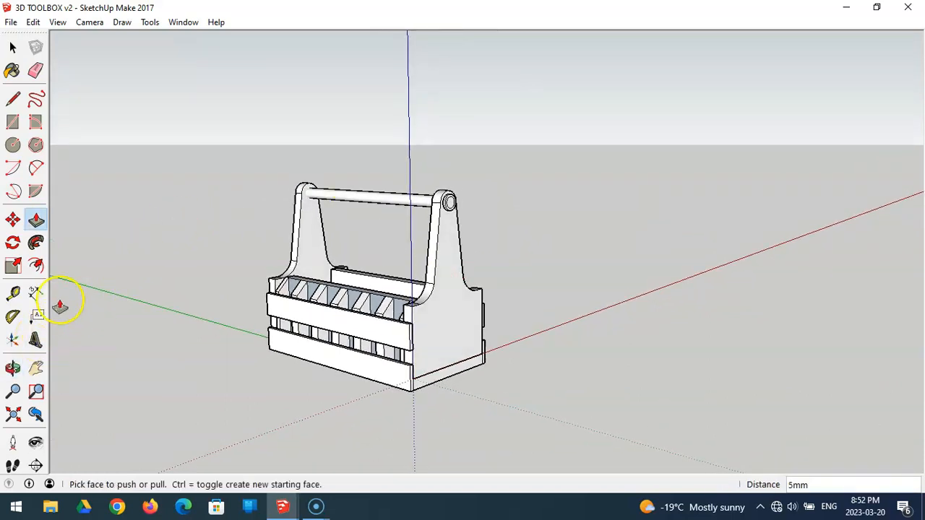
click(11, 22)
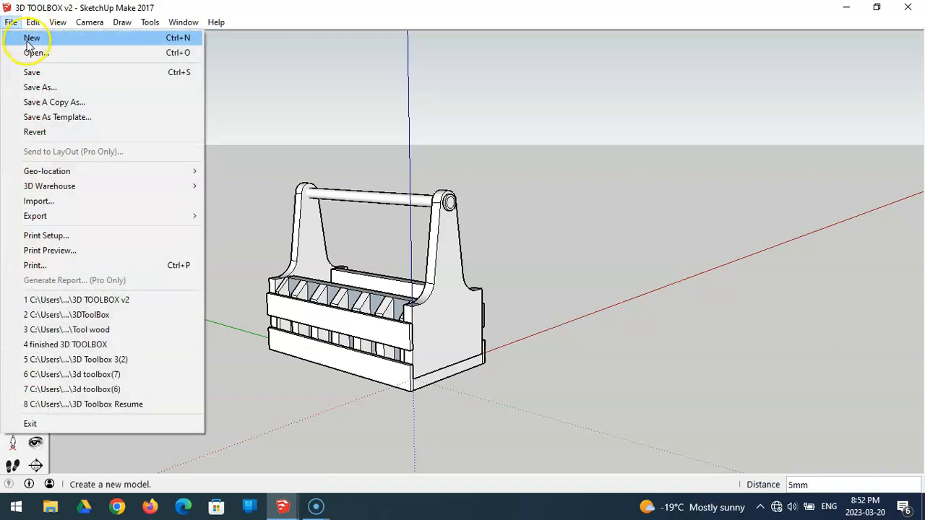
click(32, 74)
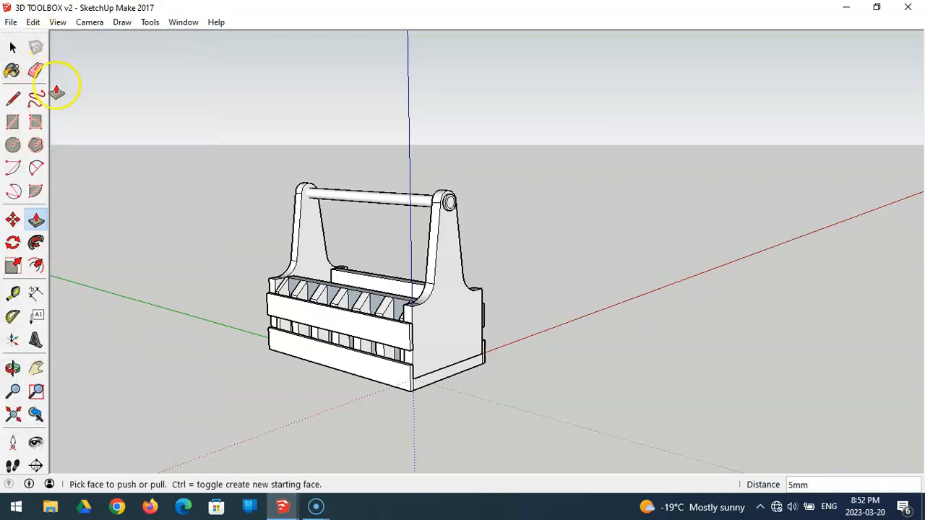
Set up filled 3D text with the owner's title and surname in bold Magneto, centered, 25 mm high and extruded 2 mm
click(37, 338)
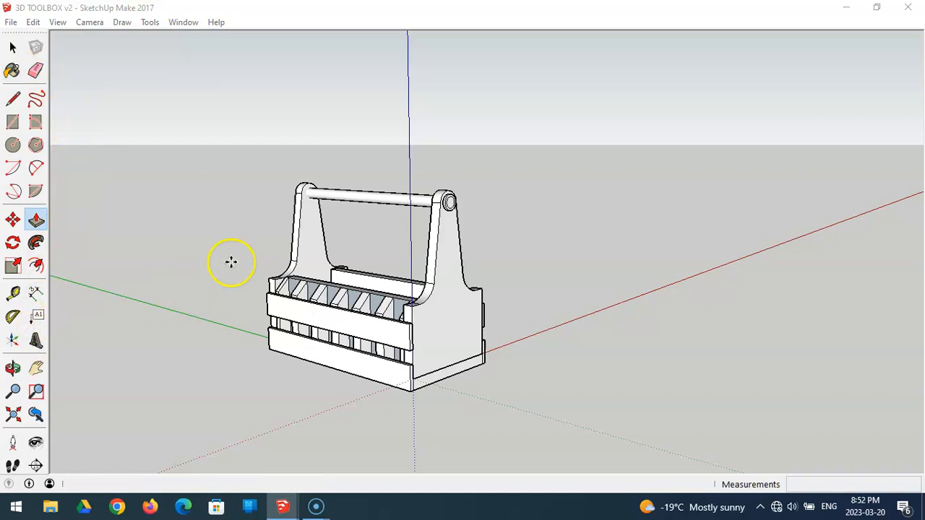
drag(320, 65, 669, 50)
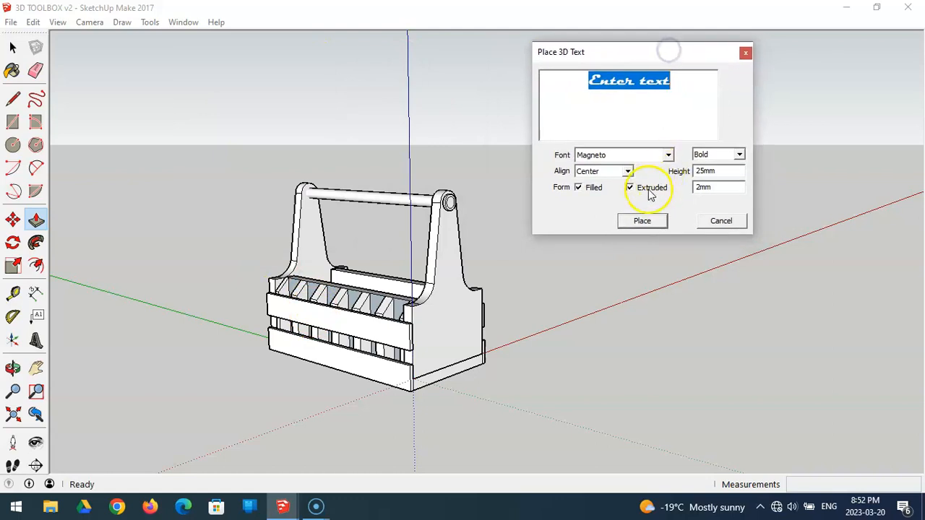
click(630, 189)
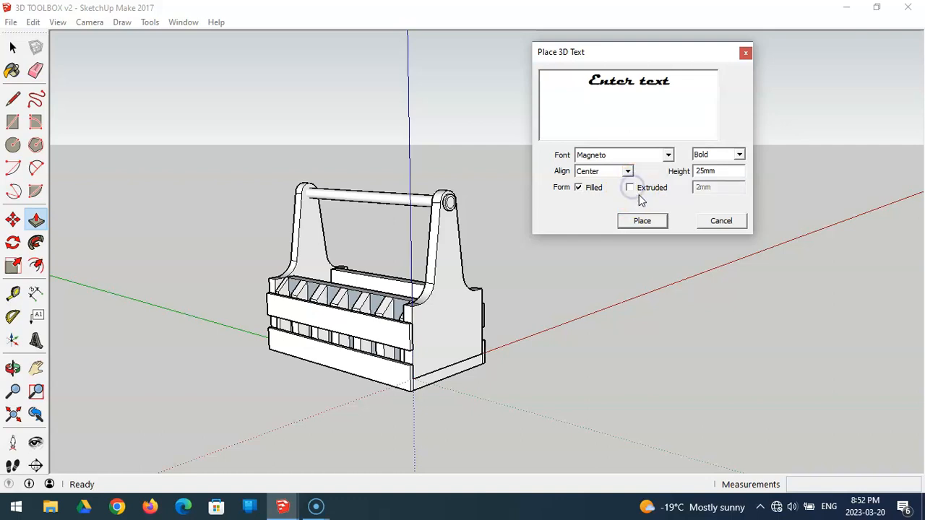
click(636, 190)
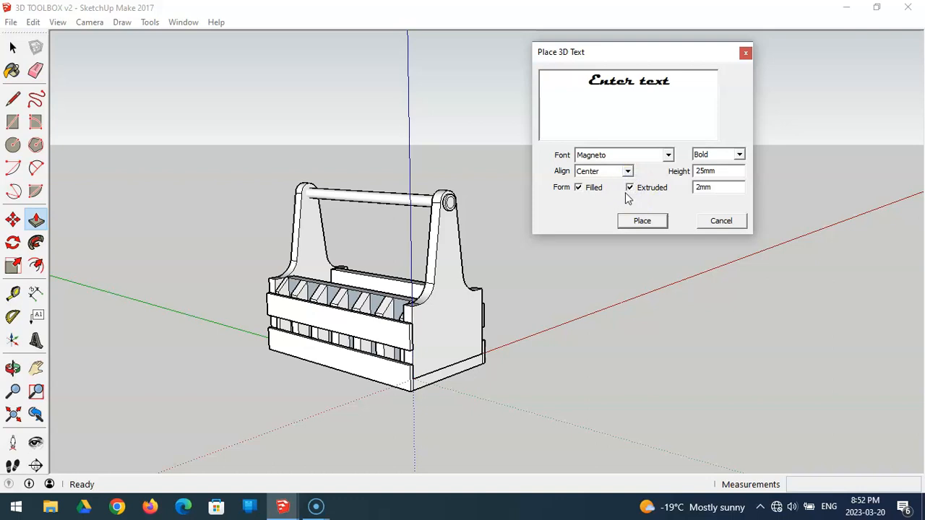
click(669, 156)
click(669, 156)
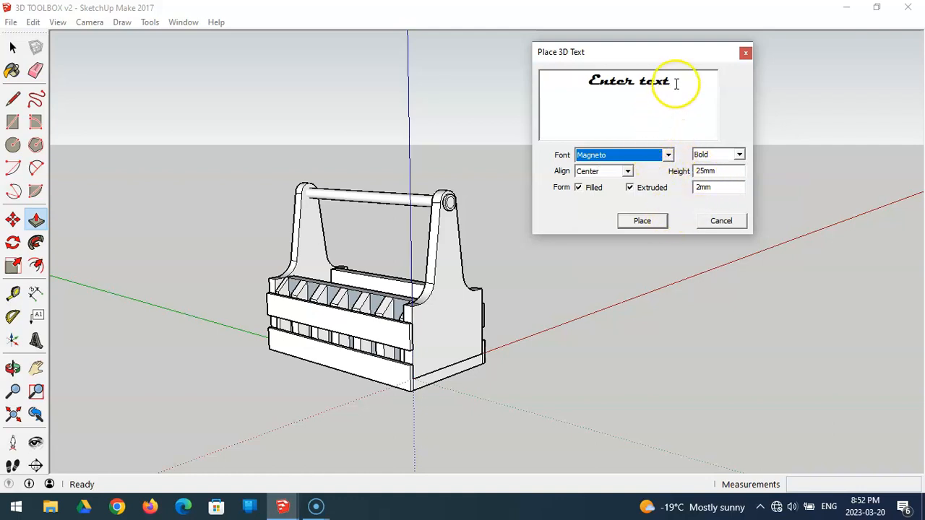
drag(676, 84, 553, 82)
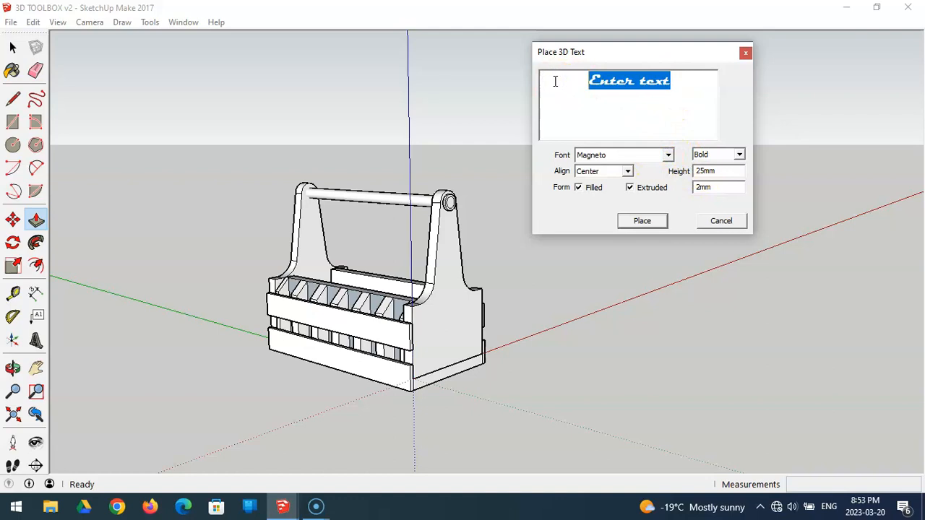
text(Mr. Kardynal)
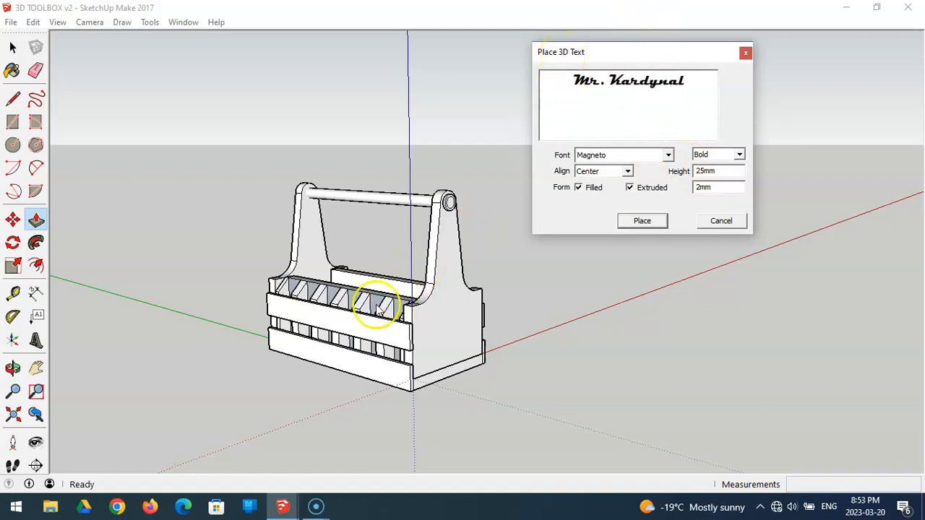
Place the 3D name text on the front face of the upper side slat, toward the end nearest the origin
click(642, 221)
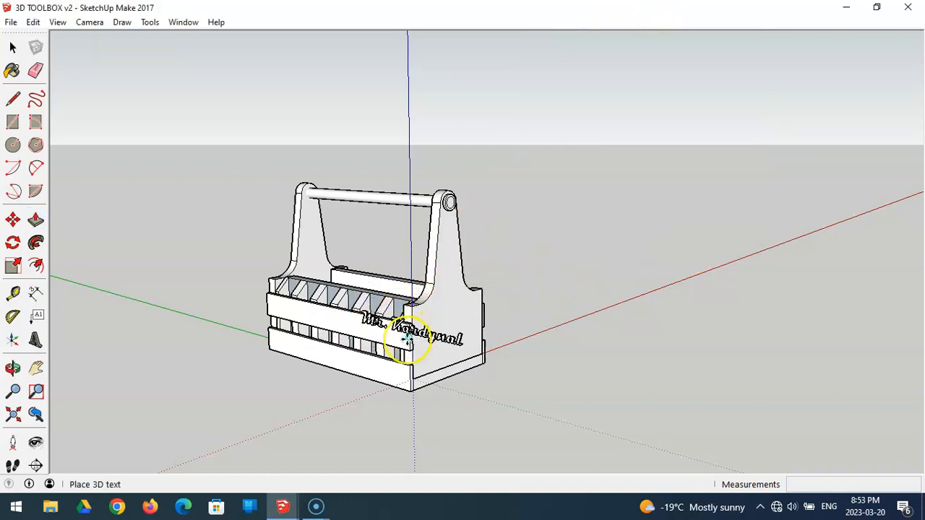
click(372, 346)
scroll(371, 348, up, 3)
middle_drag(372, 349, 456, 329)
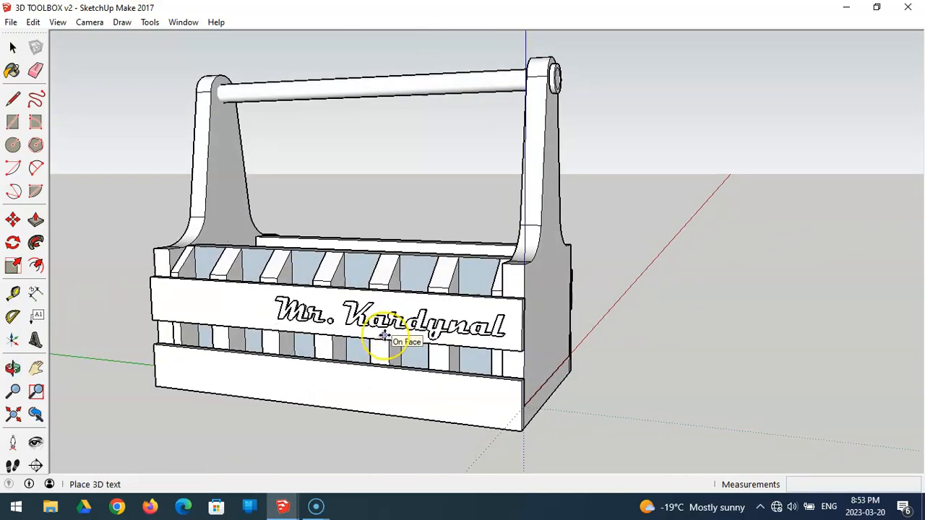
scroll(384, 337, up, 2)
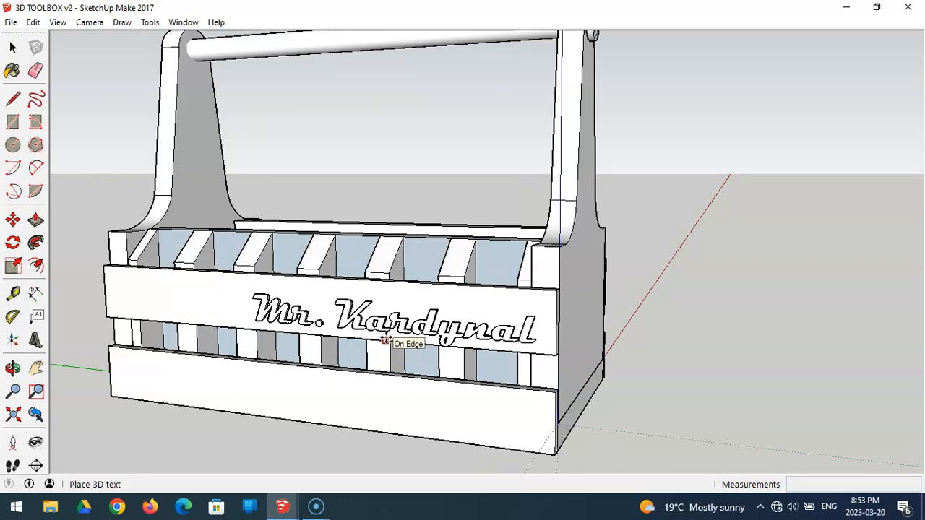
click(387, 339)
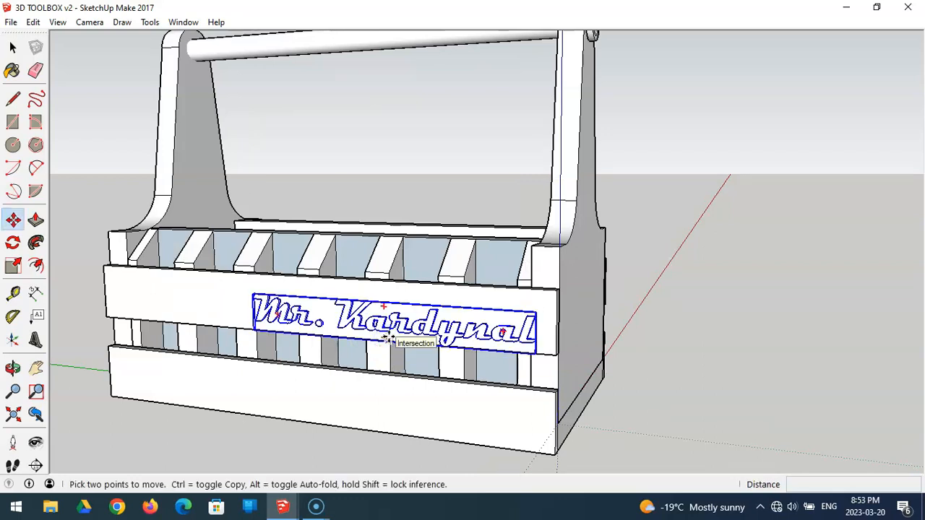
click(351, 306)
scroll(476, 268, down, 3)
middle_drag(477, 268, 500, 311)
key(m)
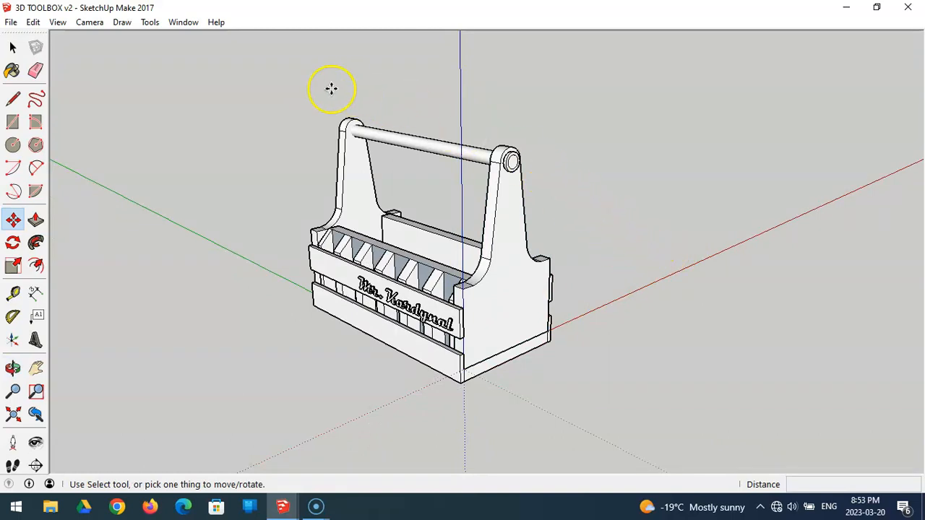
Activate the Paint Bucket tool and open the list of material collections
click(12, 70)
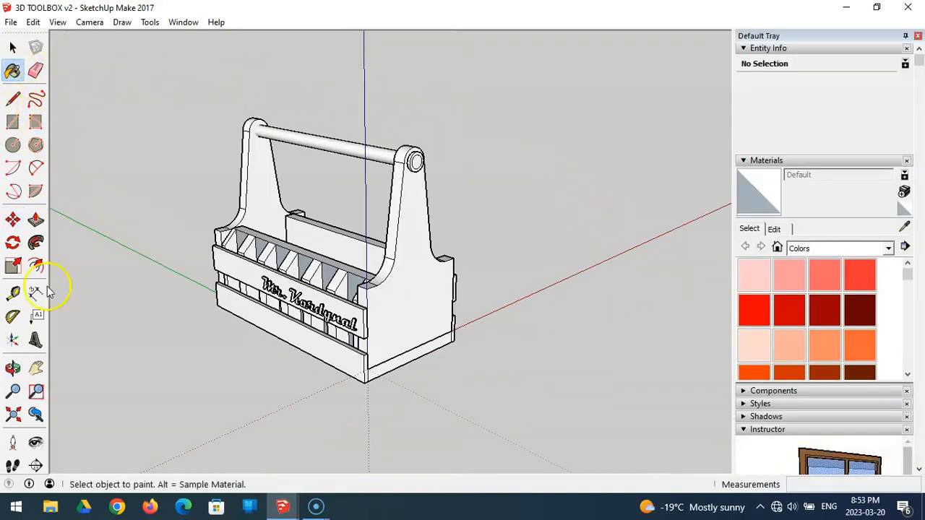
click(14, 415)
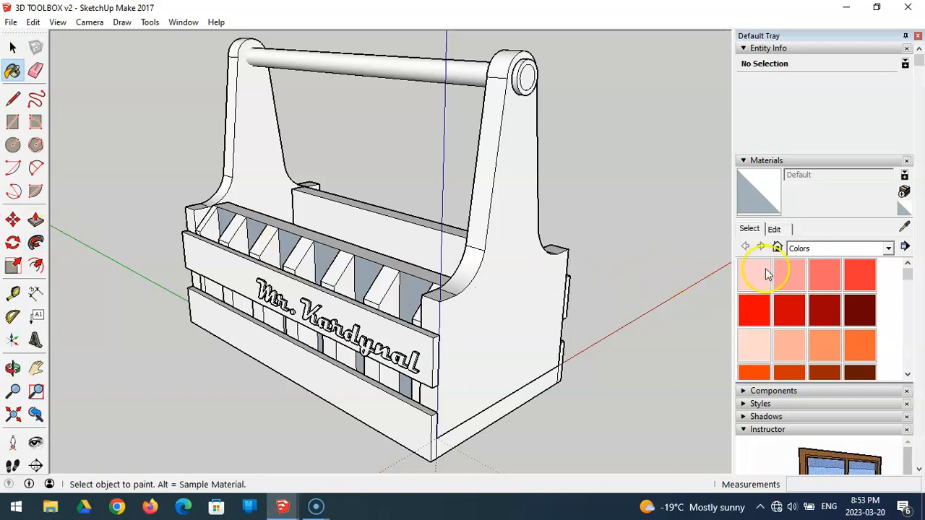
click(824, 249)
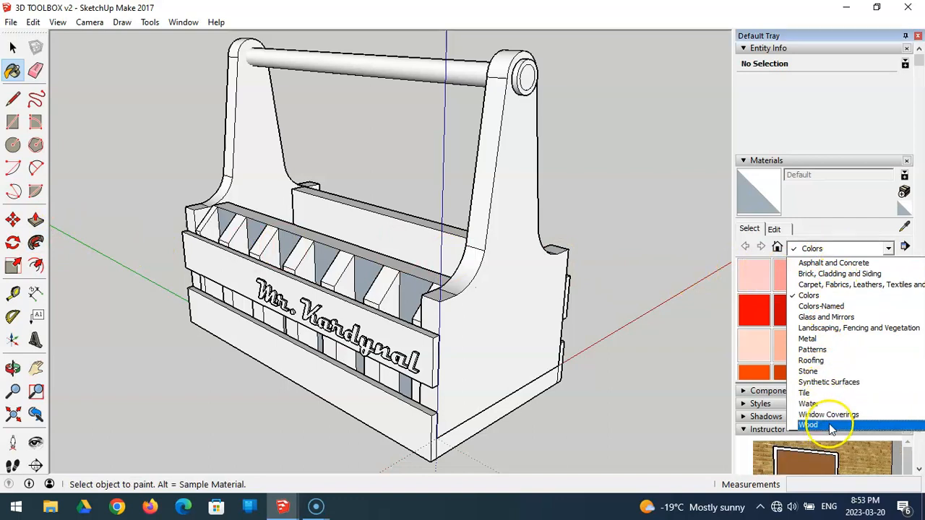
Examine the materials on the finished reference model 3D Toolbox and return to the 3D TOOLBOX v2 model
mouse_move(282, 506)
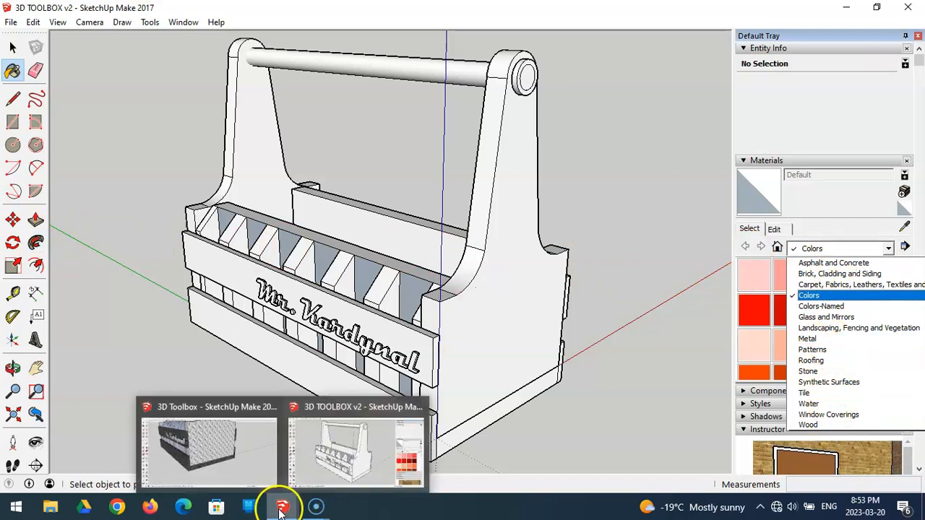
click(251, 468)
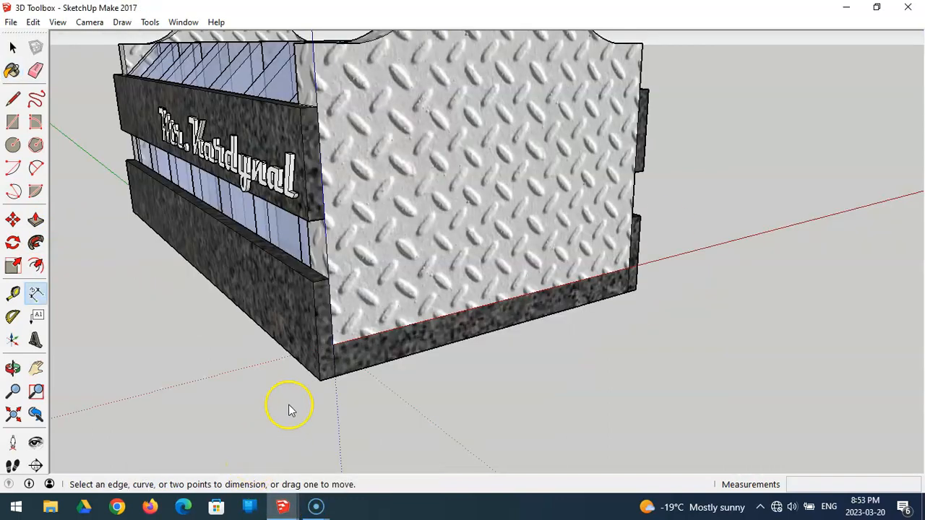
click(12, 414)
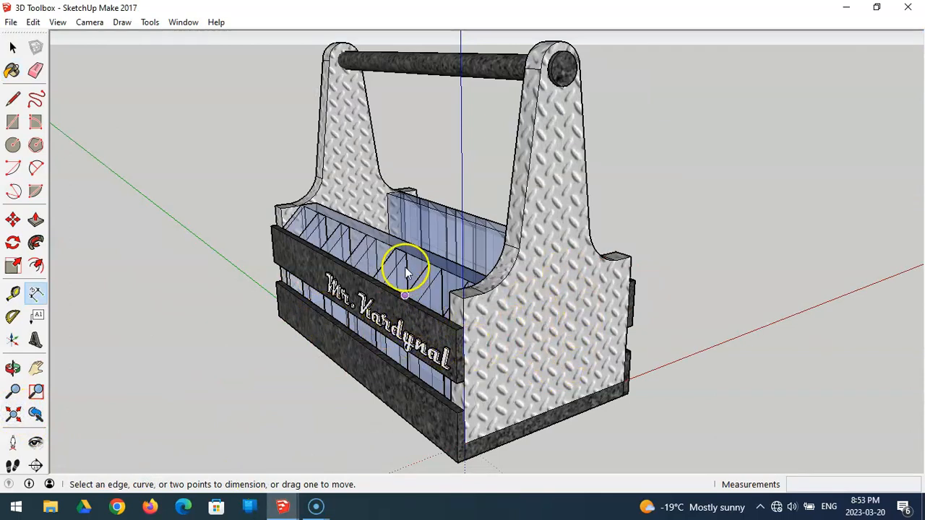
middle_drag(394, 259, 504, 277)
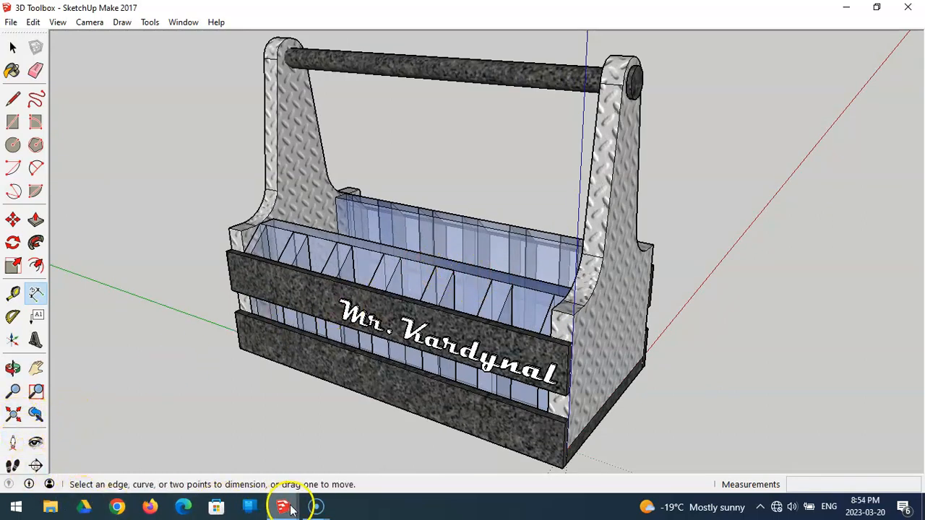
mouse_move(282, 506)
click(344, 468)
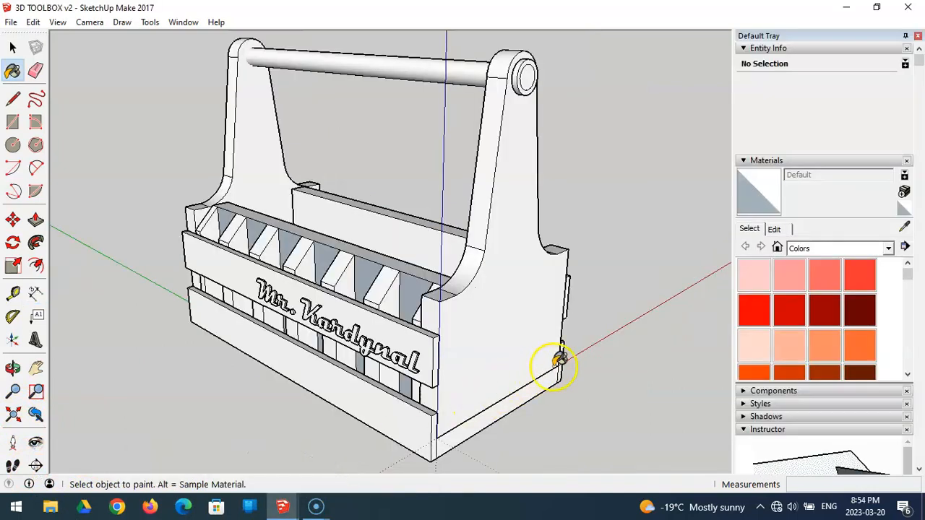
Paint the handle rod with Stone Vein Gray from the Stone material collection
click(889, 248)
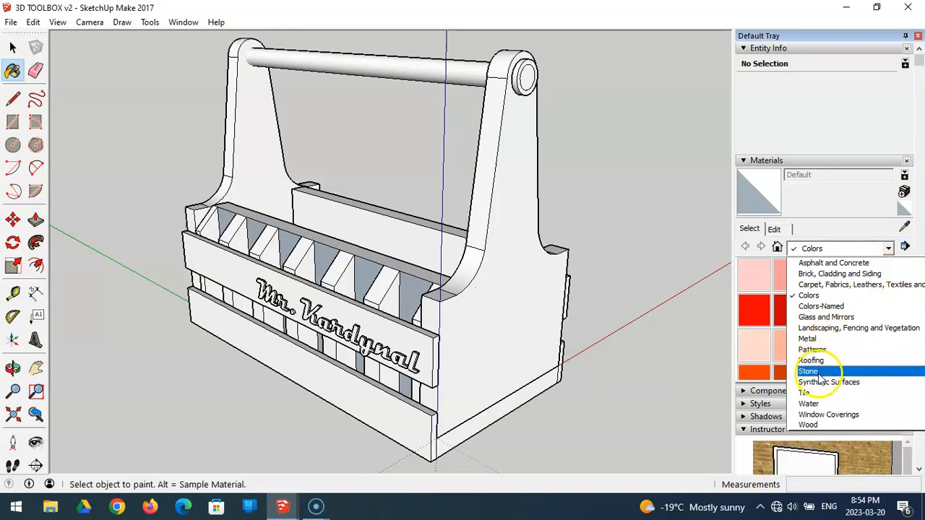
click(818, 372)
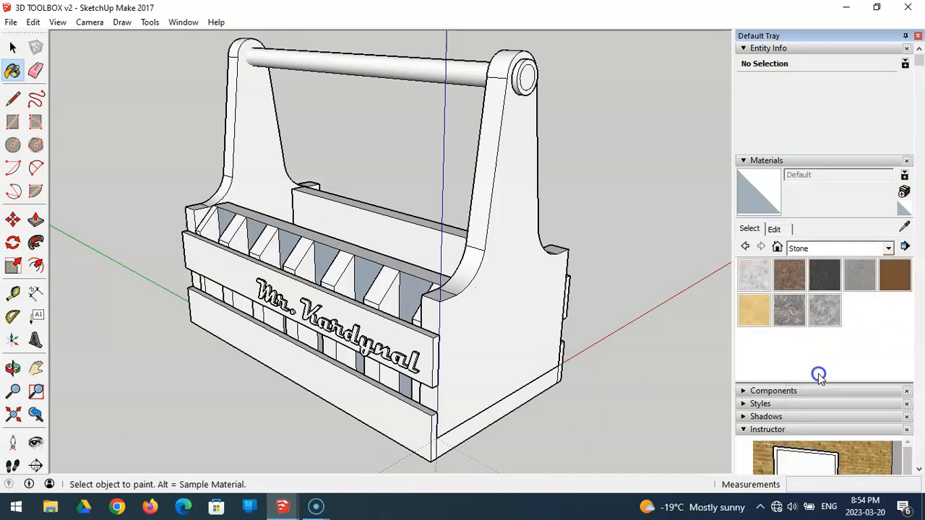
click(824, 310)
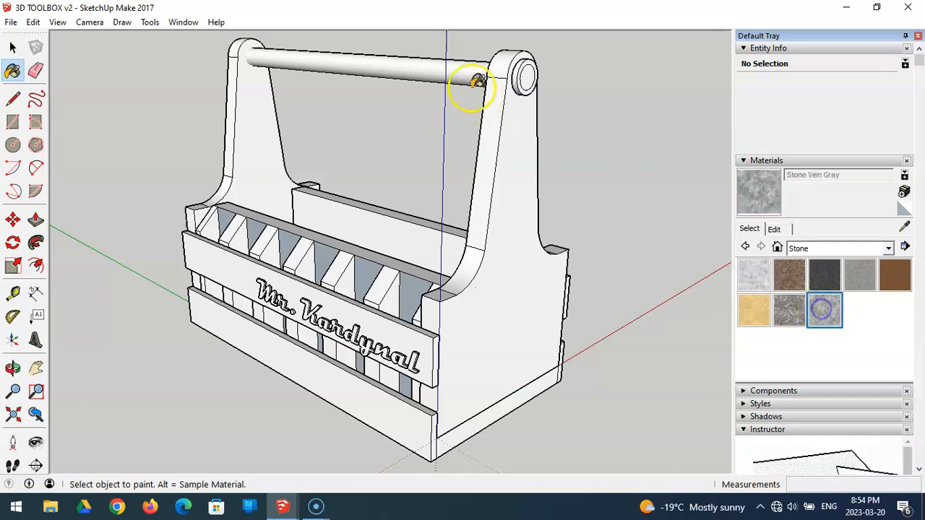
click(471, 69)
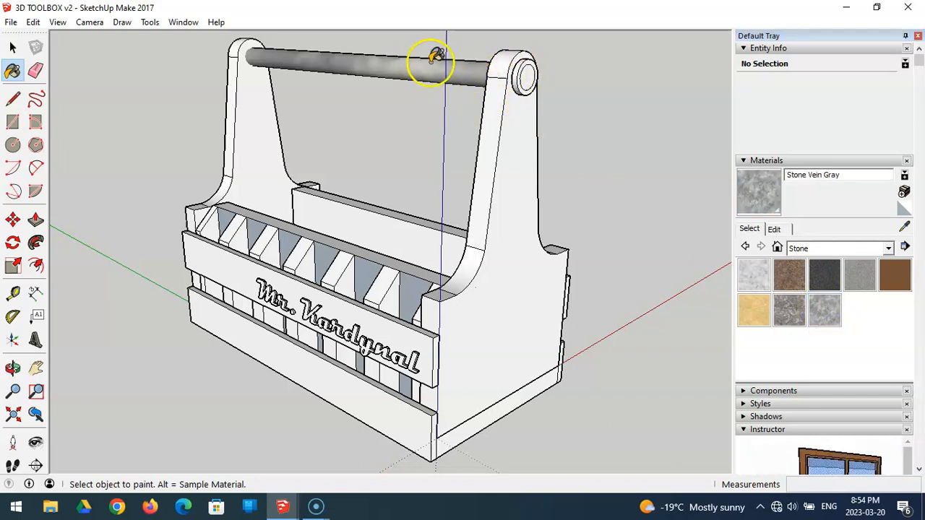
Set the Stone Vein Gray texture size to 60 mm by 60 mm, after trying 600 mm and 6000 mm
click(785, 230)
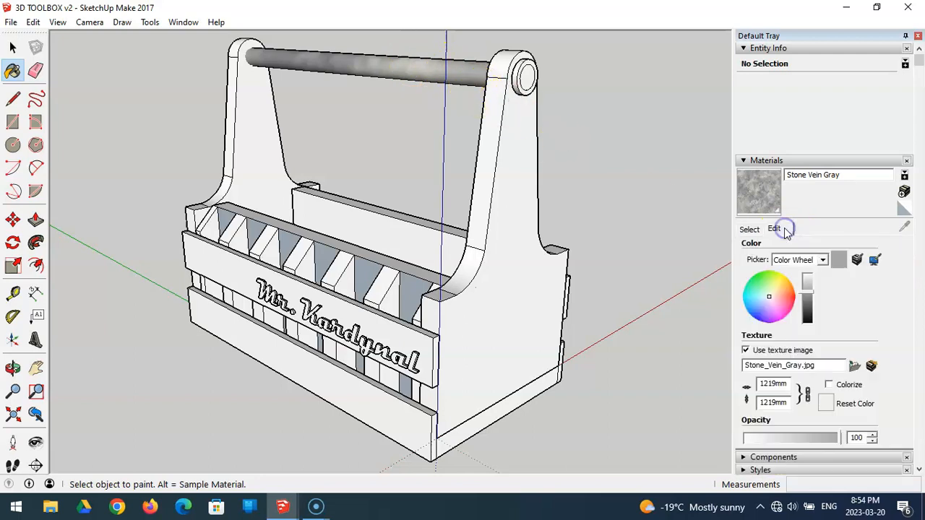
click(773, 384)
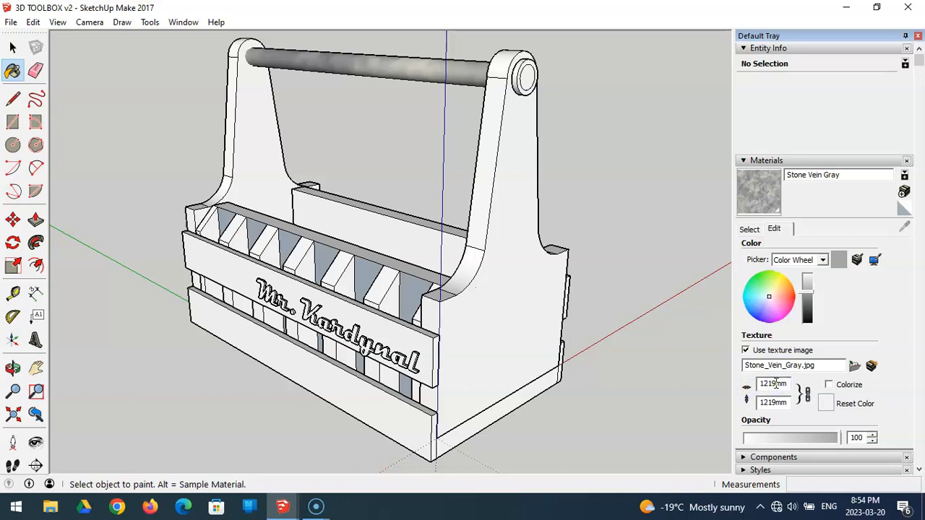
text(600)
key(Return)
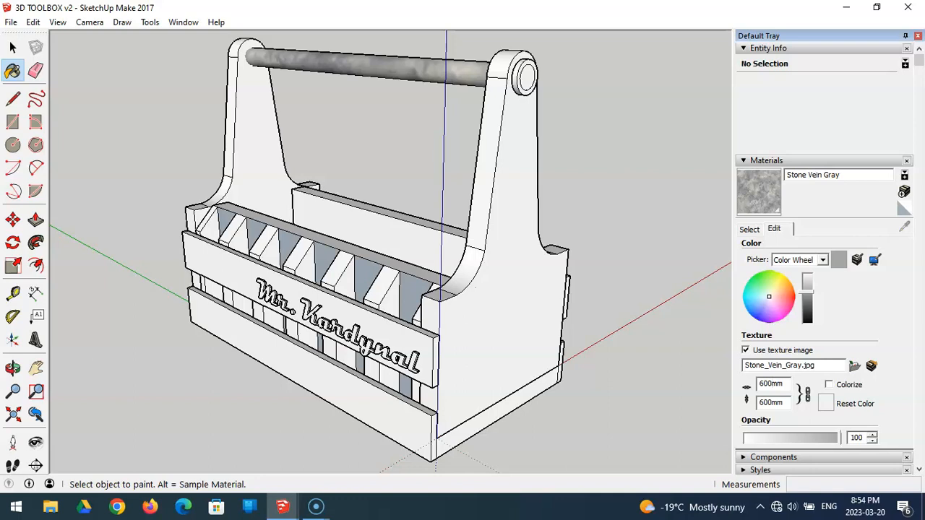
click(774, 384)
text(0)
key(Return)
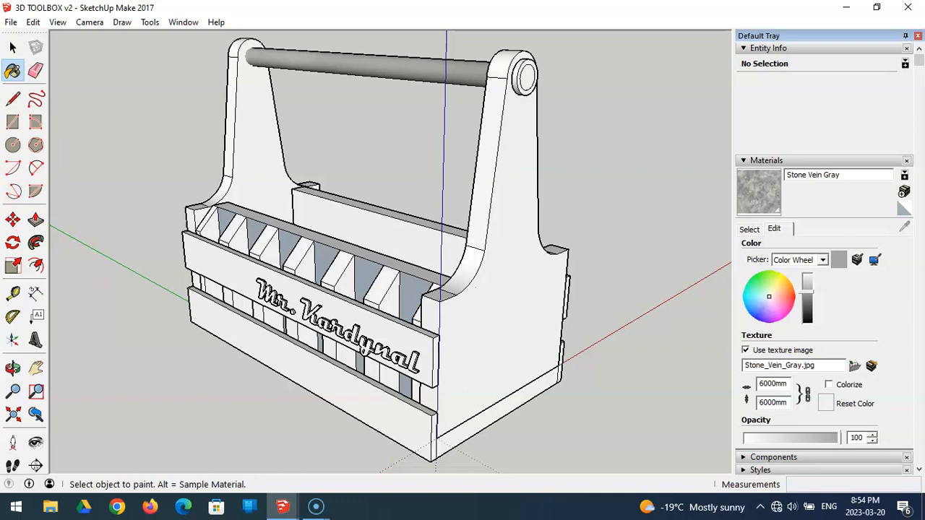
key(BackSpace)
key(BackSpace)
key(Return)
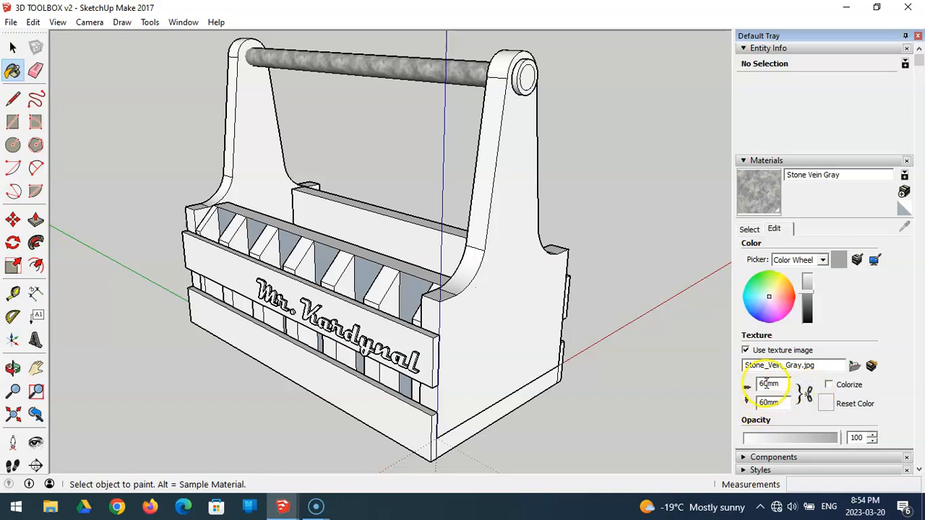
click(856, 369)
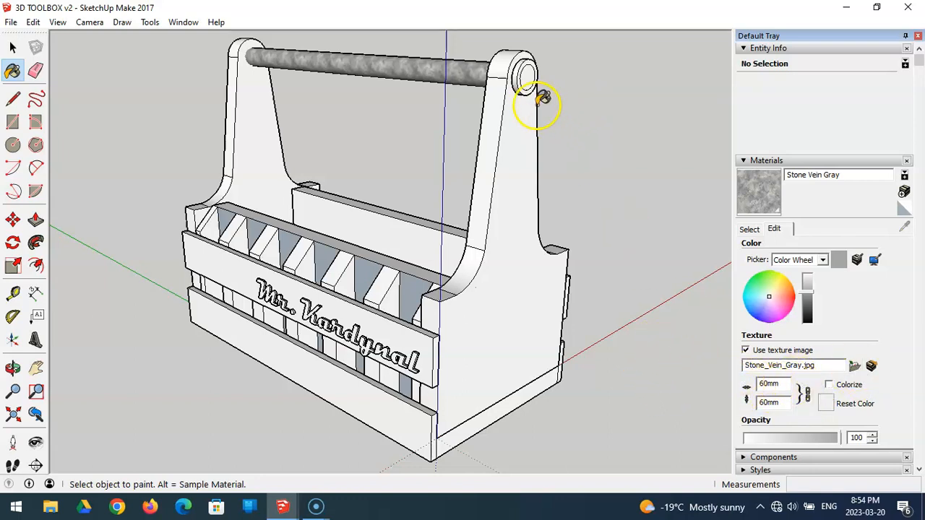
Paint the round caps and end faces at both ends of the handle rod with Stone Vein Gray
click(528, 77)
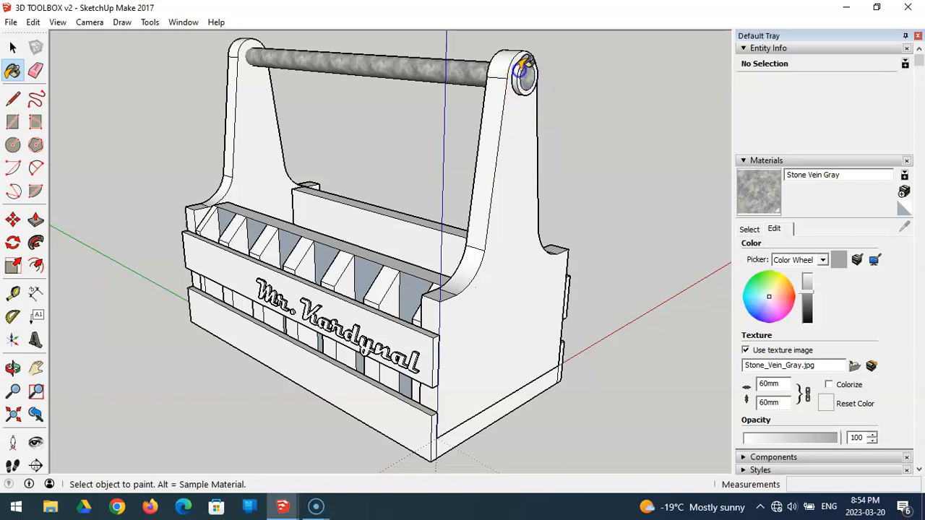
scroll(528, 58, up, 5)
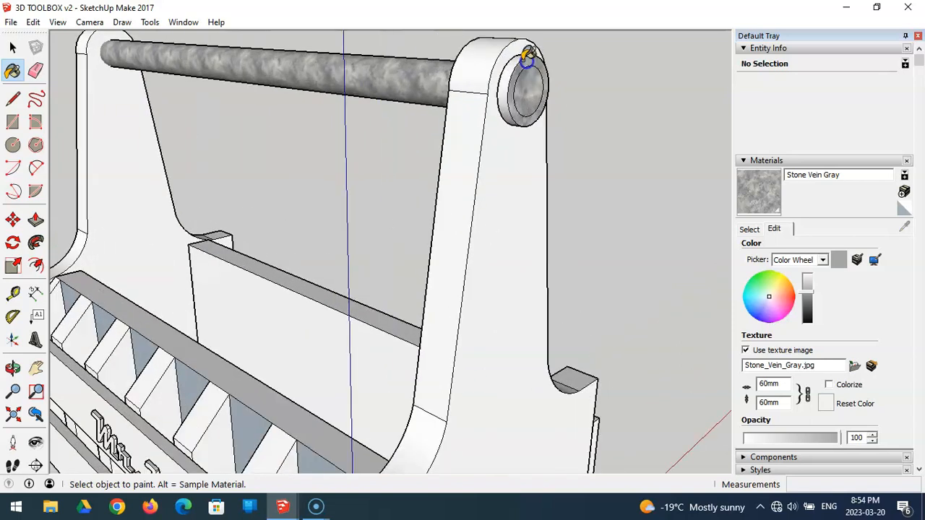
mouse_move(522, 51)
middle_down()
mouse_move(461, 92)
mouse_move(359, 185)
mouse_move(399, 155)
middle_up()
scroll(383, 155, down, 4)
middle_drag(224, 152, 788, 6)
scroll(281, 138, up, 3)
scroll(251, 165, up, 2)
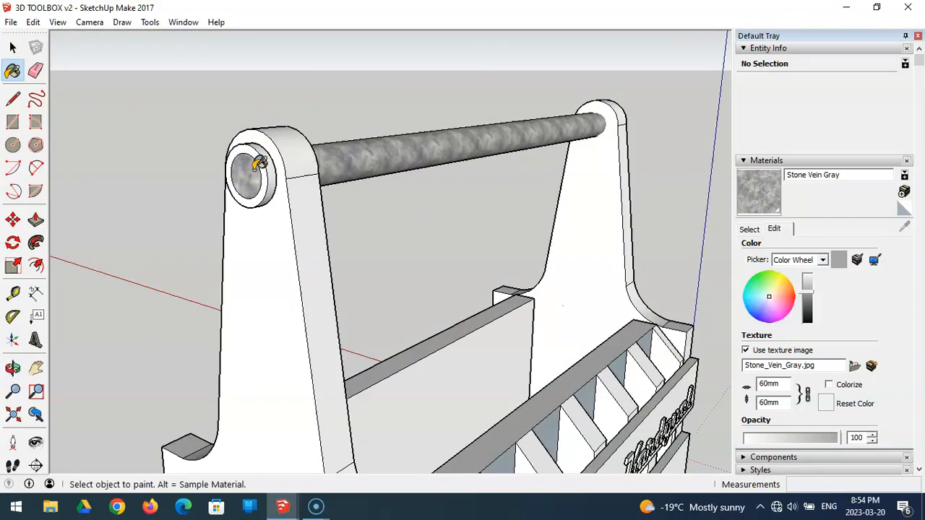
scroll(249, 162, up, 2)
click(275, 165)
scroll(477, 249, down, 5)
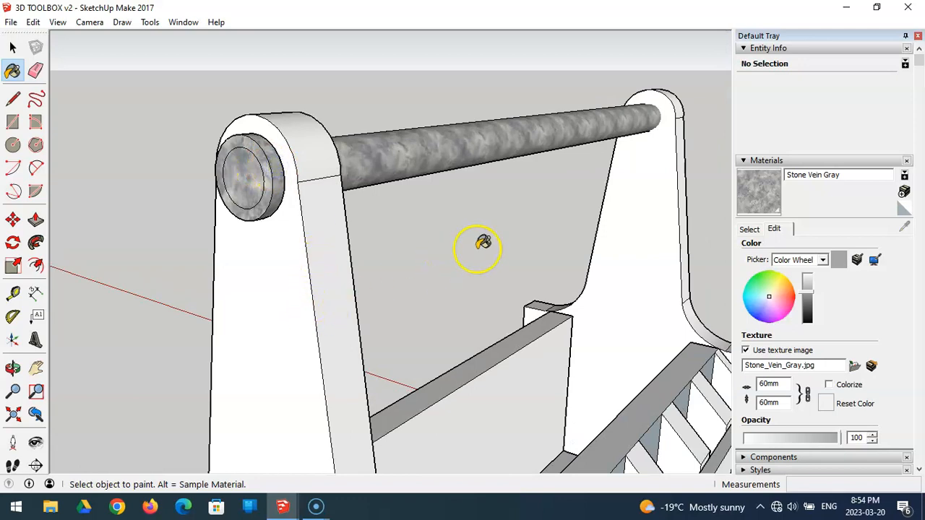
middle_drag(532, 246, 477, 227)
scroll(477, 227, down, 3)
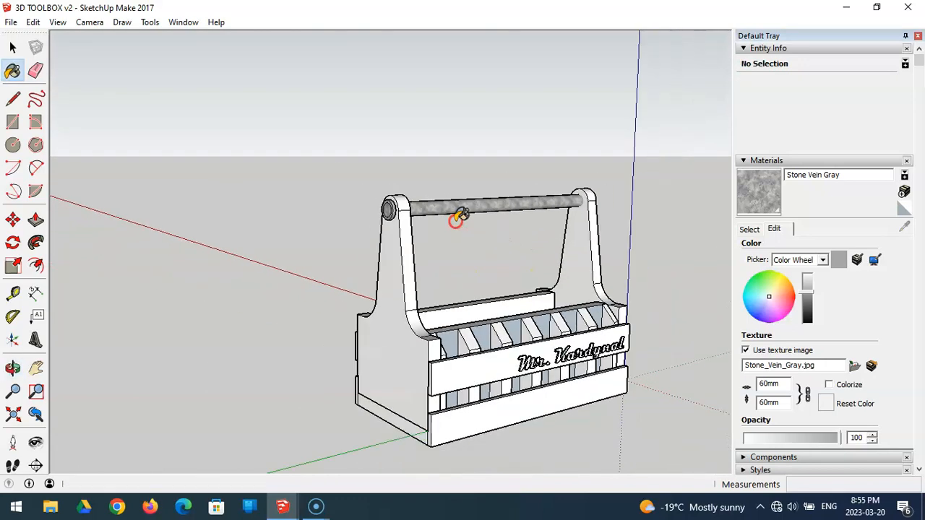
Paint the front face, end and underside of the upper slat behind the 3D name text with Stone Vein Gray
middle_drag(580, 256, 259, 341)
scroll(372, 242, up, 2)
scroll(320, 245, down, 2)
scroll(404, 362, up, 2)
scroll(438, 365, up, 2)
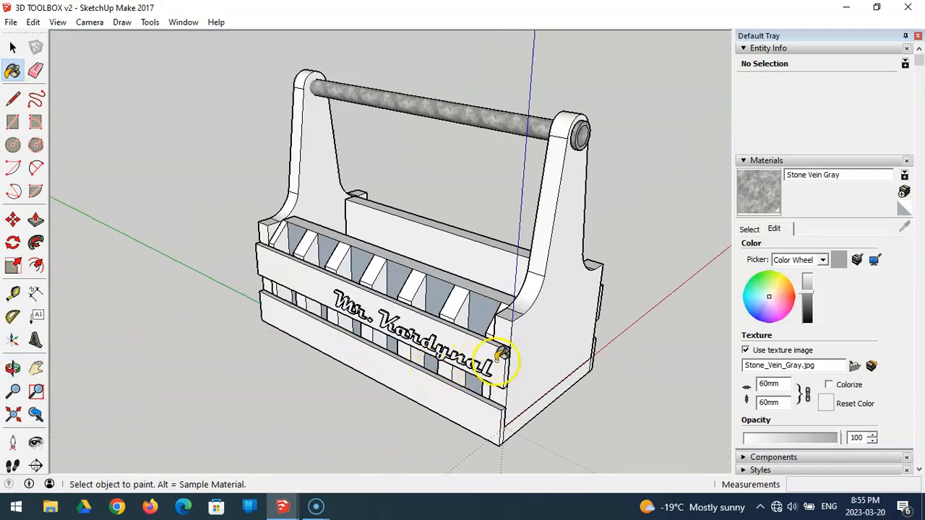
click(473, 347)
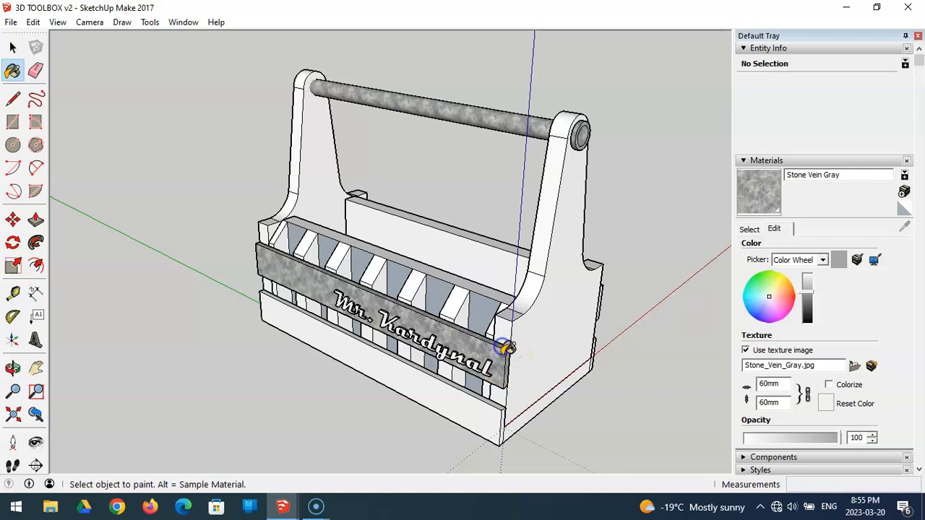
scroll(496, 368, up, 3)
middle_drag(495, 367, 489, 161)
click(471, 119)
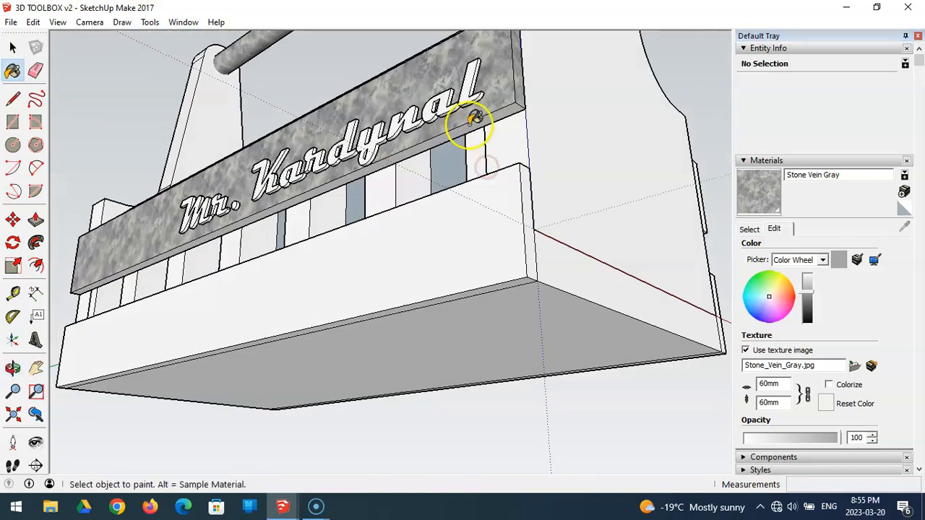
Paint the front face, end and underside of the lower slat below the name text with Stone Vein Gray
click(485, 216)
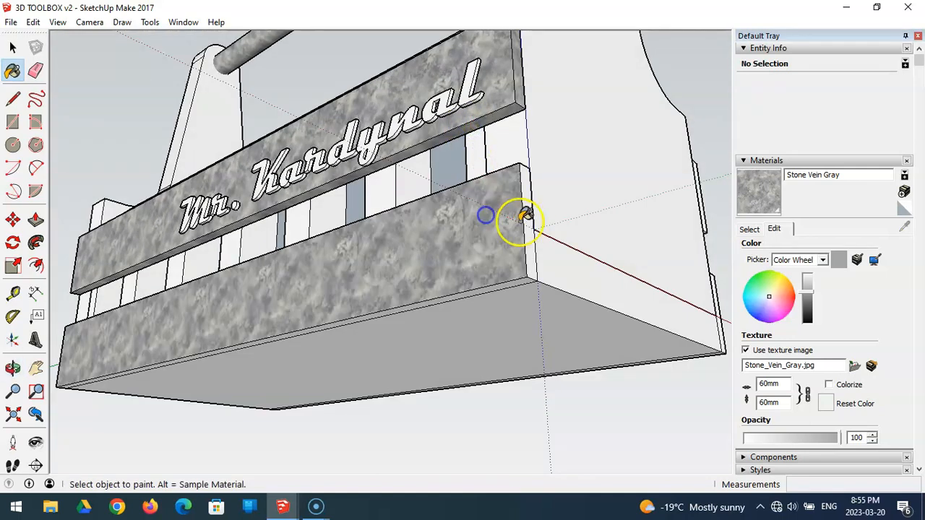
click(531, 218)
click(517, 276)
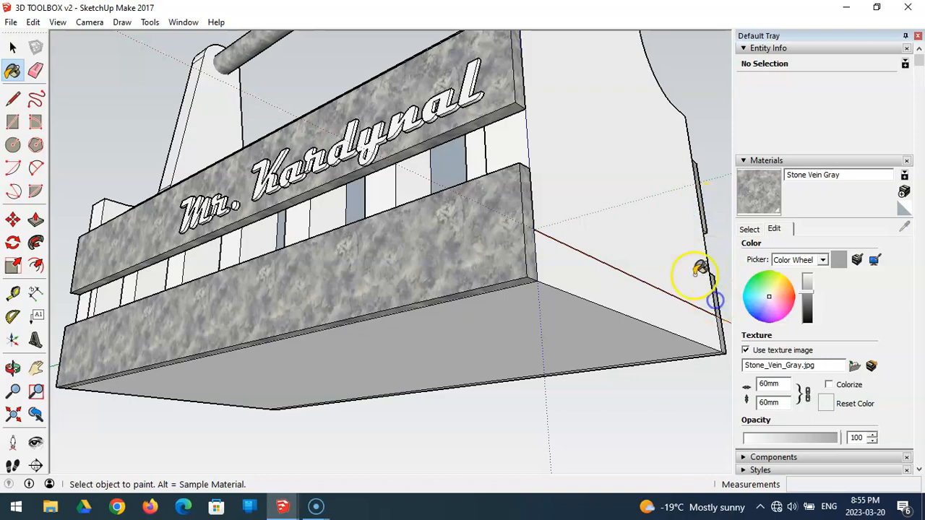
Paint the outer faces and exposed edges of both slats on the side opposite the name text with Stone Vein Gray
middle_drag(355, 160, 765, 262)
middle_drag(432, 240, 574, 244)
click(444, 268)
mouse_move(453, 425)
middle_down()
mouse_move(477, 421)
mouse_move(505, 446)
middle_up()
click(458, 388)
mouse_move(518, 350)
middle_down()
mouse_move(433, 132)
mouse_move(440, 86)
mouse_move(508, 128)
mouse_move(597, 209)
mouse_move(289, 215)
mouse_move(372, 248)
middle_up()
click(455, 289)
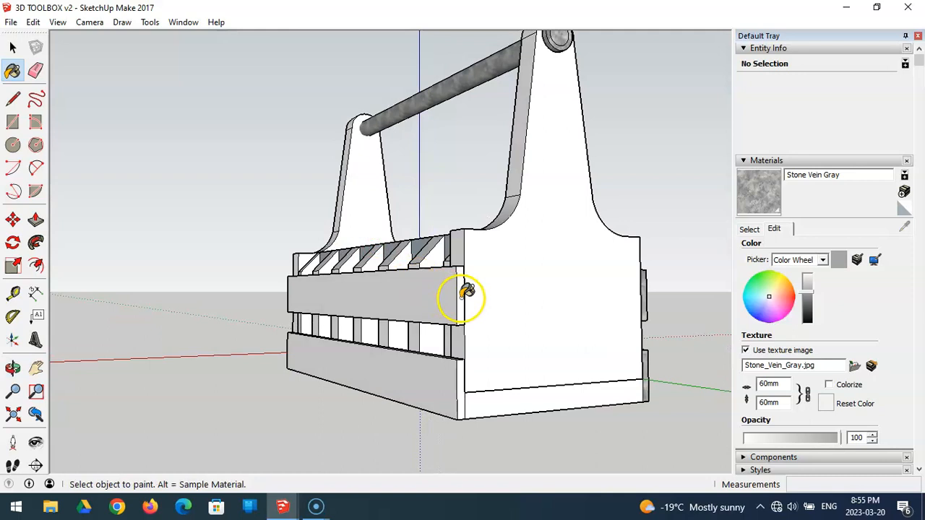
click(441, 294)
click(442, 370)
mouse_move(442, 371)
middle_down()
mouse_move(412, 334)
mouse_move(436, 456)
middle_up()
click(439, 436)
click(442, 372)
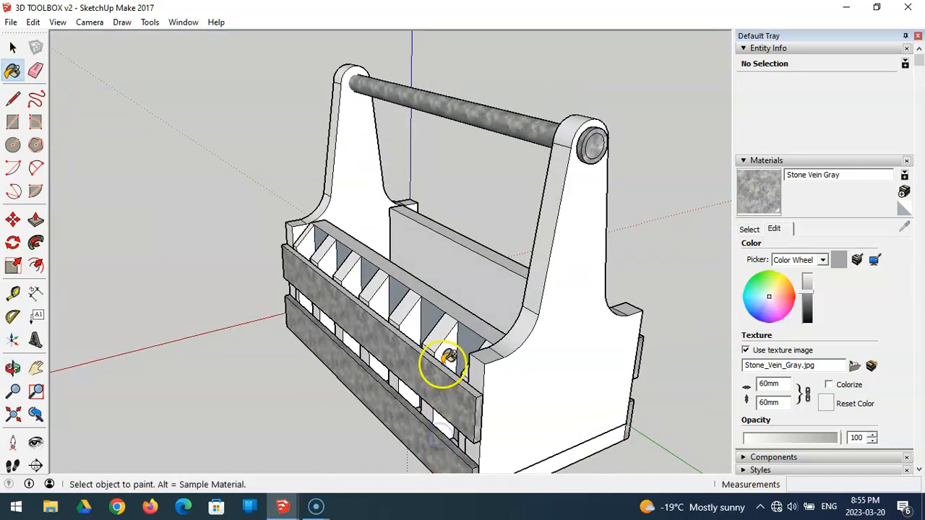
Paint the undersides of the two slats on the side without the name text with Stone Vein Gray
mouse_move(418, 408)
middle_down()
mouse_move(434, 211)
mouse_move(392, 109)
middle_up()
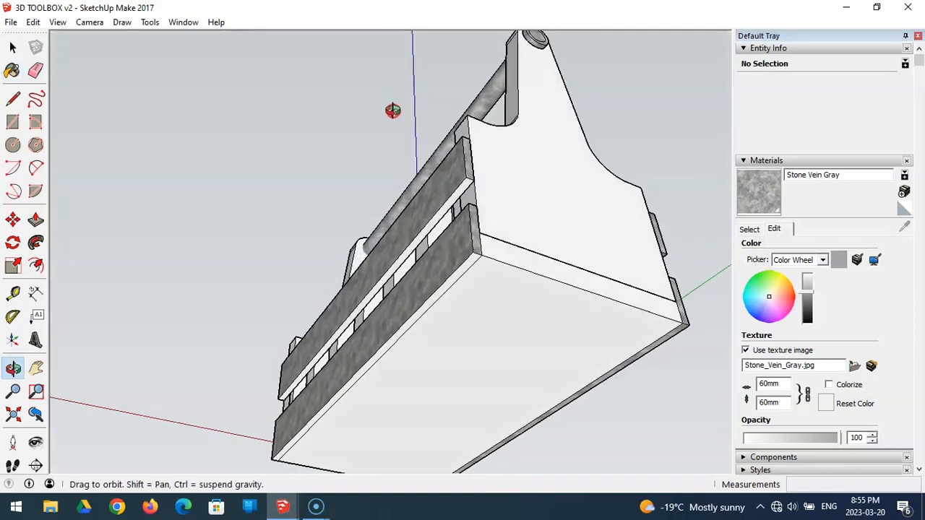
scroll(429, 192, up, 5)
click(473, 215)
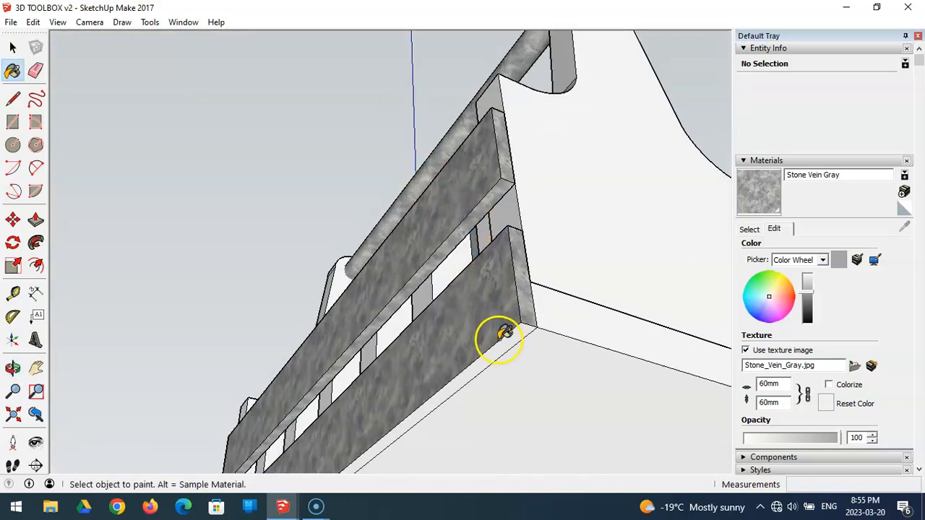
click(502, 347)
middle_drag(226, 275, 398, 270)
scroll(430, 260, down, 3)
middle_drag(303, 316, 644, 339)
mouse_move(490, 309)
middle_down()
mouse_move(334, 368)
mouse_move(282, 376)
mouse_move(241, 369)
mouse_move(195, 380)
mouse_move(471, 302)
mouse_move(233, 394)
mouse_move(387, 364)
middle_up()
Browse the Colors-Named material collection for a finish for the end panels
click(822, 260)
click(822, 262)
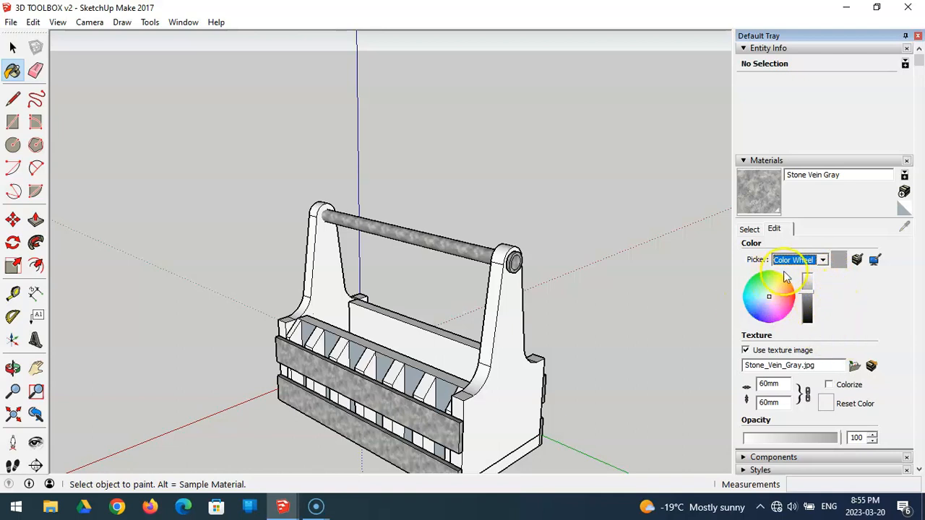
click(749, 229)
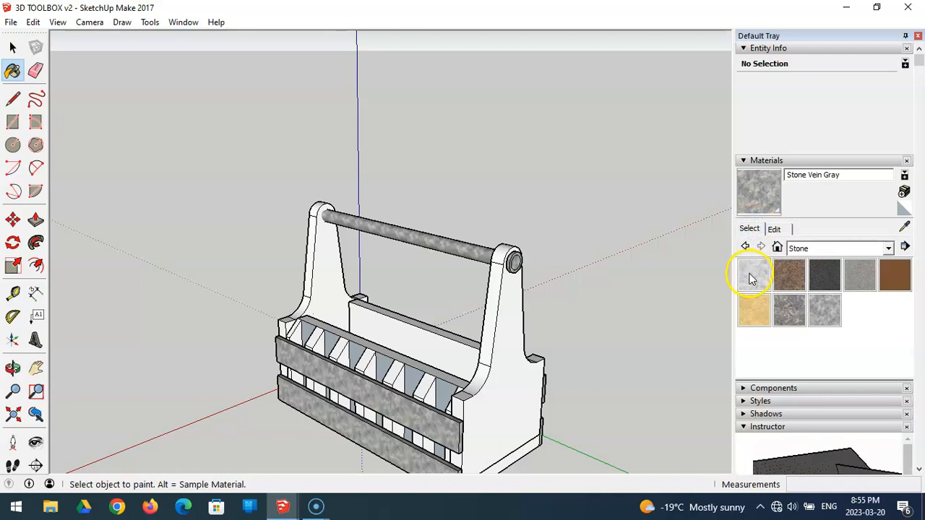
scroll(751, 278, down, 2)
scroll(752, 278, up, 1)
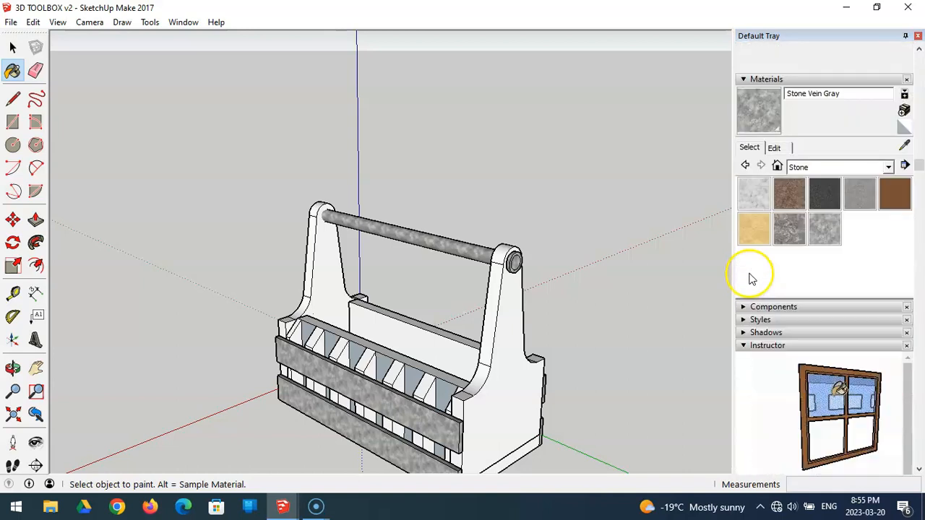
click(805, 169)
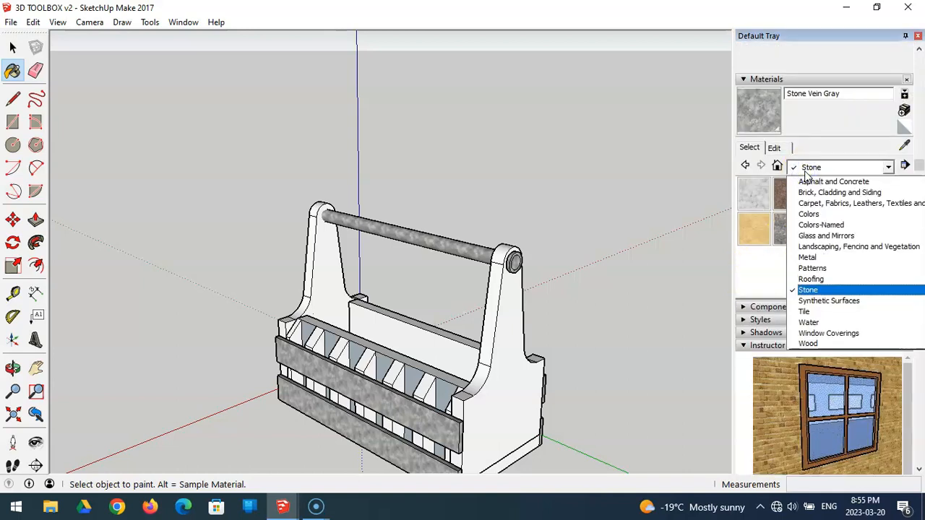
click(821, 225)
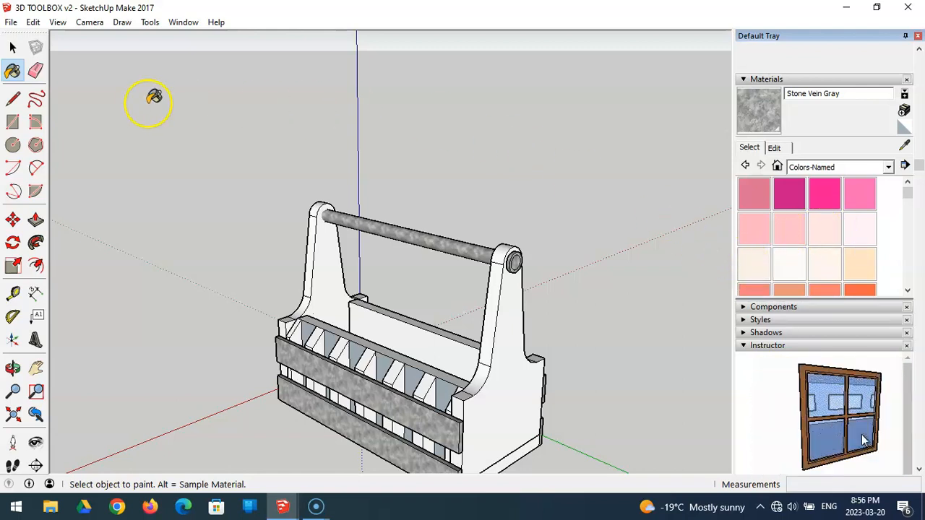
click(11, 23)
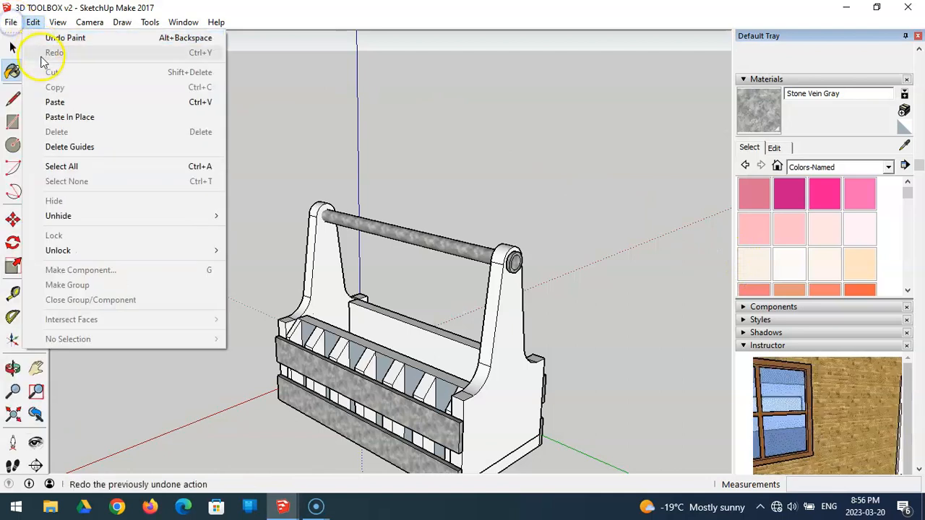
click(32, 71)
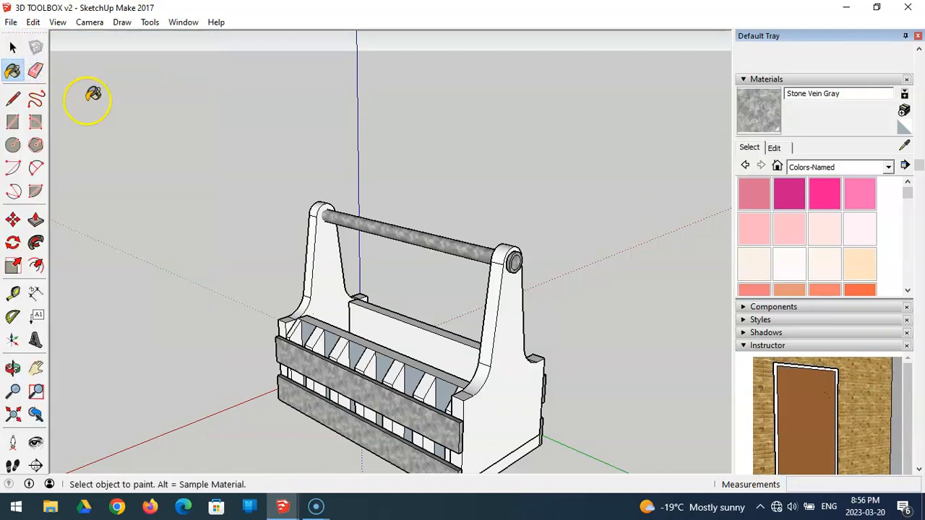
mouse_move(907, 192)
mouse_down()
mouse_move(916, 241)
mouse_move(907, 182)
mouse_up()
Paint the near end panel with Encaustic Tile Circular 01 from the Tile material collection
click(875, 166)
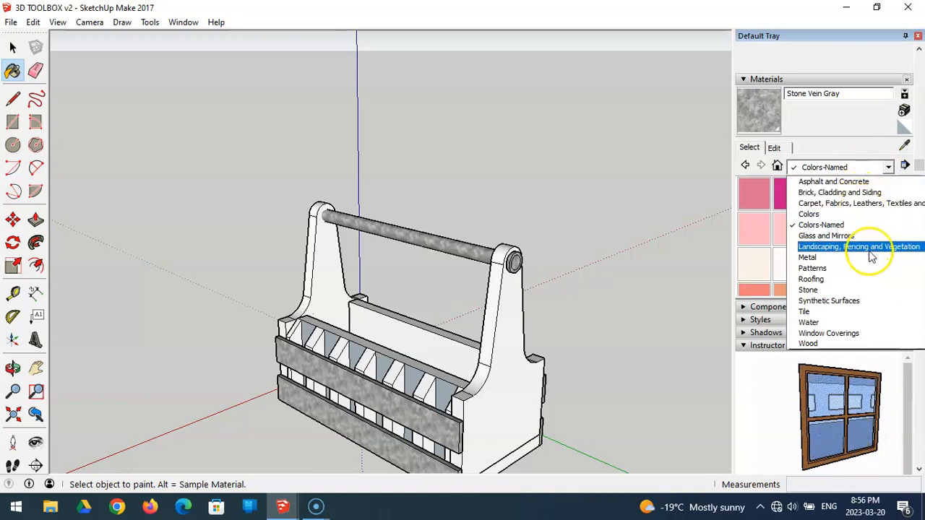
click(829, 312)
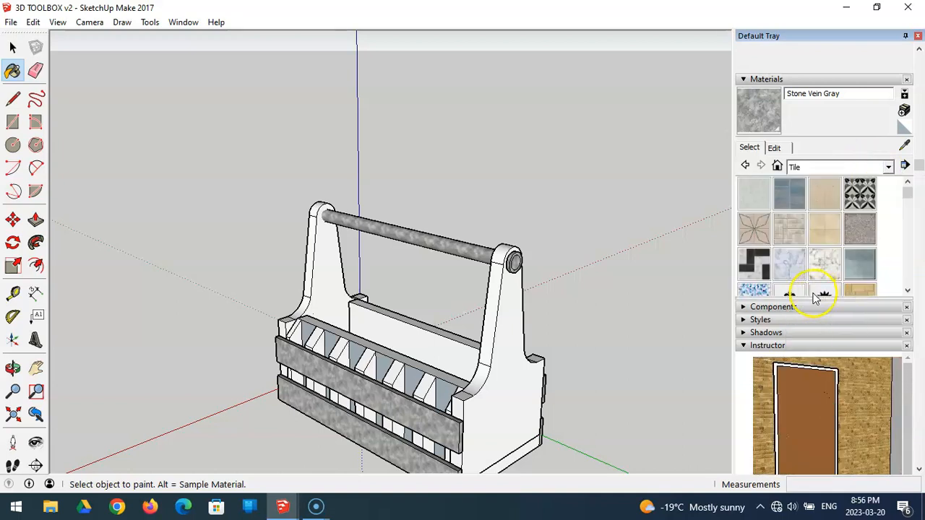
click(854, 205)
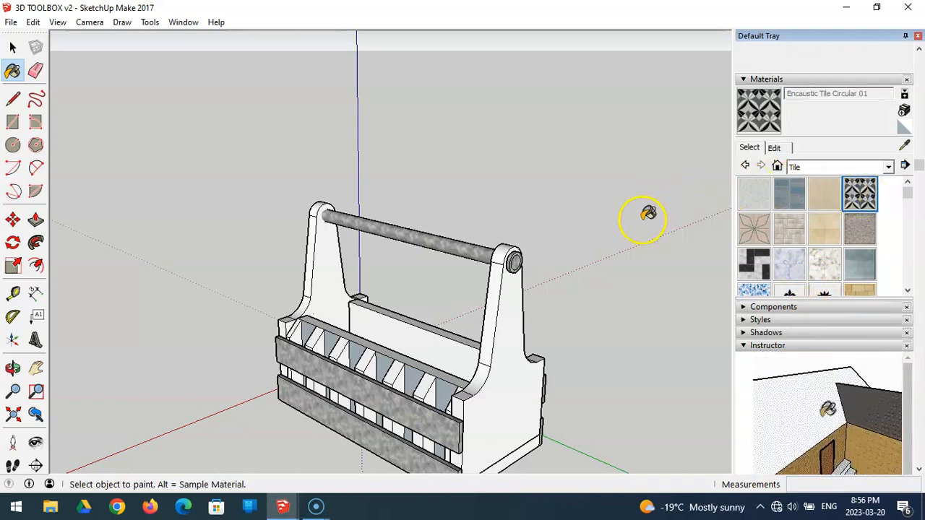
click(517, 363)
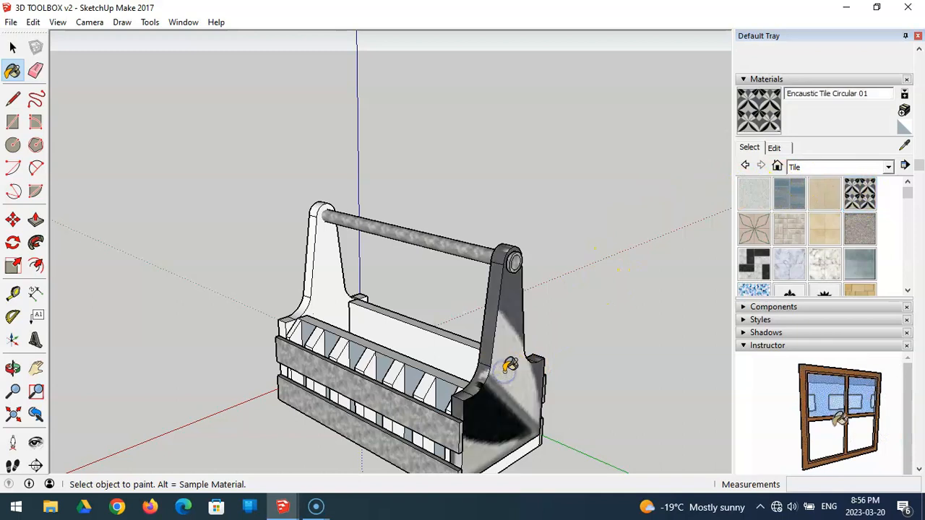
Set the Encaustic Tile Circular 01 texture size to 121 mm by 121 mm
scroll(513, 367, down, 2)
scroll(509, 404, up, 3)
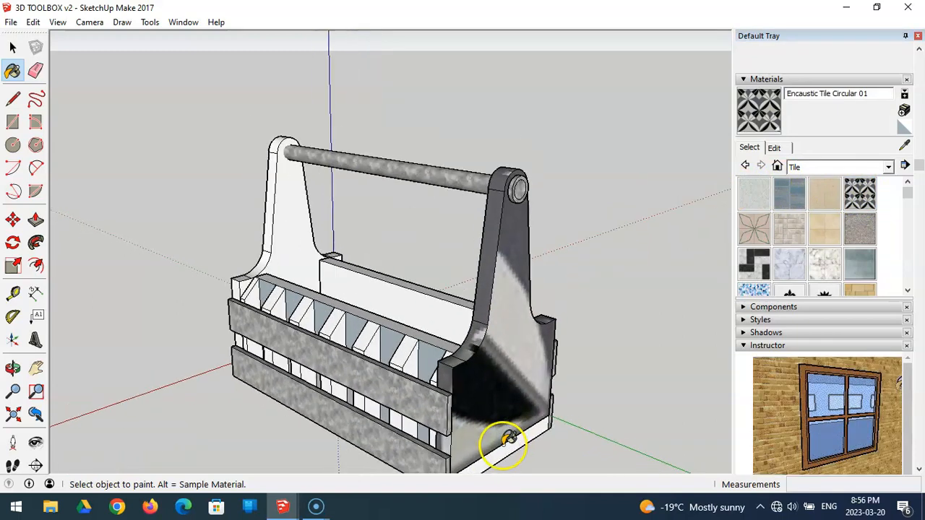
click(774, 147)
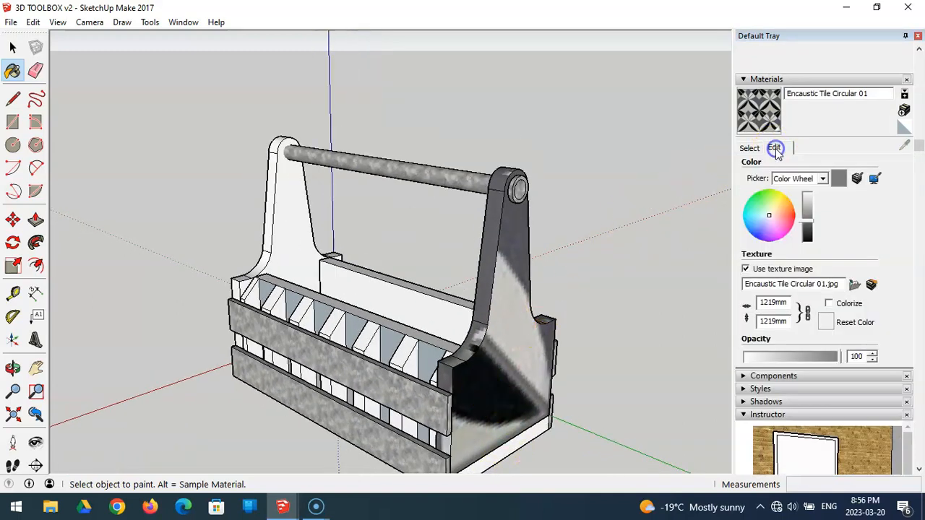
click(773, 303)
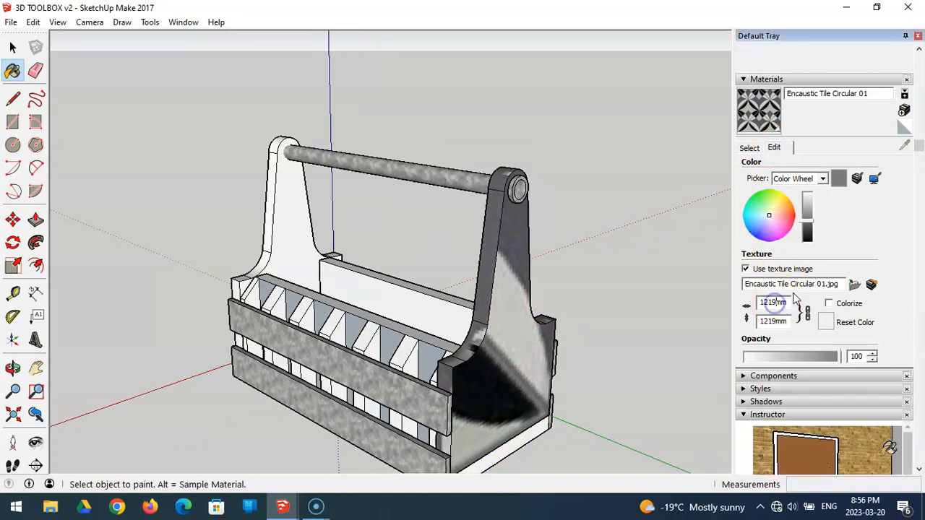
key(BackSpace)
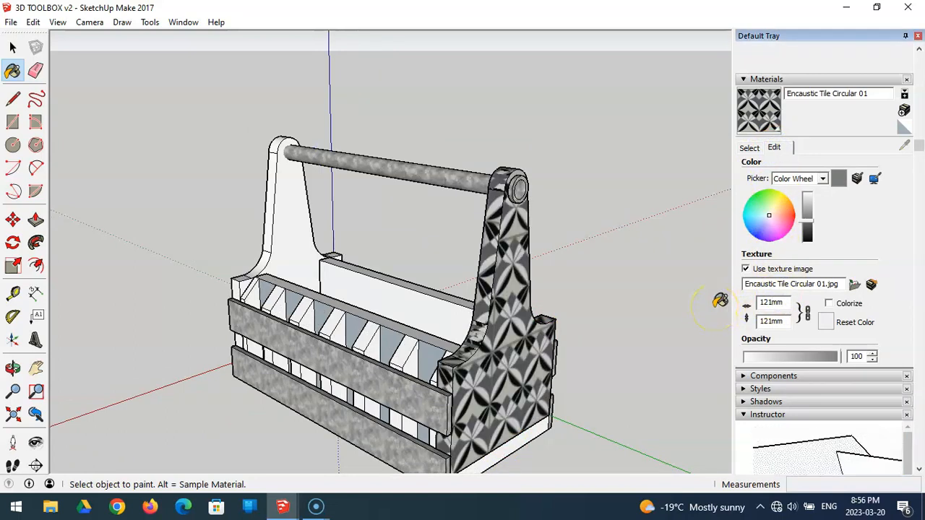
Set the Encaustic Tile Circular 01 texture size to 120 mm by 120 mm and paint the unpainted end panel with it
key(BackSpace)
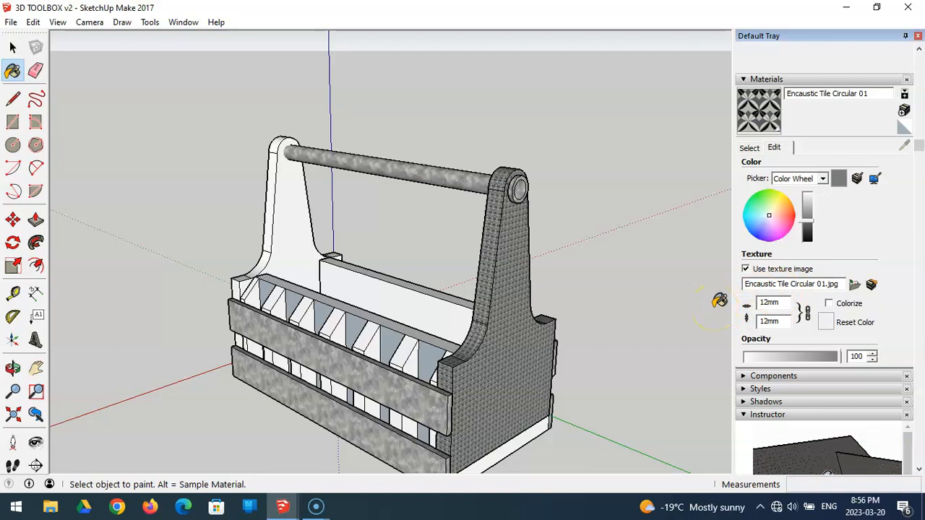
text(0)
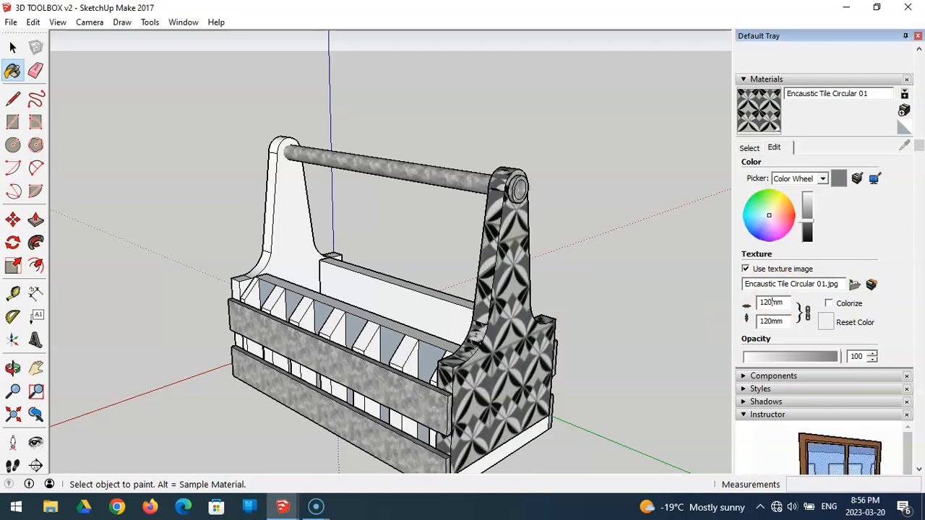
mouse_move(388, 274)
middle_down()
mouse_move(574, 270)
mouse_move(489, 258)
mouse_move(554, 282)
mouse_move(595, 283)
middle_up()
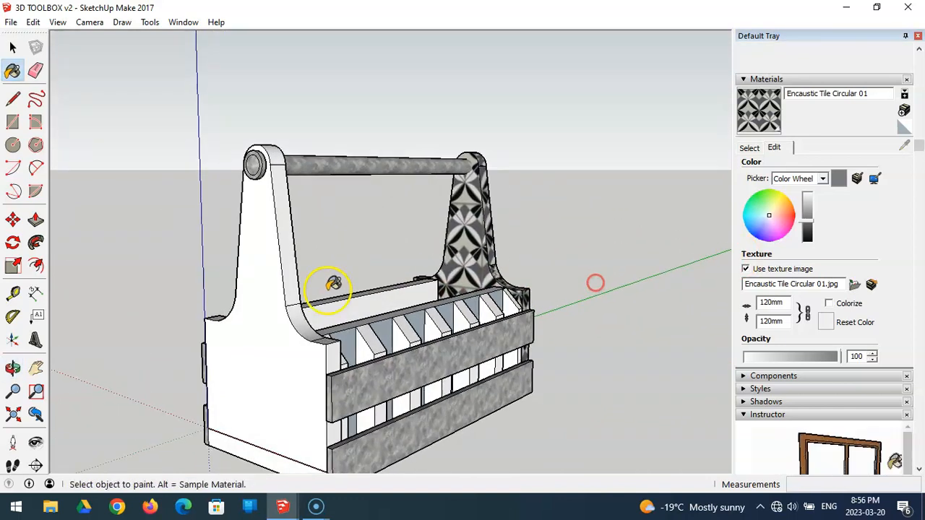
click(276, 291)
middle_drag(561, 235, 572, 49)
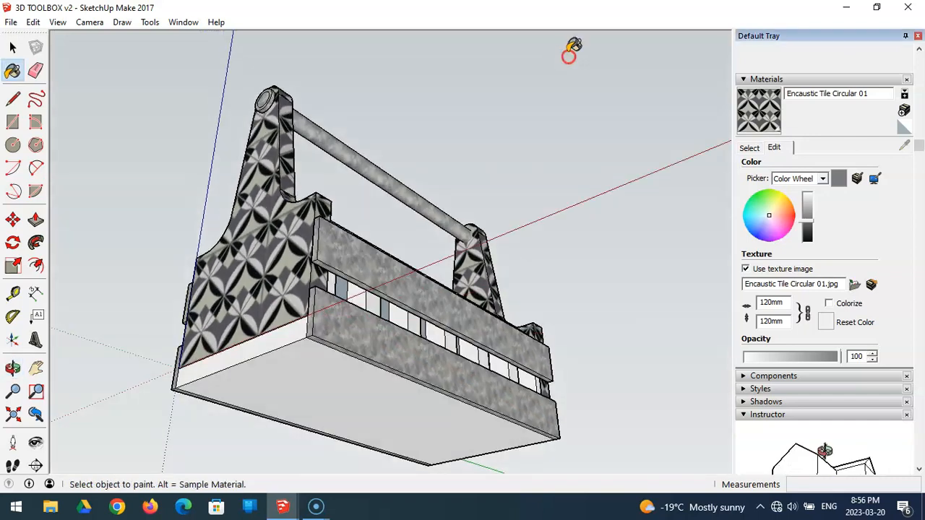
mouse_move(596, 180)
middle_down()
mouse_move(533, 212)
mouse_move(353, 354)
mouse_move(594, 263)
mouse_move(545, 299)
mouse_move(547, 310)
mouse_move(563, 310)
middle_up()
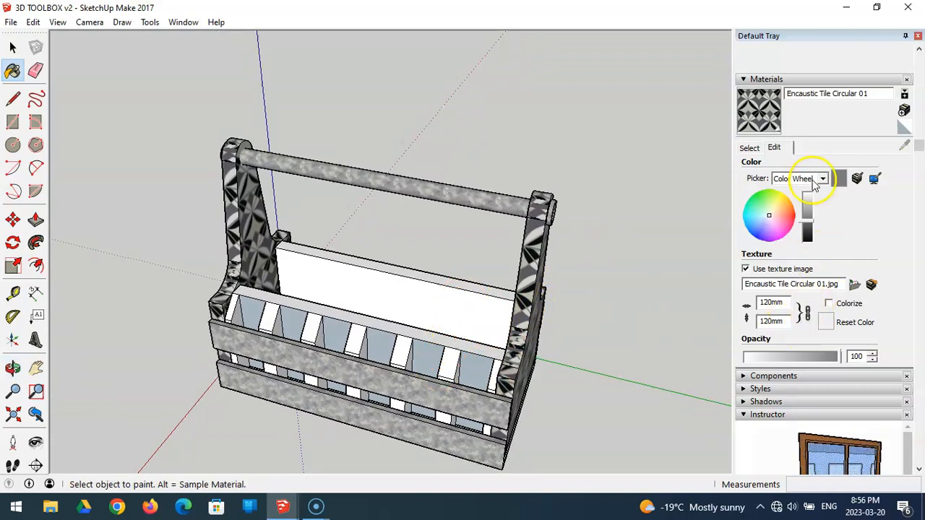
Paint the toolbox base's inner floor and underside with Water Dark Blue from the Water material collection
click(749, 147)
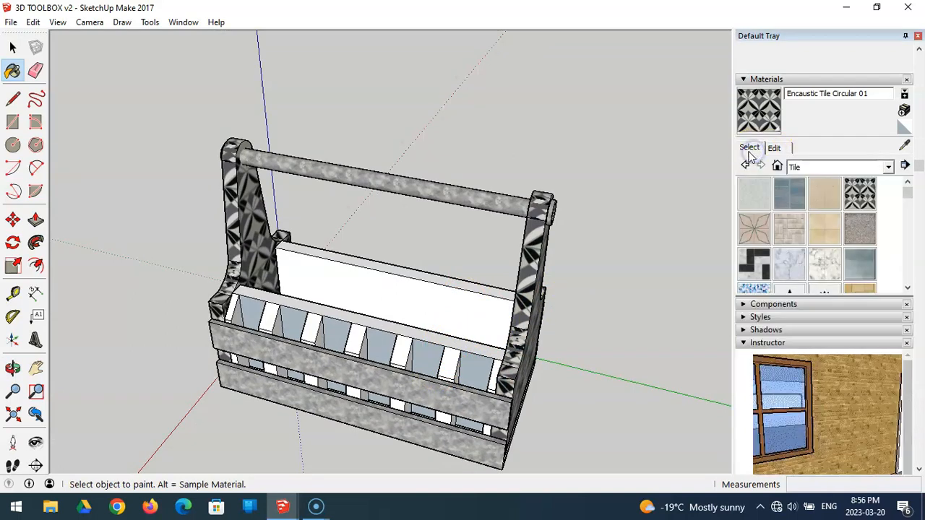
mouse_move(407, 325)
middle_down()
mouse_move(434, 465)
mouse_move(429, 346)
mouse_move(415, 324)
mouse_move(414, 279)
middle_up()
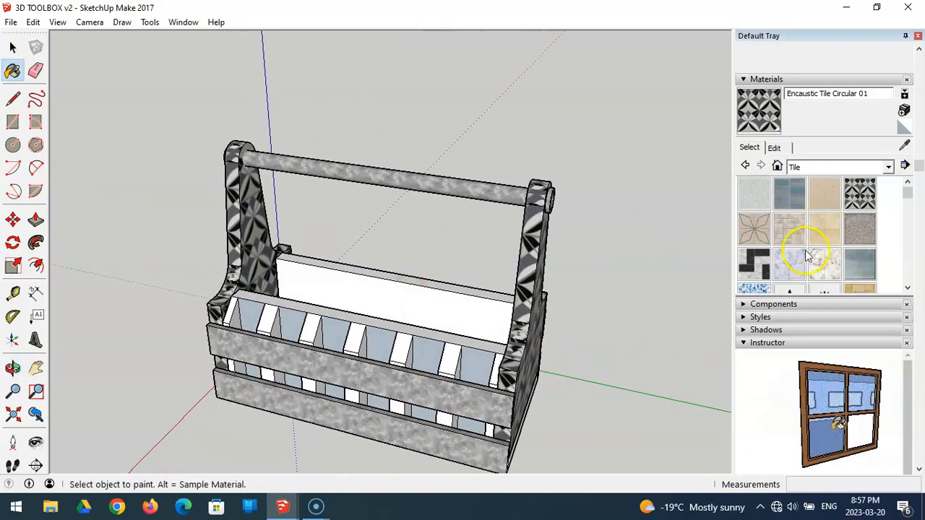
click(775, 148)
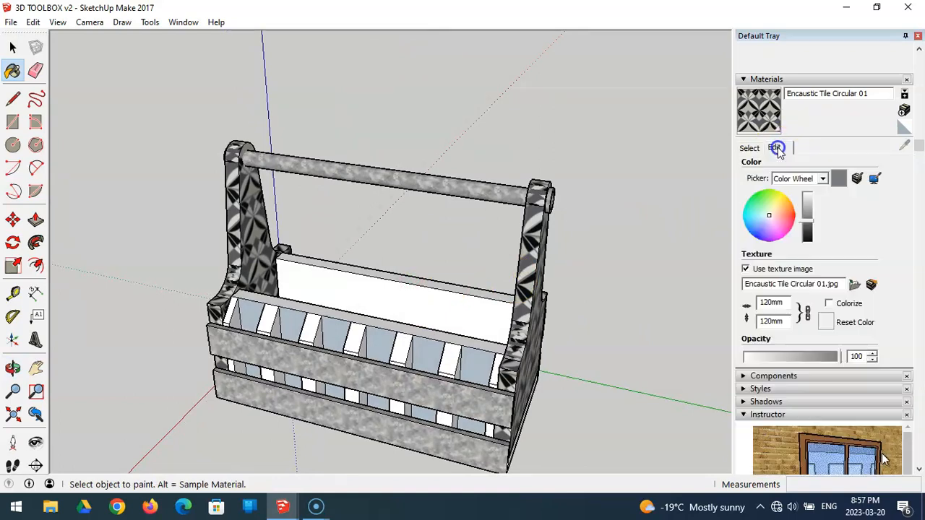
click(750, 148)
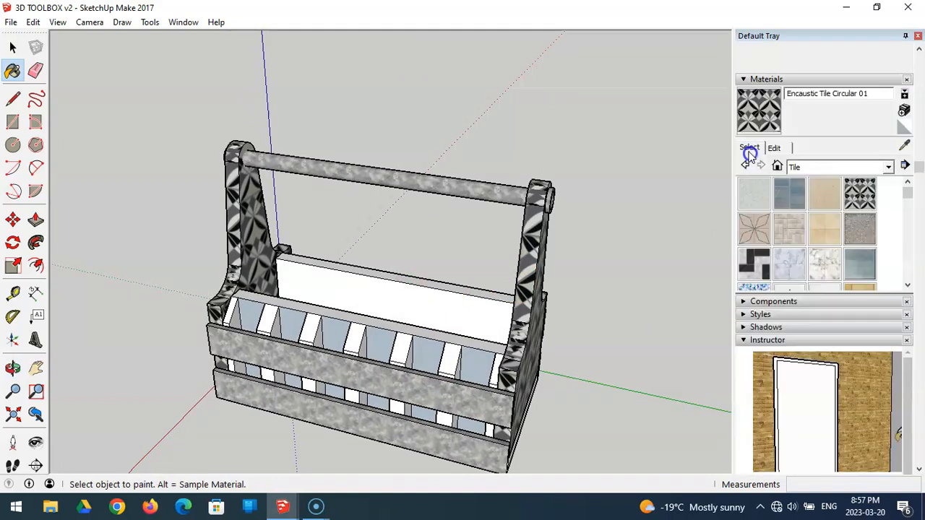
click(824, 167)
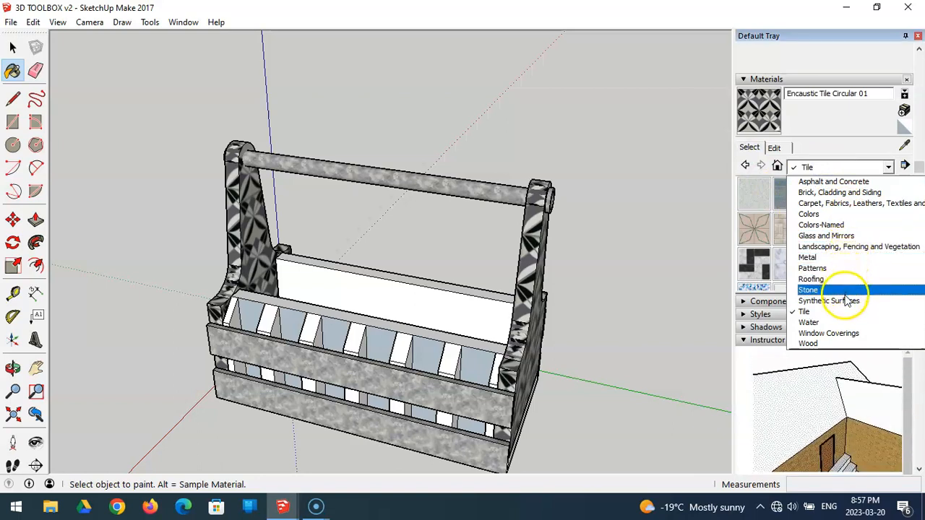
click(842, 324)
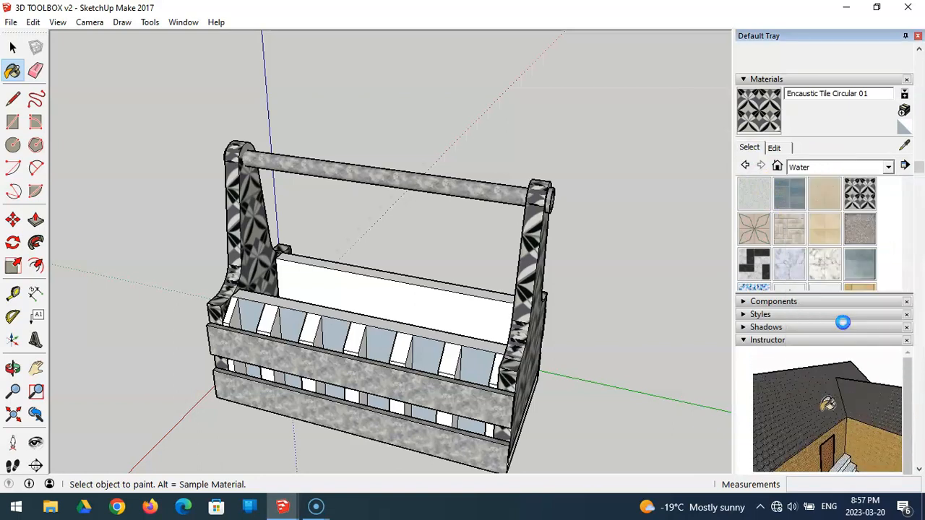
click(755, 193)
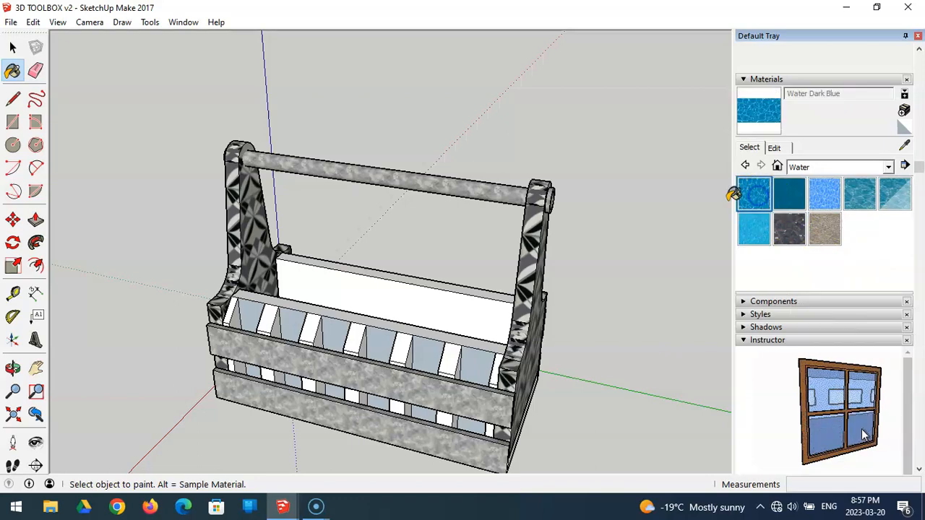
mouse_move(430, 243)
middle_down()
mouse_move(413, 264)
mouse_move(416, 413)
middle_up()
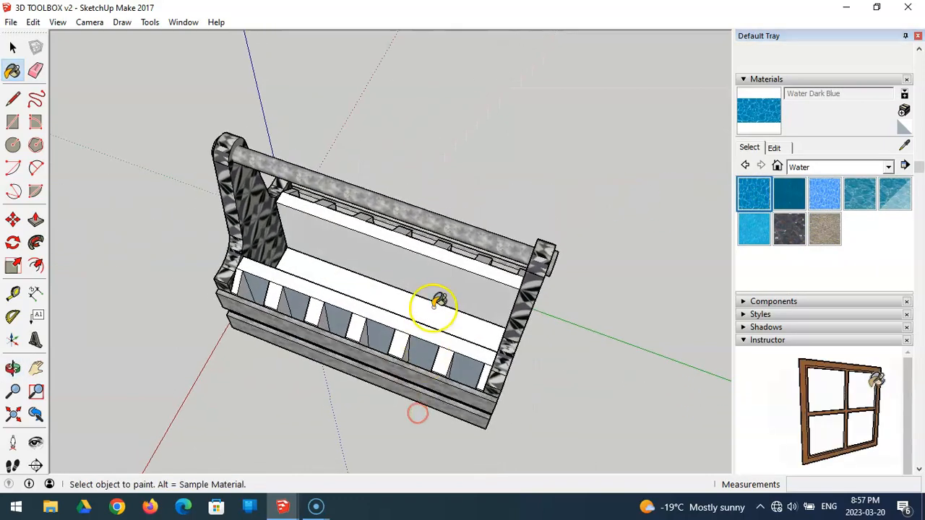
click(424, 302)
mouse_move(489, 325)
middle_down()
mouse_move(438, 256)
mouse_move(304, 214)
mouse_move(413, 378)
mouse_move(435, 18)
middle_up()
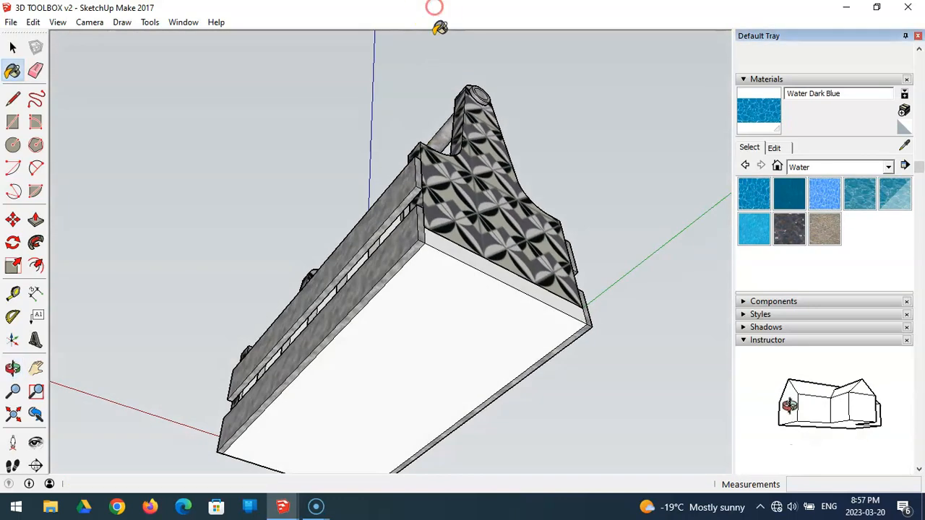
click(496, 325)
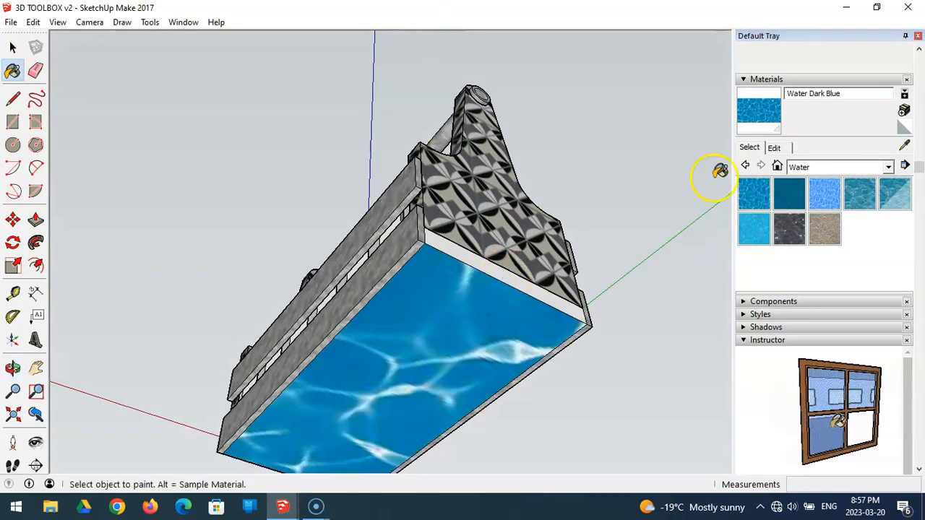
Set the Water Dark Blue texture width to 182 mm with proportions locked and darken its color to nearly black
click(774, 147)
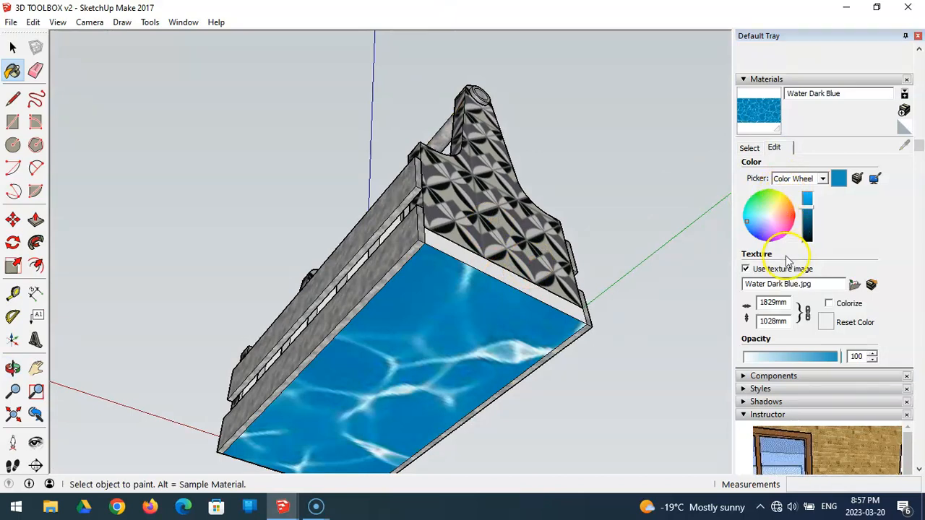
click(773, 303)
key(BackSpace)
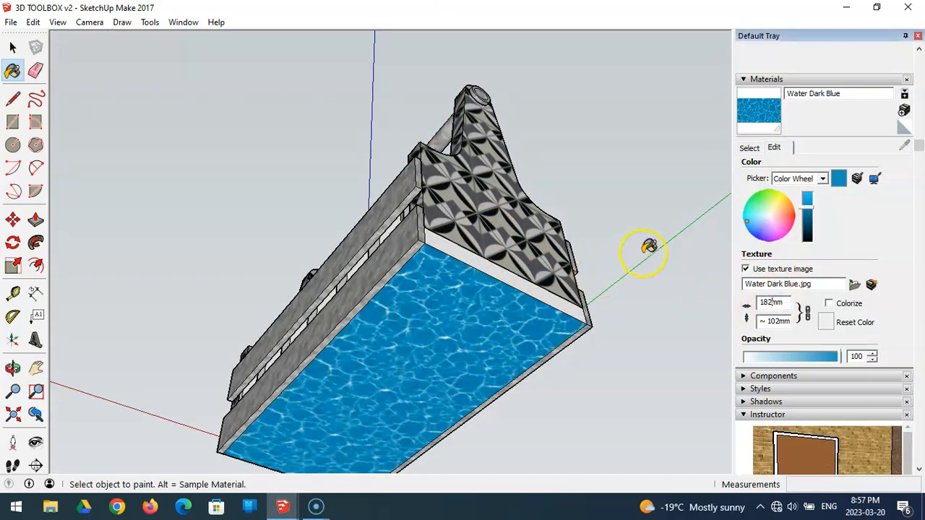
drag(812, 213, 815, 244)
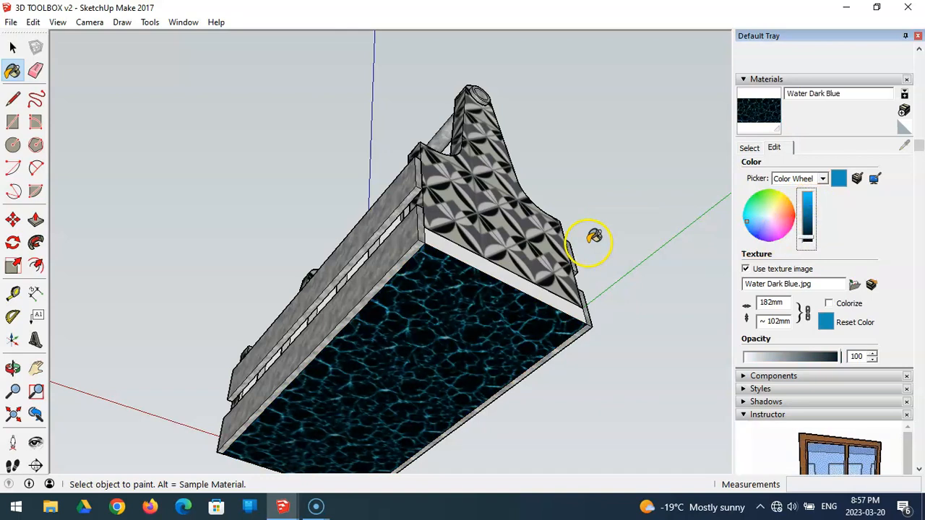
Paint the base's exposed end edges with the darkened Water Dark Blue material
mouse_move(562, 258)
middle_down()
mouse_move(496, 351)
mouse_move(501, 372)
mouse_move(215, 279)
mouse_move(407, 326)
mouse_move(421, 409)
middle_up()
click(421, 417)
mouse_move(310, 354)
middle_down()
mouse_move(320, 429)
mouse_move(397, 402)
mouse_move(392, 414)
mouse_move(628, 87)
mouse_move(433, 275)
mouse_move(686, 207)
mouse_move(508, 298)
mouse_move(200, 433)
mouse_move(304, 325)
mouse_move(512, 282)
mouse_move(253, 401)
mouse_move(413, 378)
middle_up()
mouse_move(501, 355)
middle_down()
mouse_move(542, 346)
mouse_move(530, 380)
mouse_move(538, 380)
middle_up()
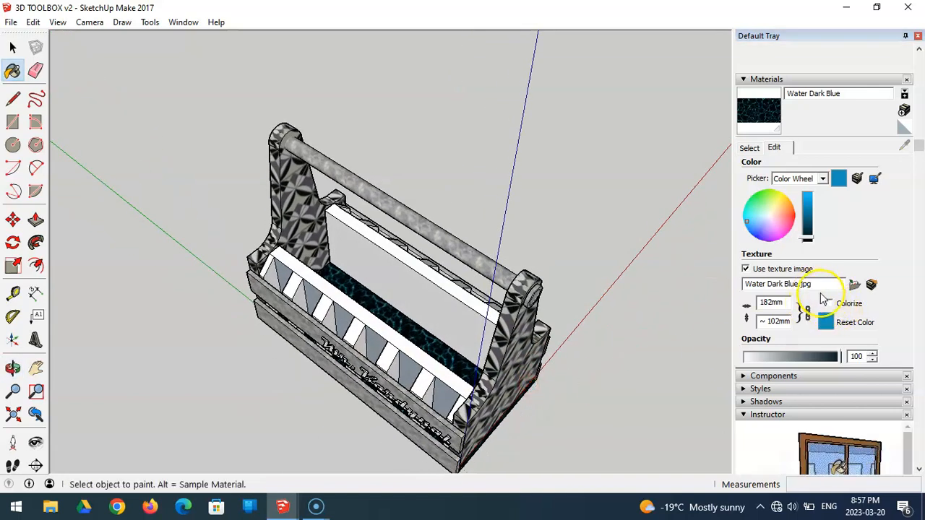
Paint the divider compartments on both sides with Blinds Roman Hobbled Blue from the Window Coverings material collection
click(823, 179)
click(823, 179)
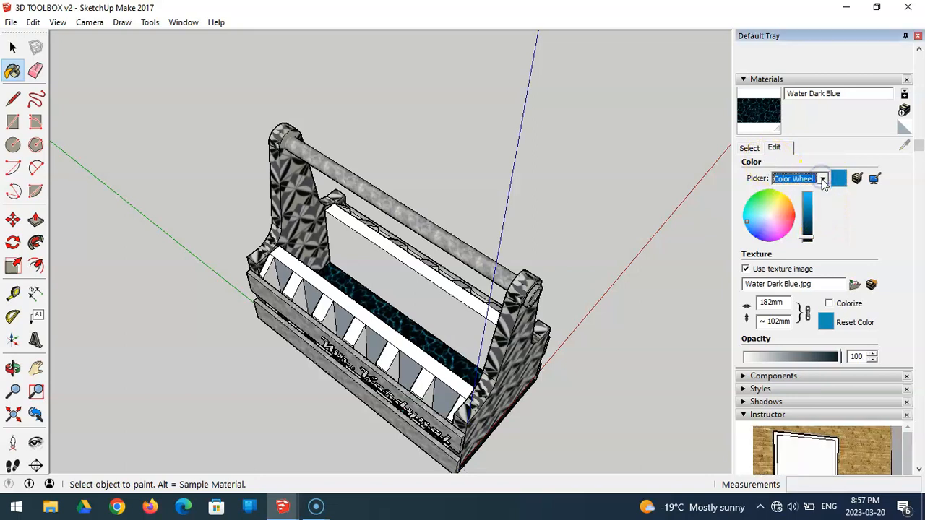
click(744, 148)
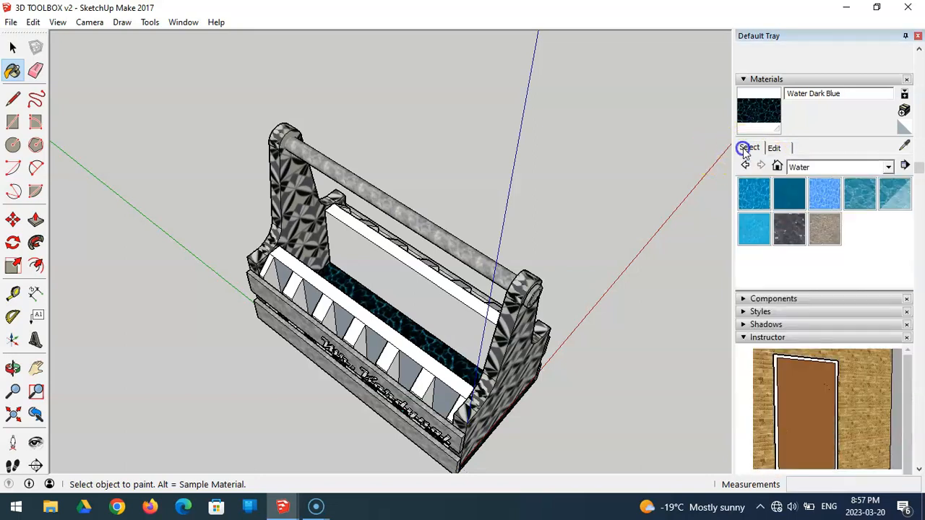
click(810, 166)
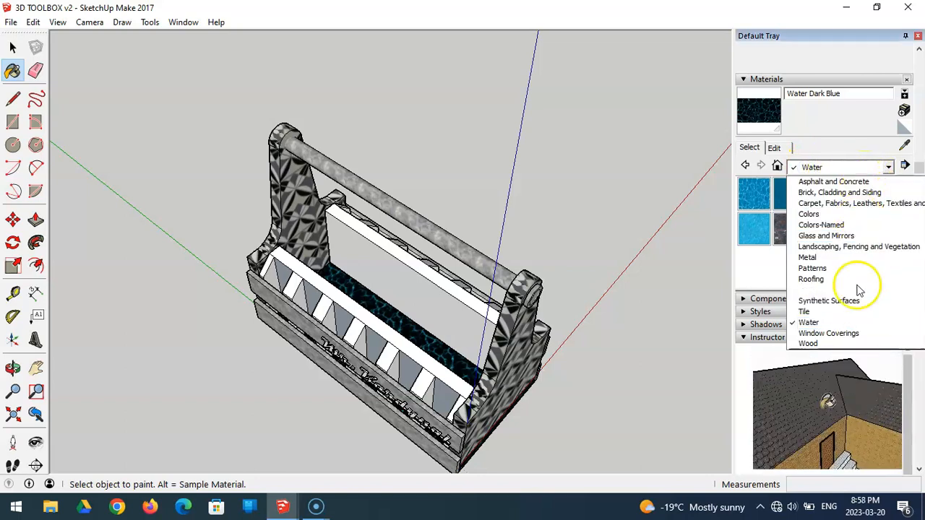
click(847, 334)
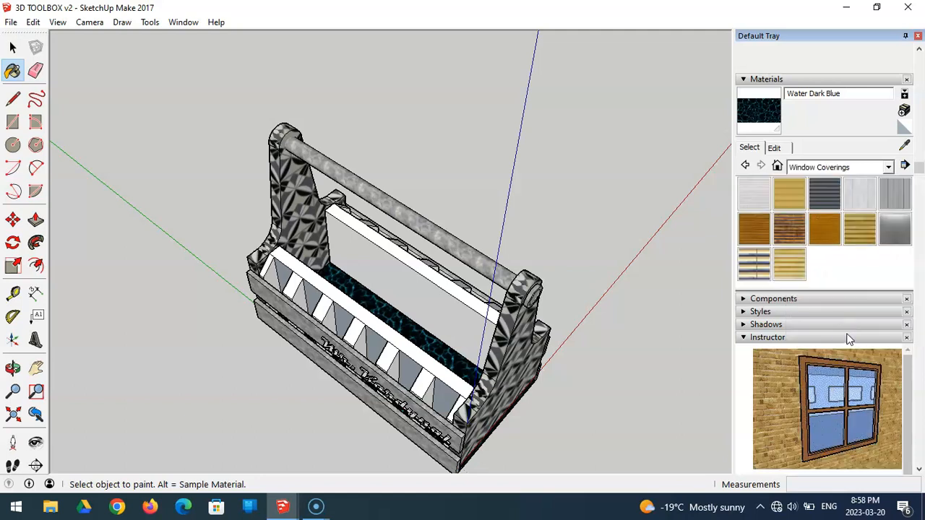
click(829, 196)
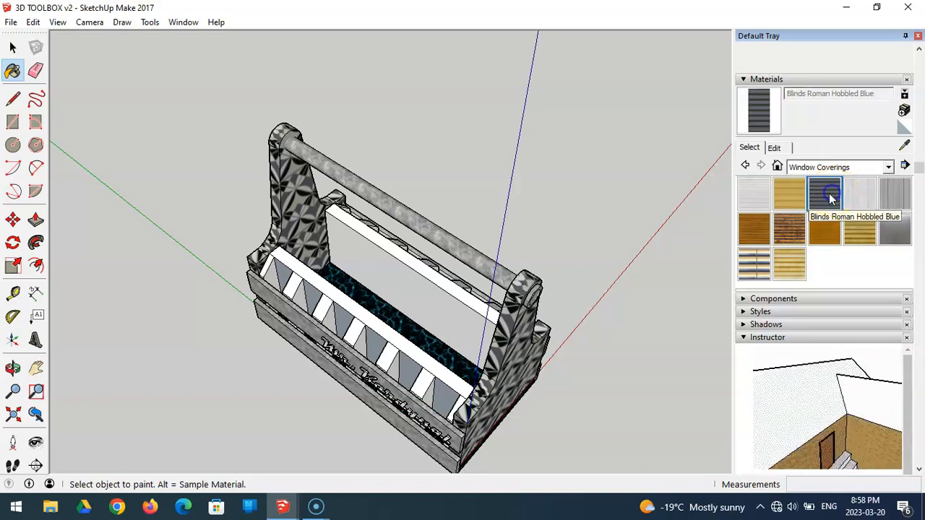
click(452, 368)
click(464, 302)
mouse_move(464, 302)
middle_down()
mouse_move(516, 258)
mouse_move(518, 234)
mouse_move(502, 270)
middle_up()
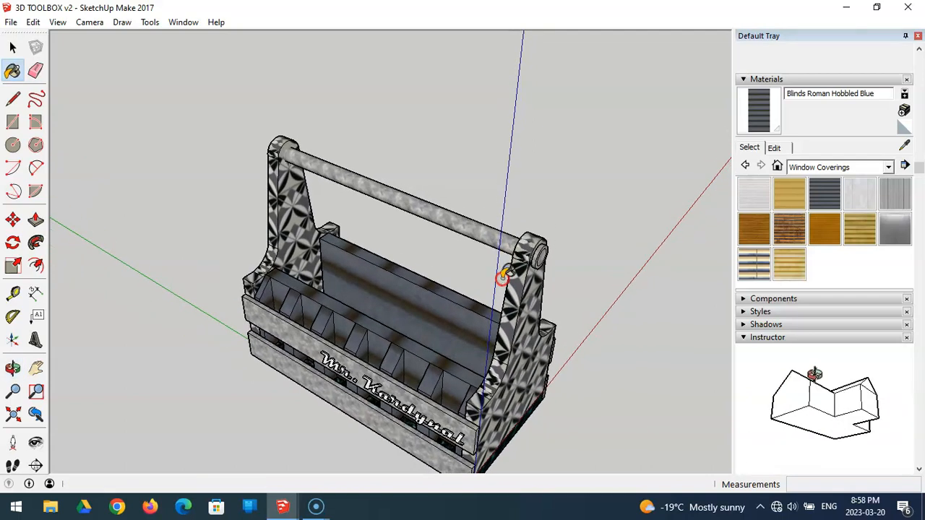
Set the Blinds Roman Hobbled Blue texture size to 30 mm by 60 mm
click(774, 147)
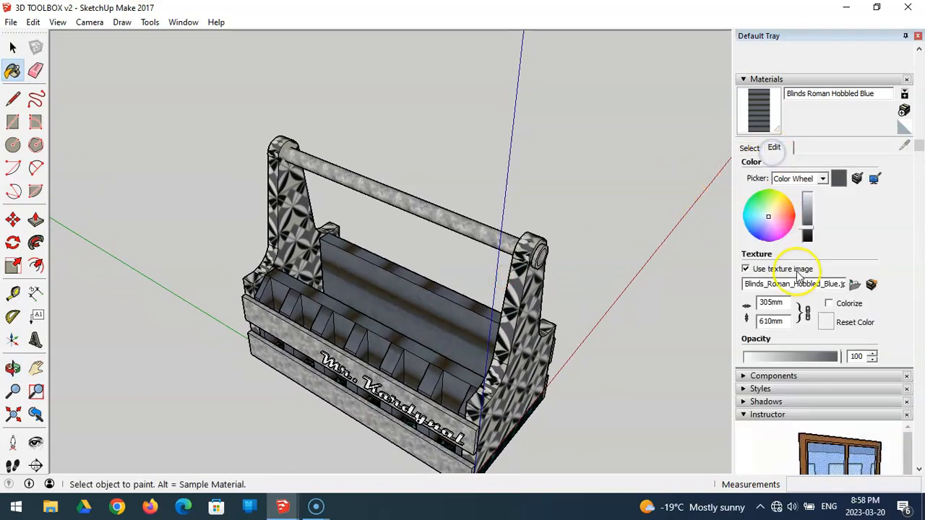
click(771, 302)
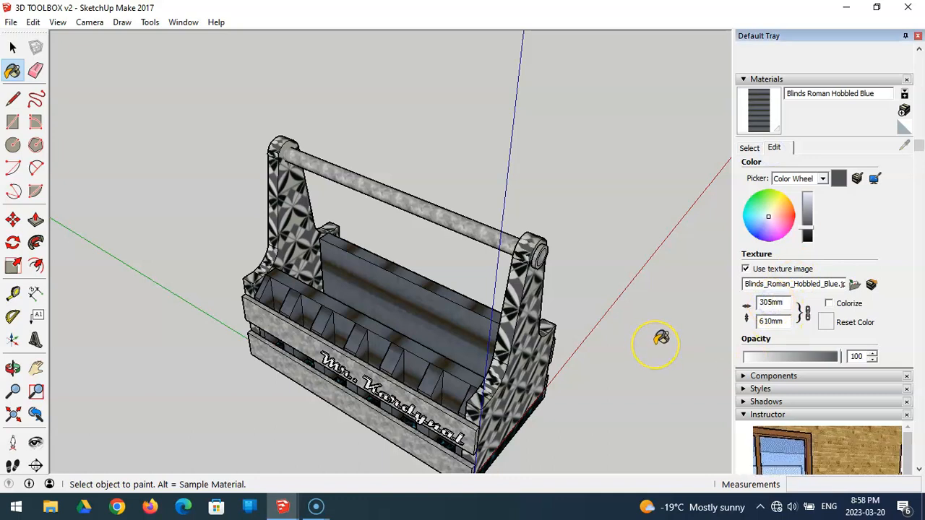
key(BackSpace)
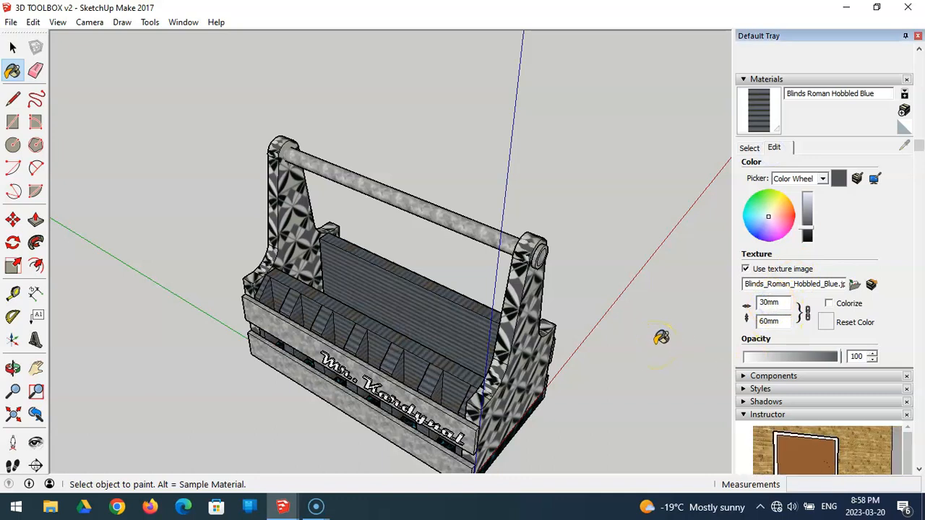
mouse_move(576, 325)
middle_down()
mouse_move(547, 299)
mouse_move(547, 388)
mouse_move(551, 237)
mouse_move(516, 337)
mouse_move(562, 336)
middle_up()
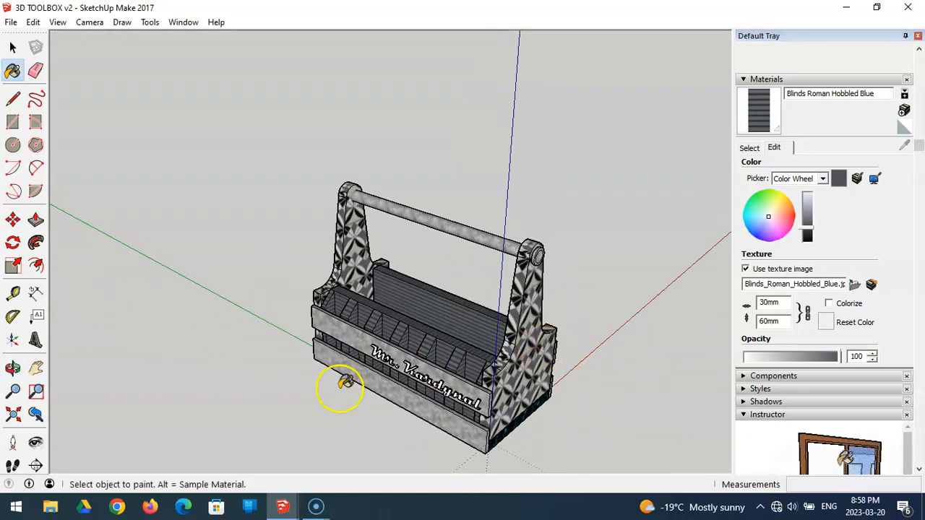
click(12, 414)
mouse_move(144, 270)
middle_down()
mouse_move(185, 198)
mouse_move(330, 186)
mouse_move(643, 126)
mouse_move(482, 184)
mouse_move(248, 207)
mouse_move(190, 231)
mouse_move(196, 205)
mouse_move(239, 180)
mouse_move(248, 154)
mouse_move(213, 159)
mouse_move(238, 212)
middle_up()
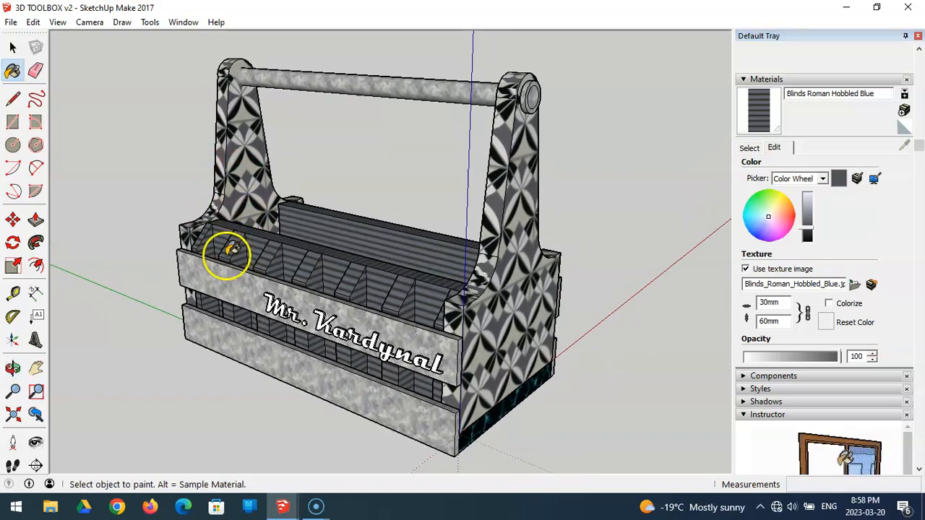